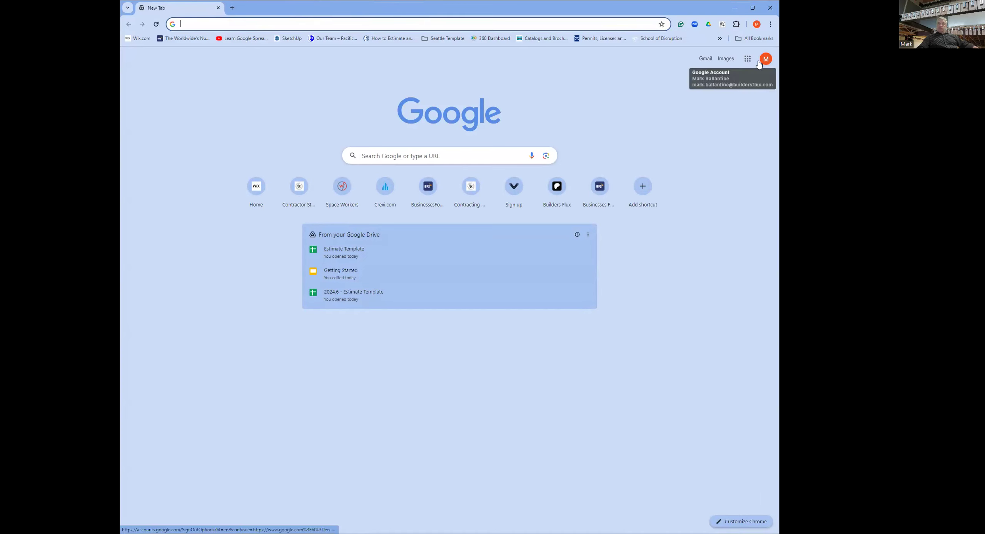
# Go to Google Drive and open the Business folder inside the Incubator Development folder.
pyautogui.hotkey('ctrl', '+')
pyautogui.hotkey('ctrl', '+')
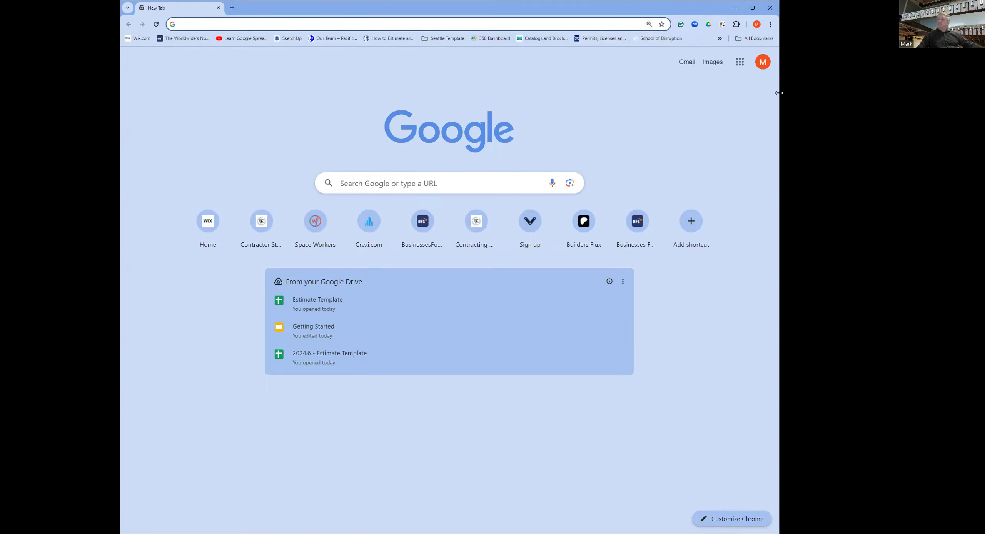
pyautogui.click(740, 65)
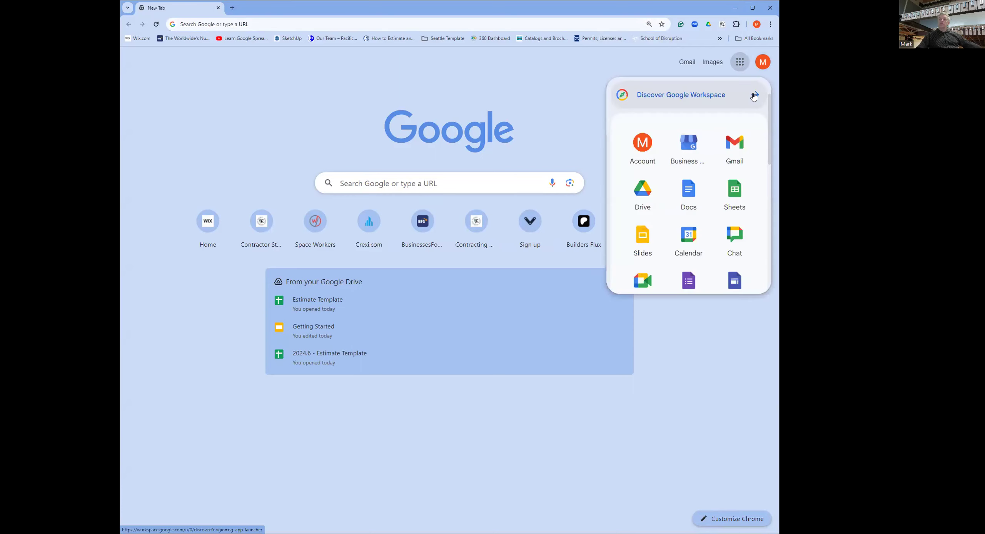
pyautogui.click(645, 205)
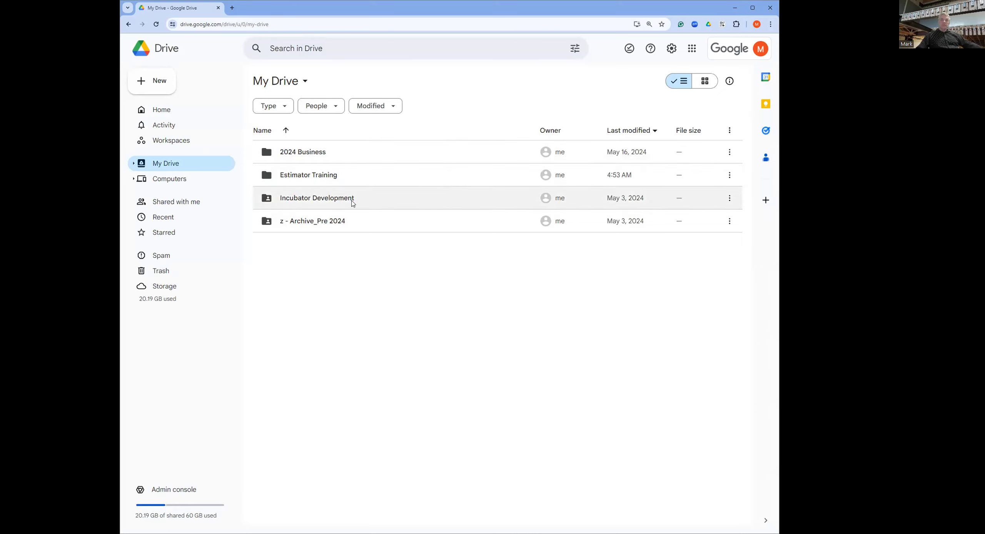
pyautogui.doubleClick(351, 200)
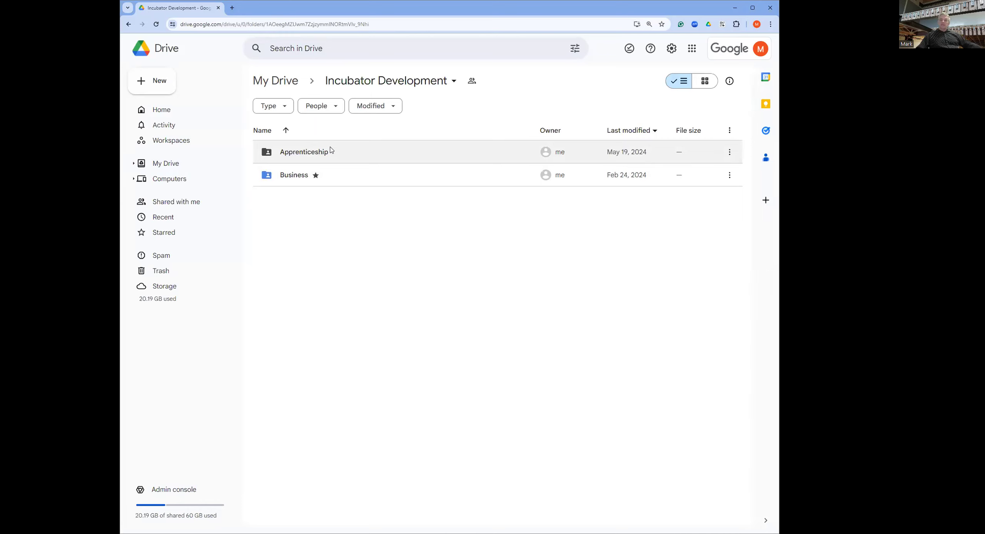
pyautogui.doubleClick(327, 177)
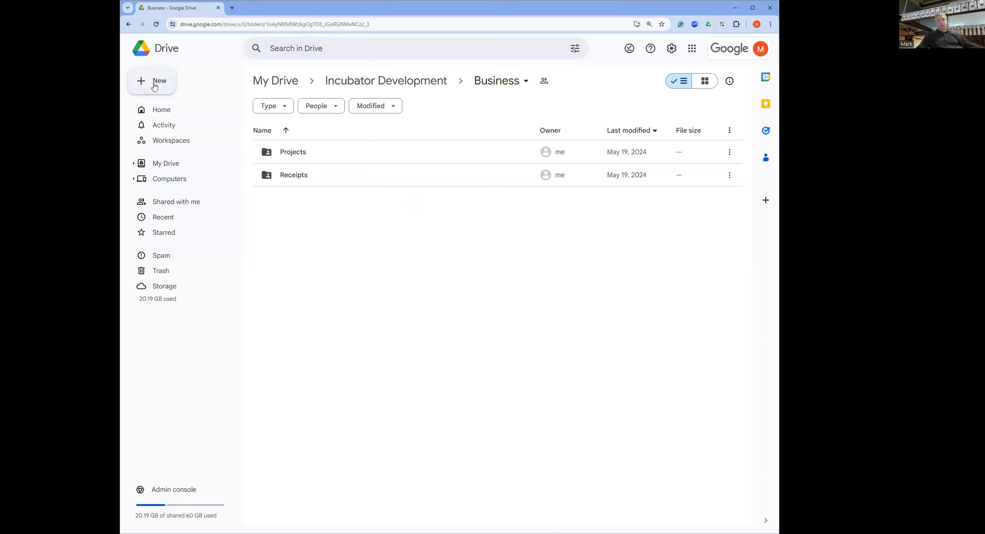
# Create a new blank Google Sheets spreadsheet in the shared Business folder, accepting that it is shared with the folder's people.
pyautogui.click(155, 85)
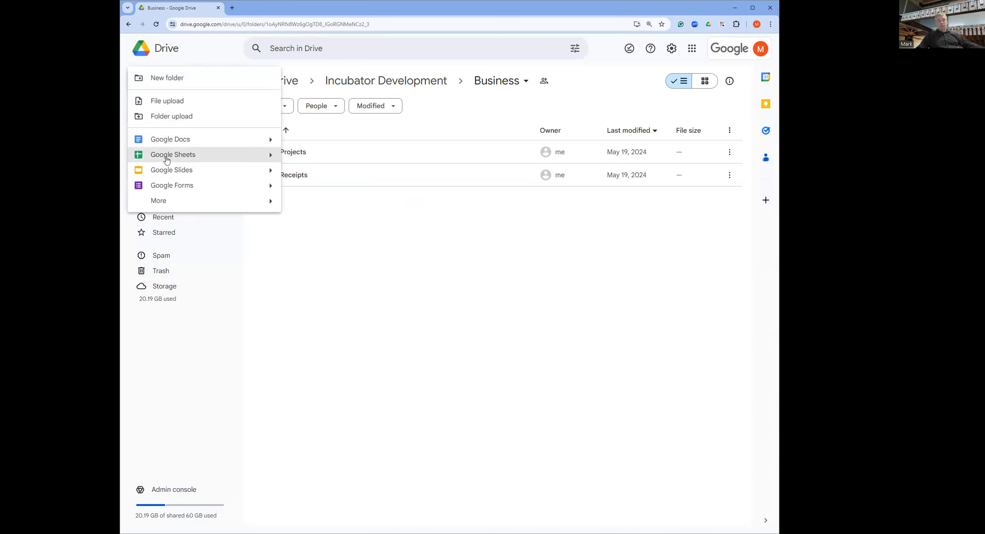
pyautogui.click(198, 59)
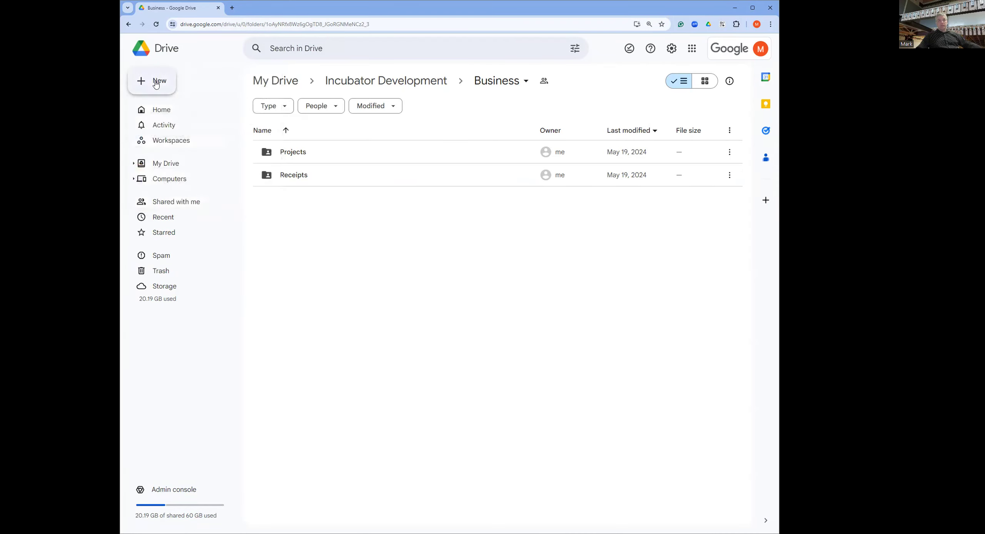
pyautogui.click(156, 83)
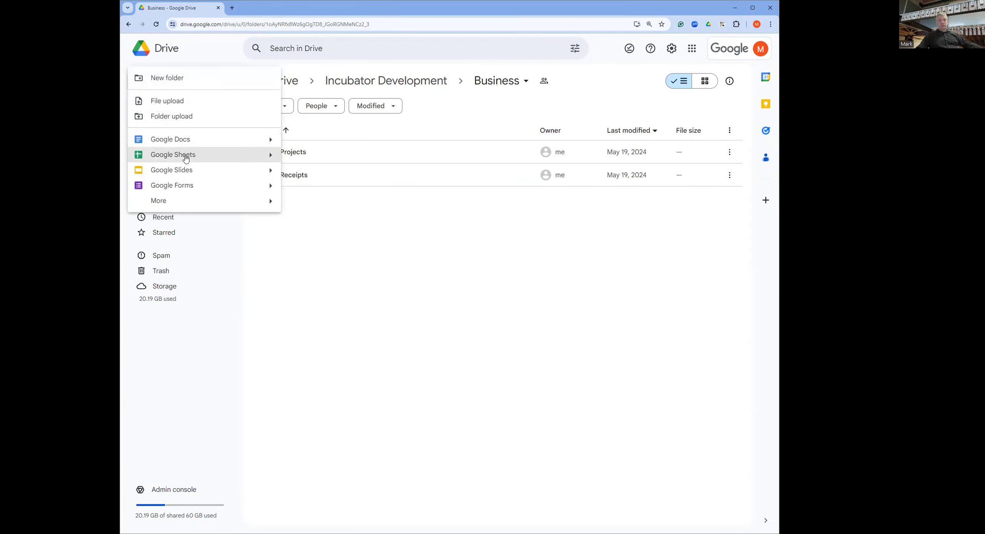
pyautogui.moveTo(265, 156)
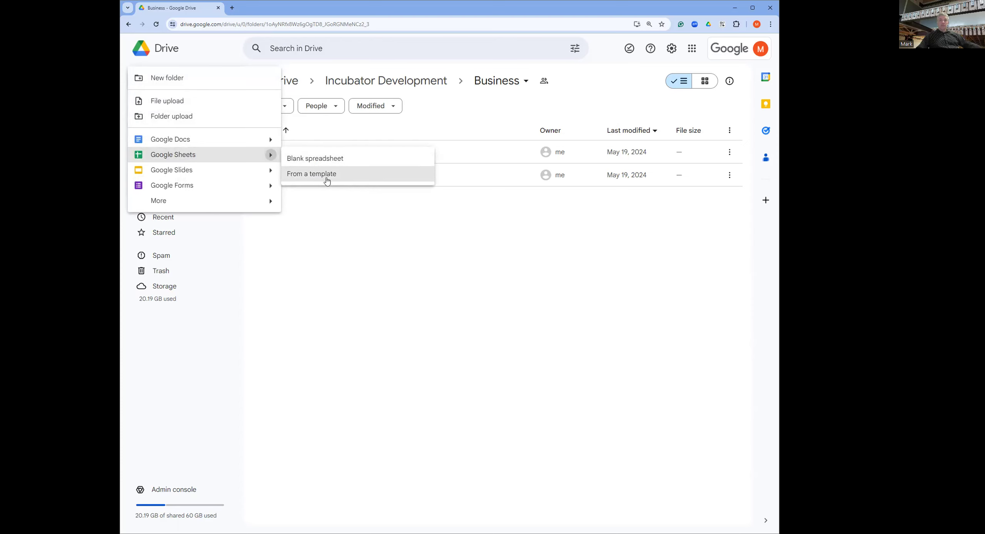
pyautogui.click(166, 155)
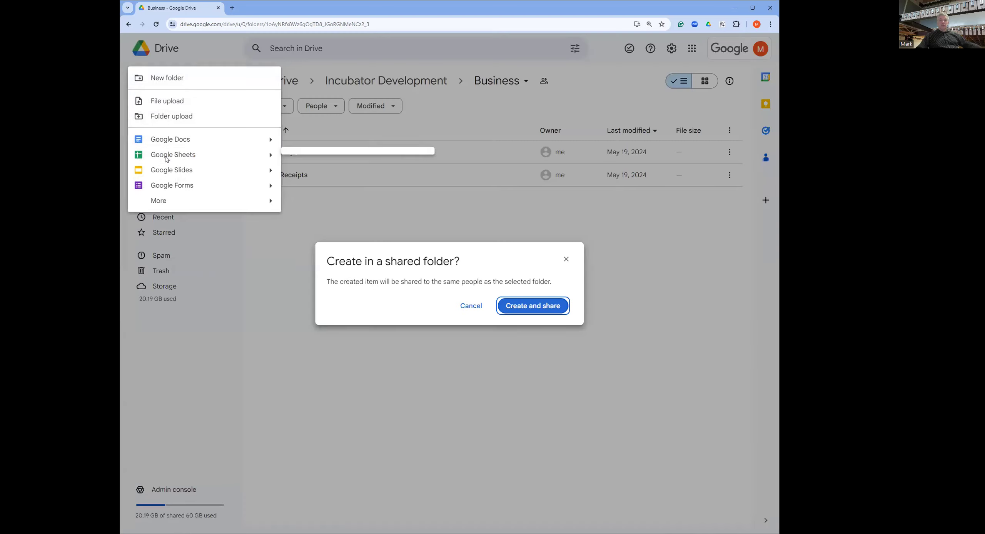
pyautogui.click(546, 313)
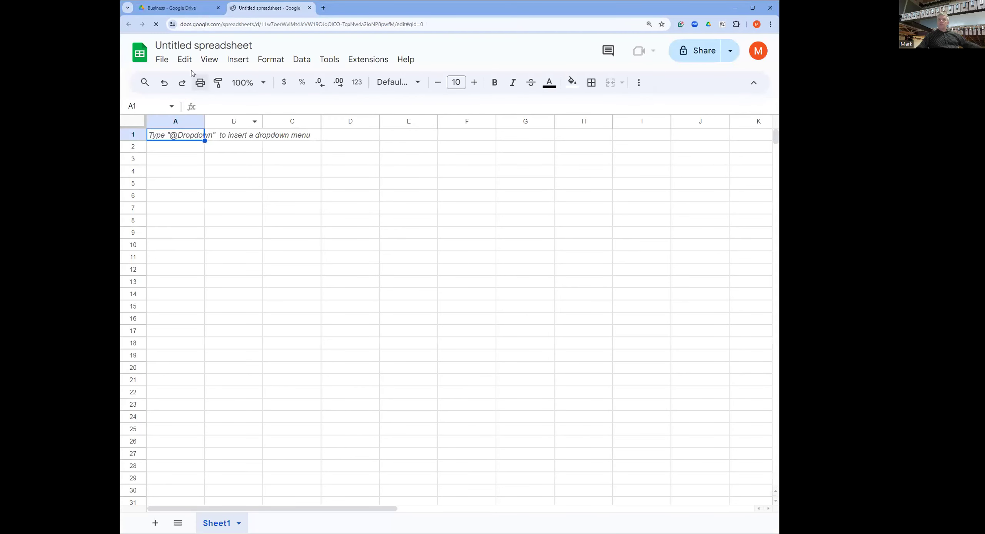
# Rename the untitled spreadsheet as "Personal Evaluation".
pyautogui.click(203, 43)
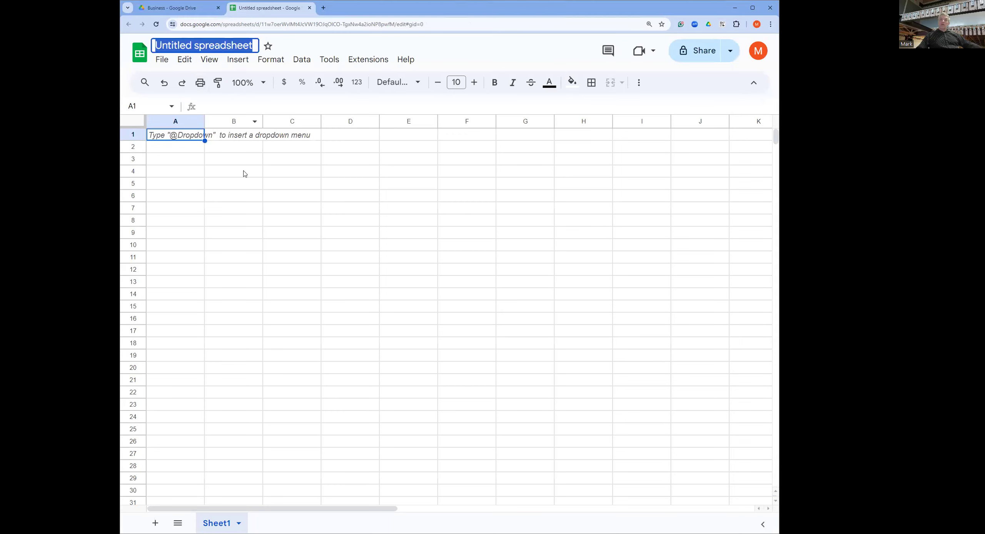
pyautogui.press('BackSpace')
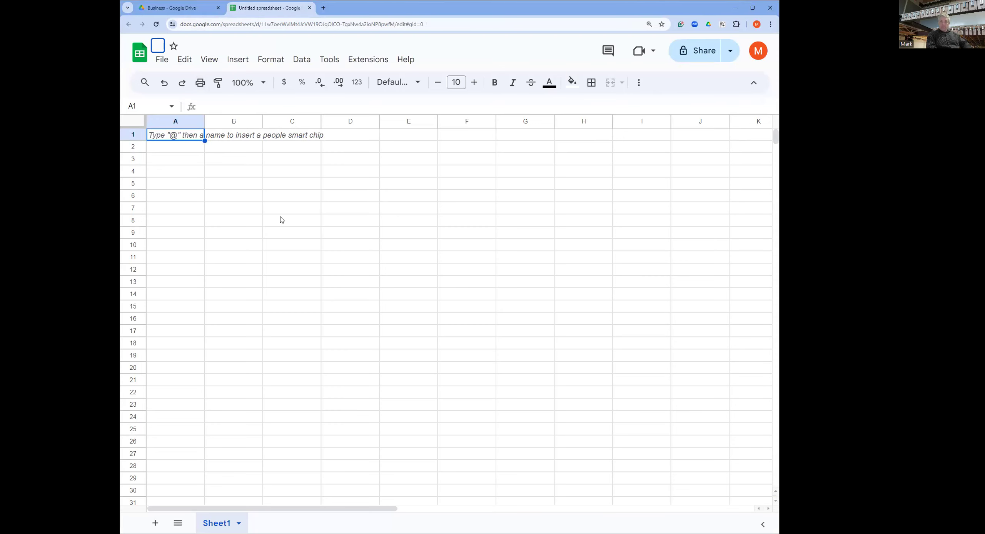
pyautogui.write('Personaql')
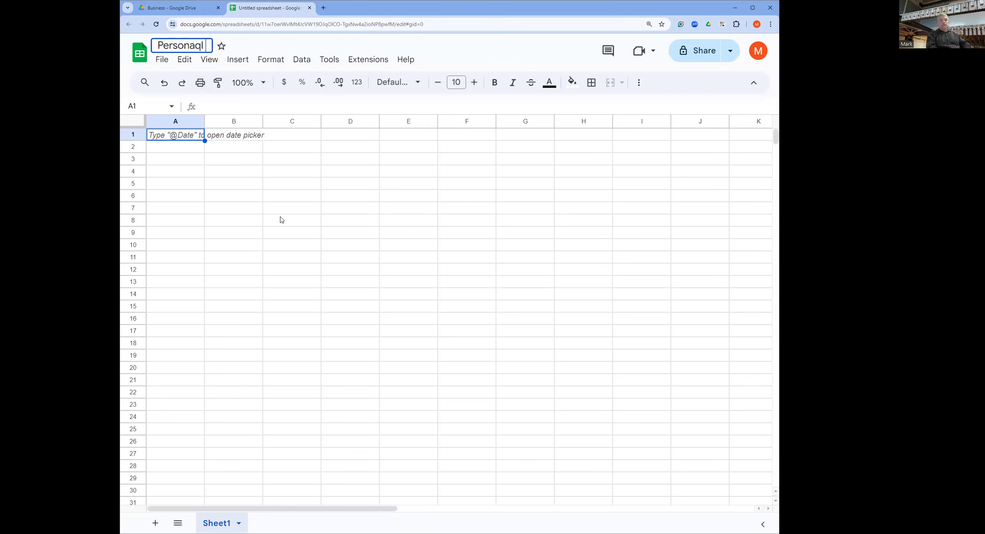
pyautogui.press('BackSpace')
pyautogui.press('BackSpace')
pyautogui.write('l Evaluation')
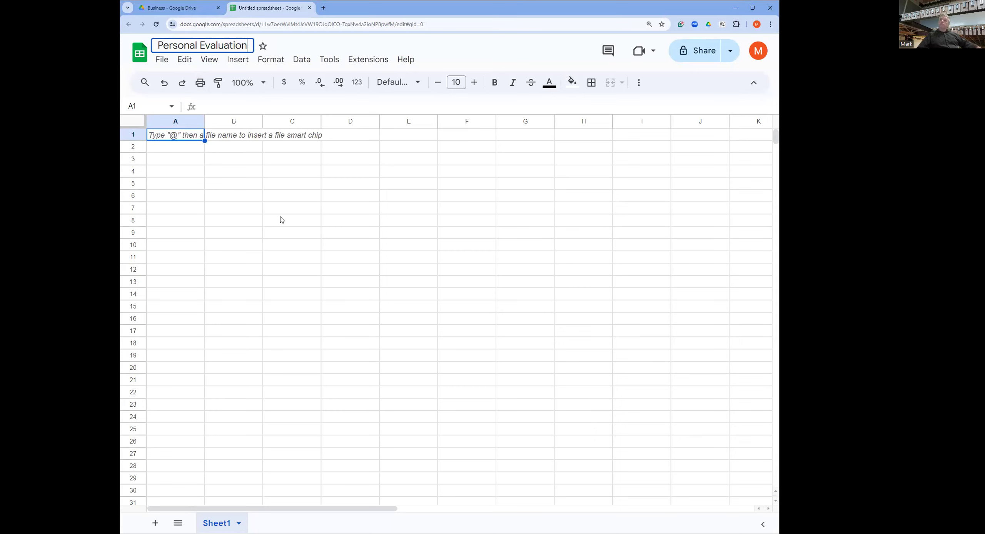
# Widen column A to more than twice its width and enter the label "Baseline Credit Score" in cell A2.
pyautogui.click(181, 148)
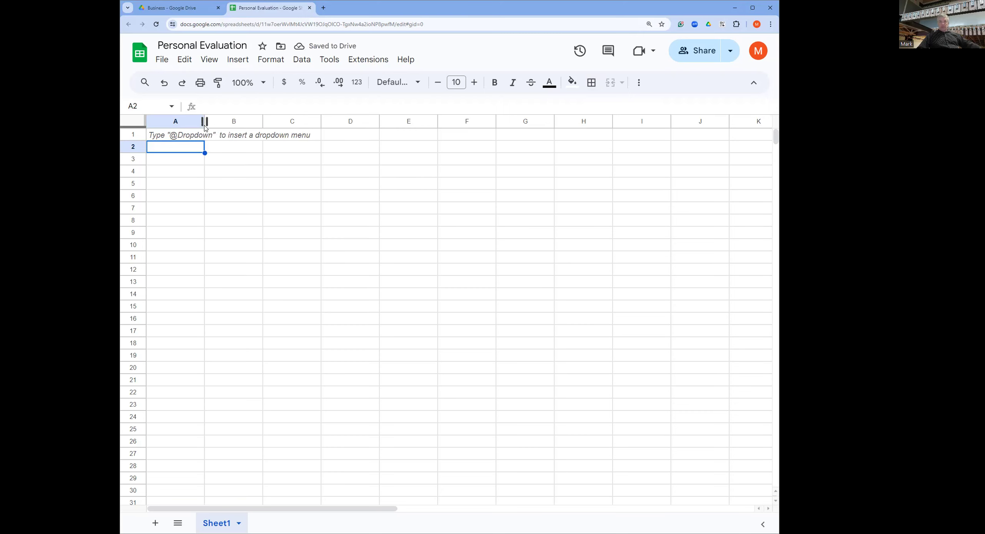
pyautogui.moveTo(204, 122); pyautogui.dragTo(279, 122)
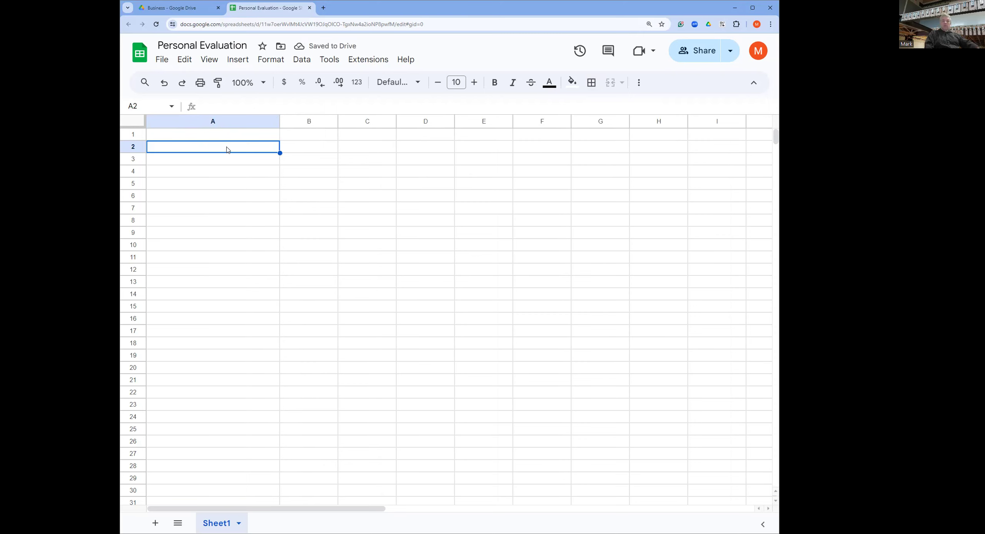
pyautogui.write('Baselin')
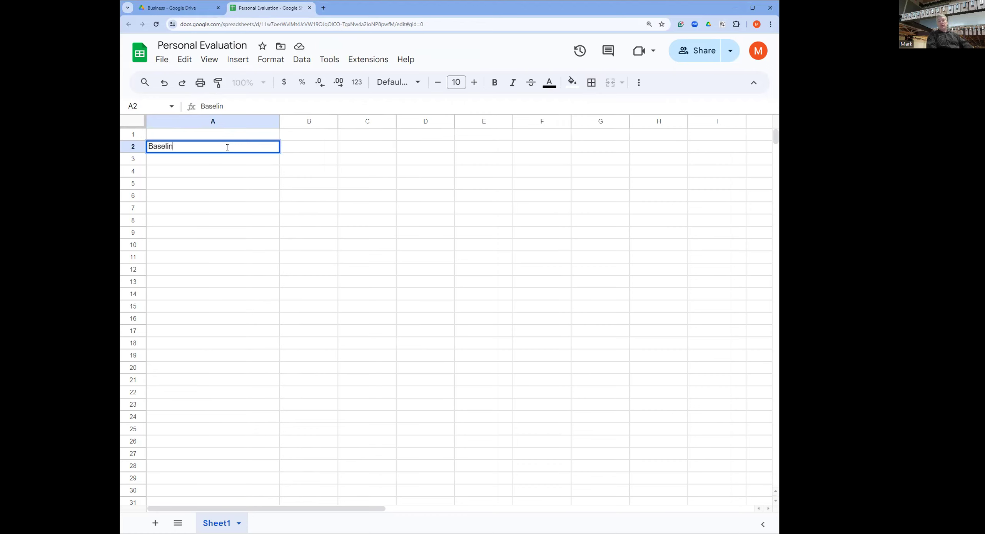
pyautogui.write('e Credit Score')
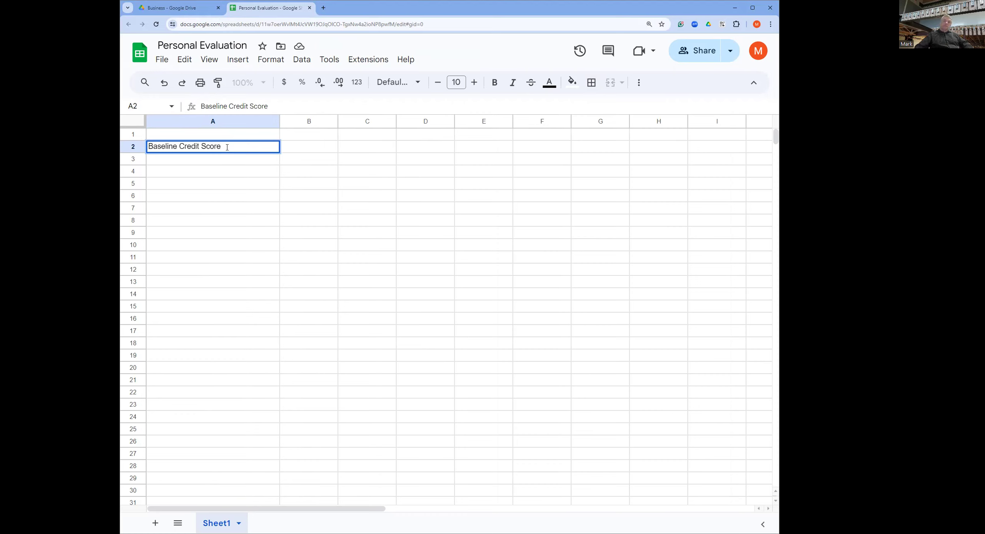
# Fill in the baseline credit score row with 635 in cell B2 and 715 in cell C2.
pyautogui.click(330, 147)
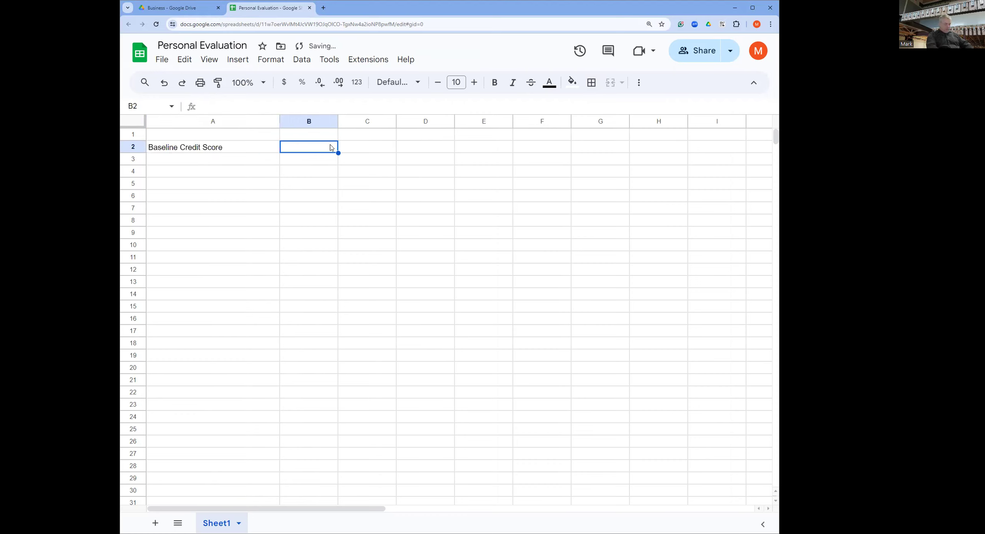
pyautogui.write('63')
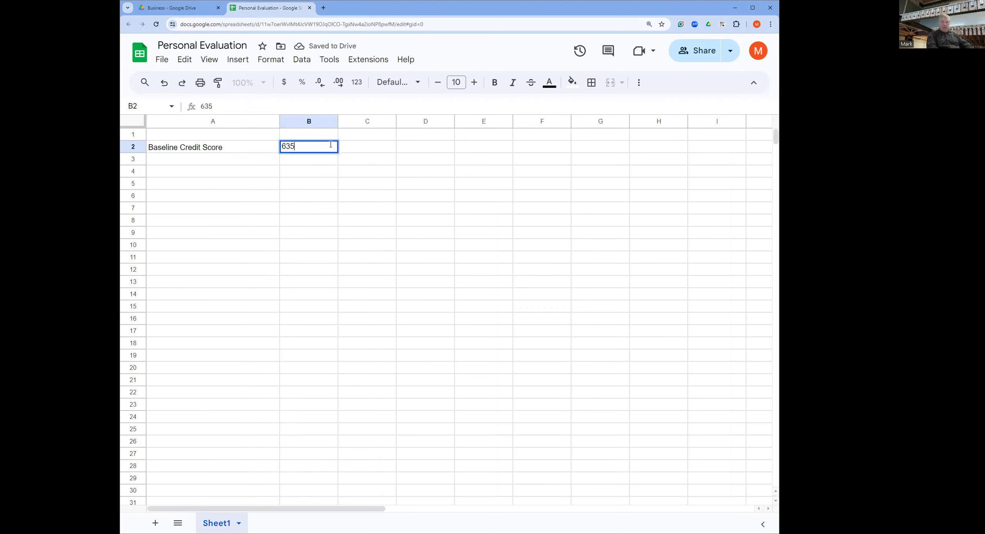
pyautogui.write('5')
pyautogui.click(242, 159)
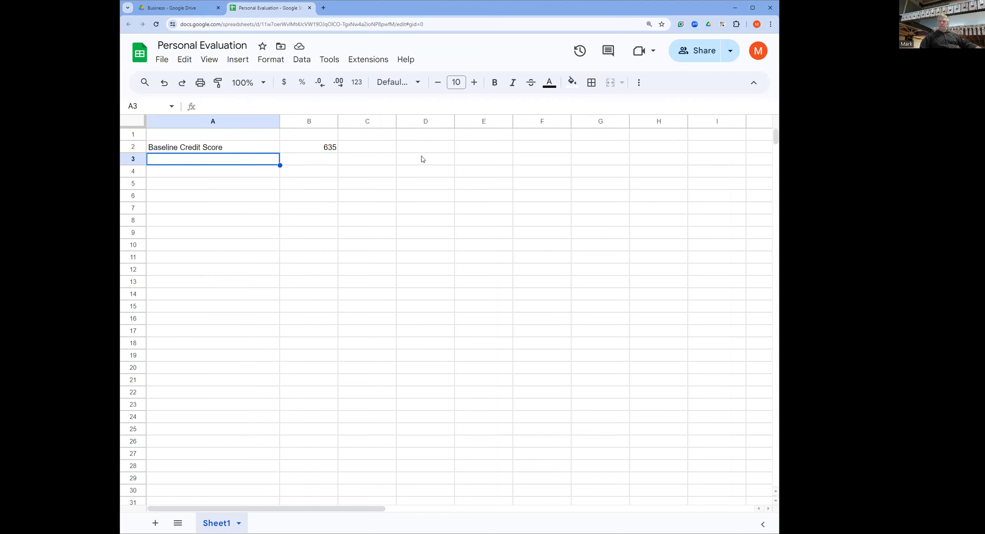
pyautogui.click(380, 138)
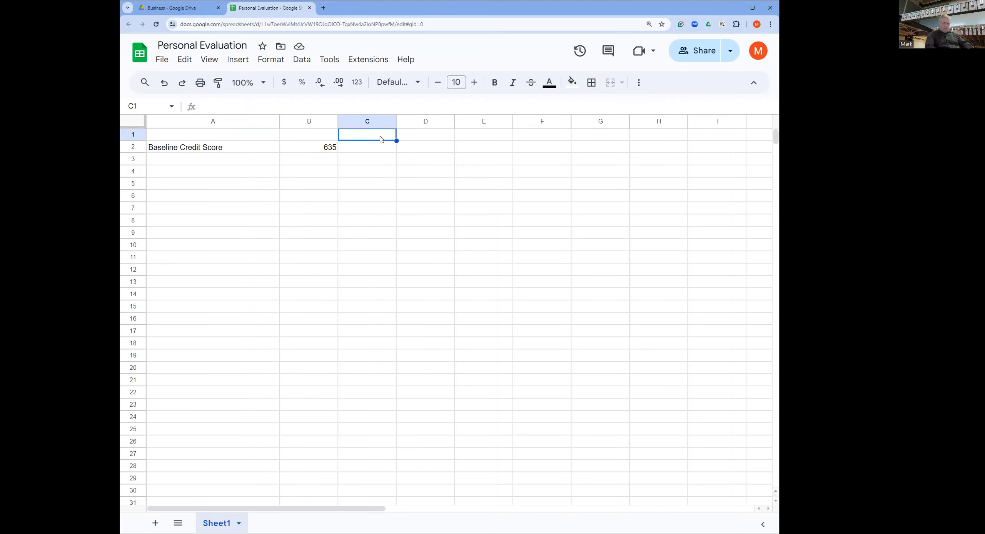
pyautogui.click(391, 152)
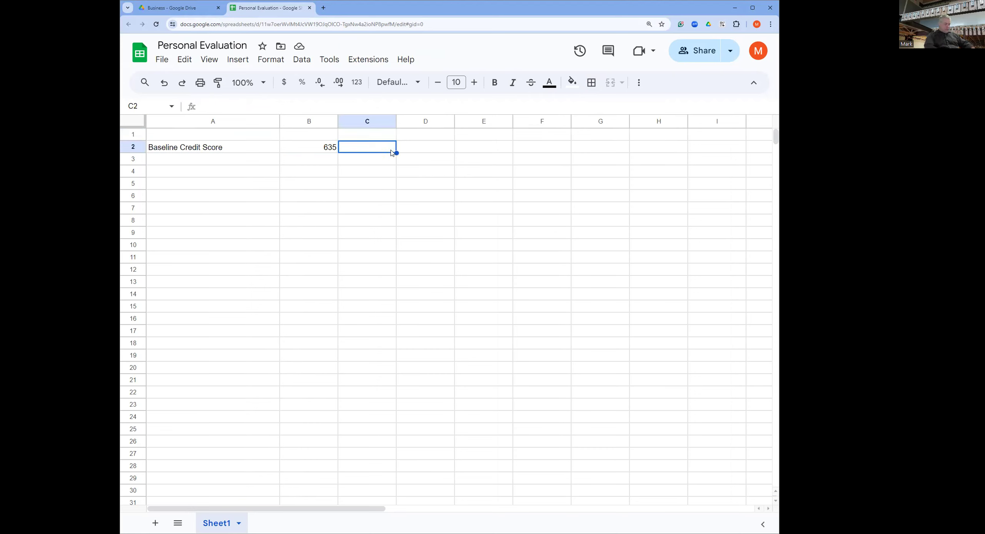
pyautogui.write('715')
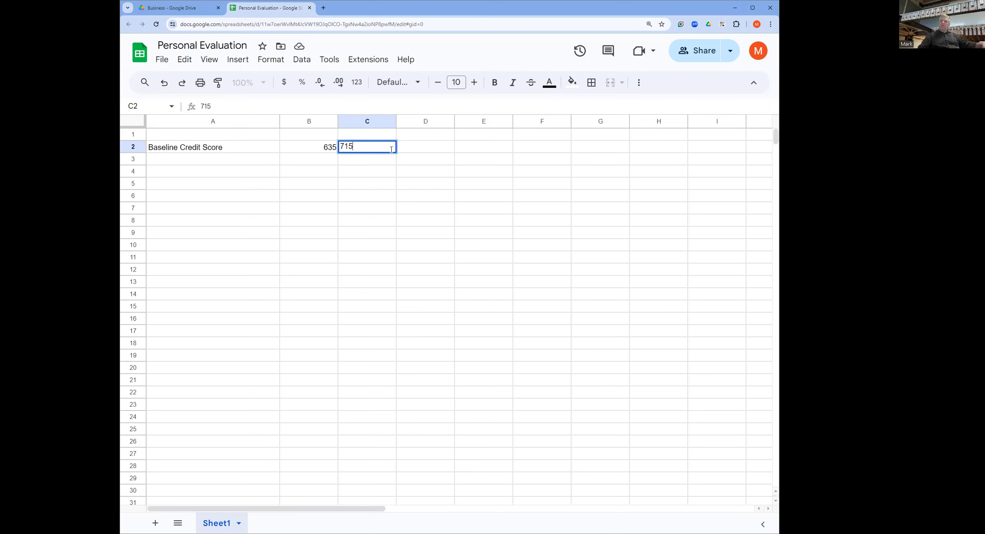
pyautogui.click(252, 161)
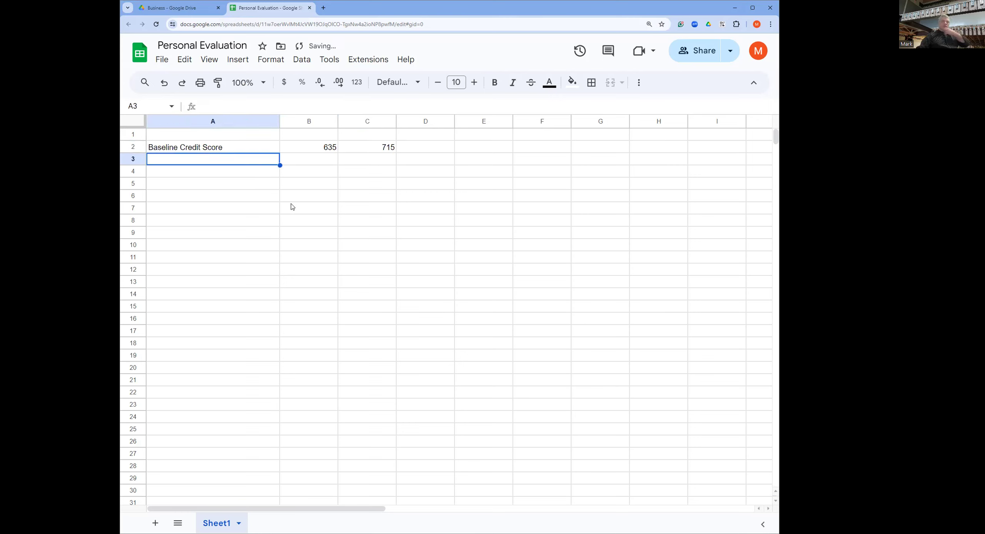
# Add the column headers "Description" in A1, "Now" in B1 and "1-yr" in C1.
pyautogui.click(387, 139)
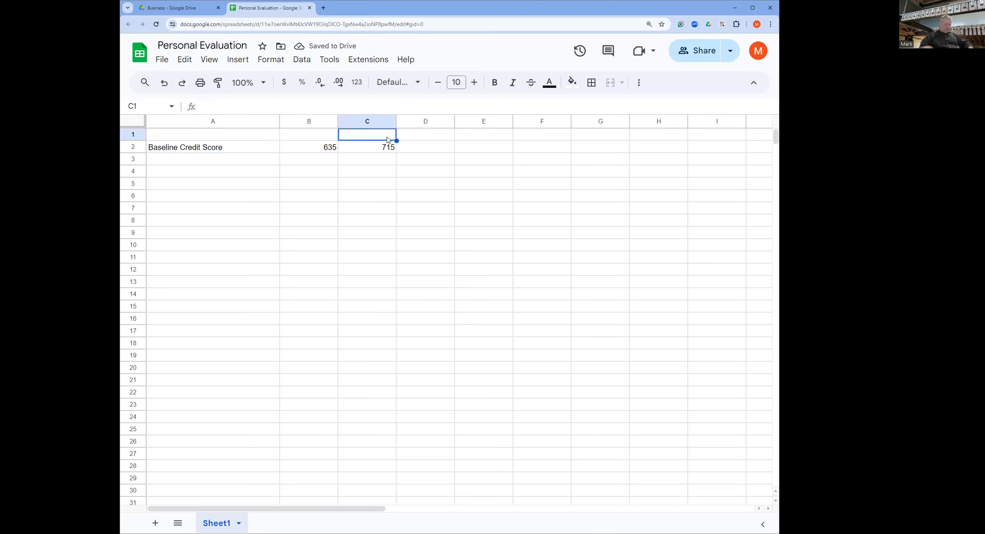
pyautogui.write('1-yr')
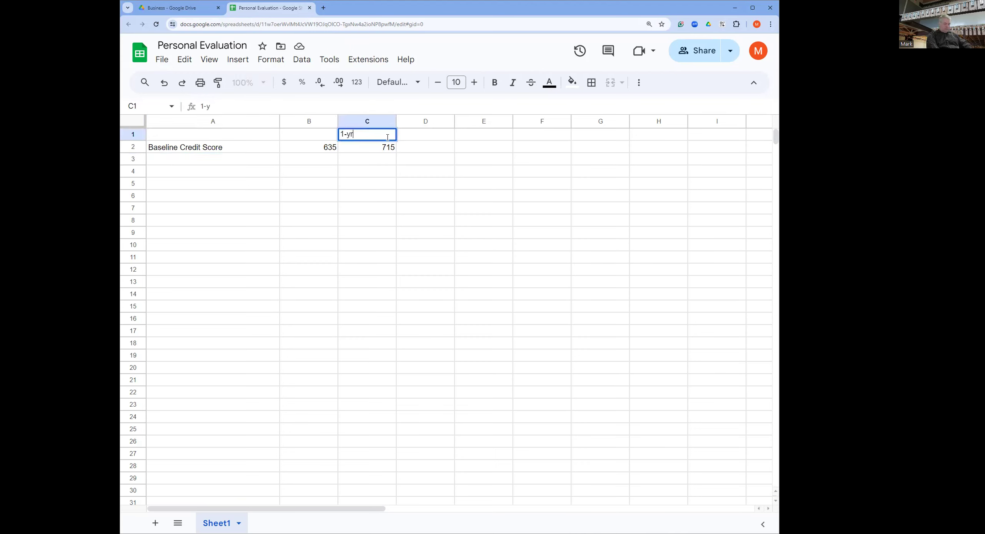
pyautogui.click(310, 136)
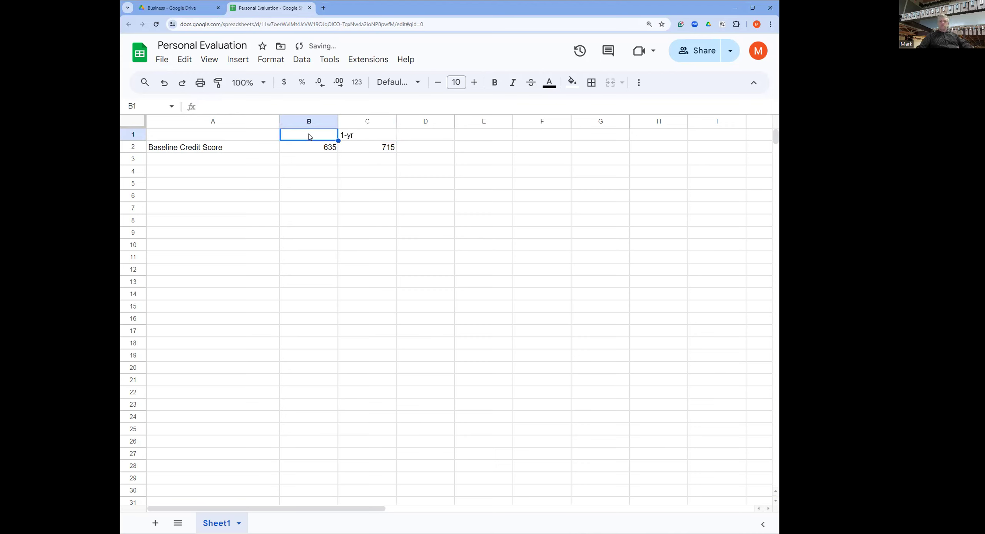
pyautogui.write('Now')
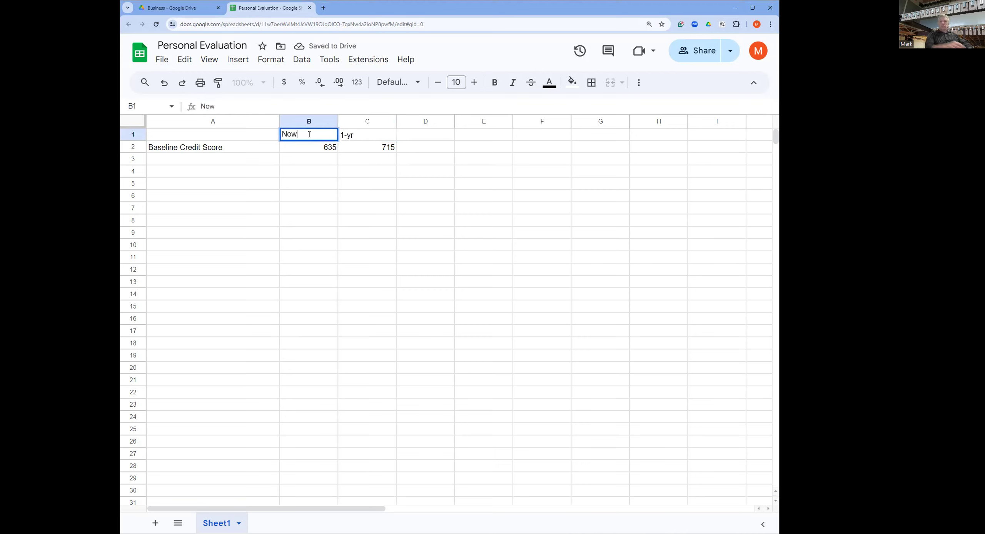
pyautogui.click(229, 136)
pyautogui.write('Description')
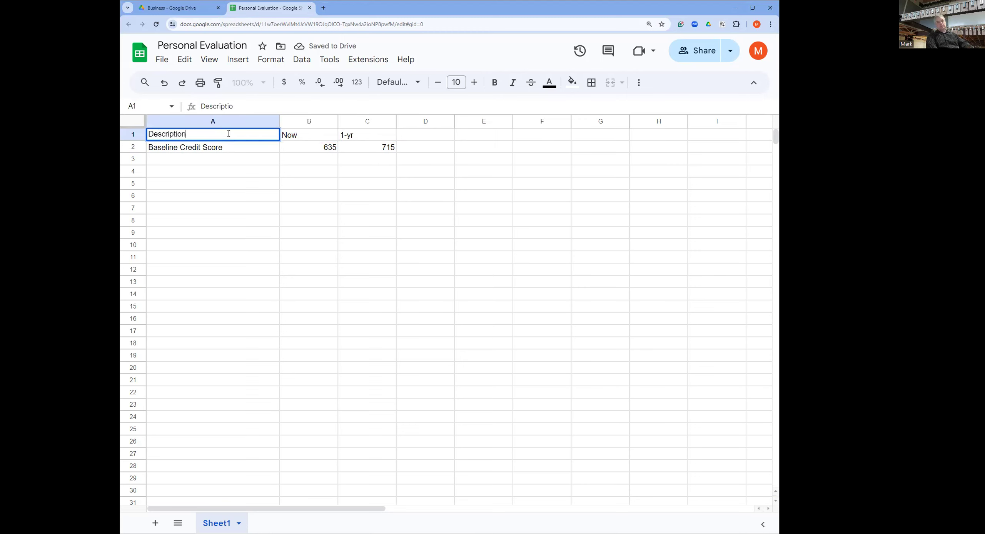
pyautogui.click(241, 165)
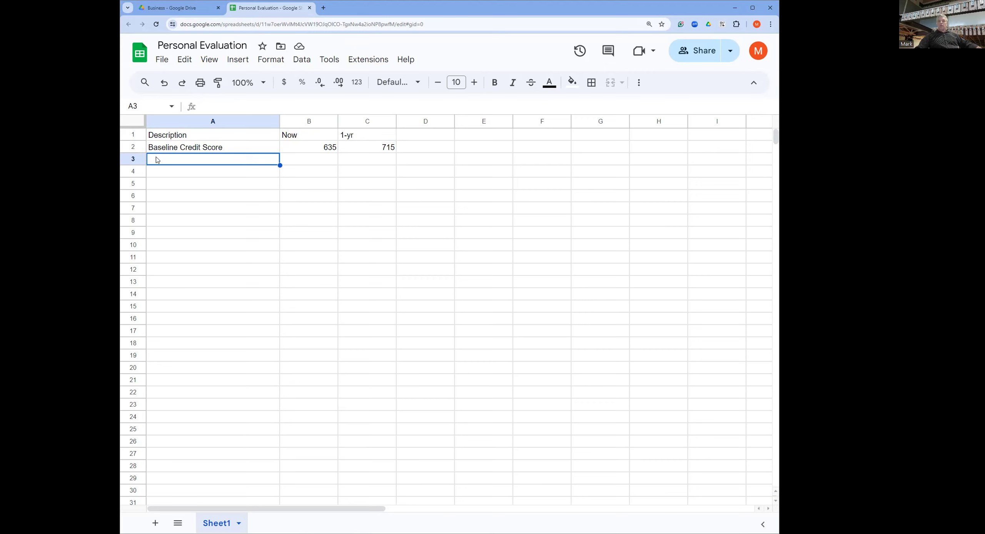
# Rename the Sheet1 worksheet as "Base and 1-year goal Notes".
pyautogui.click(159, 177)
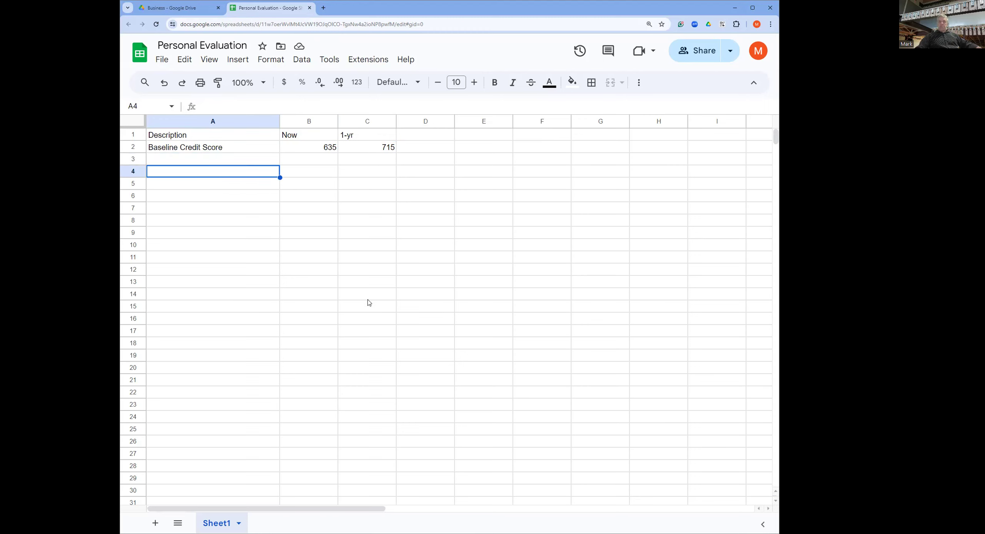
pyautogui.doubleClick(223, 524)
pyautogui.write('Base and ')
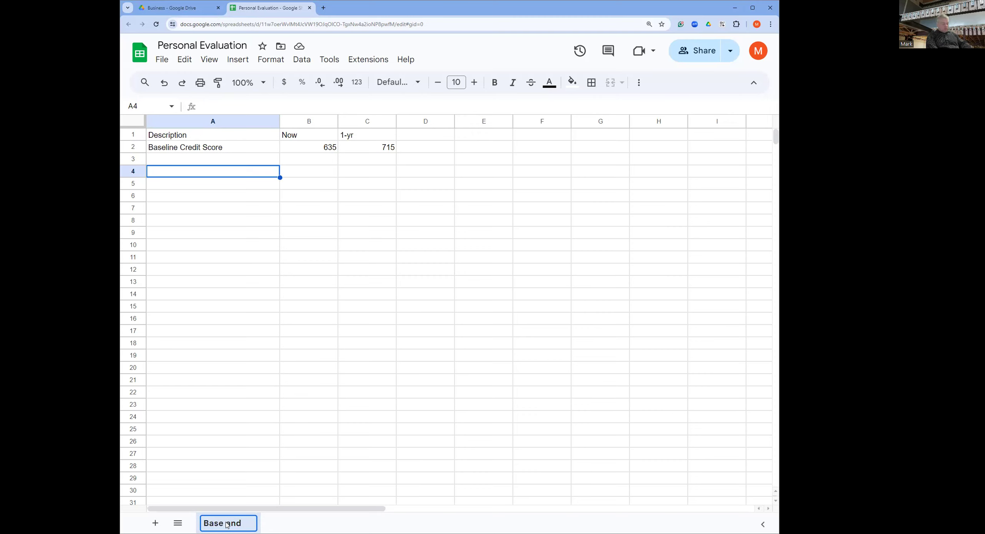
pyautogui.write('1-yea')
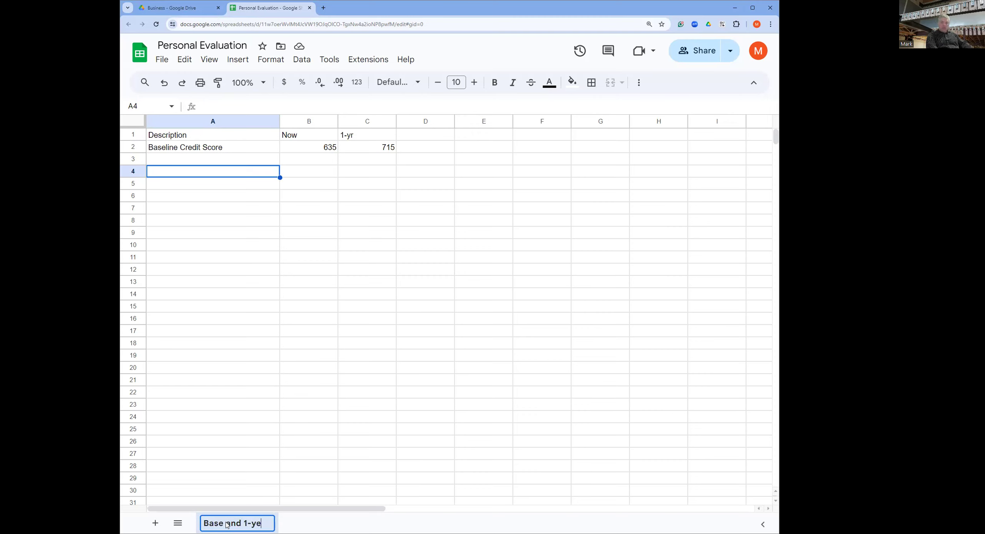
pyautogui.press('BackSpace')
pyautogui.write('ear goal')
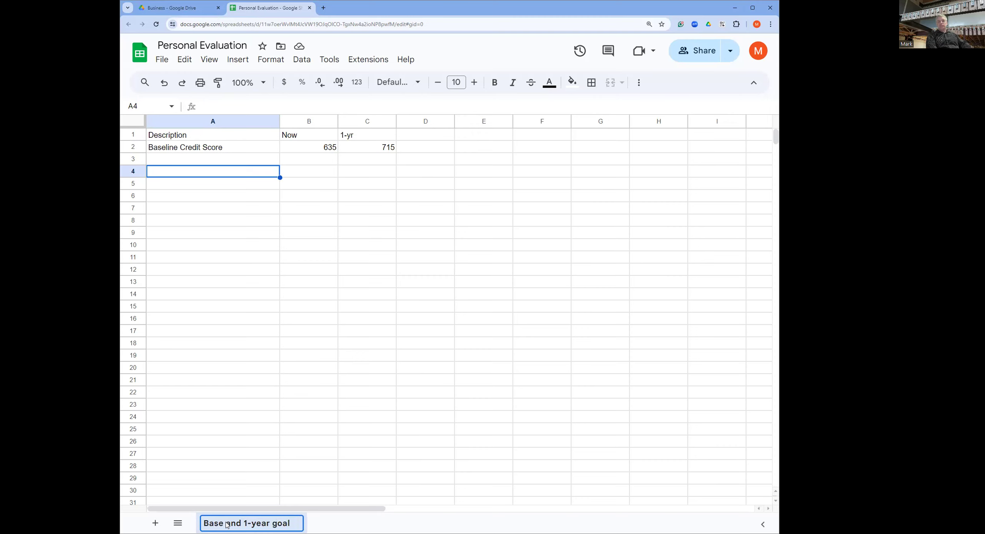
pyautogui.write(' Notes')
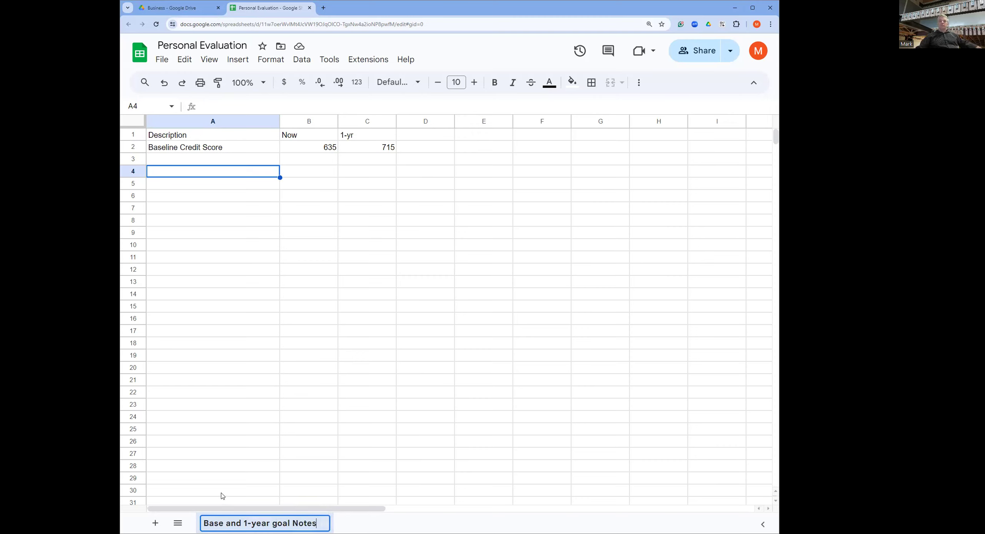
pyautogui.click(236, 379)
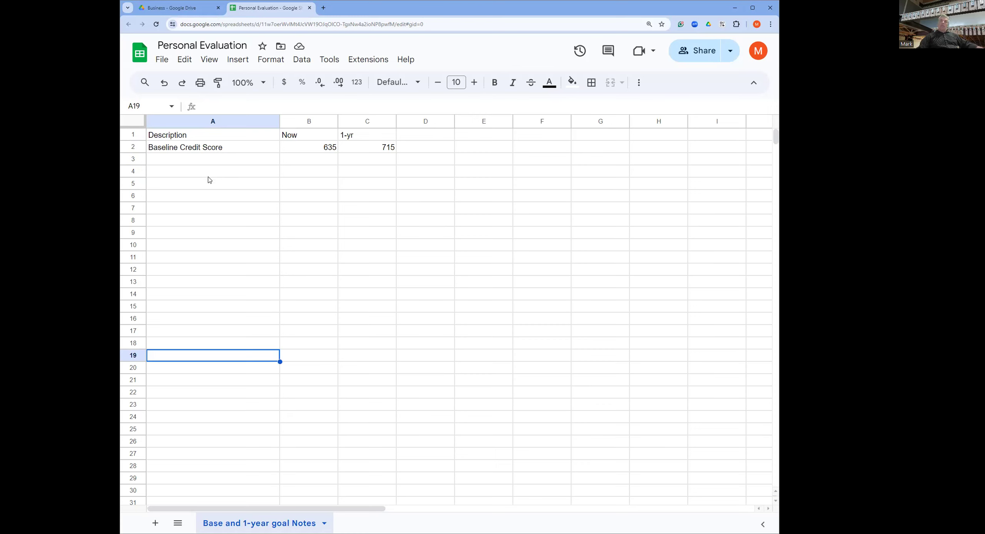
# Enter the label "Bank of Am" in cell A4, leaving row 3 blank below the credit score row.
pyautogui.click(209, 175)
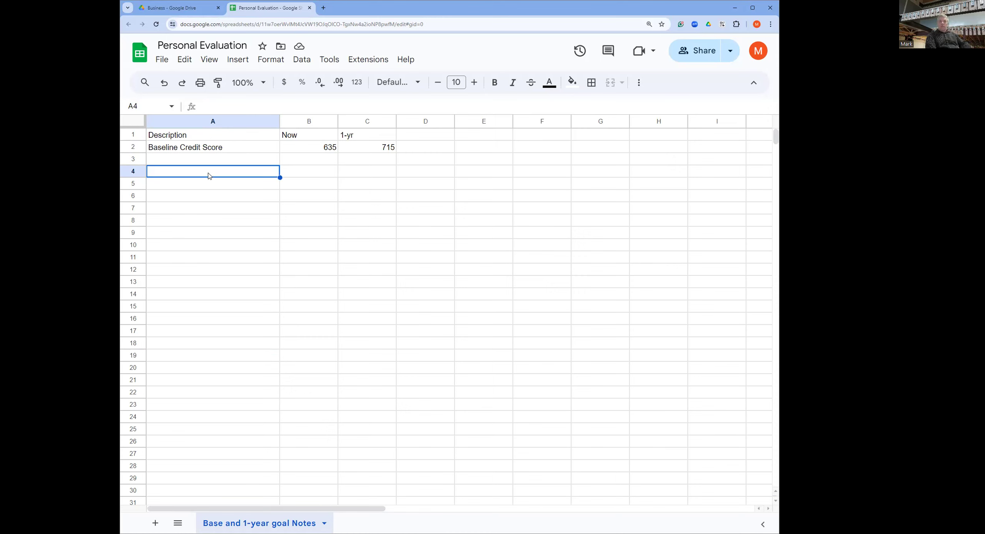
pyautogui.write('Ban')
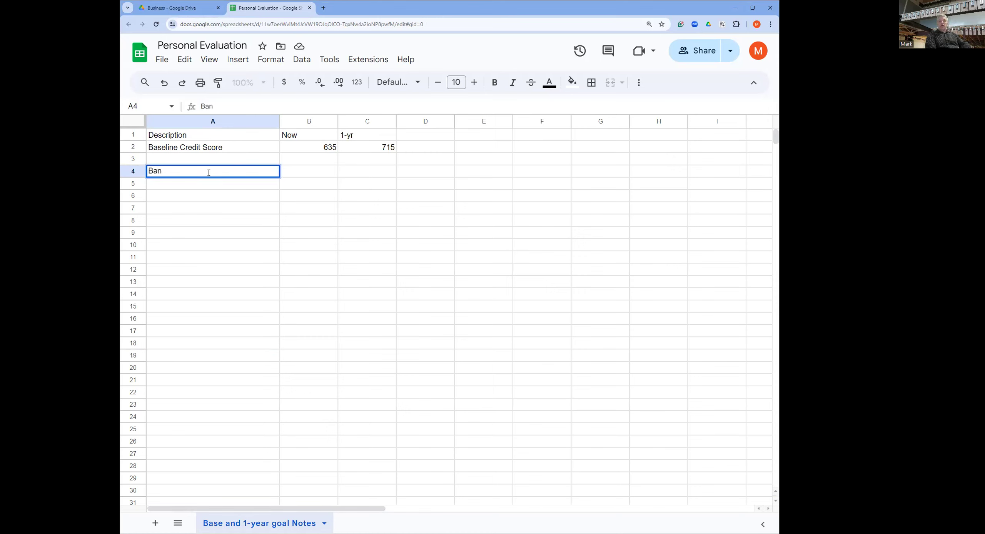
pyautogui.write('k of Indo')
pyautogui.press('BackSpace')
pyautogui.write('America')
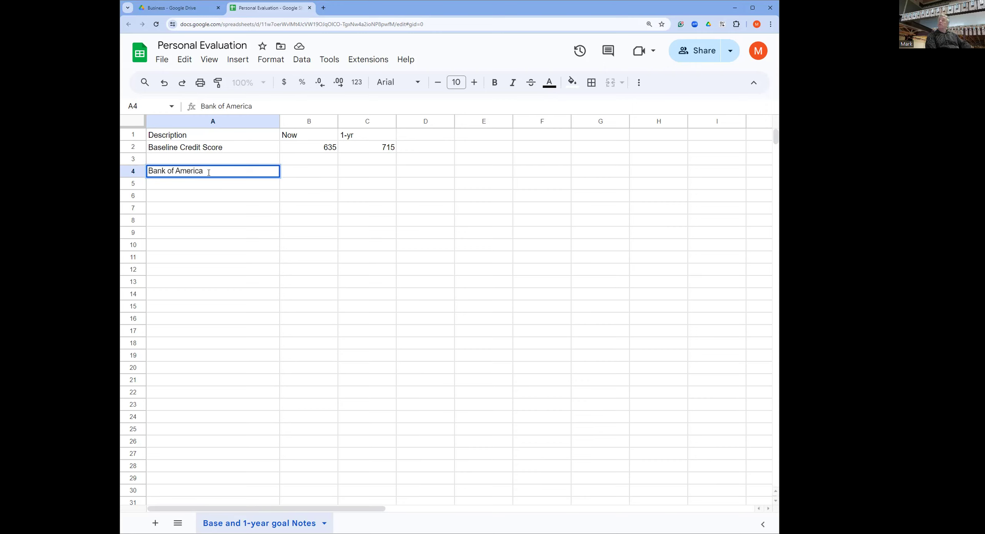
pyautogui.press('BackSpace')
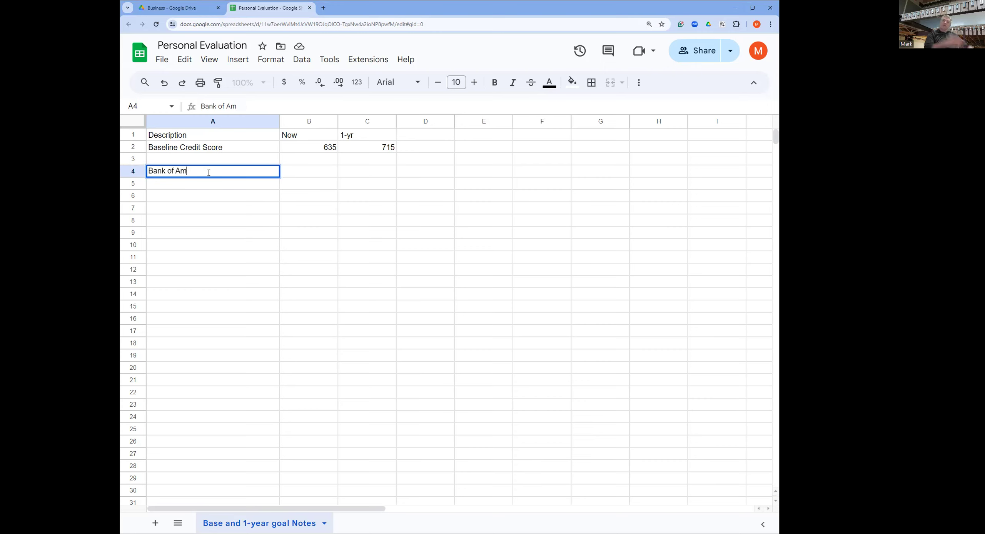
pyautogui.press('Return')
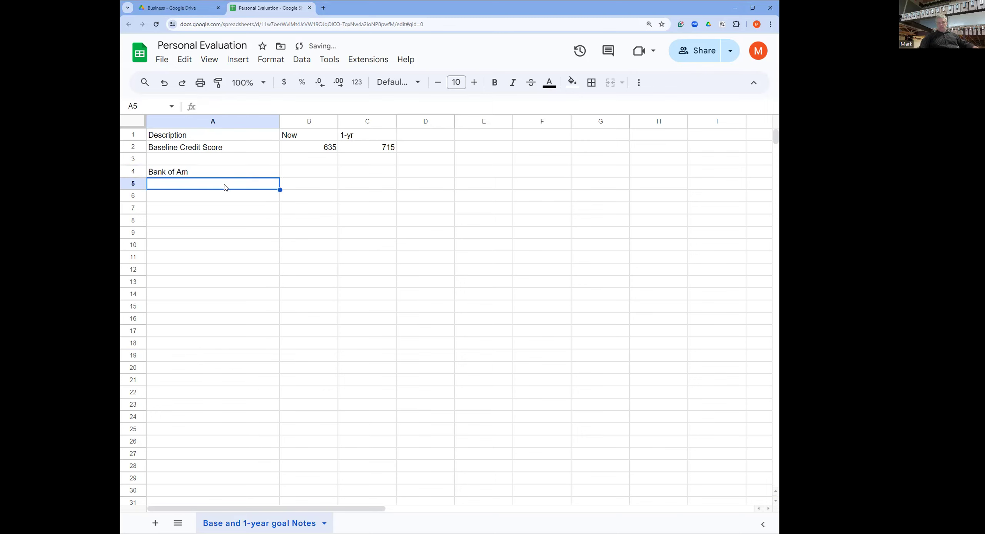
# Enter the label "Grocery Store" in cell A5.
pyautogui.click(328, 173)
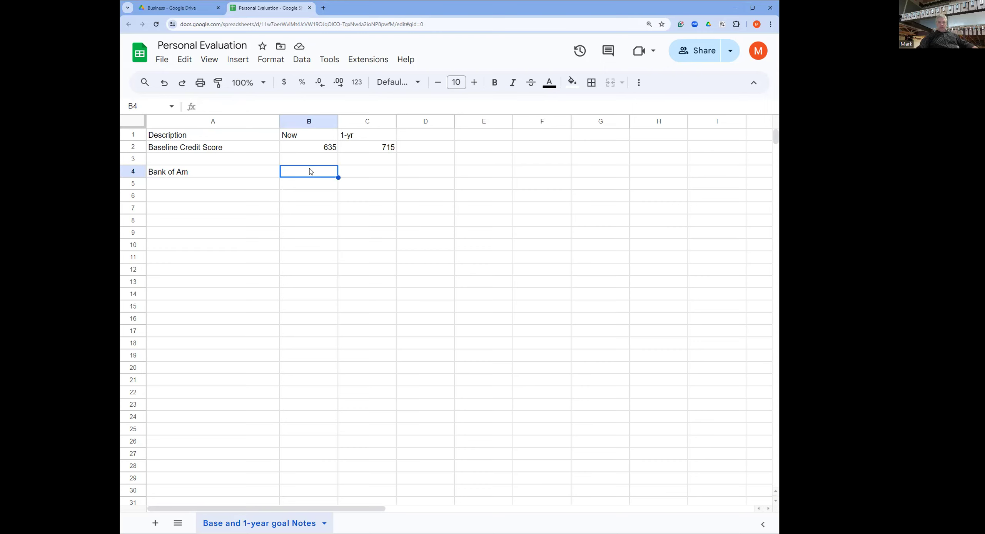
pyautogui.click(233, 183)
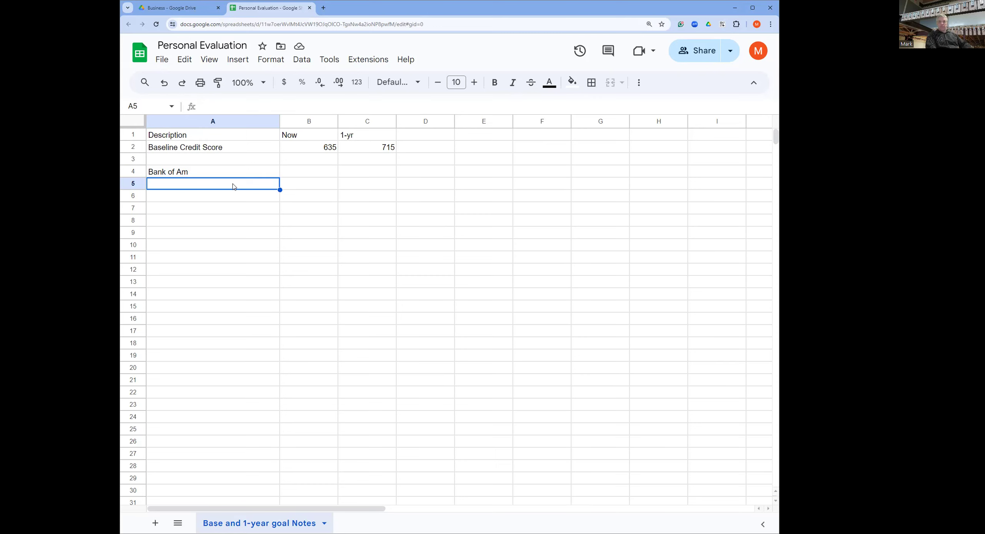
pyautogui.write('Grocery Store')
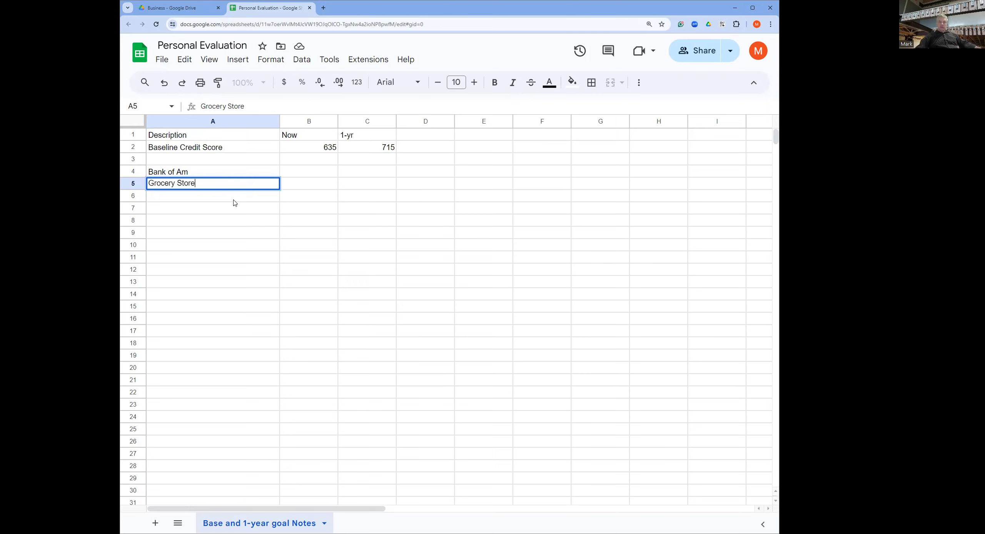
pyautogui.click(237, 200)
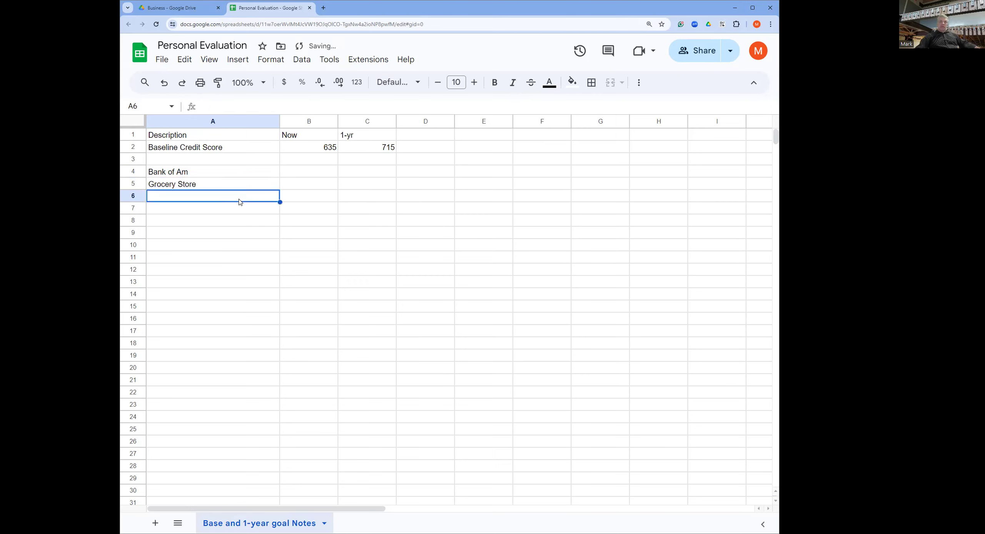
# Enter the frequency heading "D/W/M/Y" in cell C4.
pyautogui.click(235, 188)
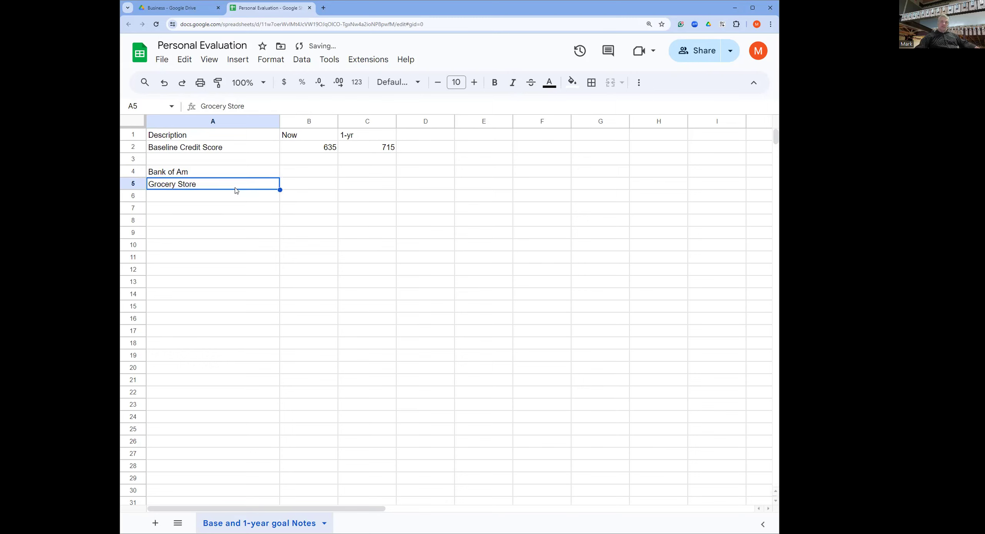
pyautogui.click(322, 175)
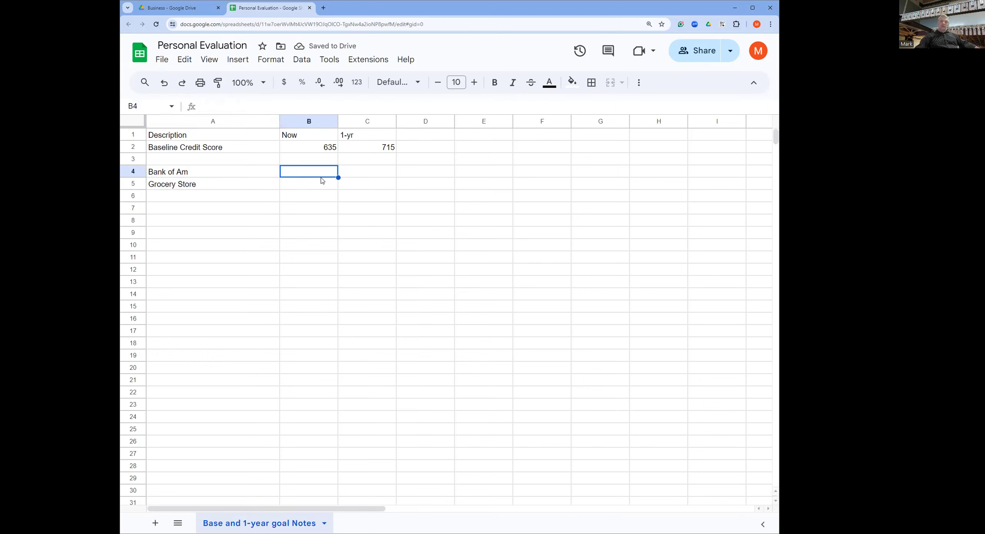
pyautogui.click(372, 173)
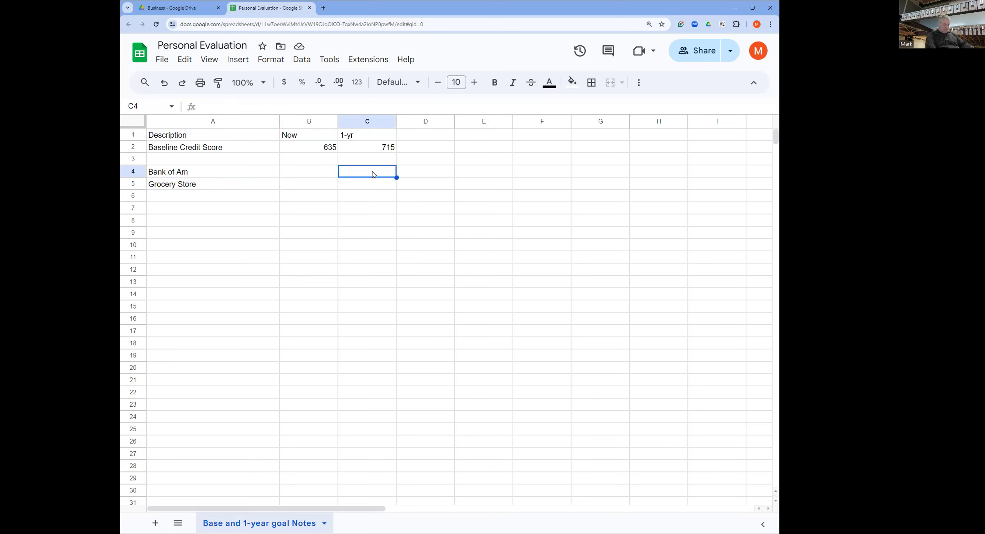
pyautogui.write('Y')
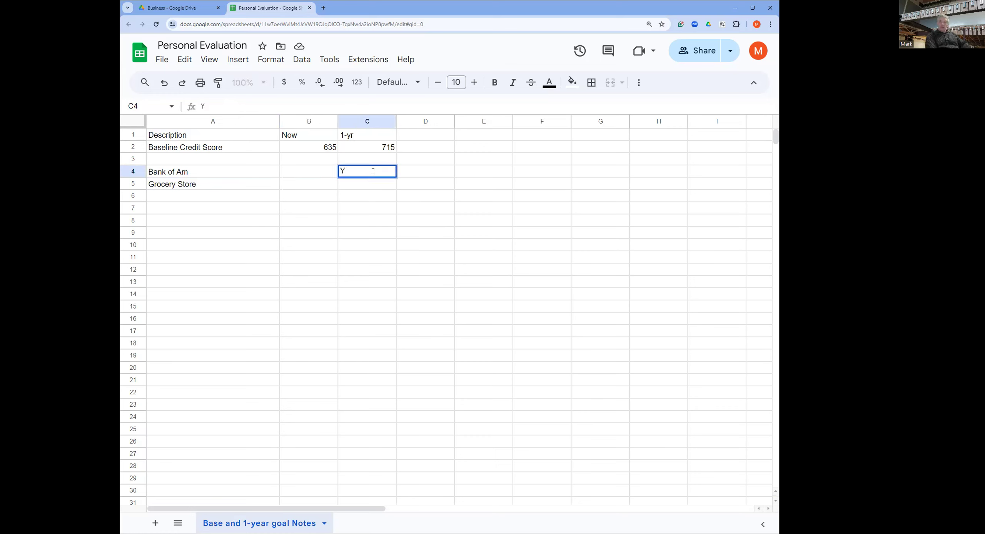
pyautogui.write('D/W/M/Y')
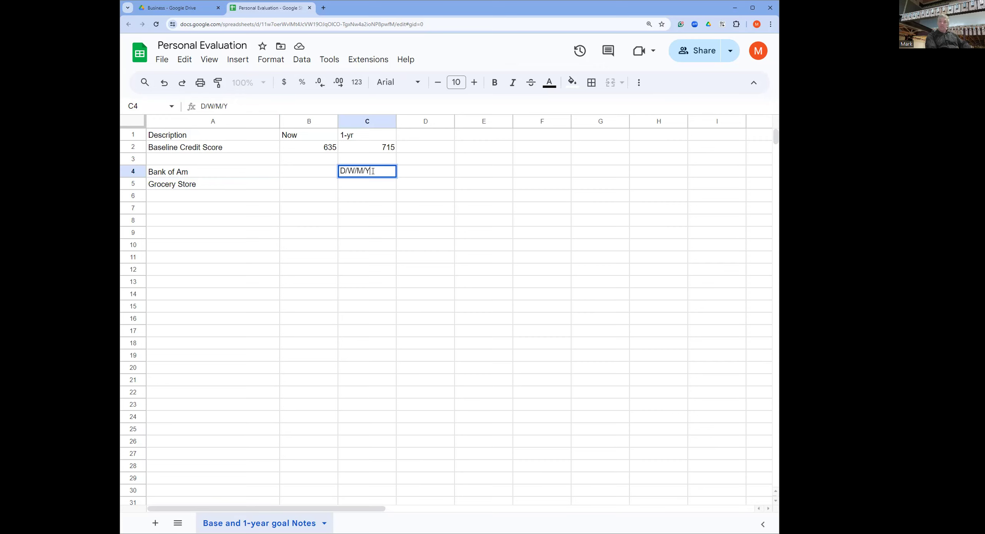
pyautogui.press('Return')
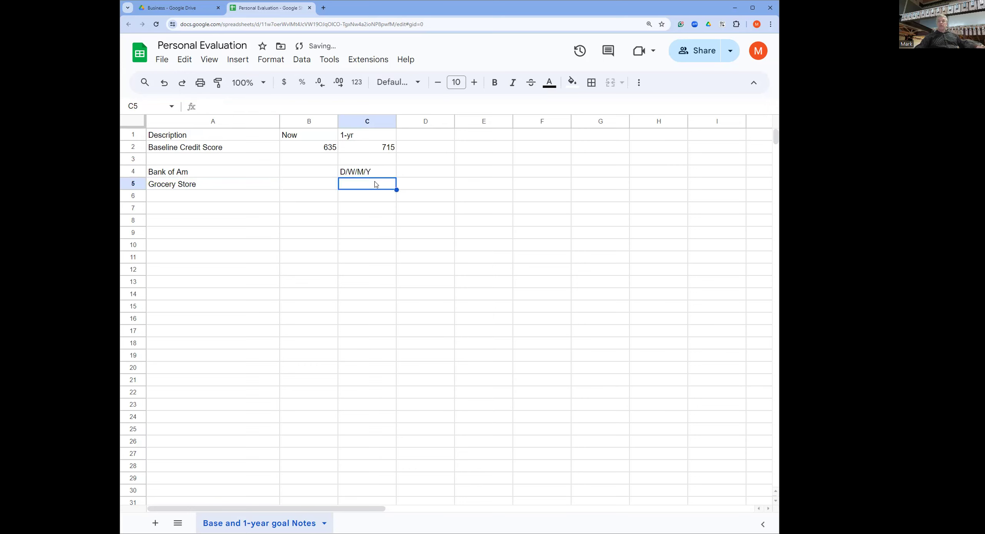
# Add a dropdown data validation rule to column C from C5 down to the end of the sheet.
pyautogui.click(152, 107)
pyautogui.click(151, 106)
pyautogui.write(':C')
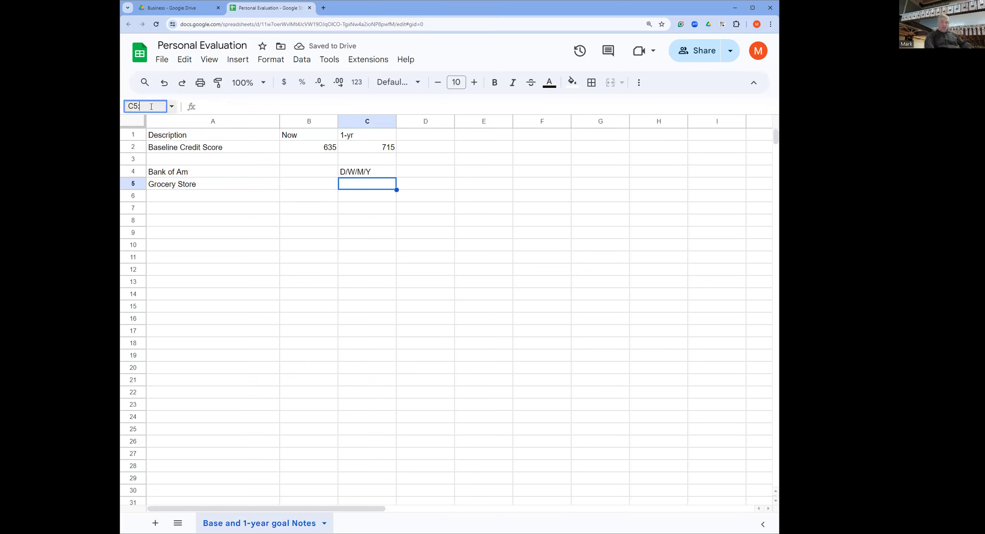
pyautogui.press('Return')
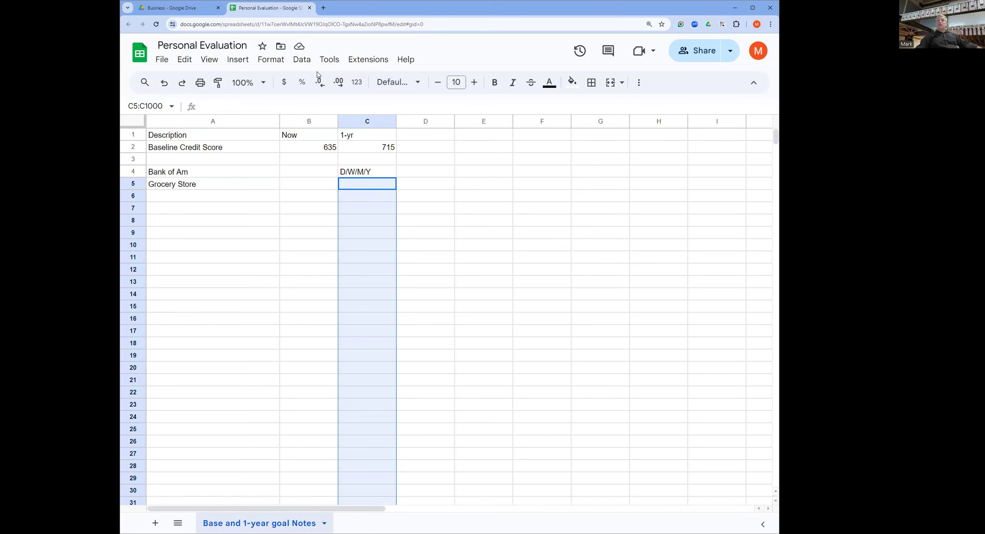
pyautogui.click(301, 59)
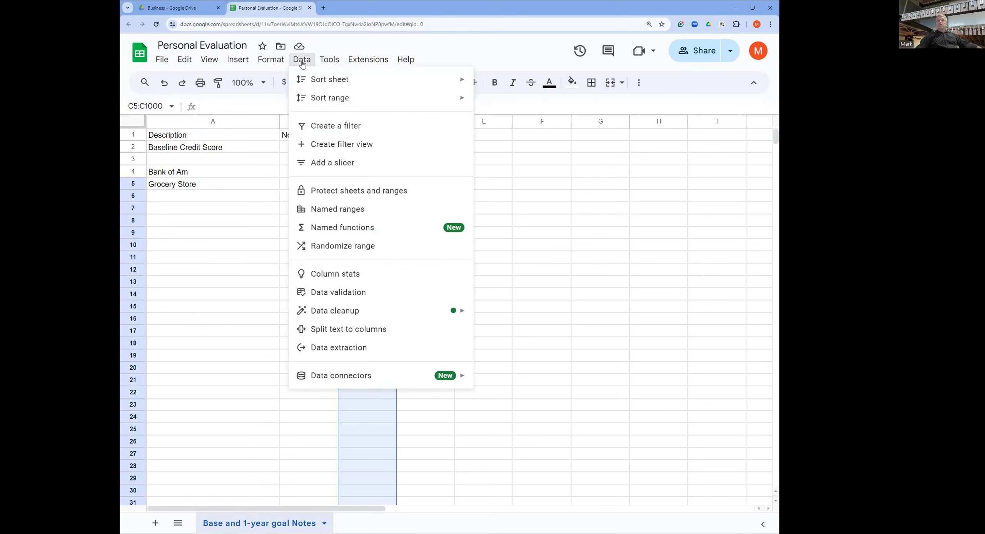
pyautogui.click(366, 292)
pyautogui.click(719, 127)
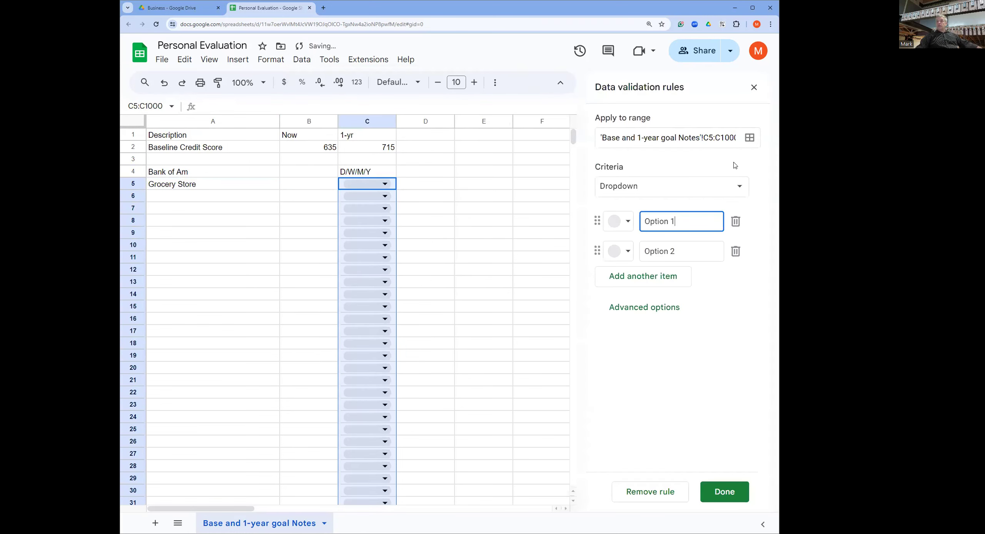
# Set the first two dropdown options of the validation rule to "D" and "W".
pyautogui.tripleClick(680, 219)
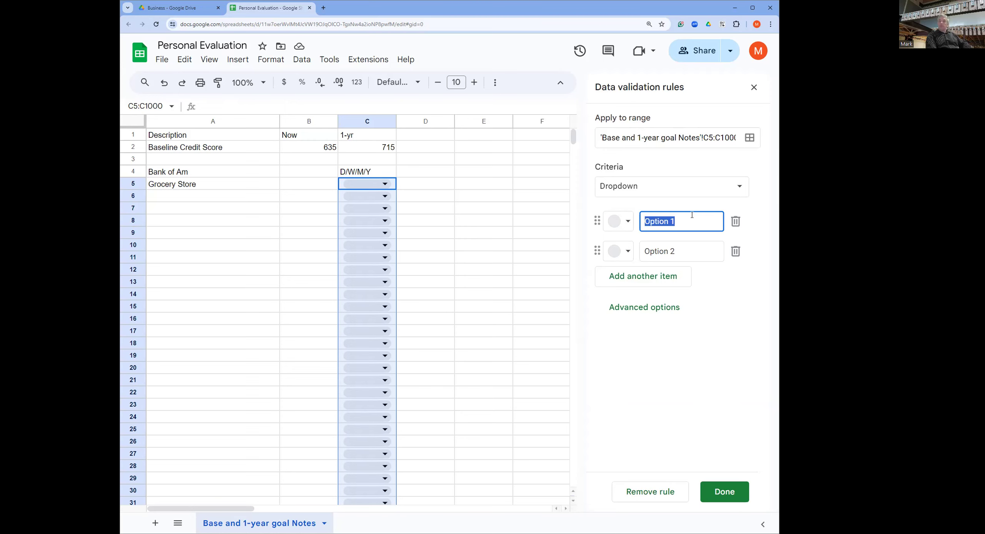
pyautogui.write('D')
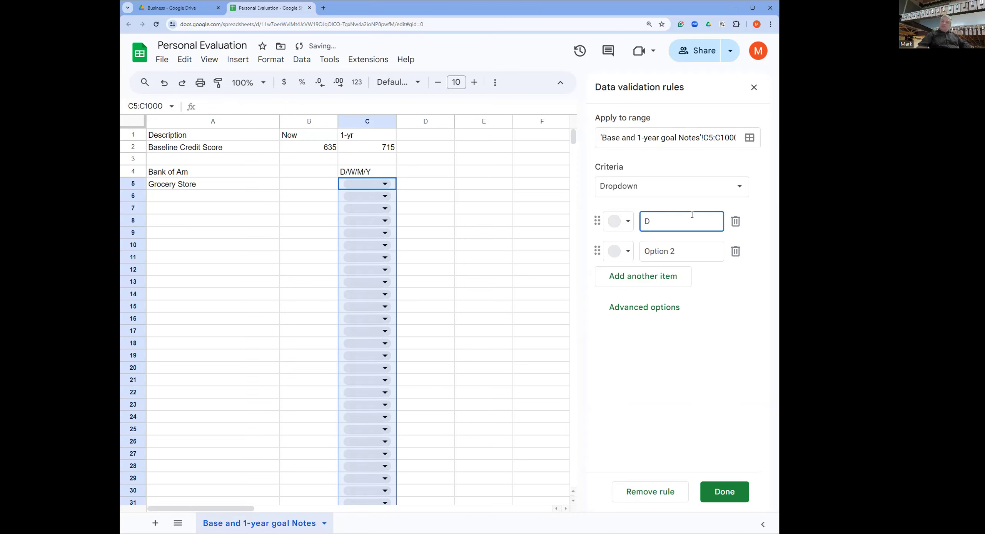
pyautogui.click(691, 260)
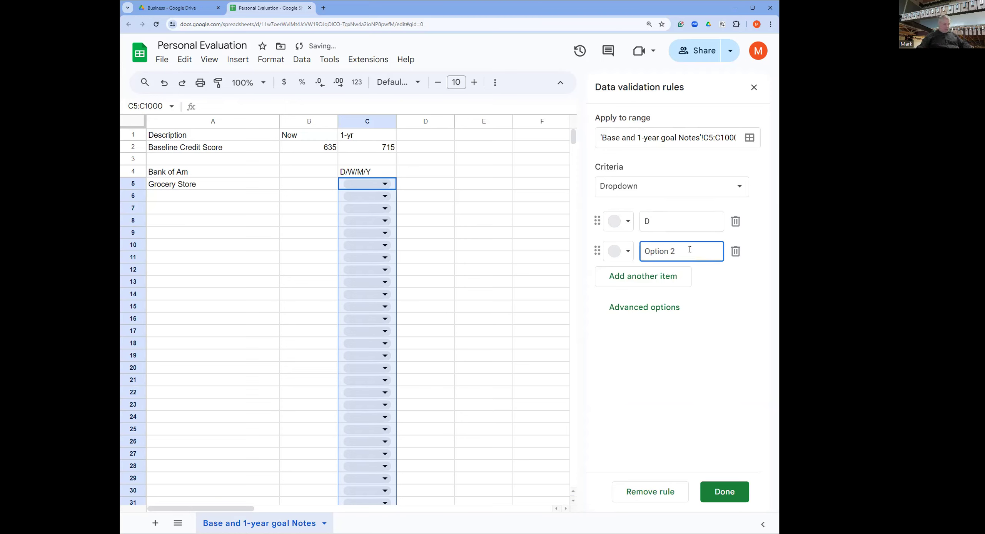
pyautogui.press('BackSpace')
pyautogui.press('BackSpace')
pyautogui.press('BackSpace')
pyautogui.press('BackSpace')
pyautogui.press('BackSpace')
pyautogui.press('BackSpace')
pyautogui.press('BackSpace')
pyautogui.write('W')
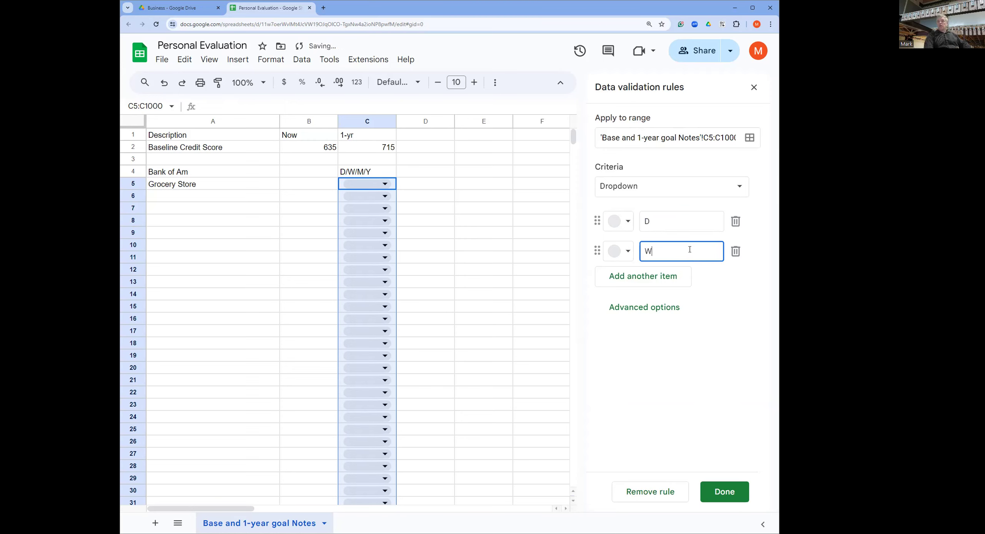
# Add "M" and "Y" as the third and fourth dropdown options of the validation rule.
pyautogui.click(669, 284)
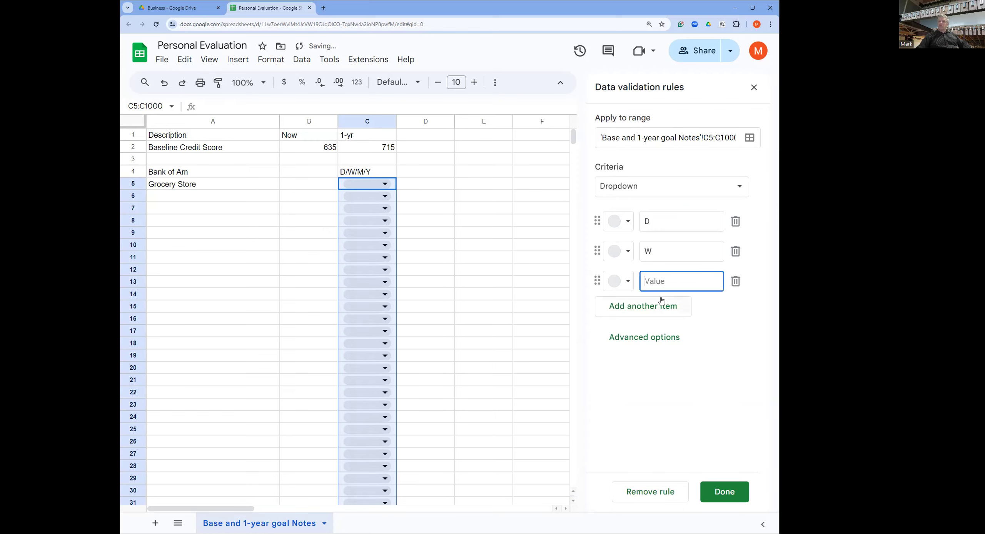
pyautogui.write('M')
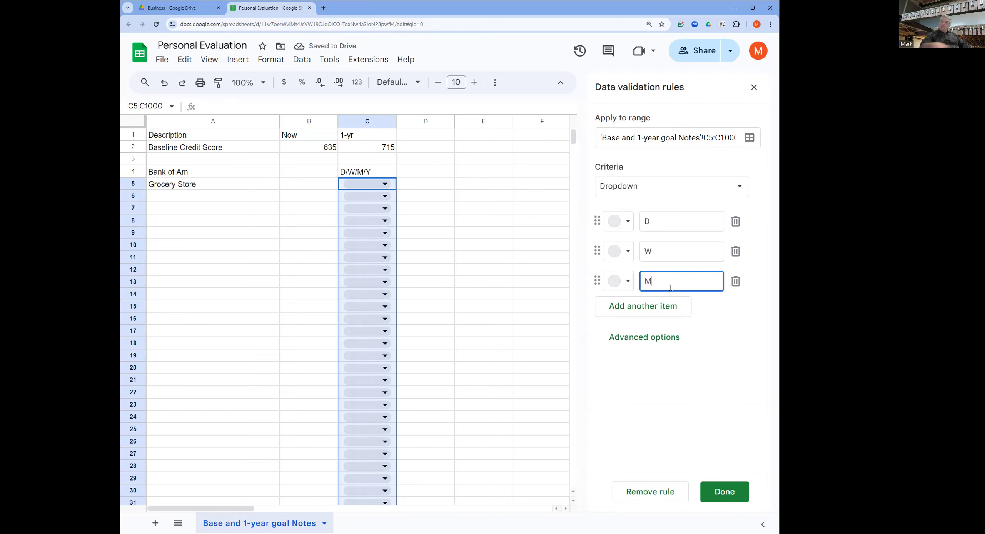
pyautogui.click(620, 313)
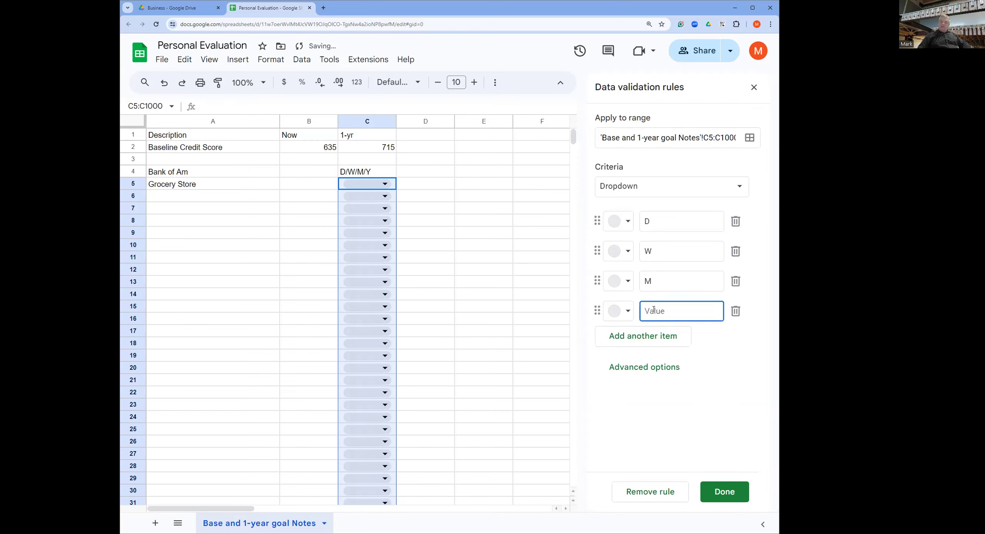
pyautogui.write('Y')
pyautogui.click(715, 348)
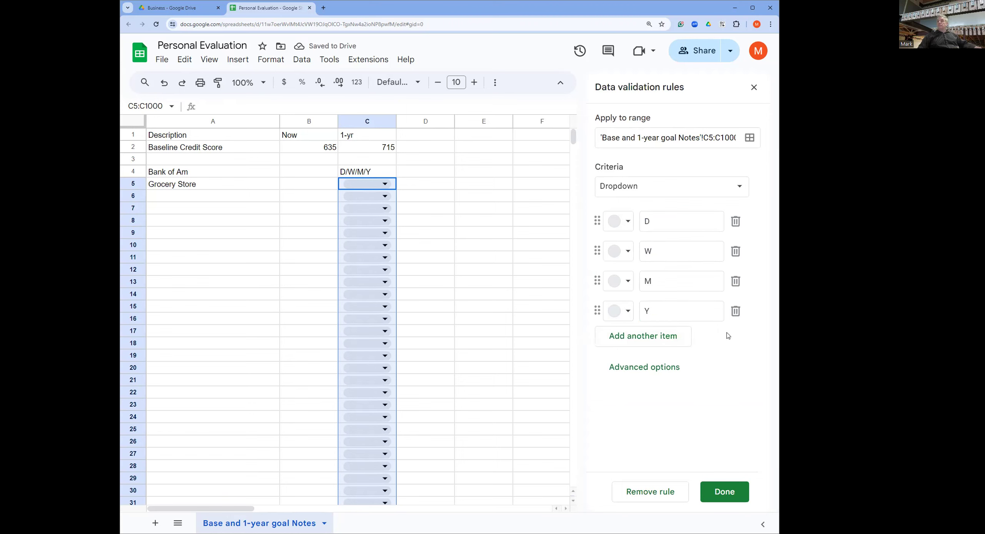
# Set the dropdown rule's display style to Arrow in its advanced options.
pyautogui.click(672, 369)
pyautogui.scroll(-2, 655, 402)
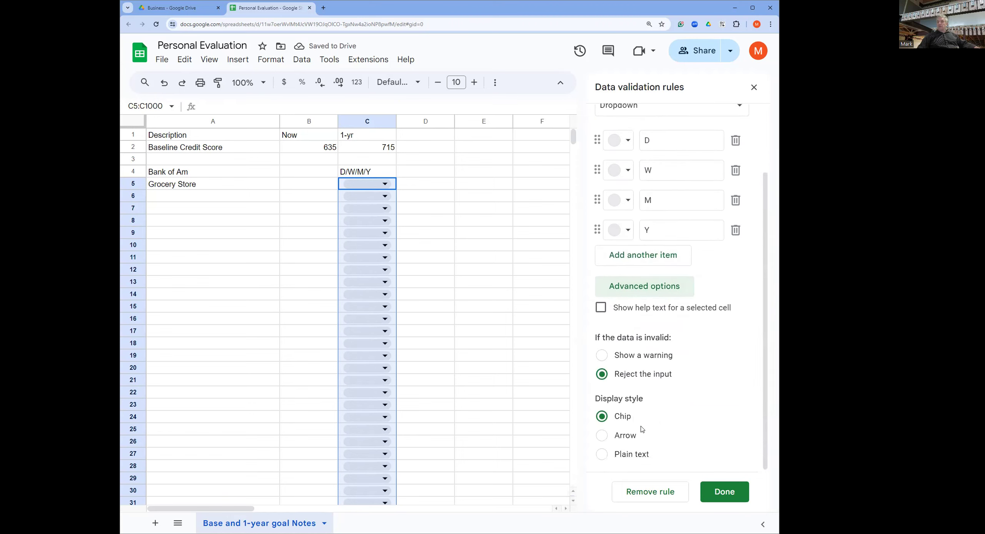
pyautogui.click(600, 438)
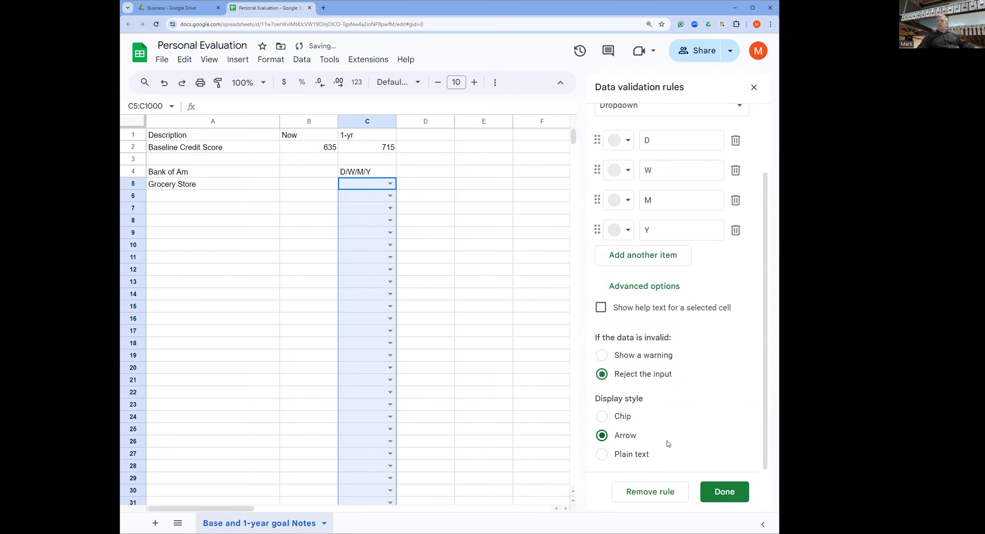
# Save the dropdown validation rule and narrow column C to fit its short frequency values.
pyautogui.click(730, 494)
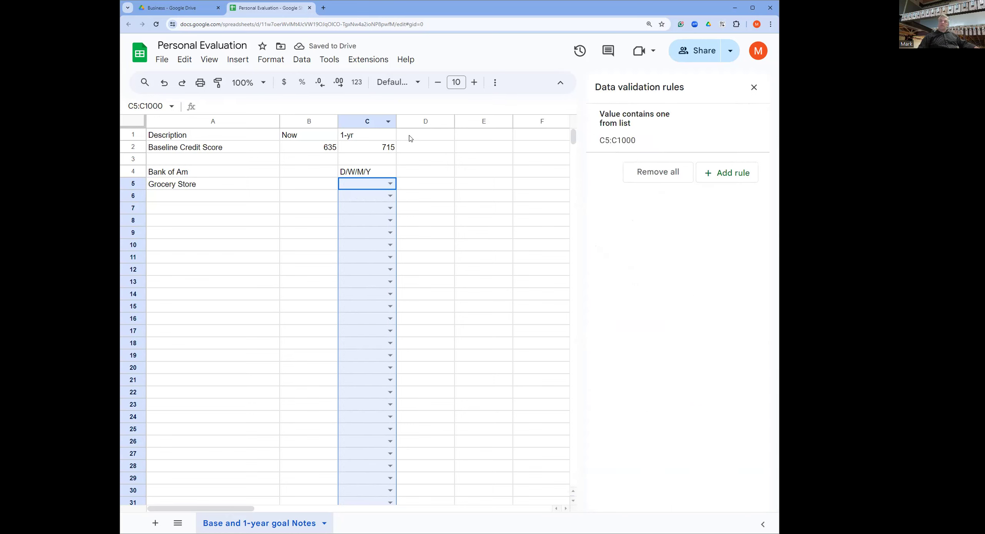
pyautogui.moveTo(395, 122); pyautogui.dragTo(379, 121)
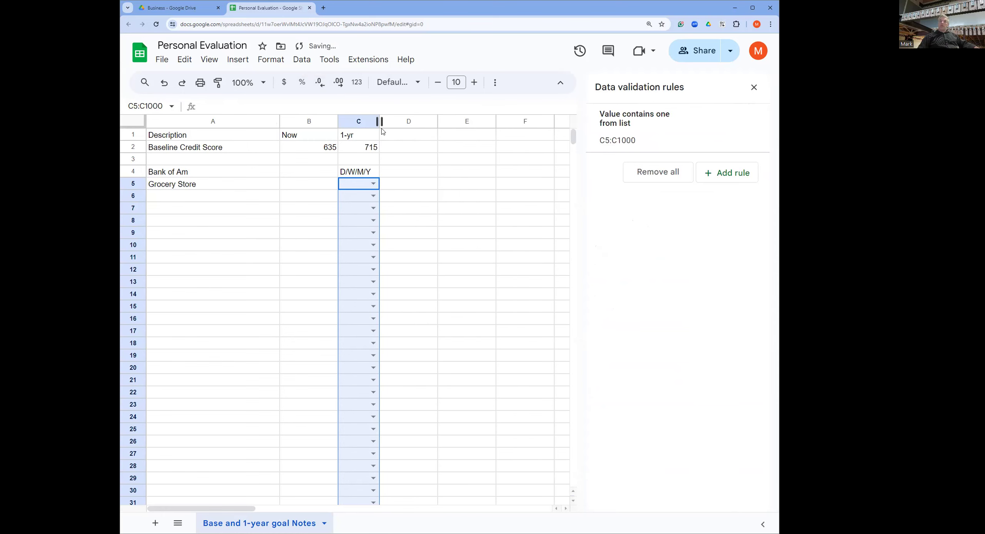
# Close the data validation rules and fill the credit score block A1:C2 with light green.
pyautogui.moveTo(164, 137); pyautogui.dragTo(351, 152)
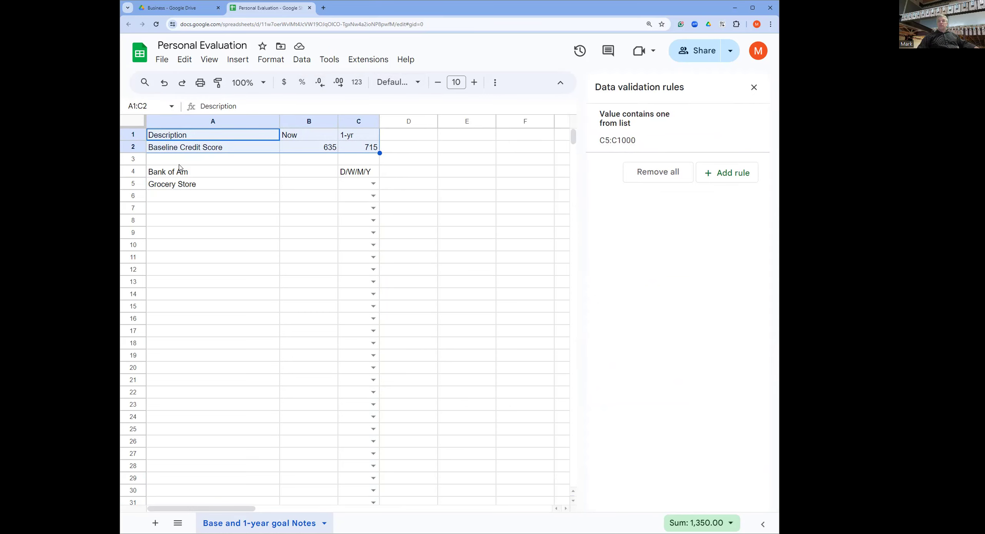
pyautogui.click(179, 164)
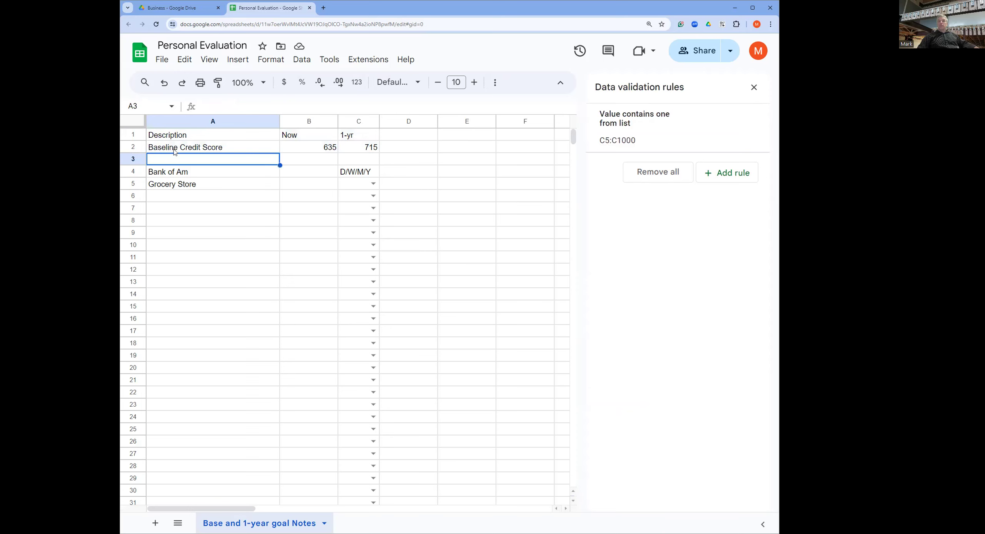
pyautogui.click(170, 138)
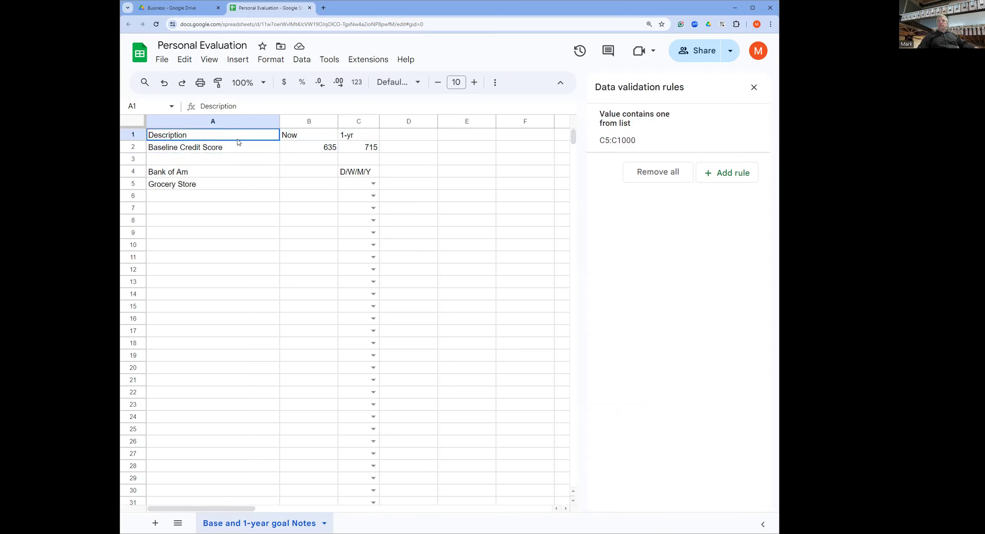
pyautogui.moveTo(239, 142); pyautogui.dragTo(358, 149)
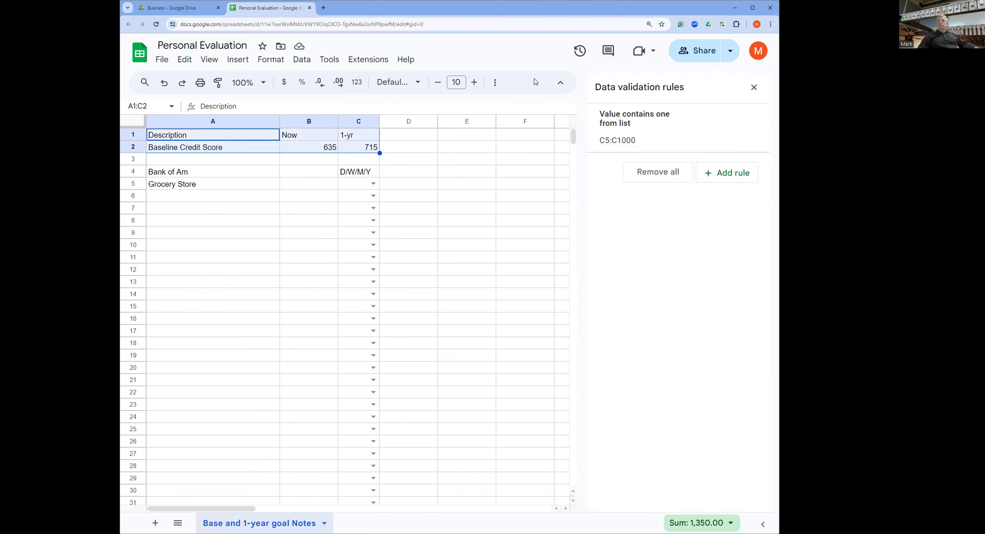
pyautogui.click(497, 82)
pyautogui.click(754, 87)
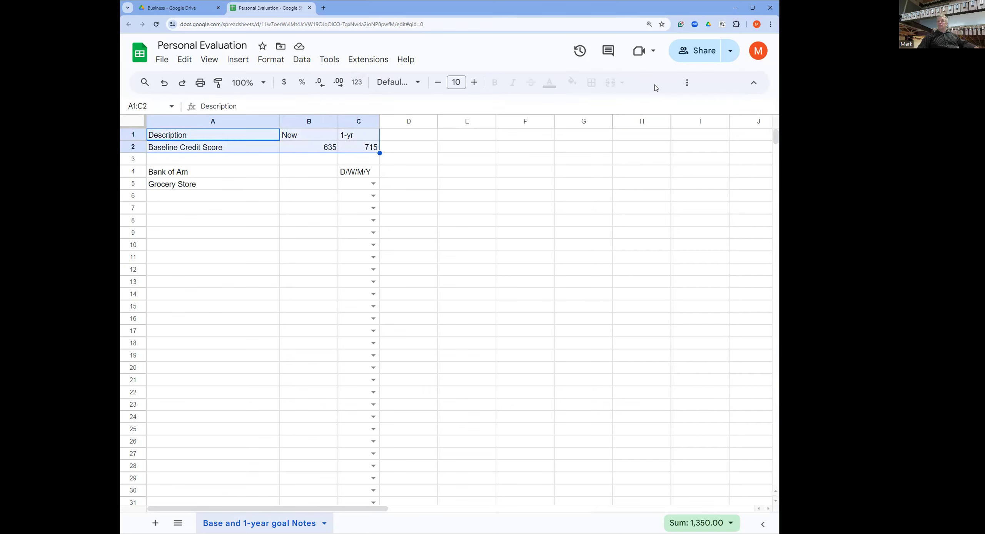
pyautogui.click(572, 82)
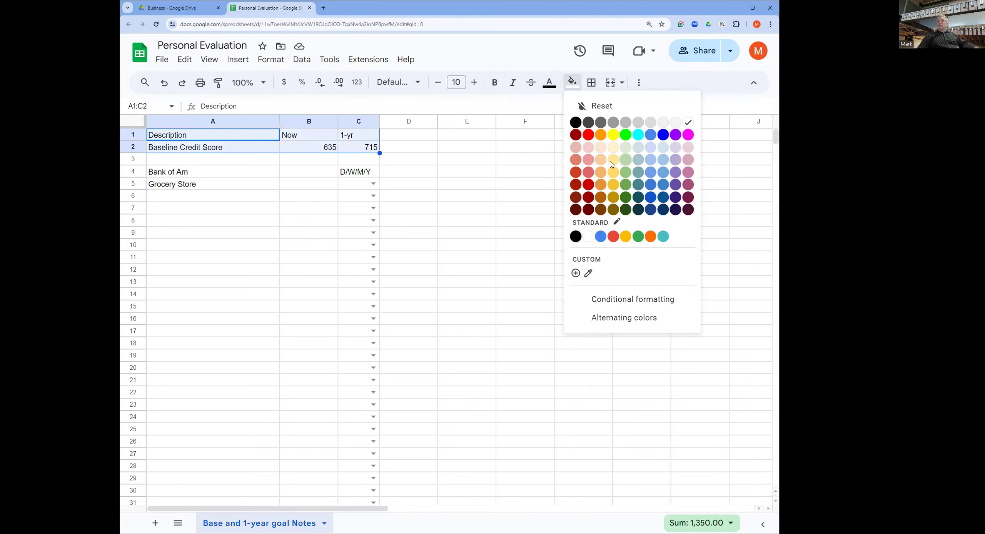
pyautogui.click(625, 161)
# Format cells A3:C3 as a header row with a dark teal fill and white text.
pyautogui.moveTo(235, 163); pyautogui.dragTo(352, 161)
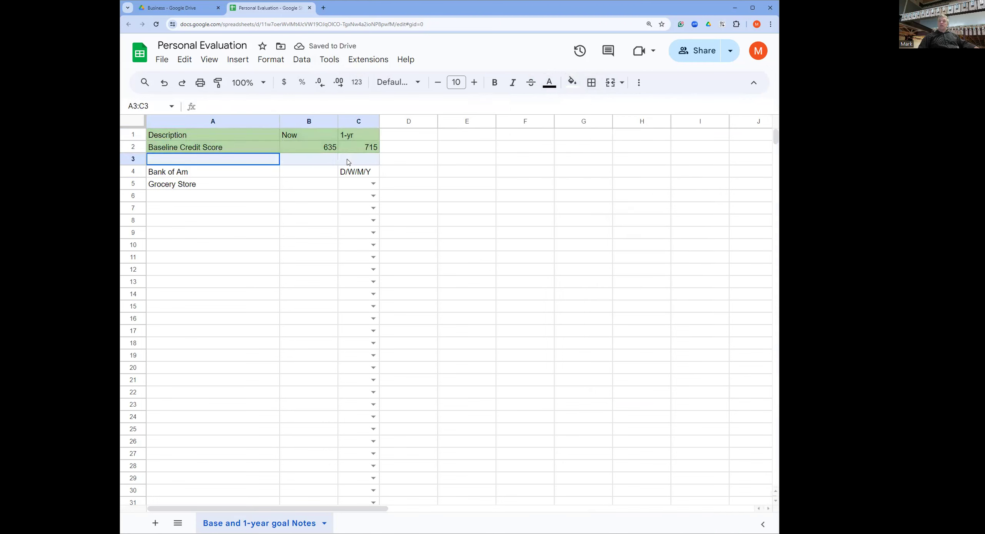
pyautogui.click(572, 82)
pyautogui.click(641, 199)
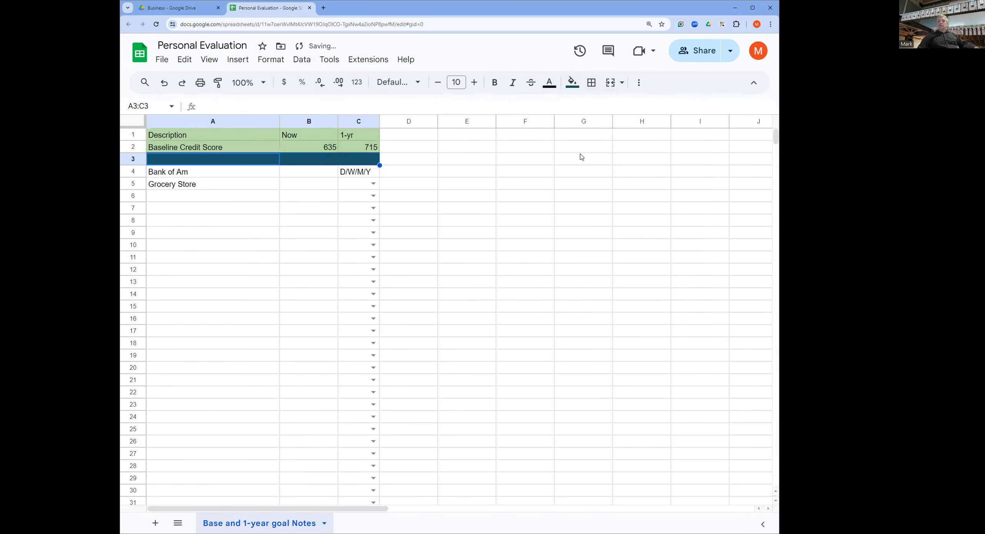
pyautogui.click(549, 82)
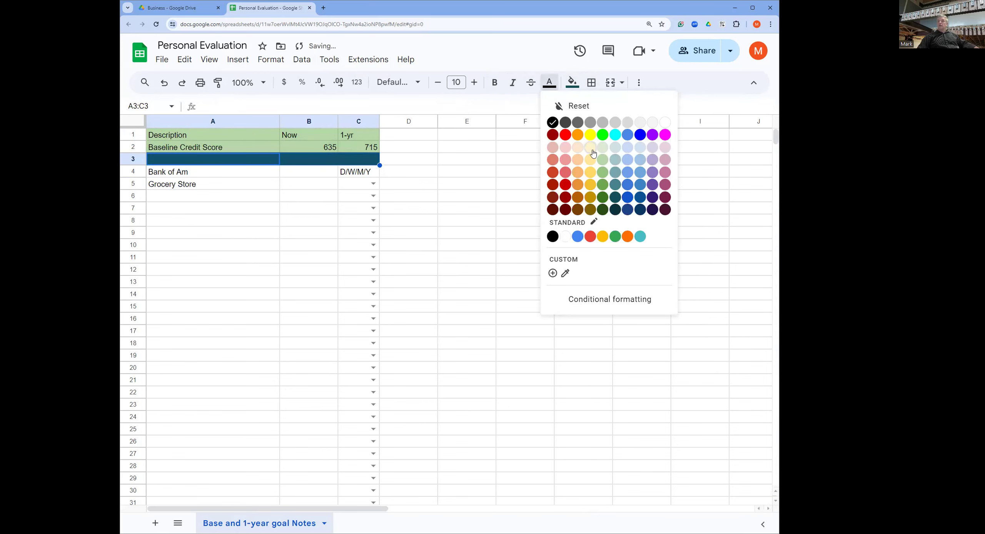
pyautogui.click(665, 122)
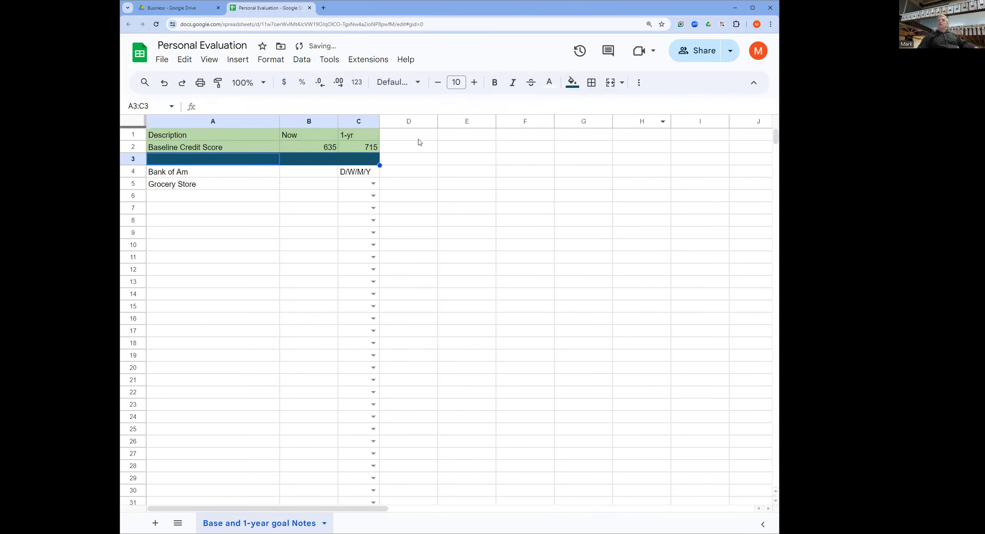
# Enter the headers "Description", "Date" and "Frequency" in cells A3, B3 and C3.
pyautogui.click(227, 162)
pyautogui.write('Description')
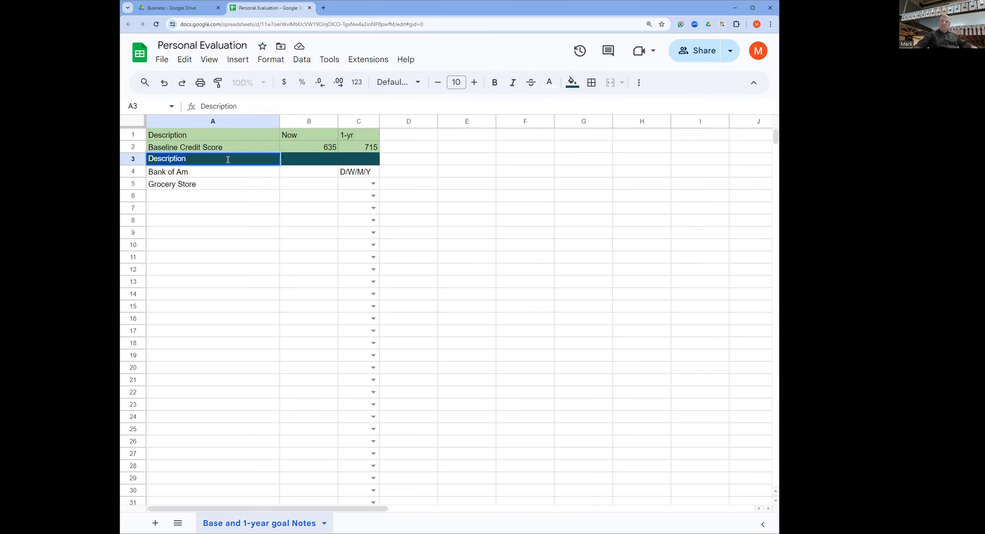
pyautogui.click(324, 161)
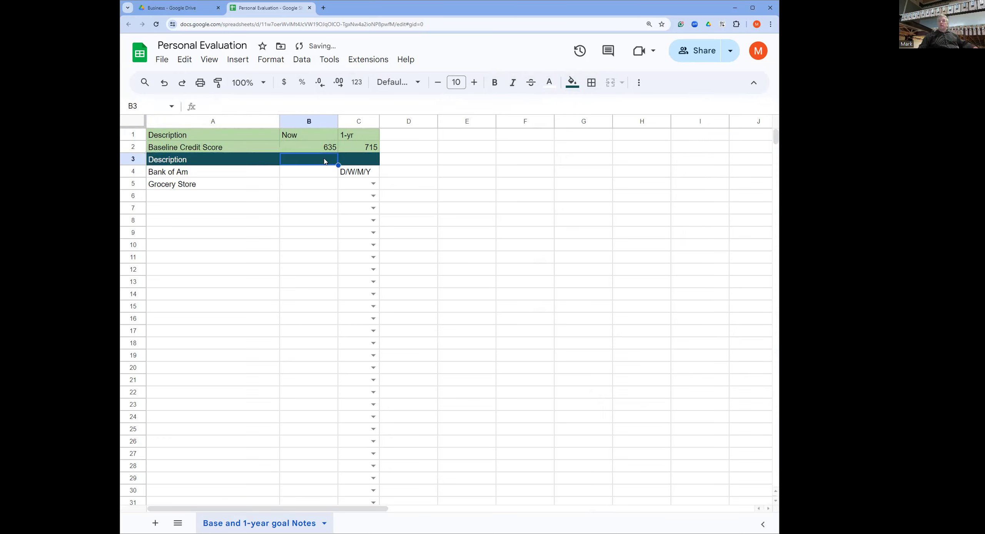
pyautogui.write('Date')
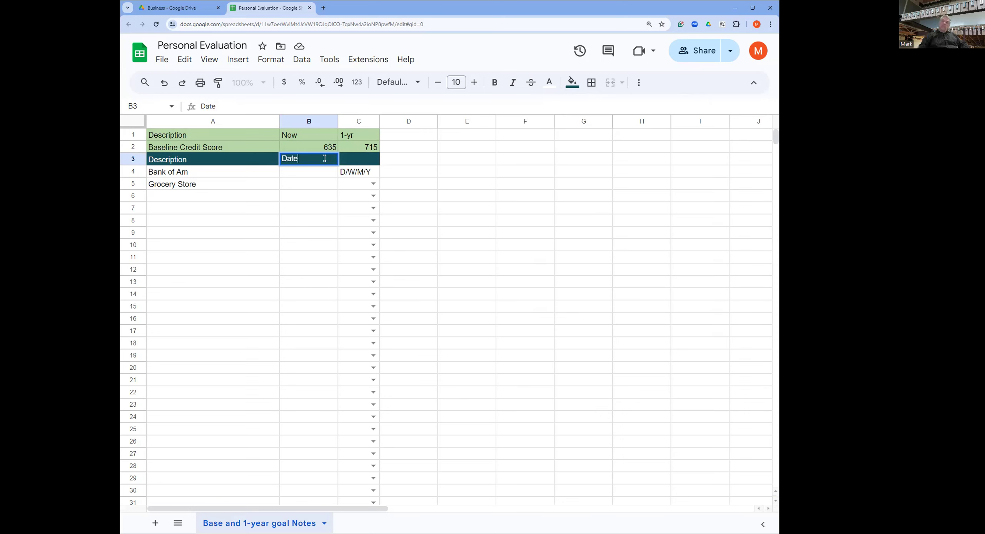
pyautogui.click(365, 162)
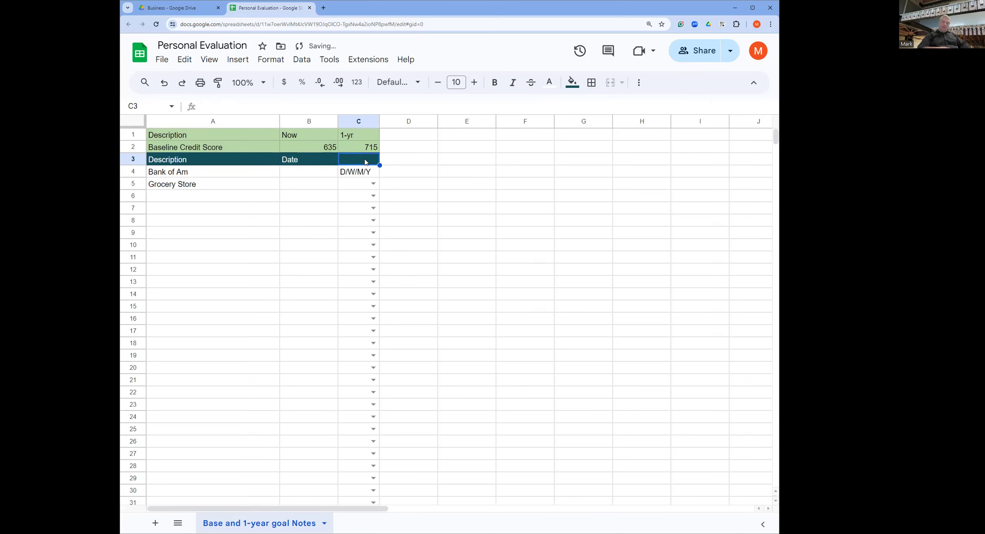
pyautogui.write('Fe')
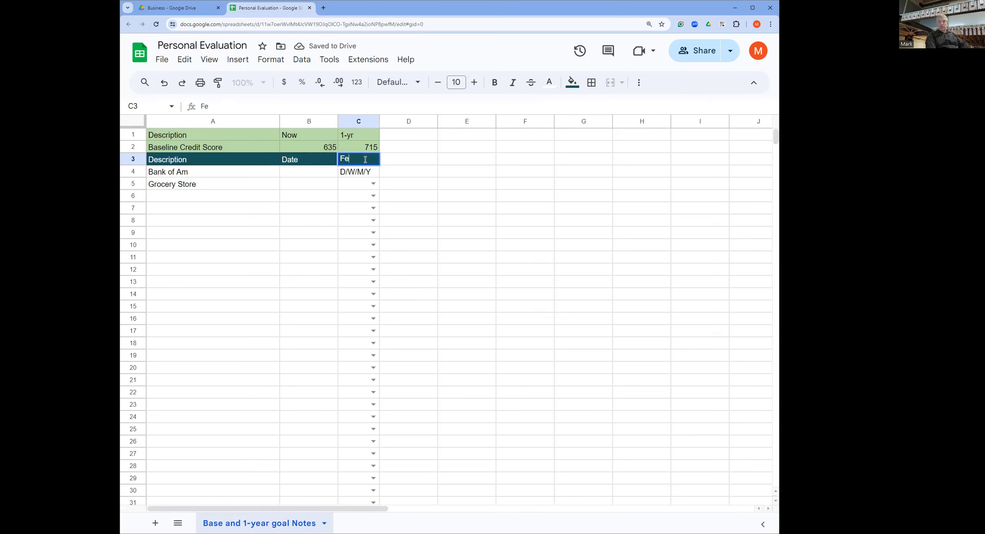
pyautogui.press('BackSpace')
pyautogui.write('reqe')
pyautogui.write('uency')
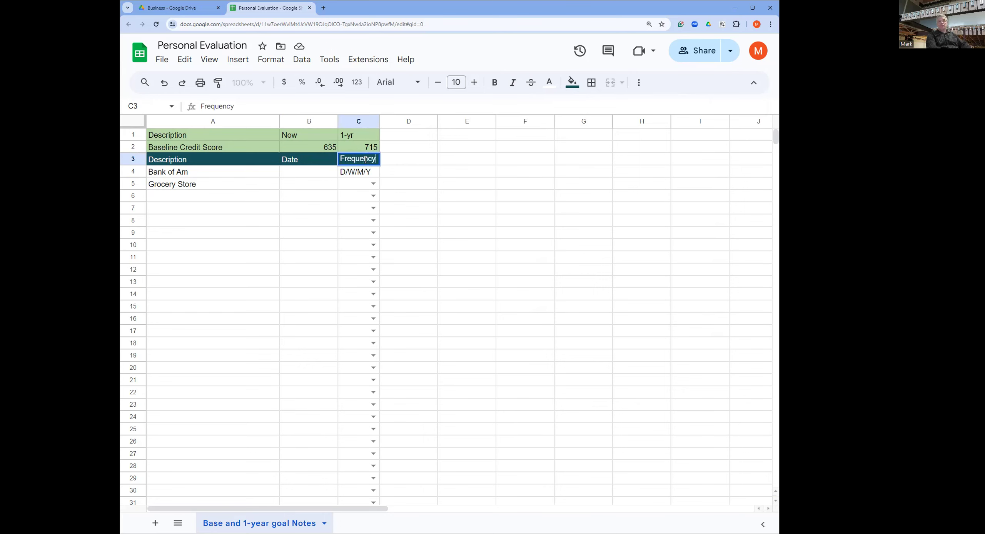
pyautogui.click(314, 176)
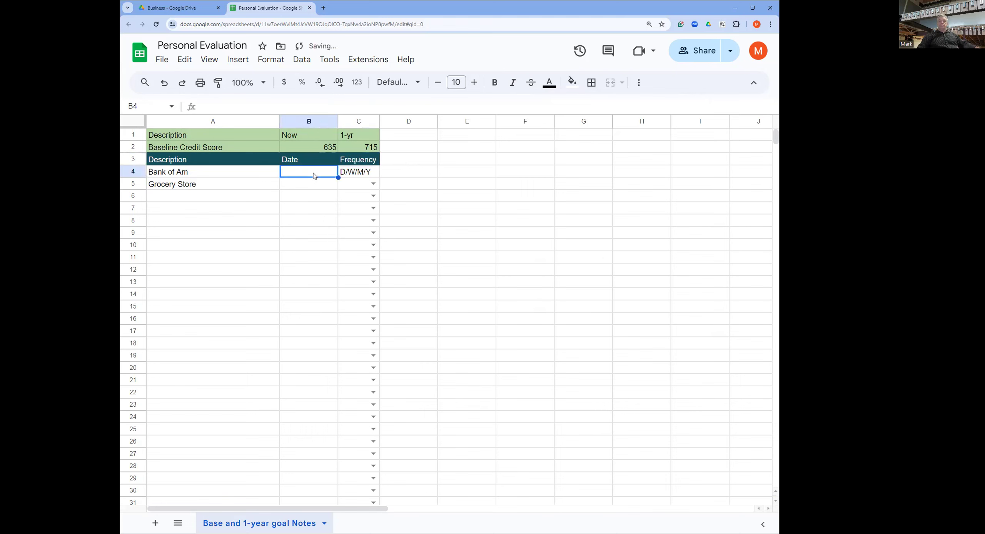
pyautogui.click(353, 176)
pyautogui.click(358, 187)
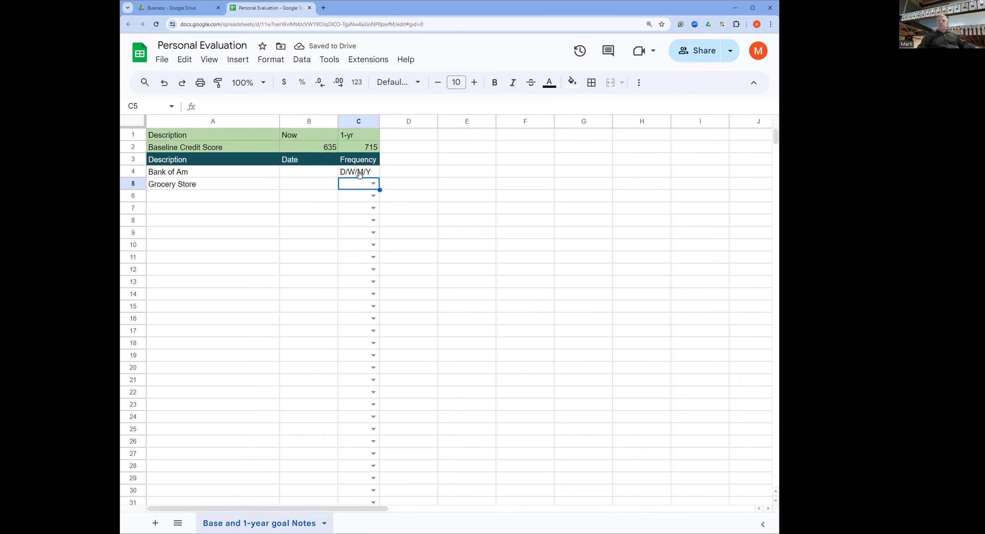
pyautogui.click(364, 173)
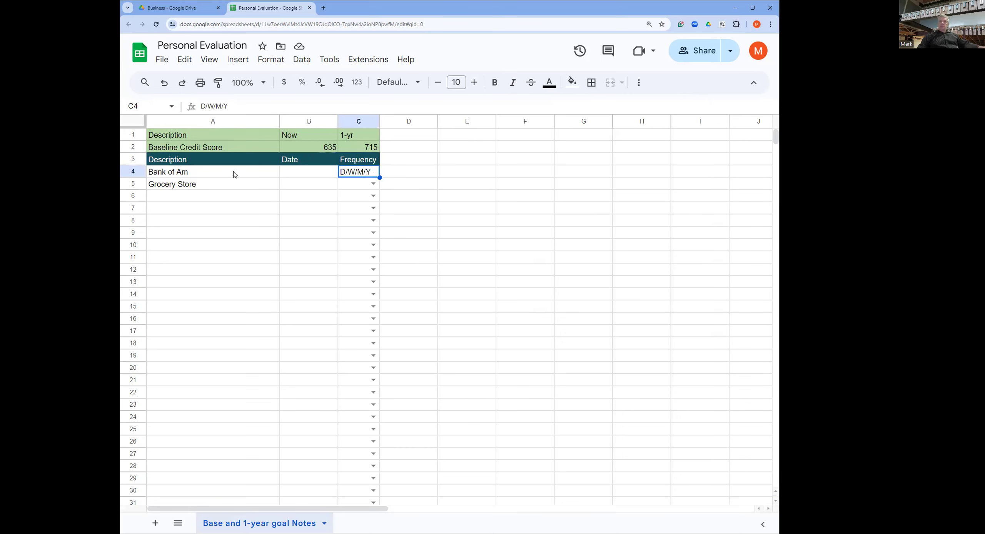
# Copy the formatting of header row A3:C3 onto the Bank of Am row, A4:C4.
pyautogui.moveTo(232, 162); pyautogui.dragTo(357, 159)
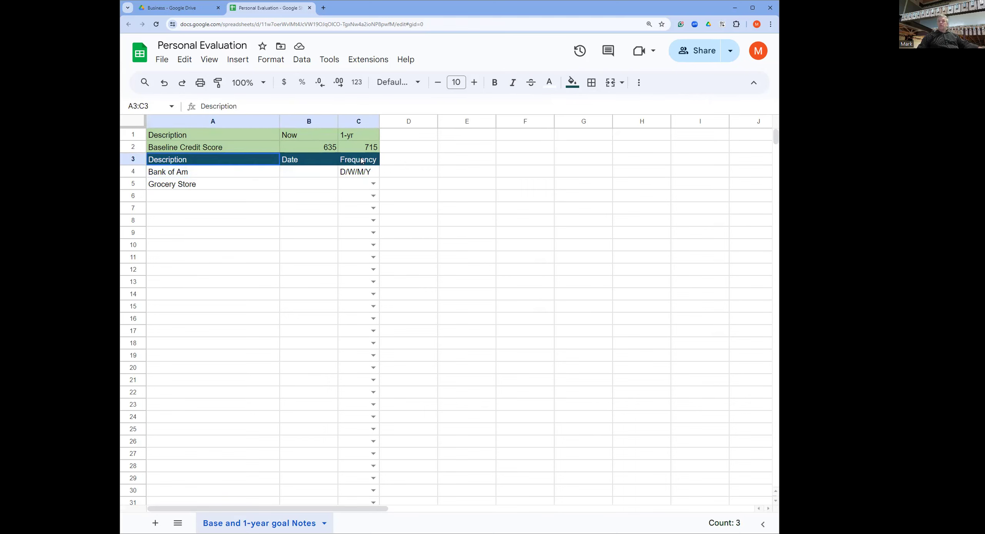
pyautogui.click(218, 82)
pyautogui.click(214, 175)
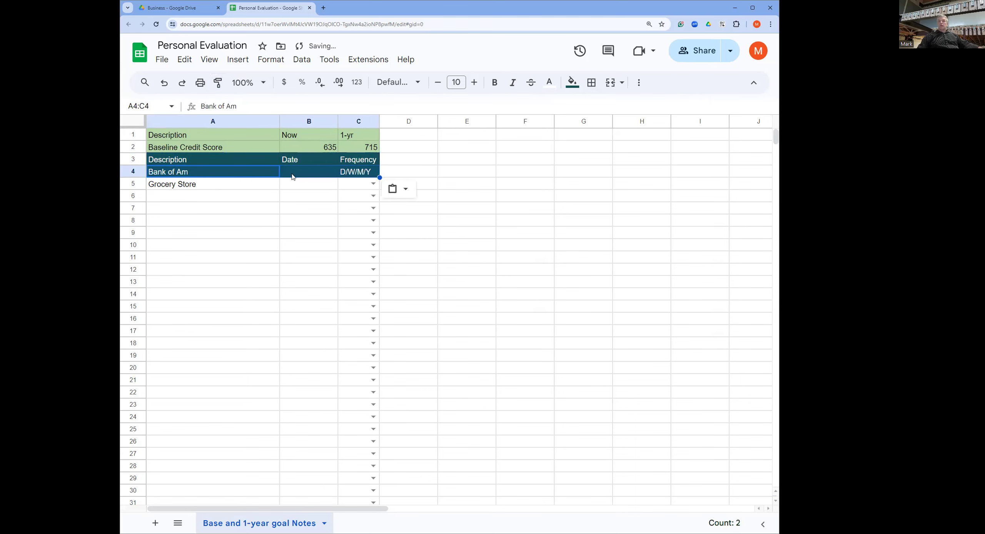
# Enter "Date" in cell B4 and clear the duplicate header from B3.
pyautogui.click(314, 165)
pyautogui.click(311, 173)
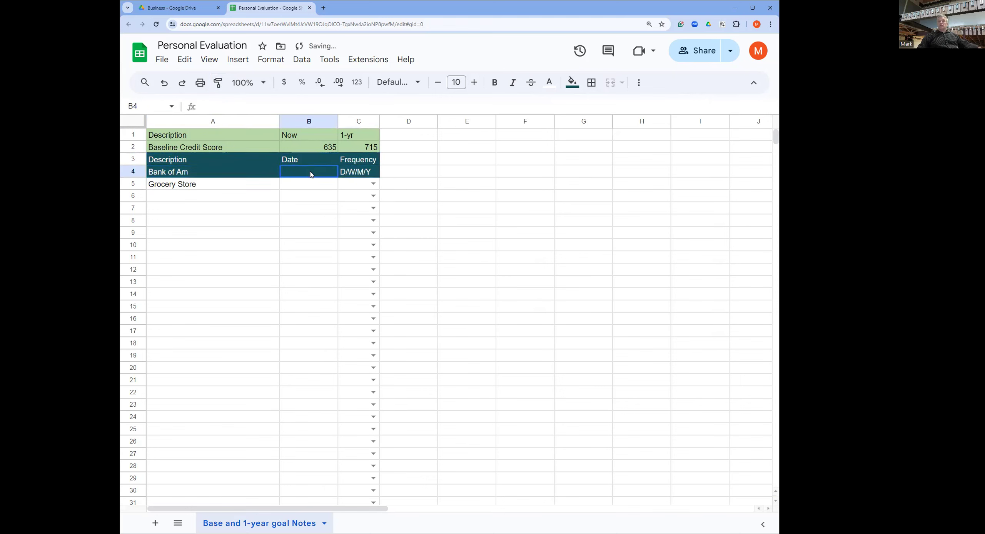
pyautogui.write('Date')
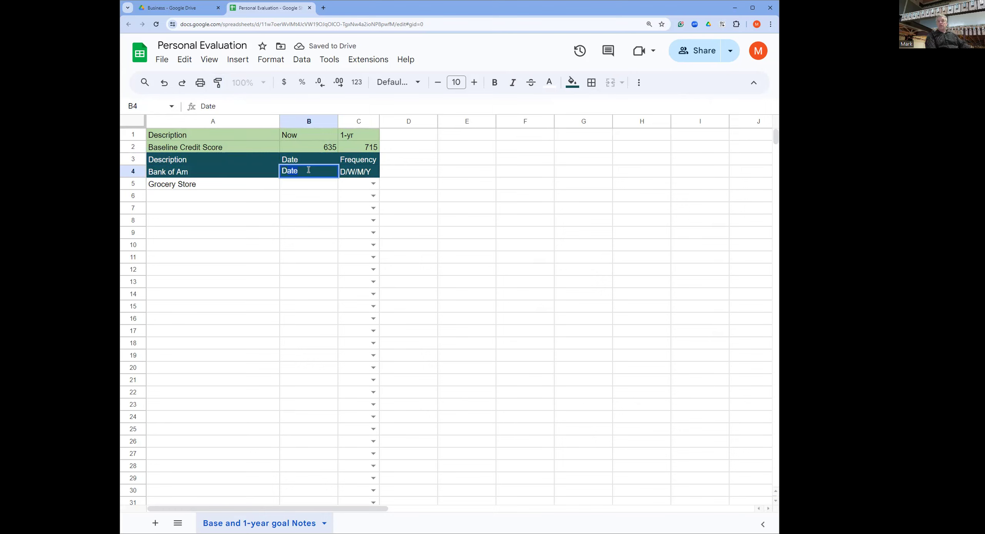
pyautogui.click(311, 161)
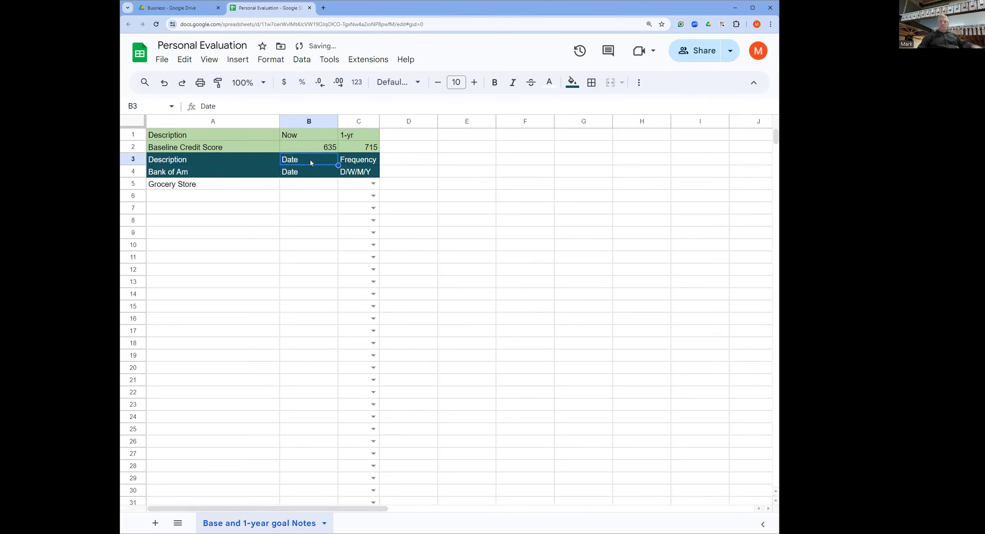
pyautogui.press('Delete')
# Add an "Is valid date" data validation rule to column B from B5 down to the end of the sheet.
pyautogui.click(314, 187)
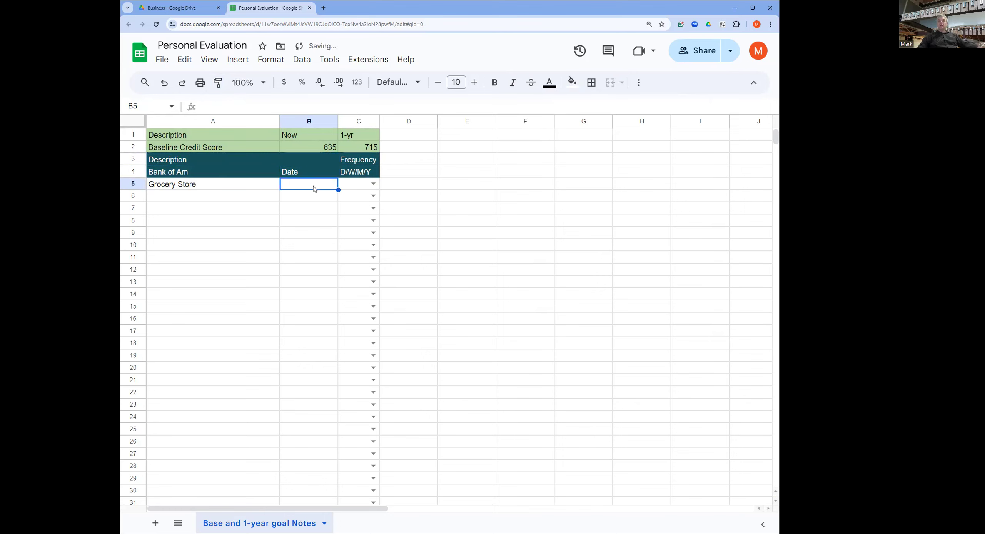
pyautogui.click(142, 105)
pyautogui.click(144, 105)
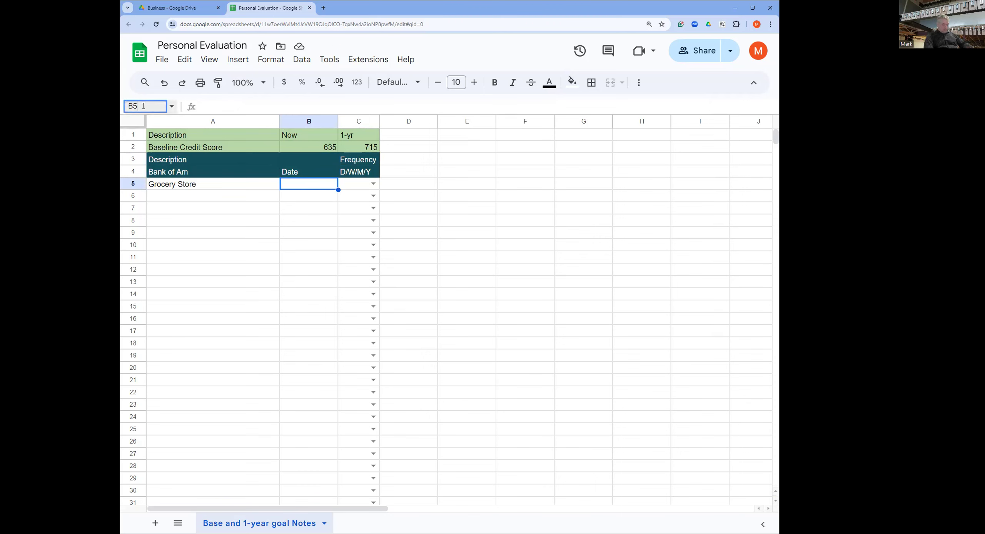
pyautogui.write(':B')
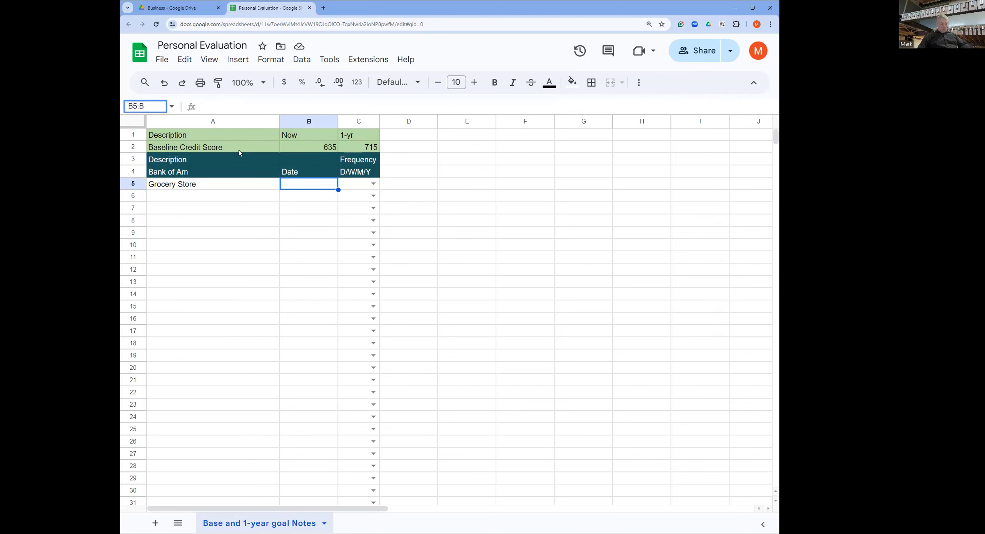
pyautogui.press('Return')
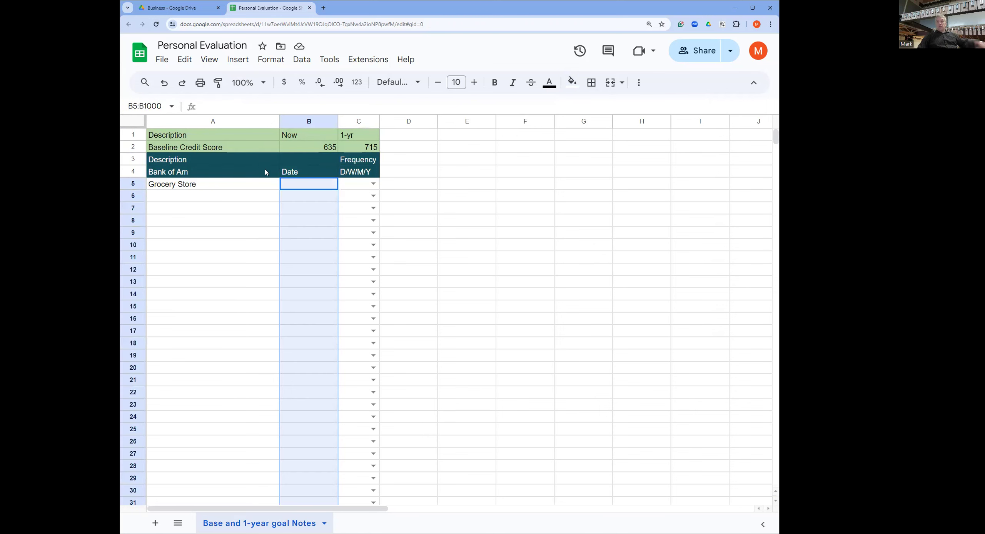
pyautogui.click(302, 59)
pyautogui.click(374, 293)
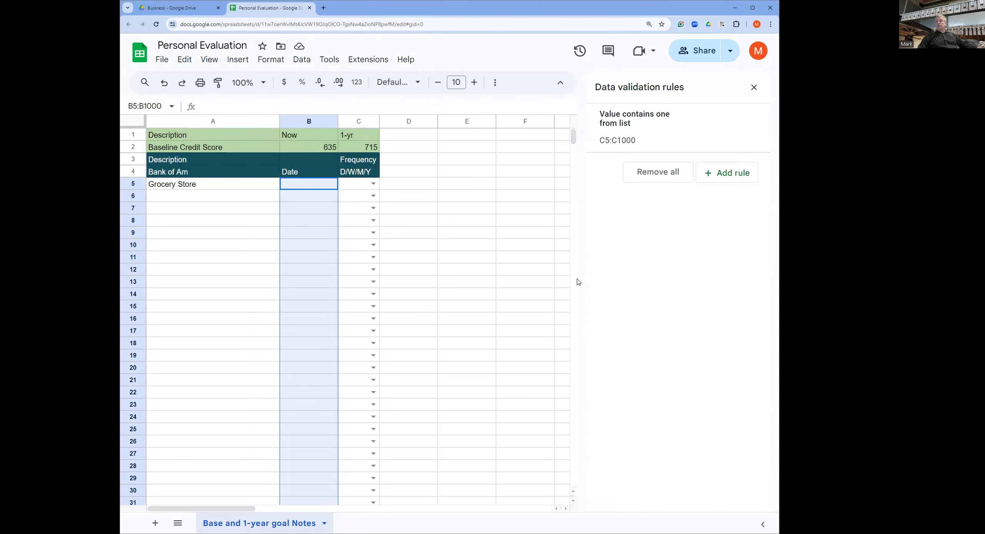
pyautogui.click(720, 176)
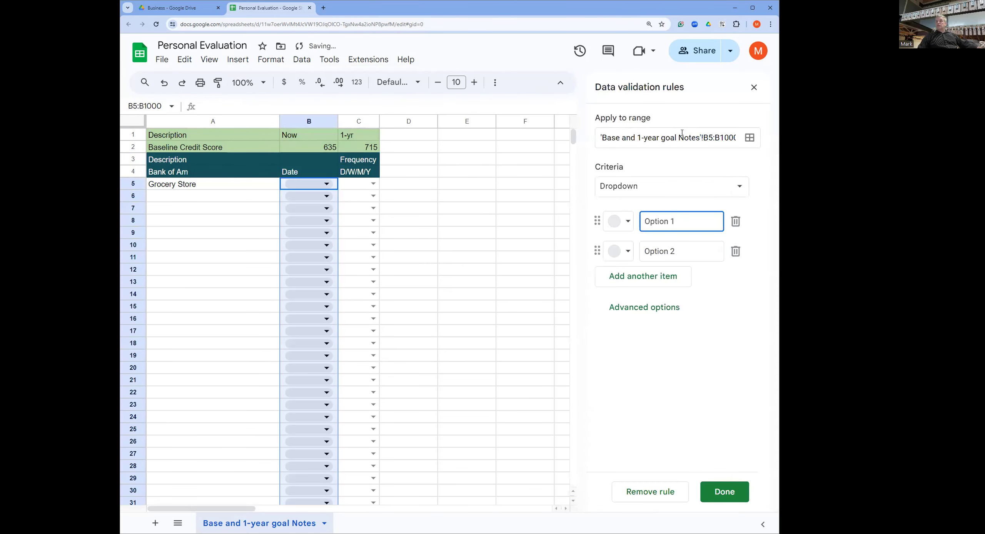
pyautogui.click(622, 186)
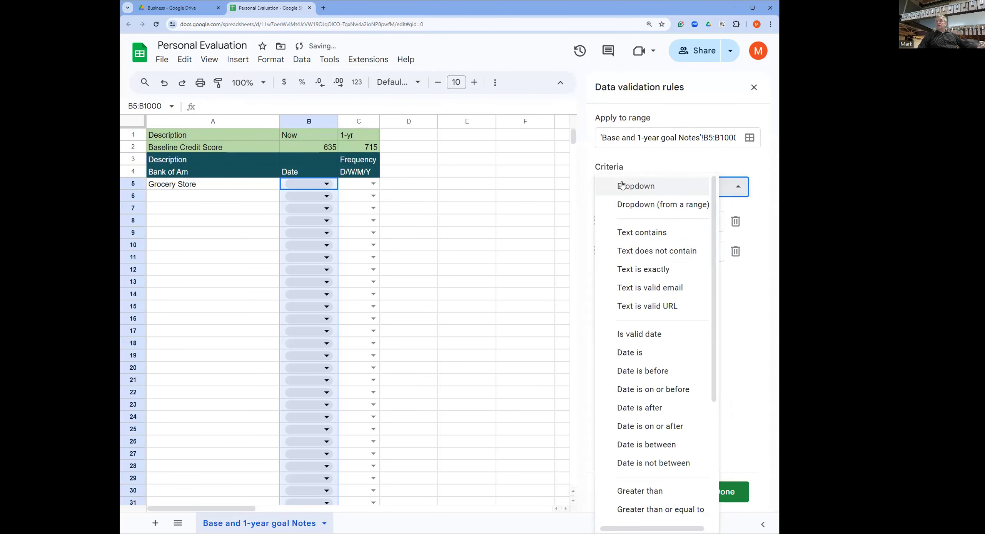
pyautogui.click(634, 334)
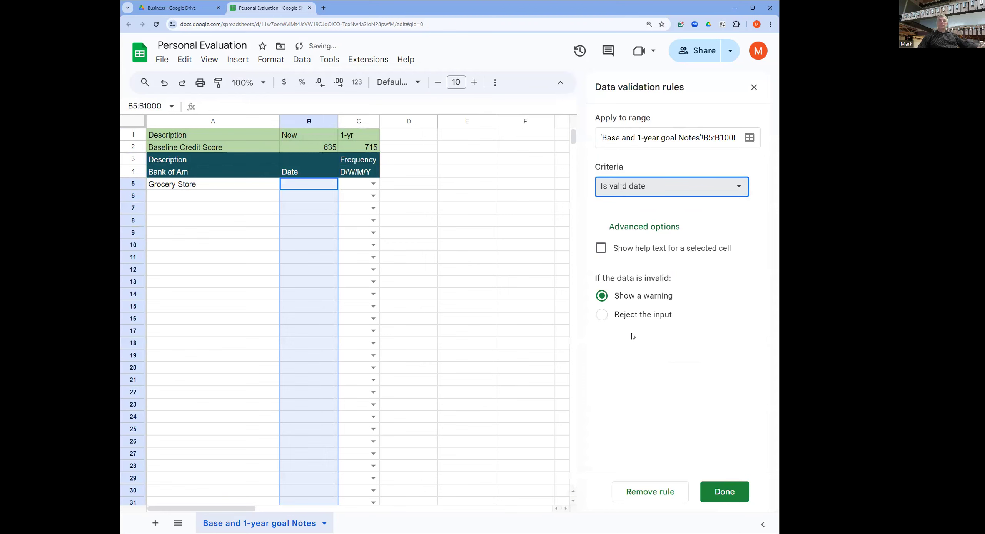
pyautogui.click(724, 491)
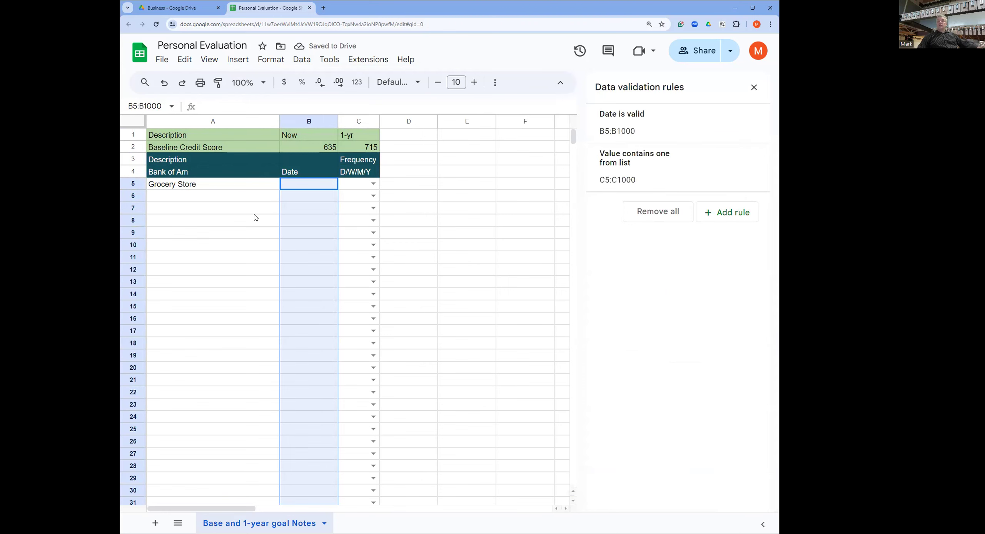
# Clear "Bank of Am" from cell A4 and enter the header "Account" in cell D4.
pyautogui.click(226, 196)
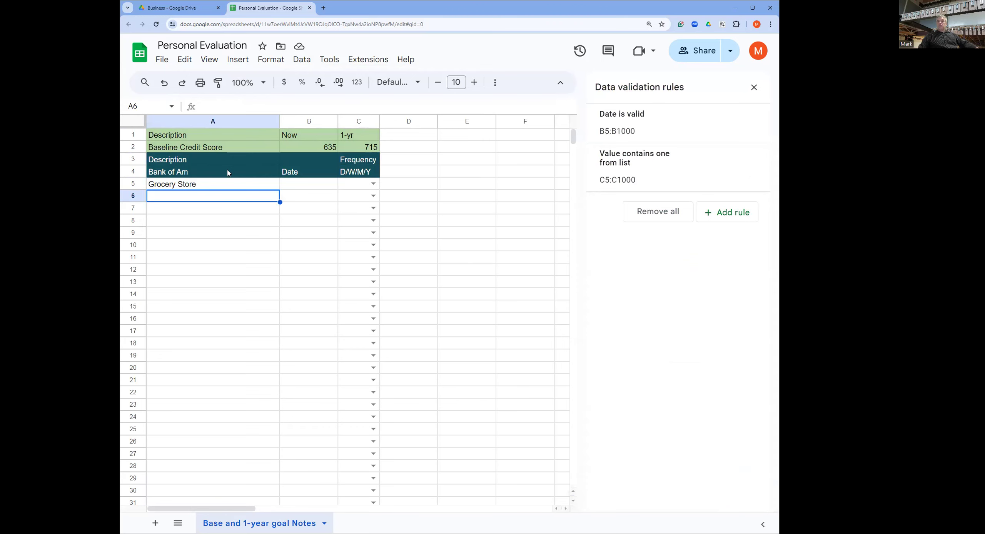
pyautogui.click(192, 172)
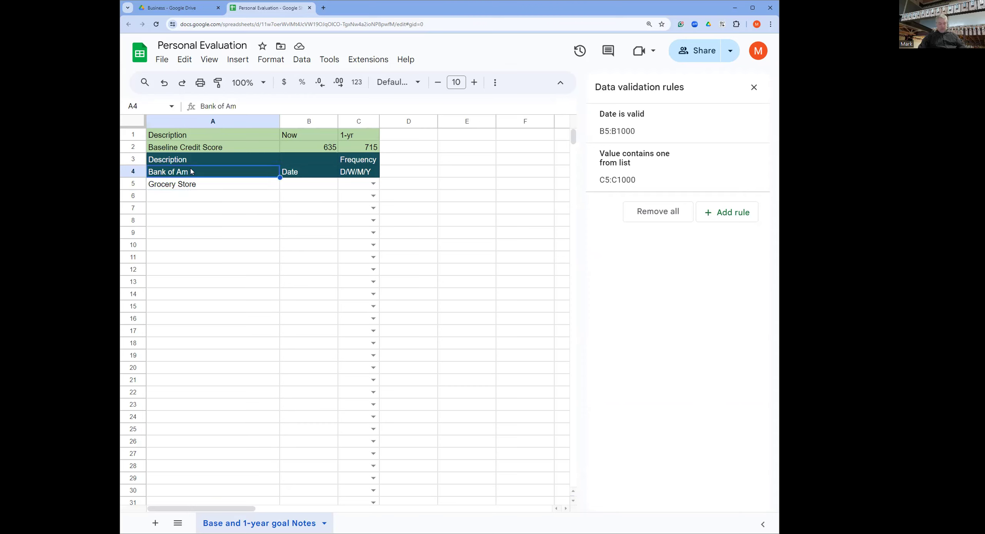
pyautogui.press('Delete')
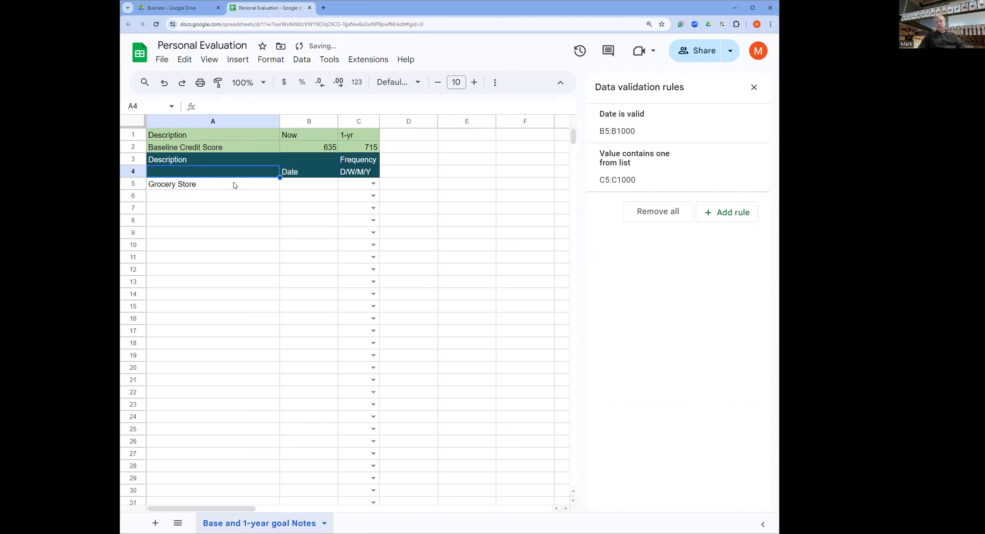
pyautogui.click(410, 173)
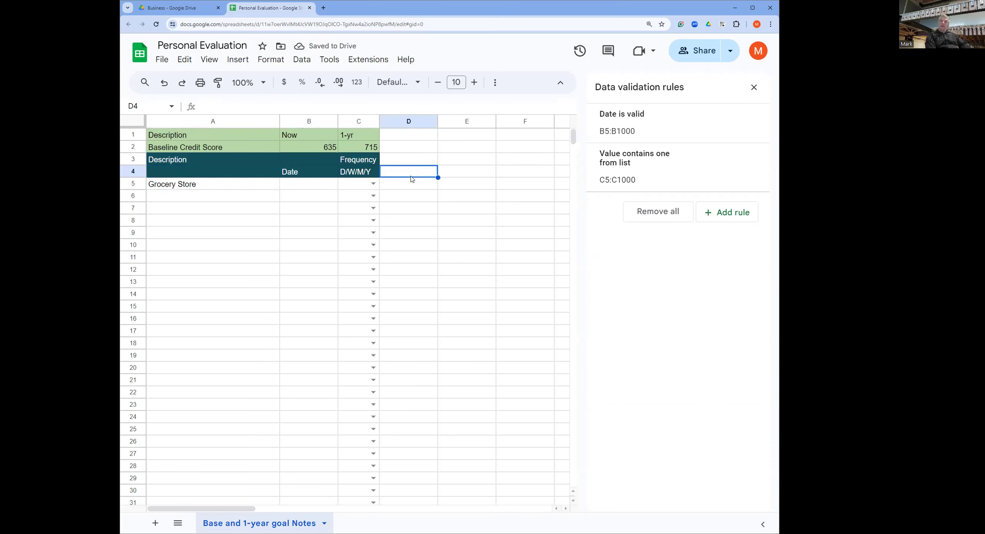
pyautogui.write('Account')
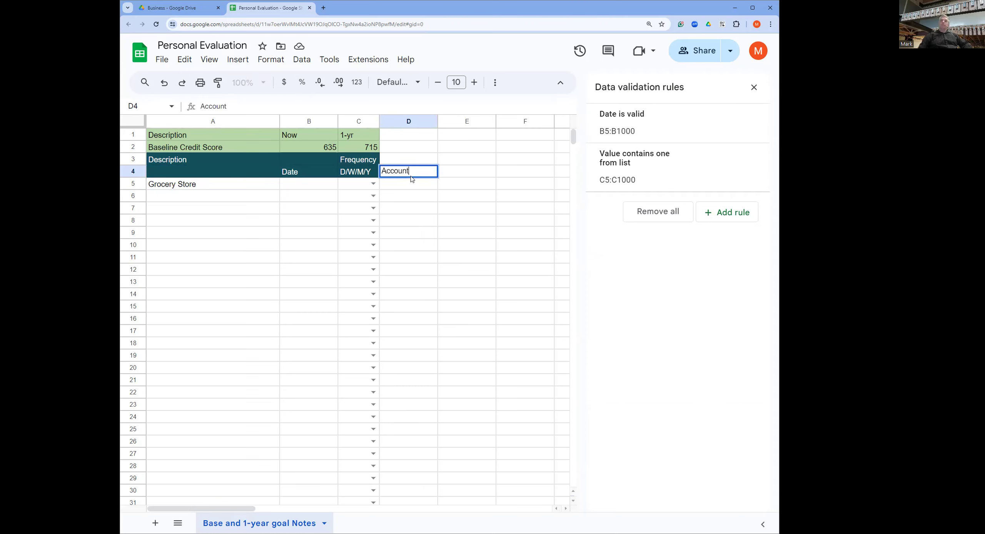
# Copy the formatting of header cell C4 onto the Account header in D4 and center its text.
pyautogui.click(358, 175)
pyautogui.click(218, 82)
pyautogui.click(400, 178)
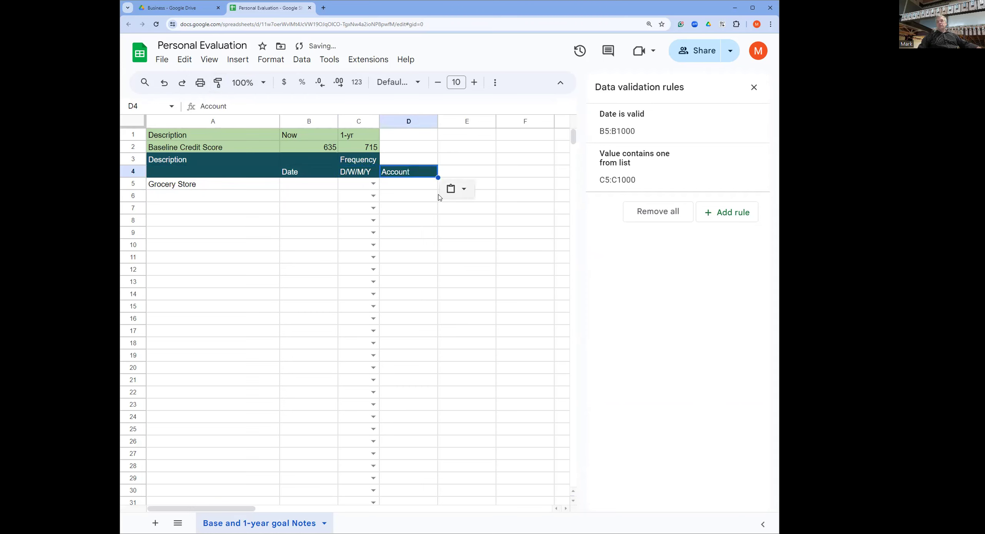
pyautogui.click(495, 82)
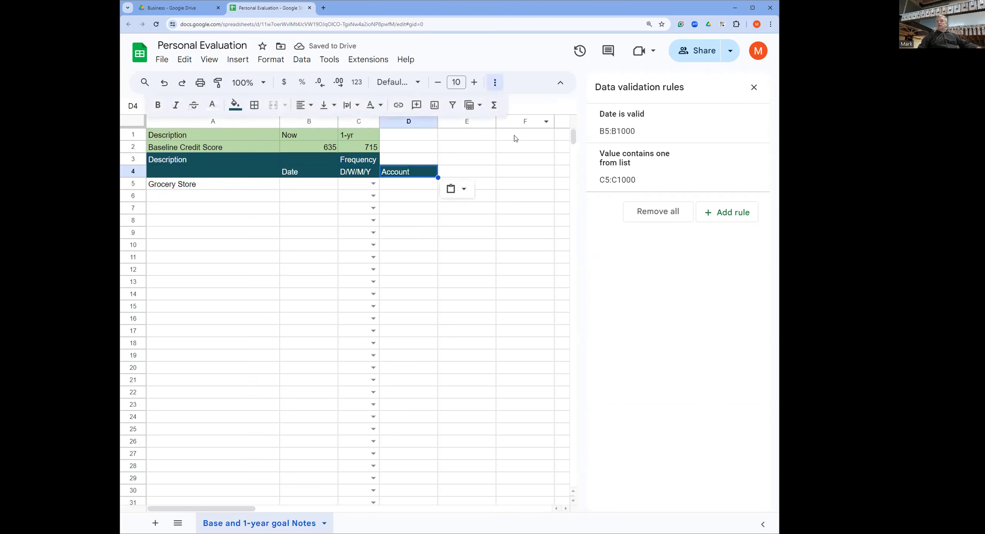
pyautogui.click(303, 105)
pyautogui.click(323, 129)
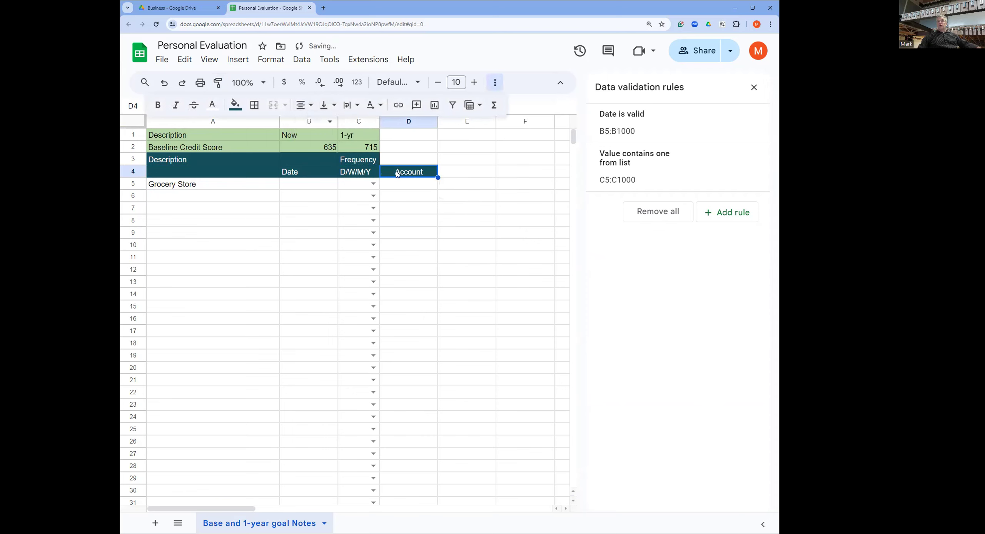
# Copy the formatting of the Frequency header cell C3 onto the empty cell D3.
pyautogui.click(359, 164)
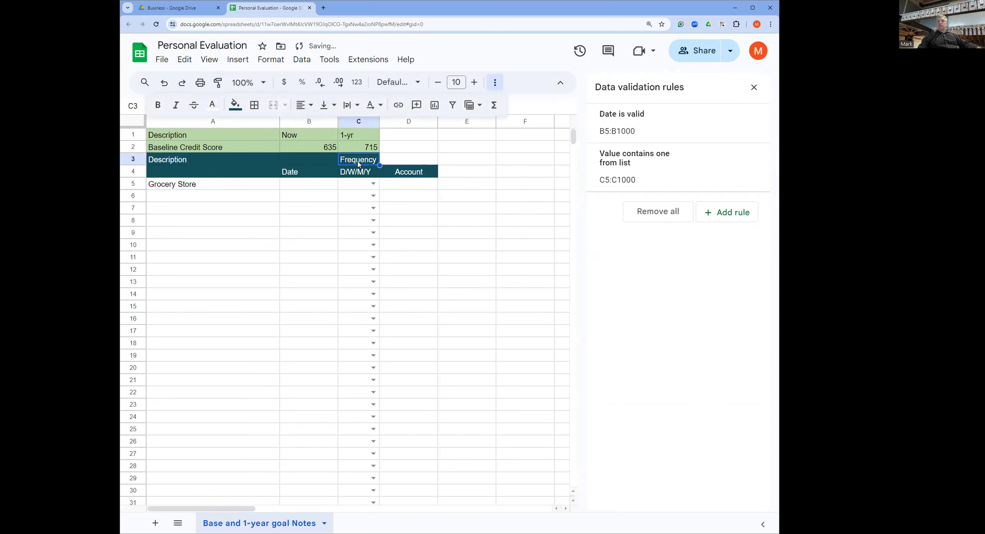
pyautogui.click(217, 82)
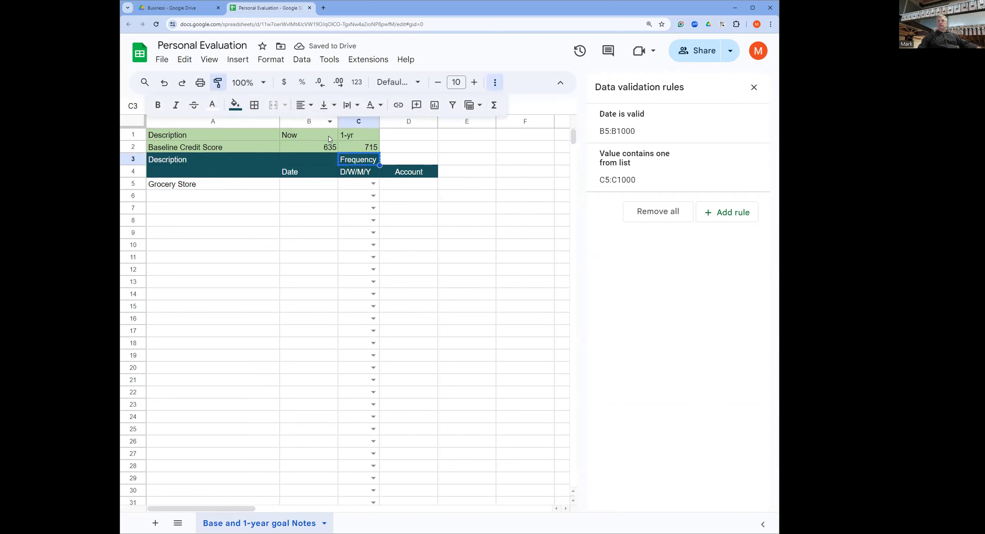
pyautogui.click(422, 163)
pyautogui.click(407, 195)
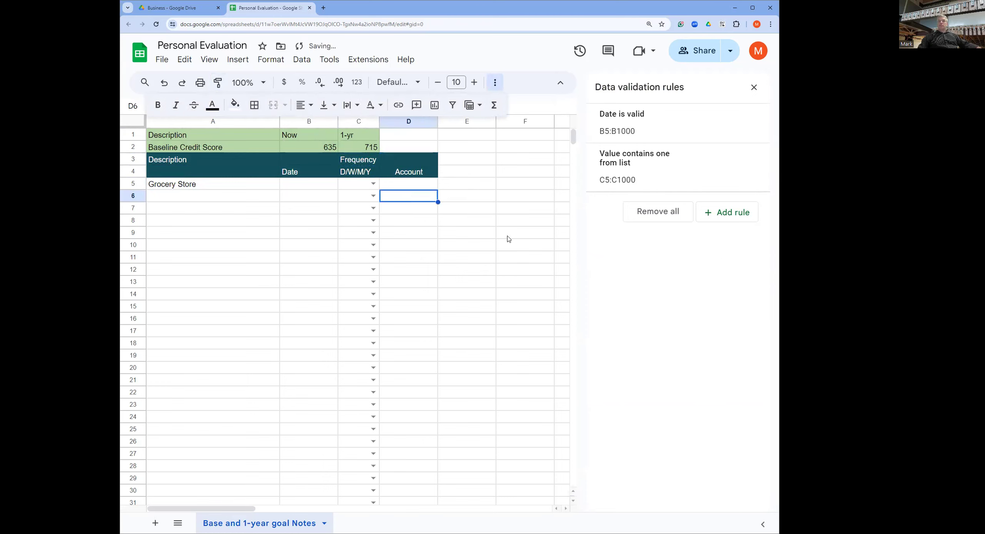
# Add a dropdown data validation rule to the Account column range D5:D1000.
pyautogui.click(406, 185)
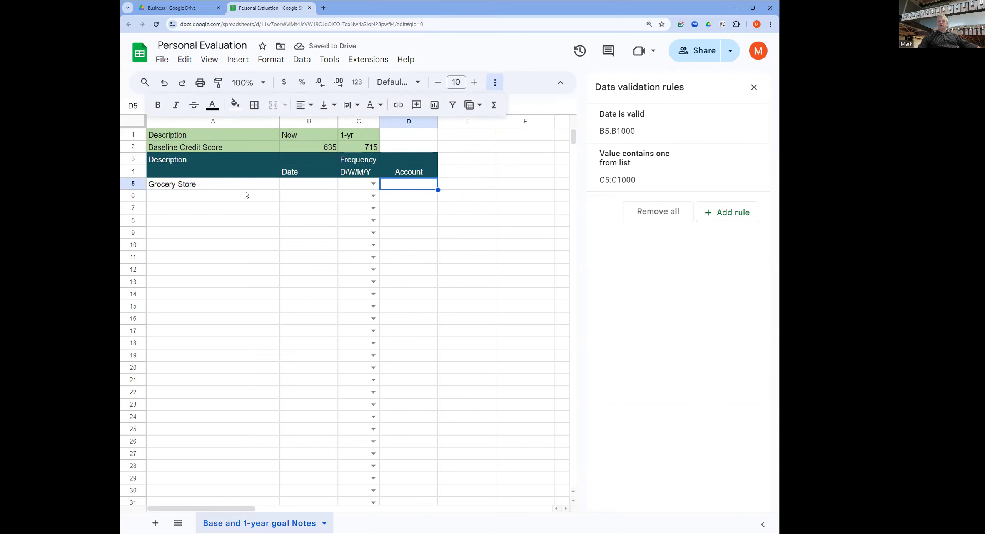
pyautogui.click(141, 105)
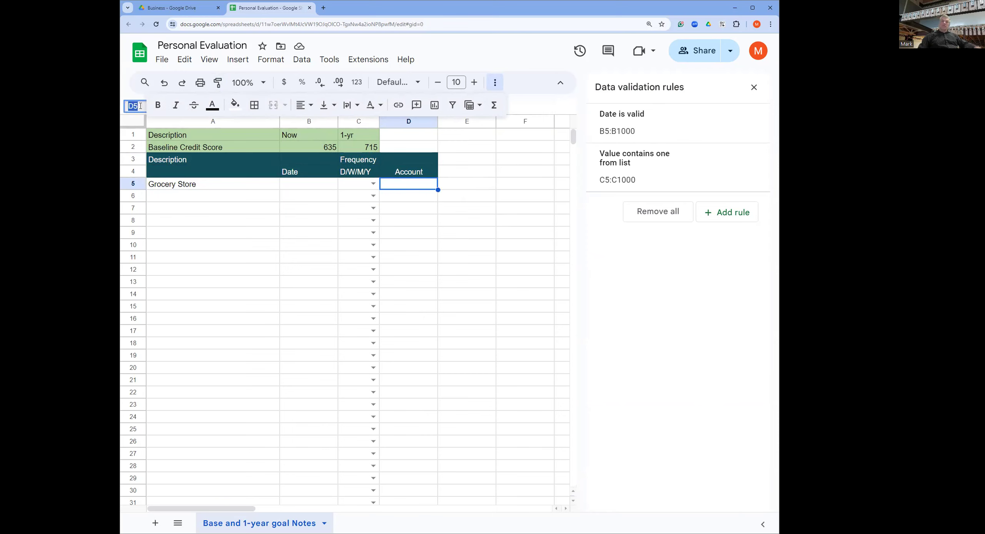
pyautogui.write(':D1000')
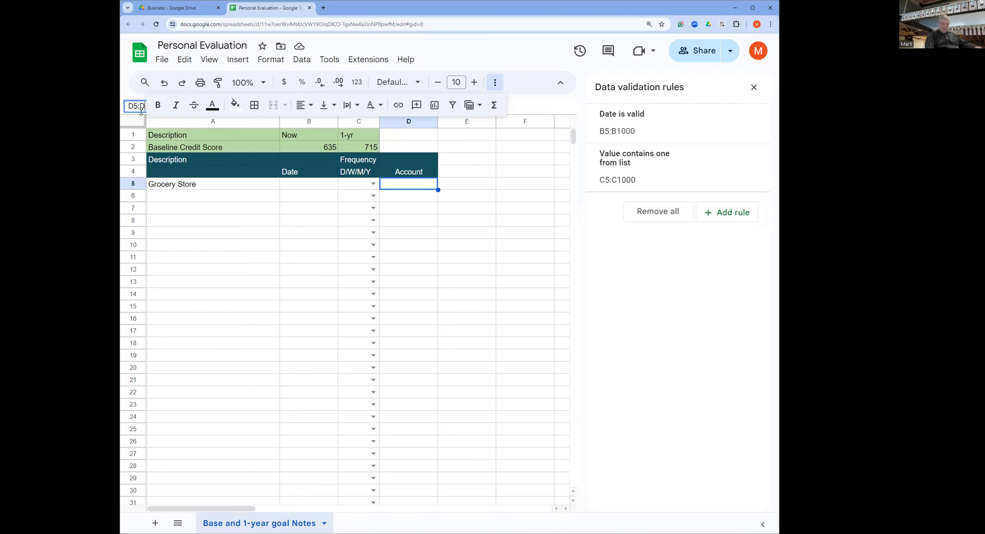
pyautogui.press('Return')
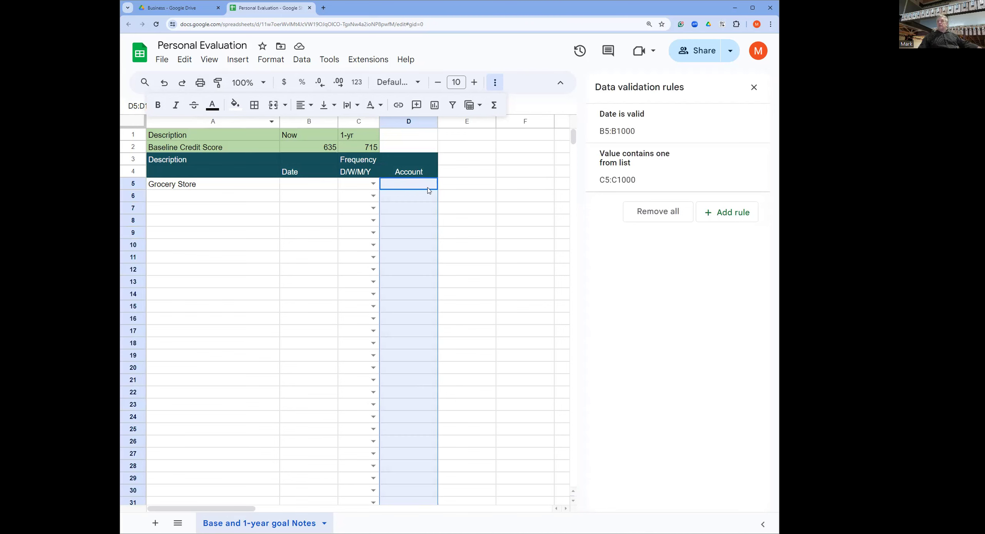
pyautogui.click(722, 219)
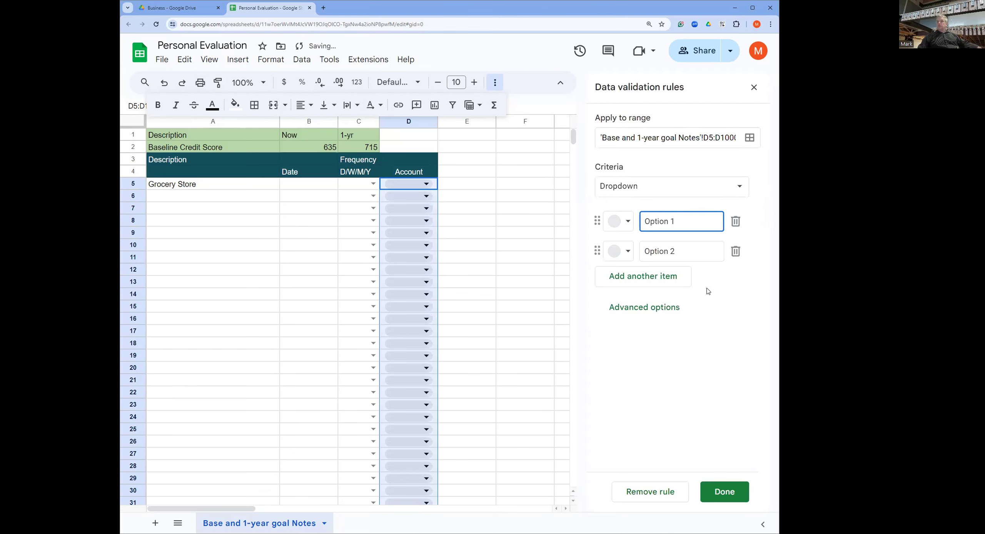
# Define the dropdown items of the Account rule as "Bank of Am", "Credit Card- 1" and "Credit Card- 2".
pyautogui.moveTo(683, 223); pyautogui.dragTo(645, 223)
pyautogui.write('Bank of Am')
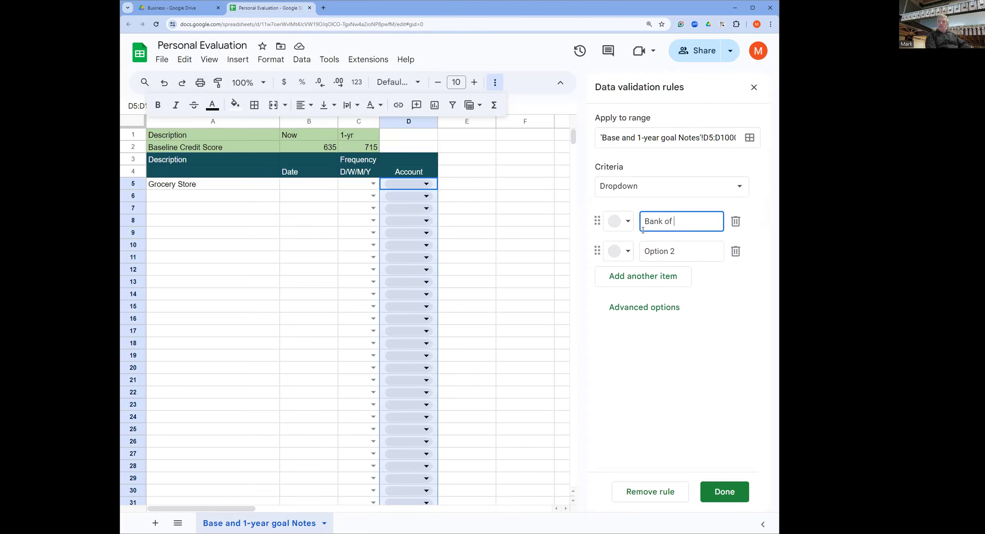
pyautogui.tripleClick(700, 254)
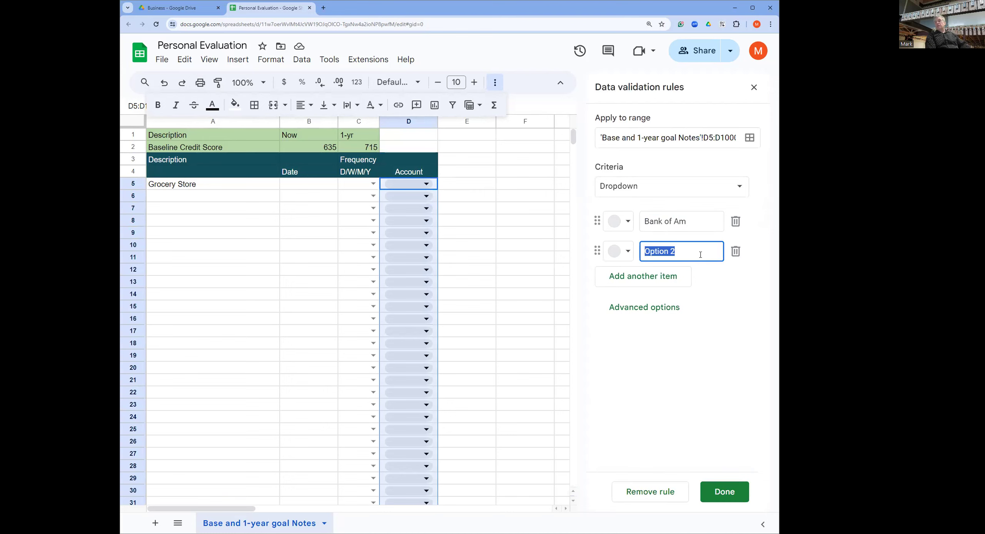
pyautogui.write('Crdit')
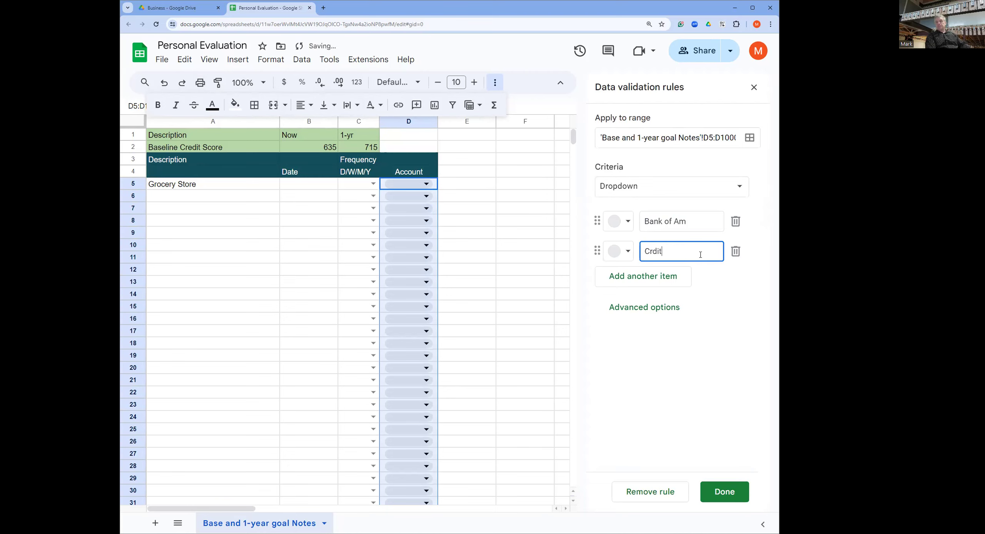
pyautogui.write('dit Card- 1`')
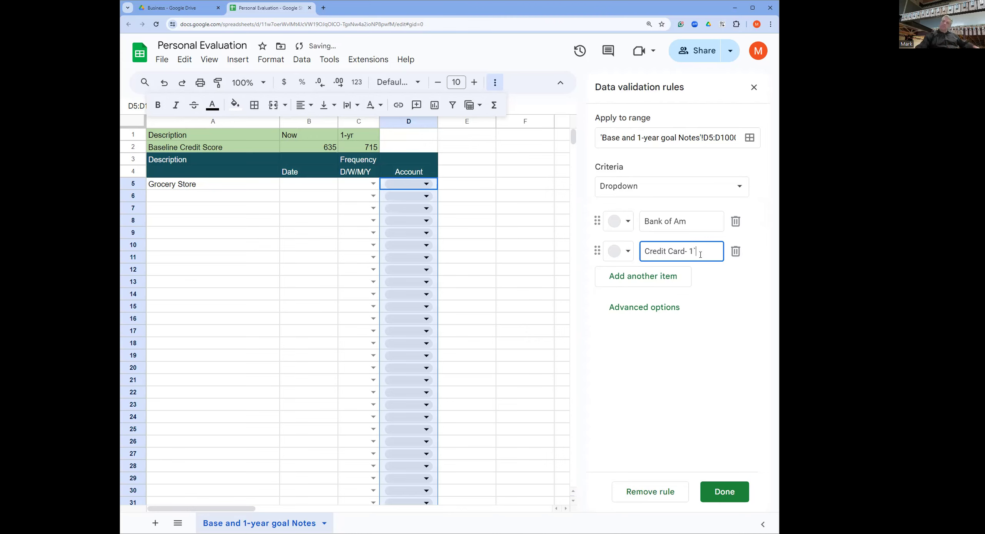
pyautogui.click(673, 278)
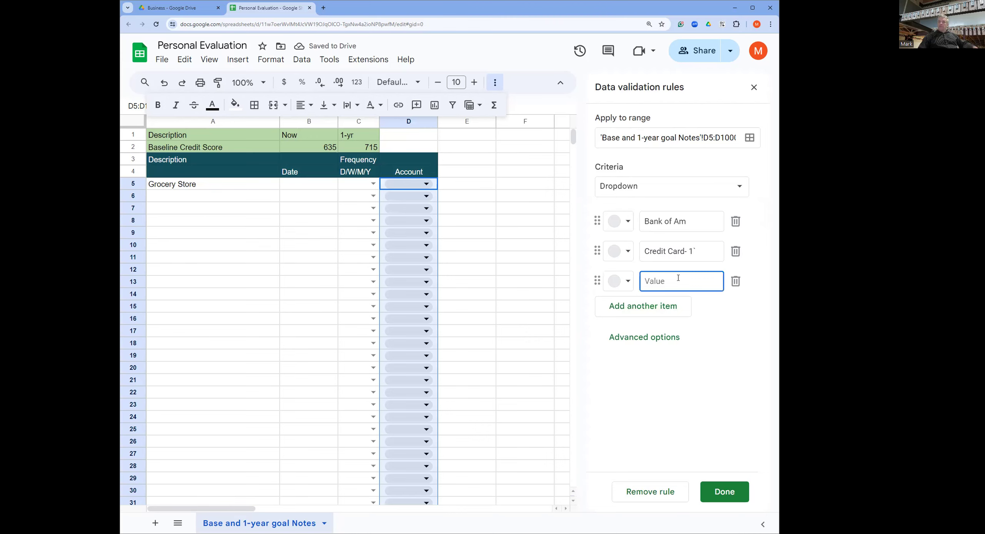
pyautogui.write('Credit')
pyautogui.write(' Card')
pyautogui.write('=')
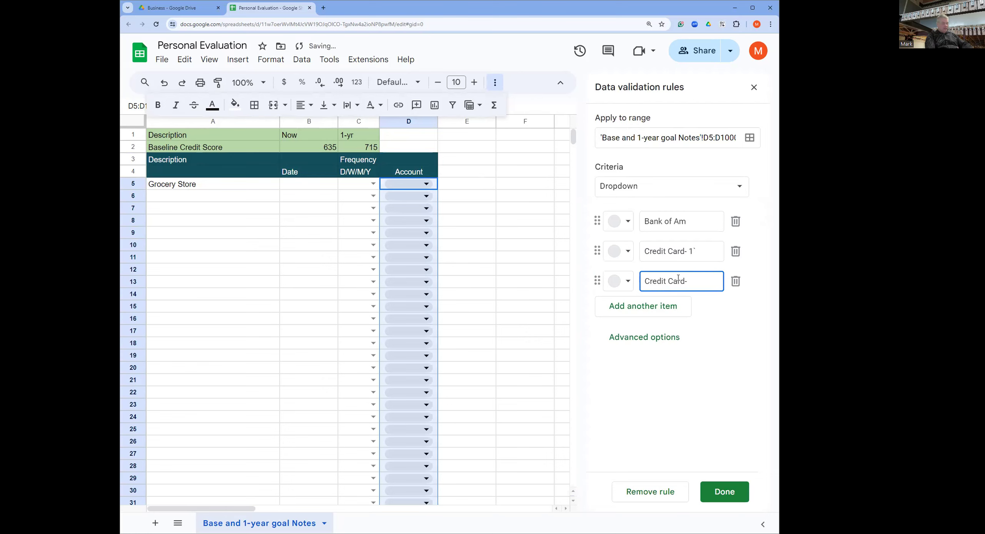
pyautogui.click(701, 253)
pyautogui.press('BackSpace')
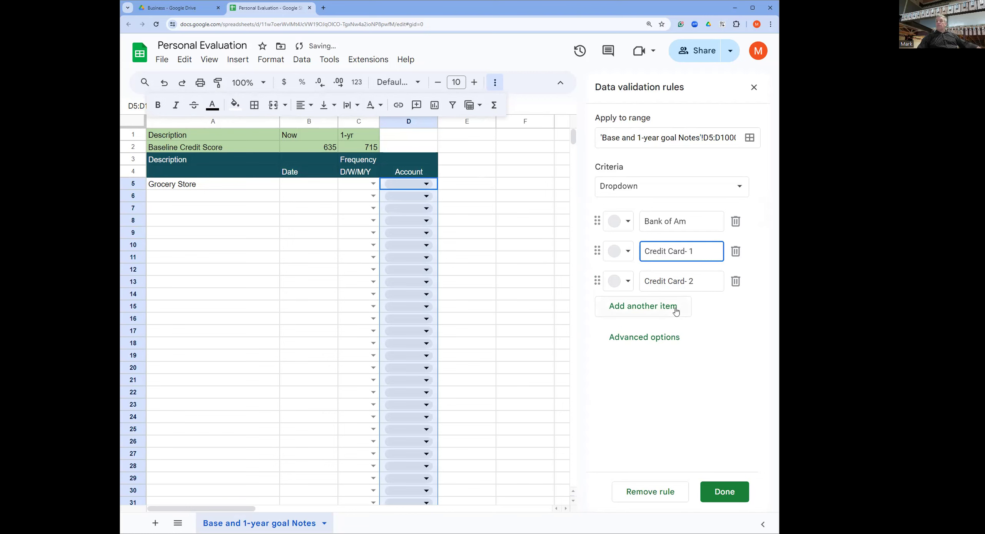
# Set the Account dropdown's display style to Arrow and save the rule.
pyautogui.click(674, 333)
pyautogui.scroll(-2, 639, 440)
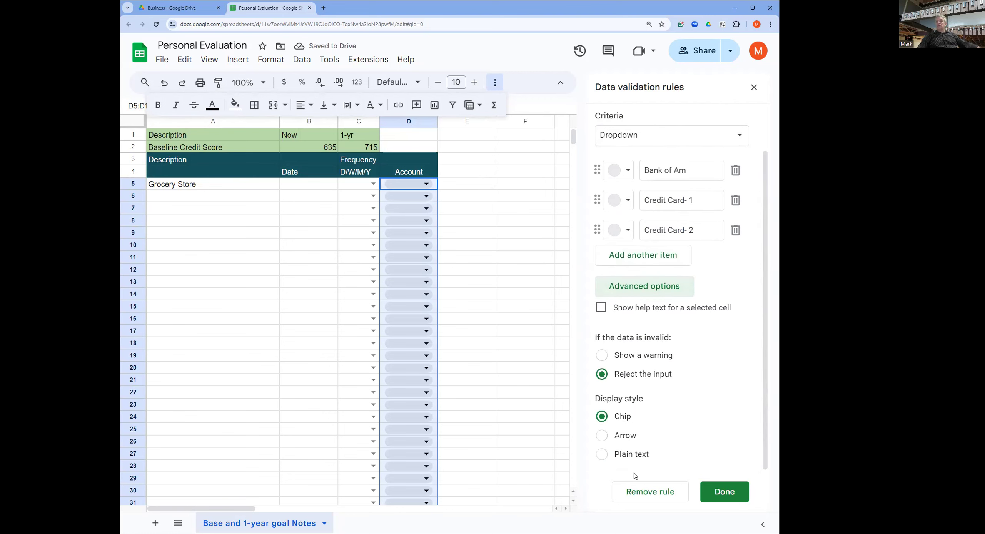
pyautogui.click(603, 435)
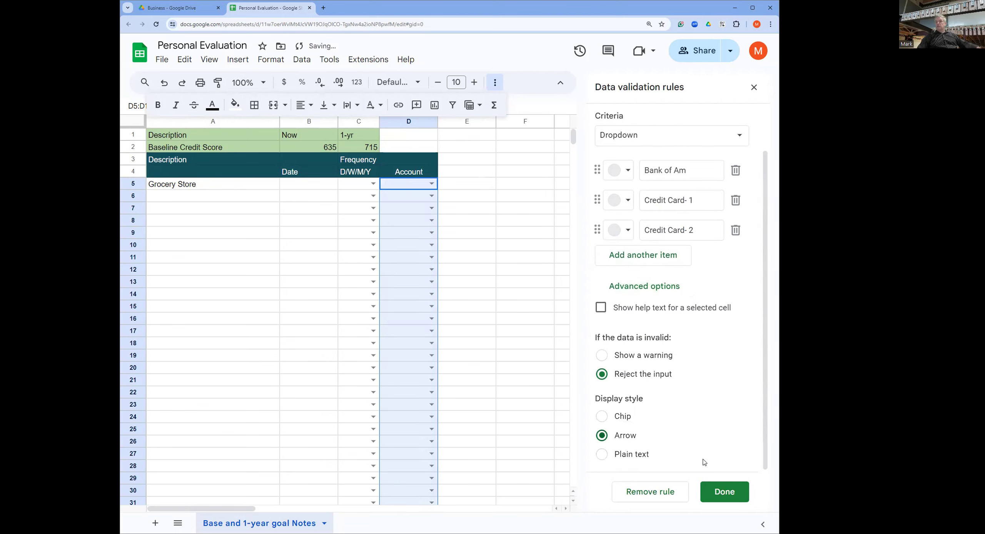
pyautogui.click(722, 491)
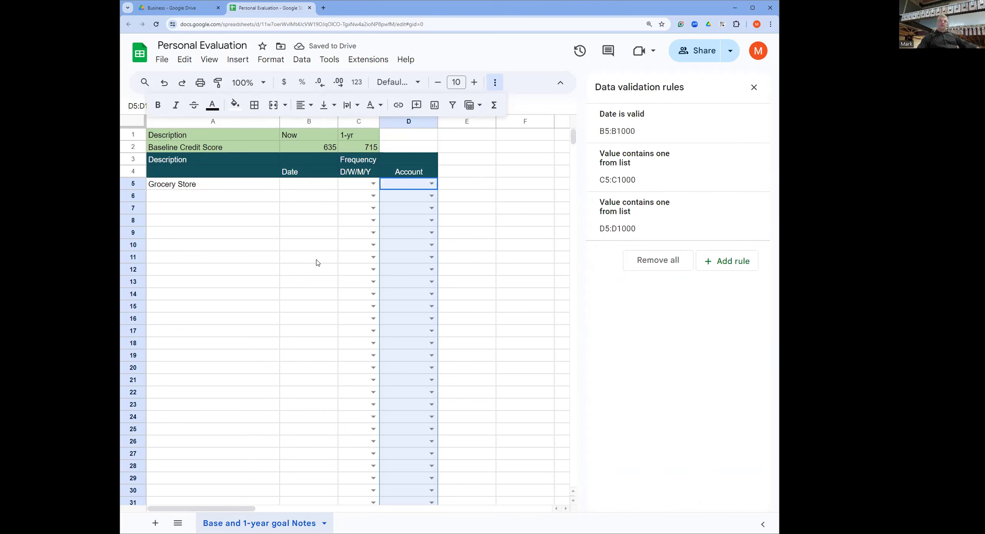
# Set the Grocery Store row's frequency to W and its account to Bank of Am.
pyautogui.click(233, 198)
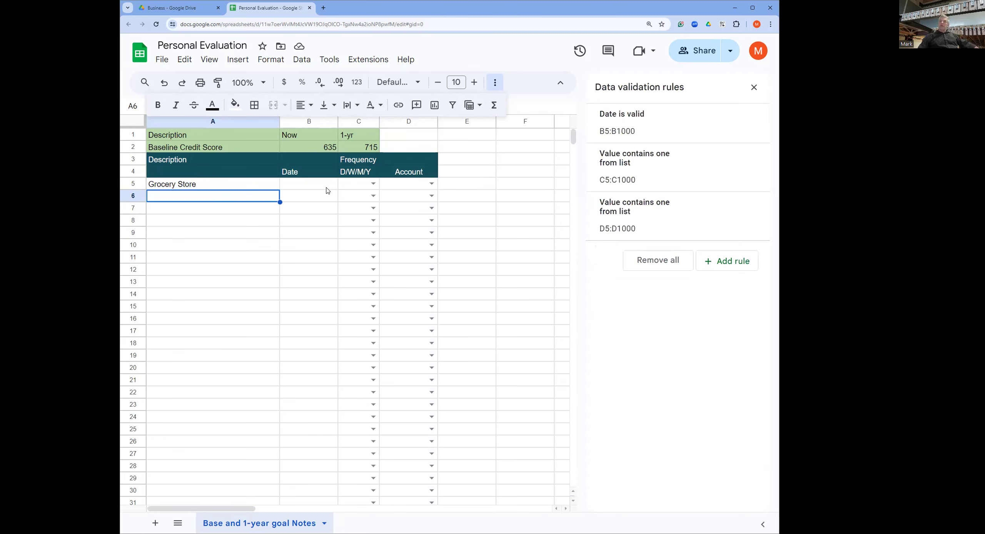
pyautogui.click(372, 183)
pyautogui.click(361, 214)
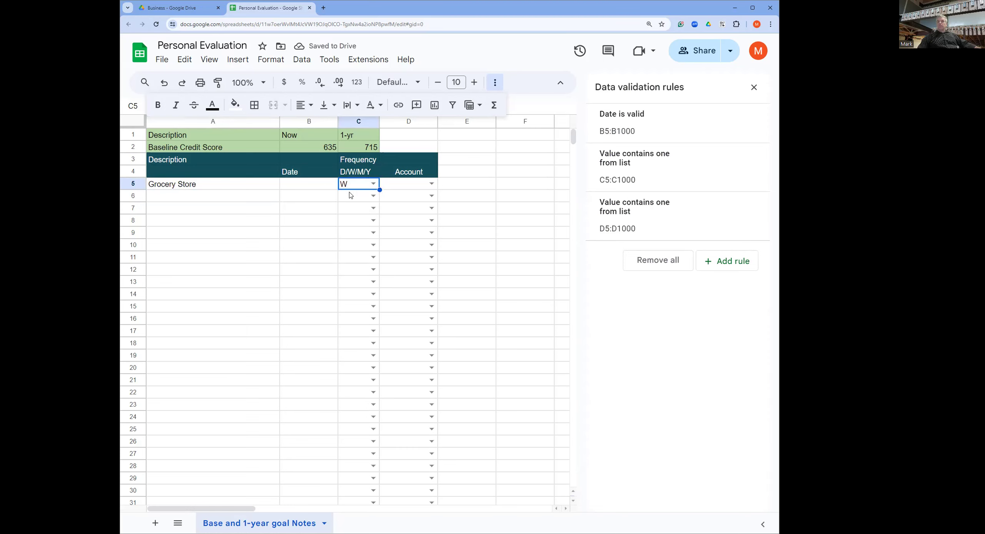
pyautogui.click(428, 182)
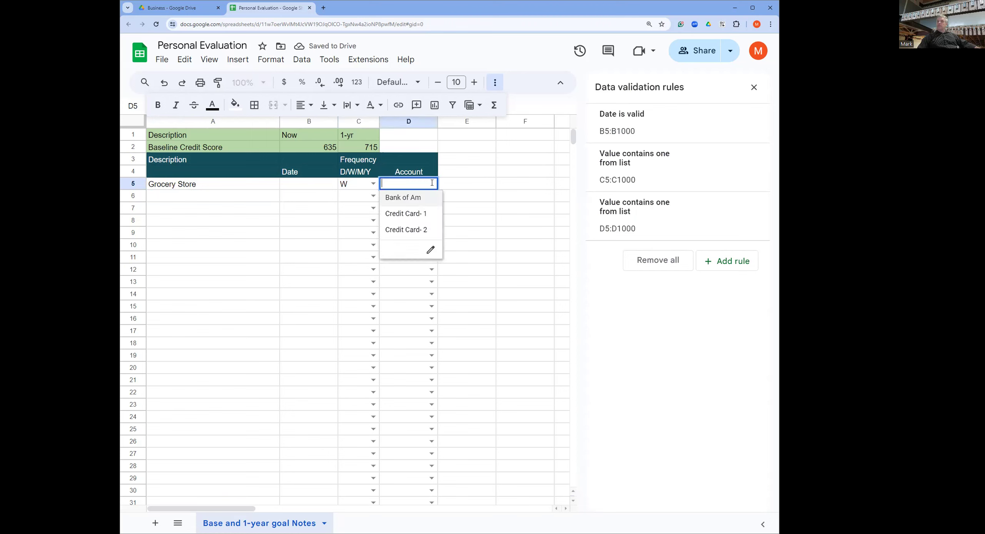
pyautogui.click(425, 198)
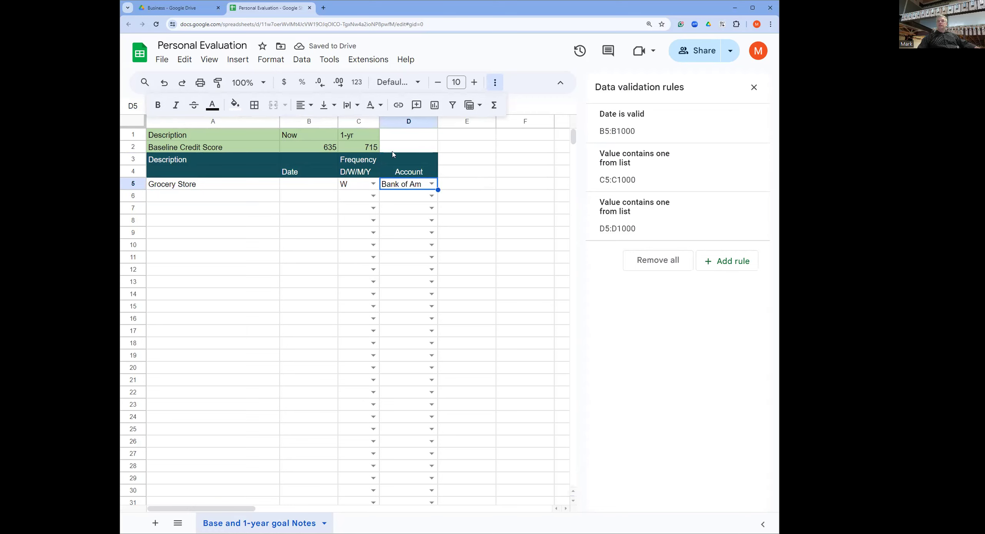
# Insert cells at B3:B1000 and shift the existing Date, Frequency and Account cells to the right.
pyautogui.click(322, 162)
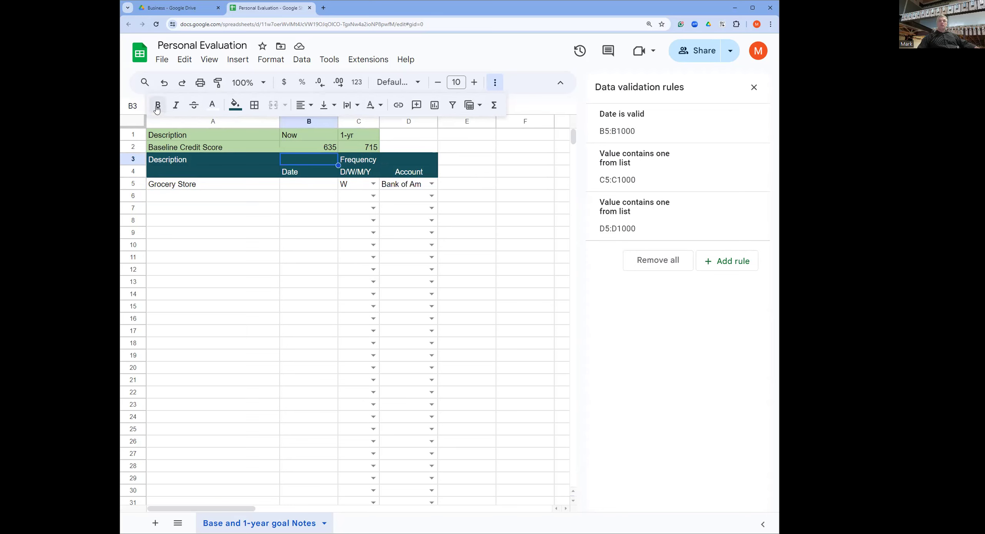
pyautogui.click(138, 106)
pyautogui.click(143, 108)
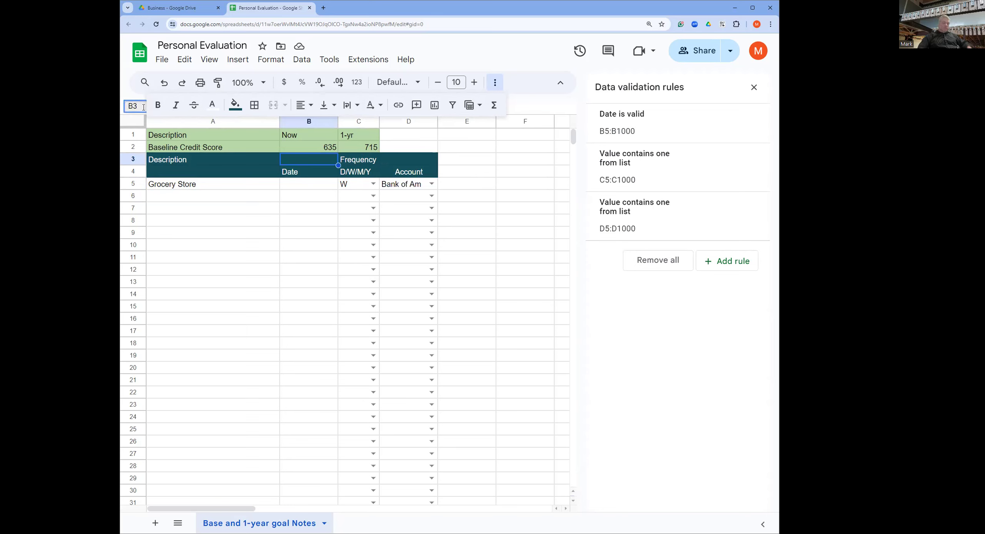
pyautogui.write(':B1000')
pyautogui.press('Return')
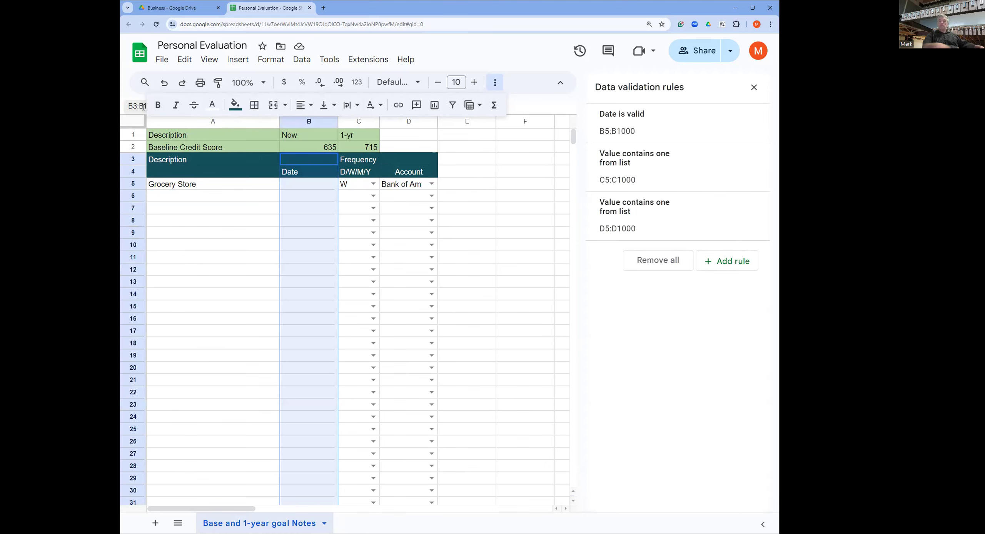
pyautogui.rightClick(309, 162)
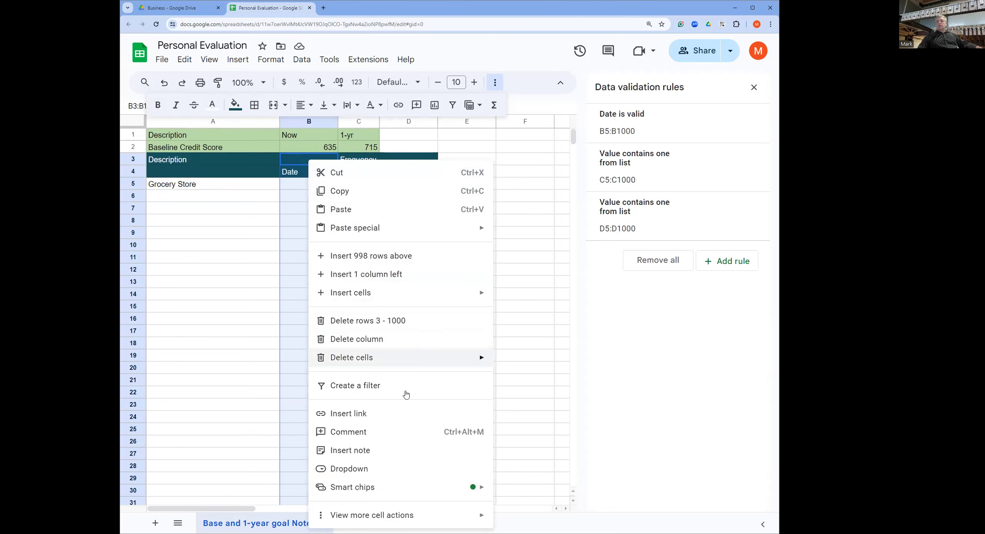
pyautogui.moveTo(370, 515)
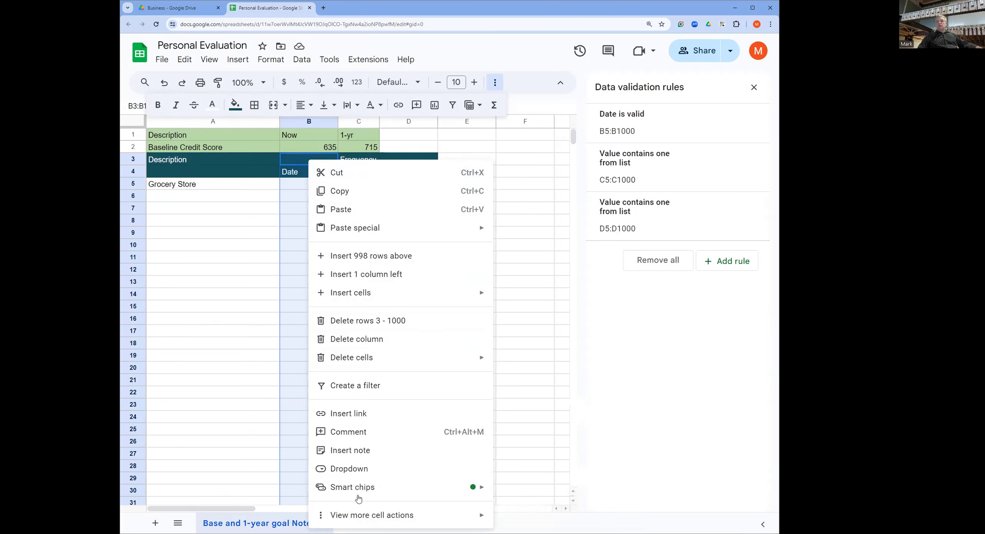
pyautogui.moveTo(408, 294)
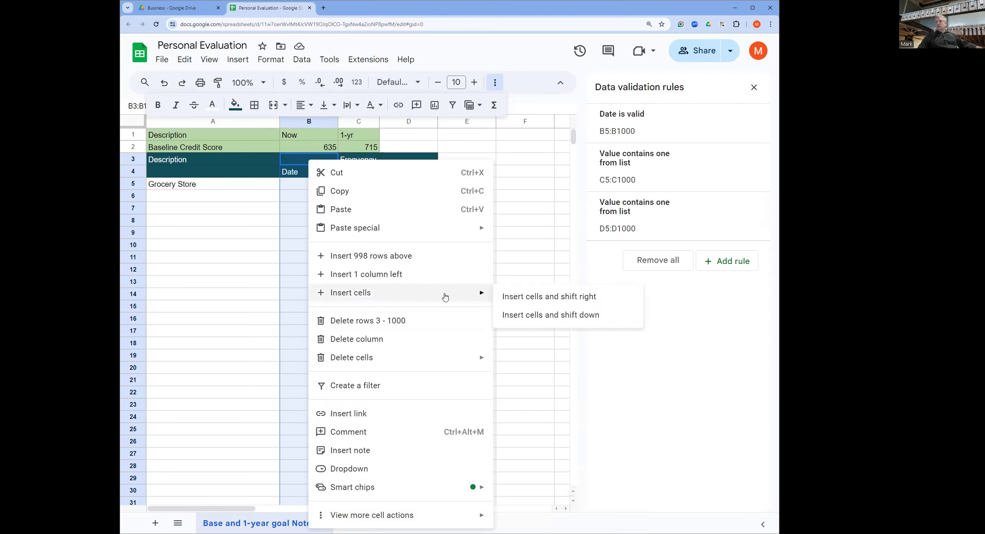
pyautogui.click(518, 302)
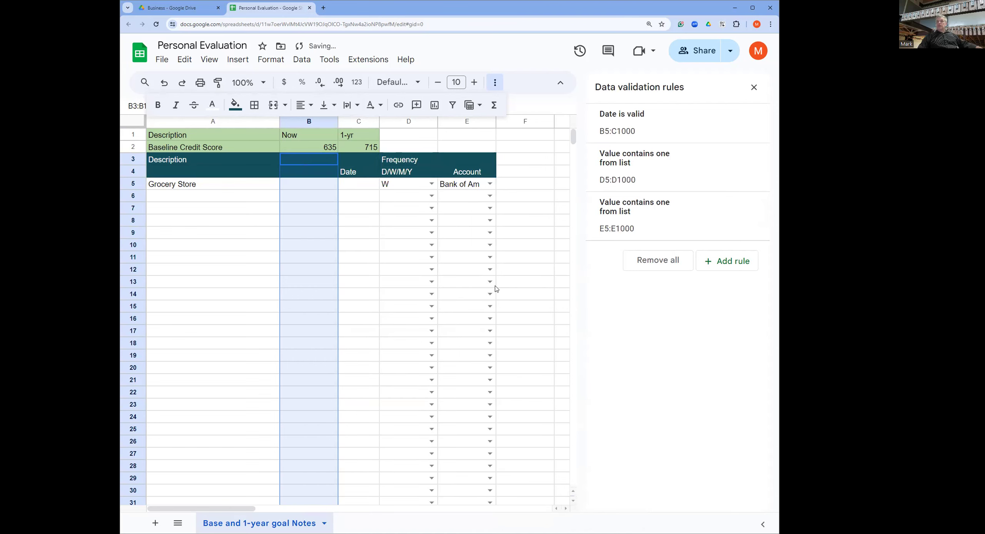
# Label the new column's header "Budget" in B3 and "Amount" in B4.
pyautogui.click(324, 163)
pyautogui.click(316, 175)
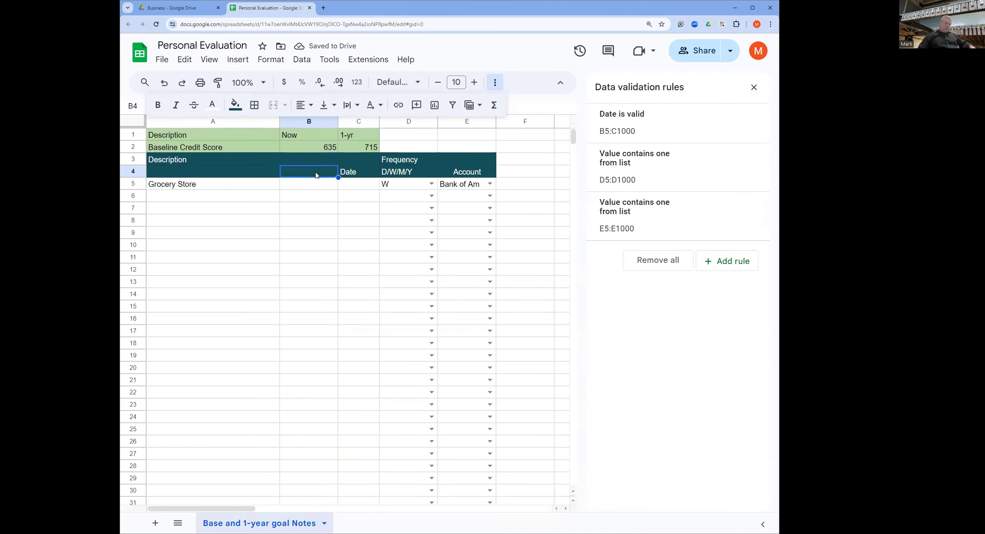
pyautogui.write('Amount')
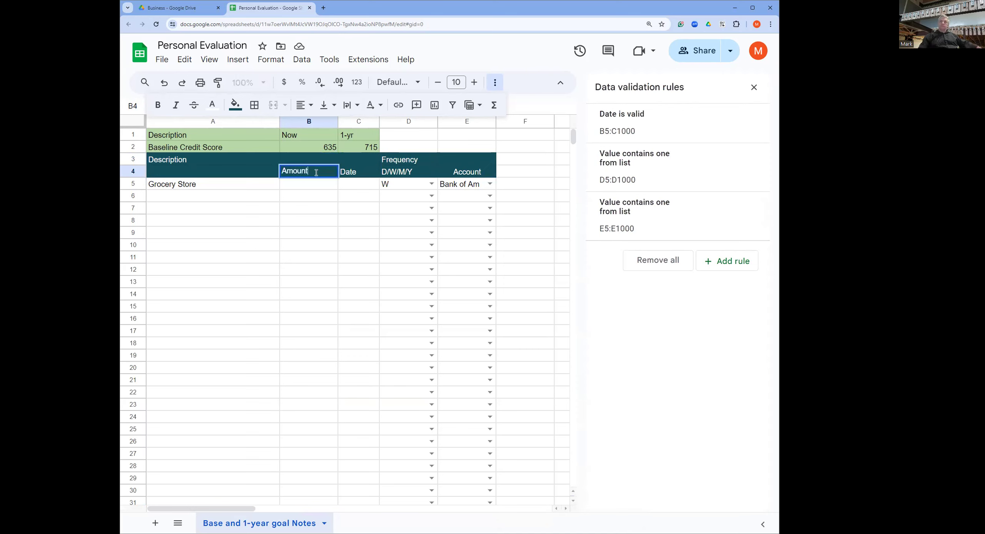
pyautogui.click(319, 158)
pyautogui.write('Budget')
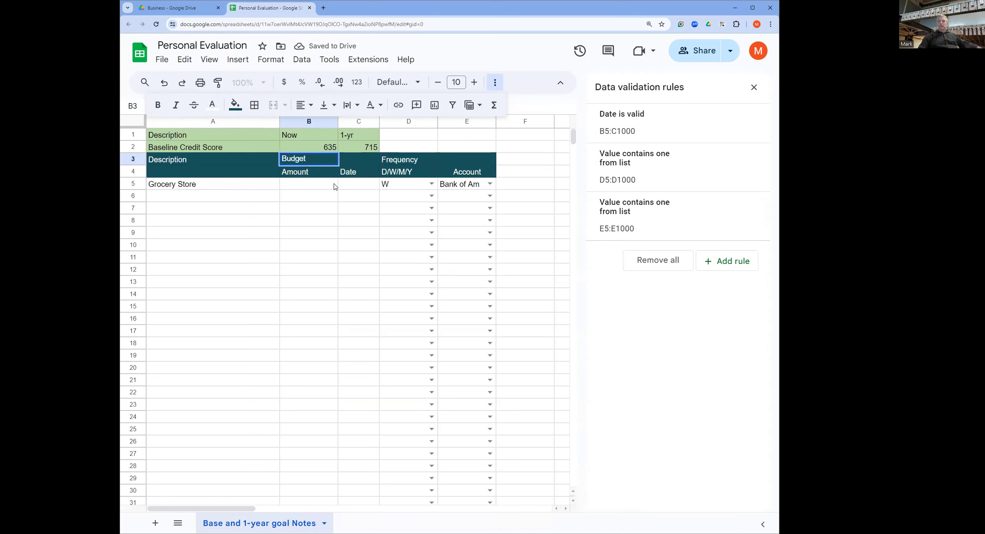
# Apply the currency format to the Budget Amount column from B5 down.
pyautogui.click(318, 188)
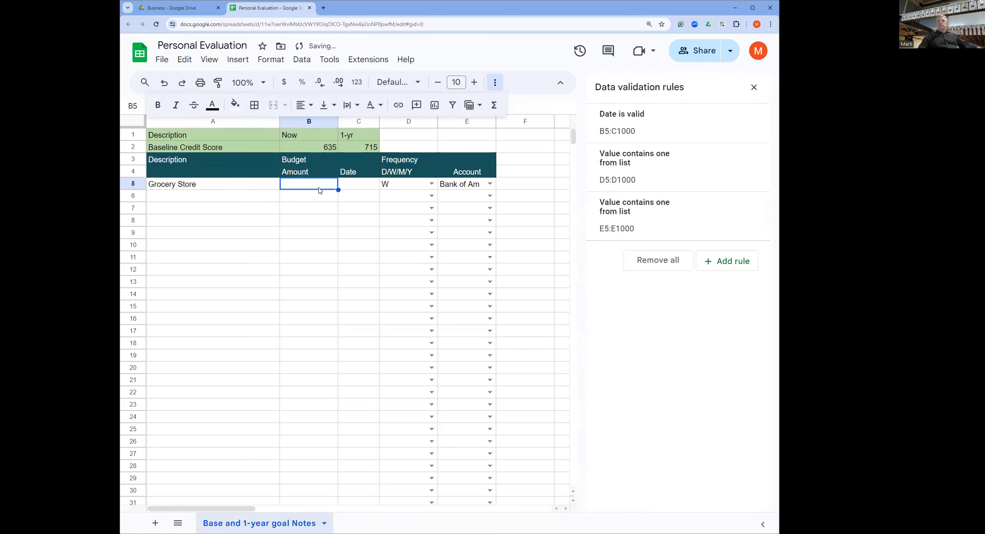
pyautogui.click(142, 107)
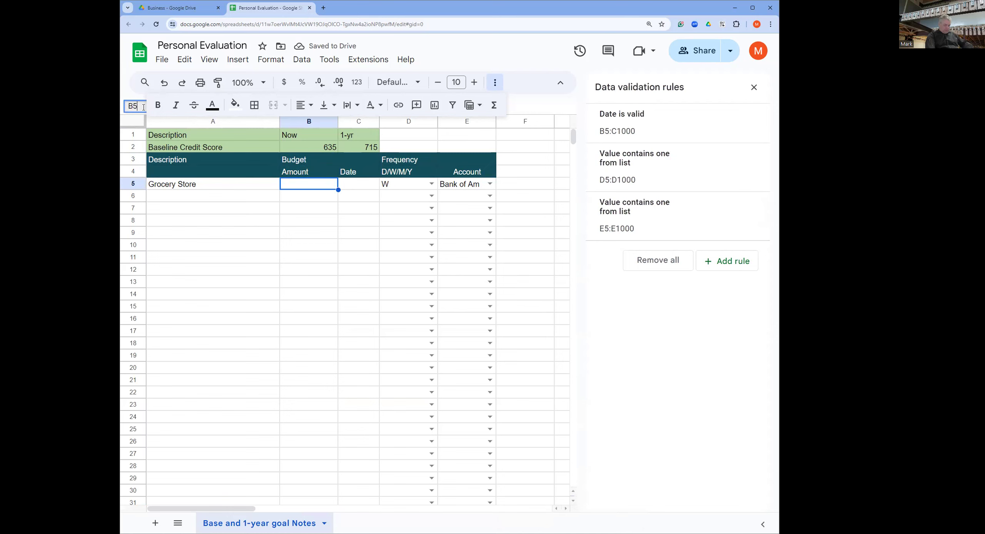
pyautogui.write(':B')
pyautogui.press('Return')
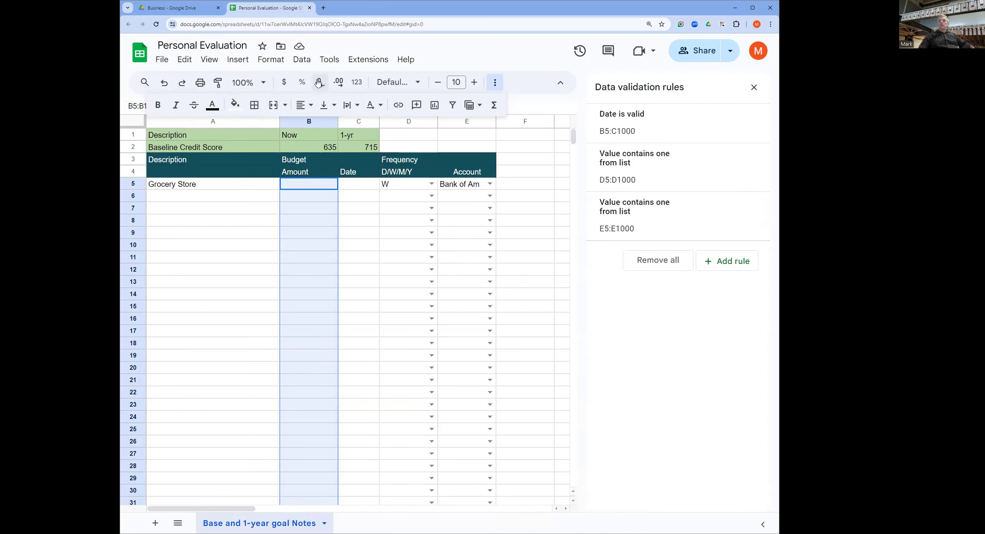
pyautogui.click(285, 83)
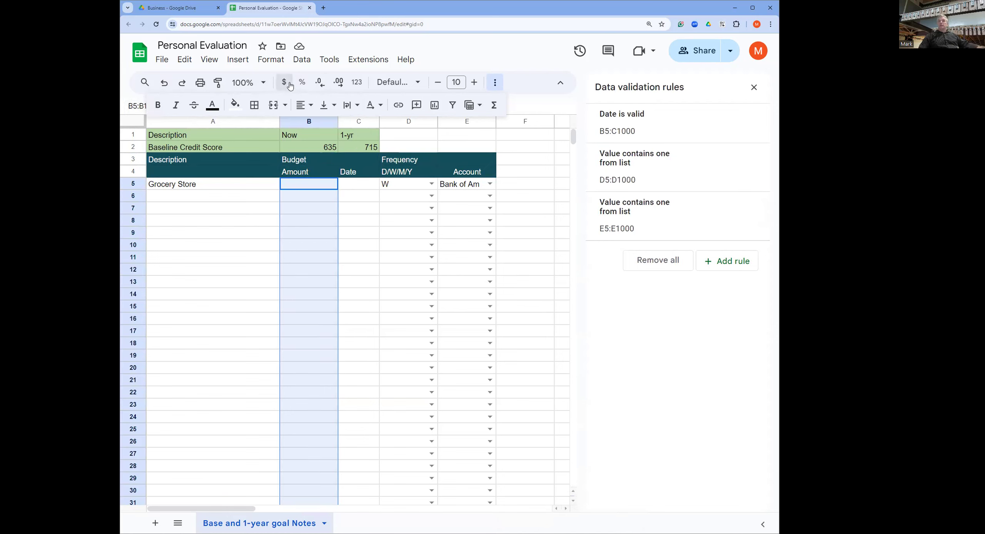
# Enter a budget amount of 400 for the Grocery Store row.
pyautogui.click(319, 185)
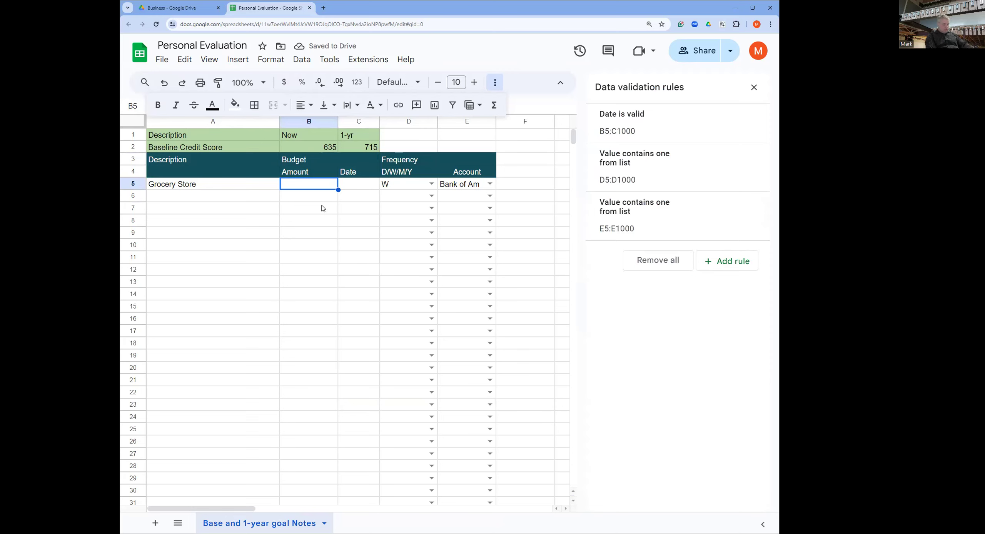
pyautogui.write('400')
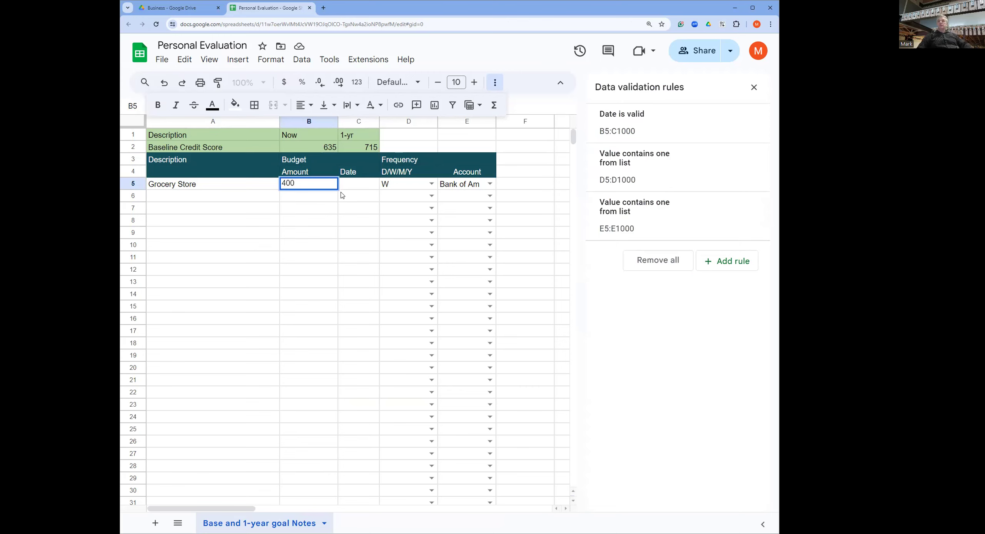
pyautogui.click(328, 199)
pyautogui.moveTo(334, 185)
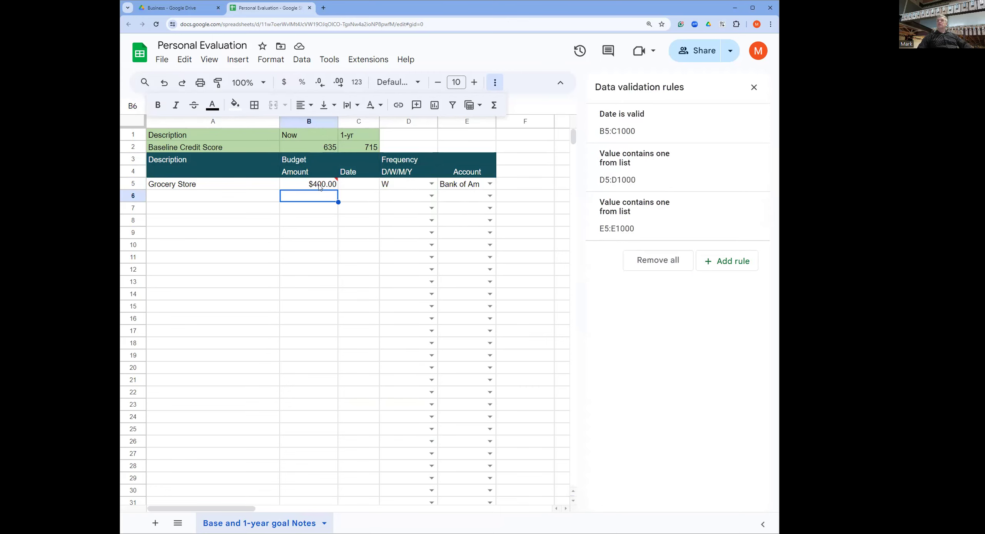
# Change the valid-date rule's range to C5:C1000 so it excludes the Budget Amount column, and save the rule.
pyautogui.click(319, 187)
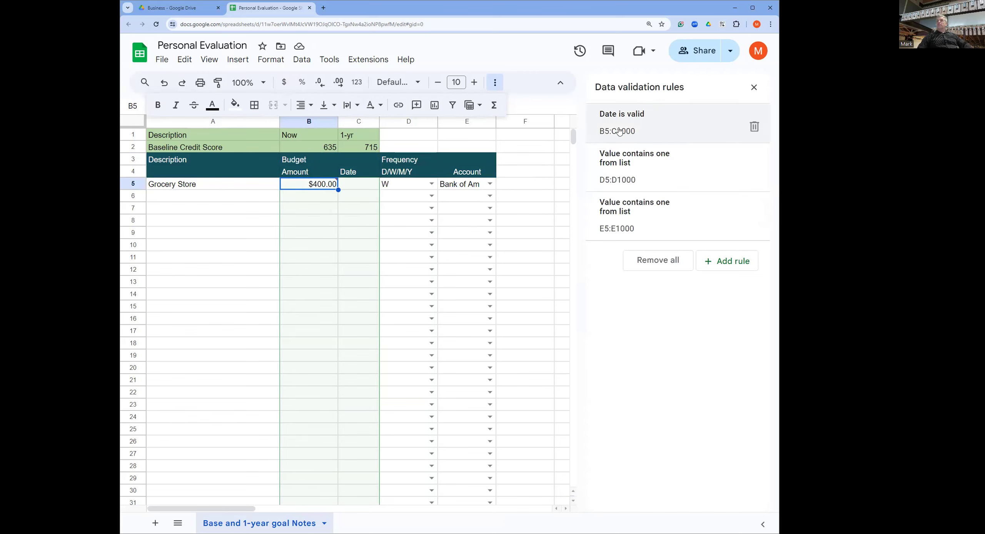
pyautogui.click(651, 132)
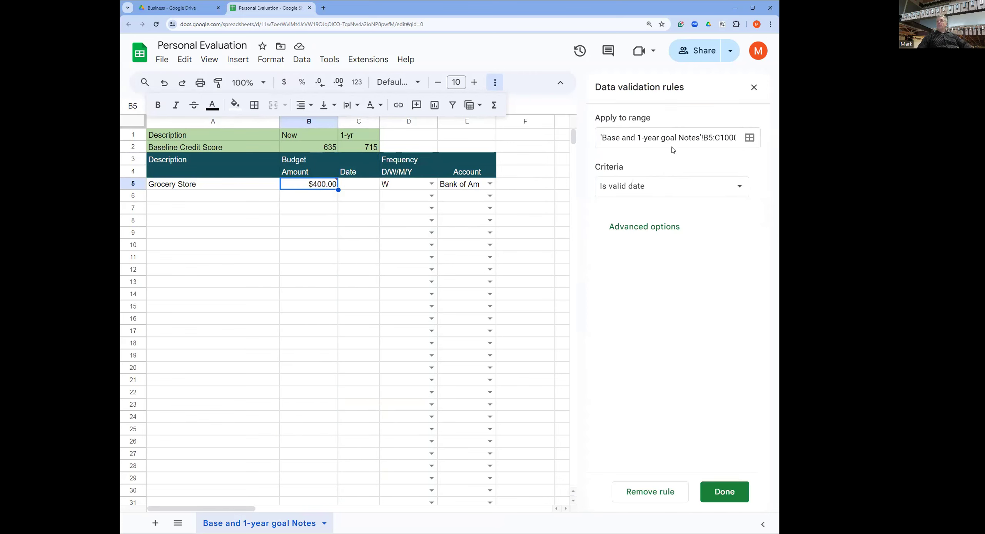
pyautogui.click(709, 138)
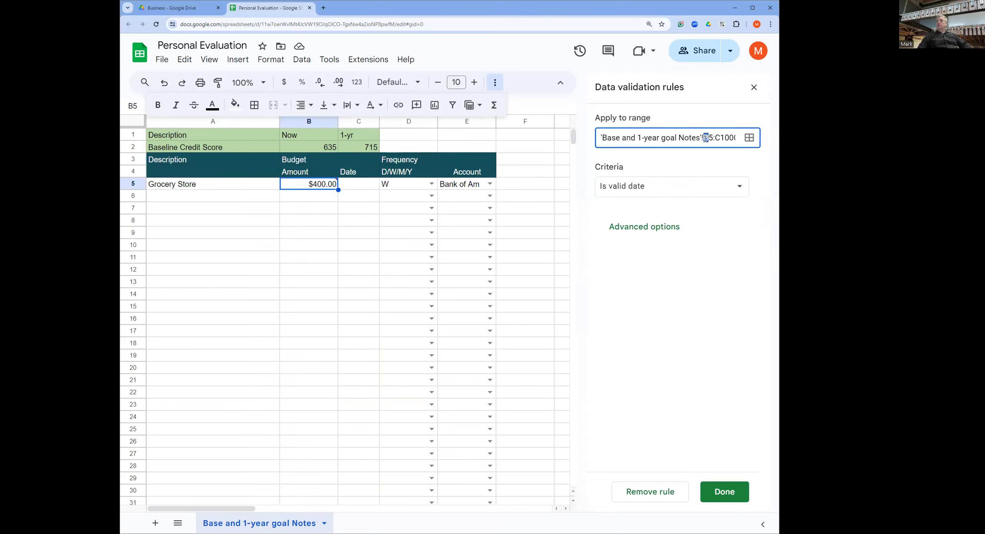
pyautogui.press('BackSpace')
pyautogui.write('C')
pyautogui.click(744, 492)
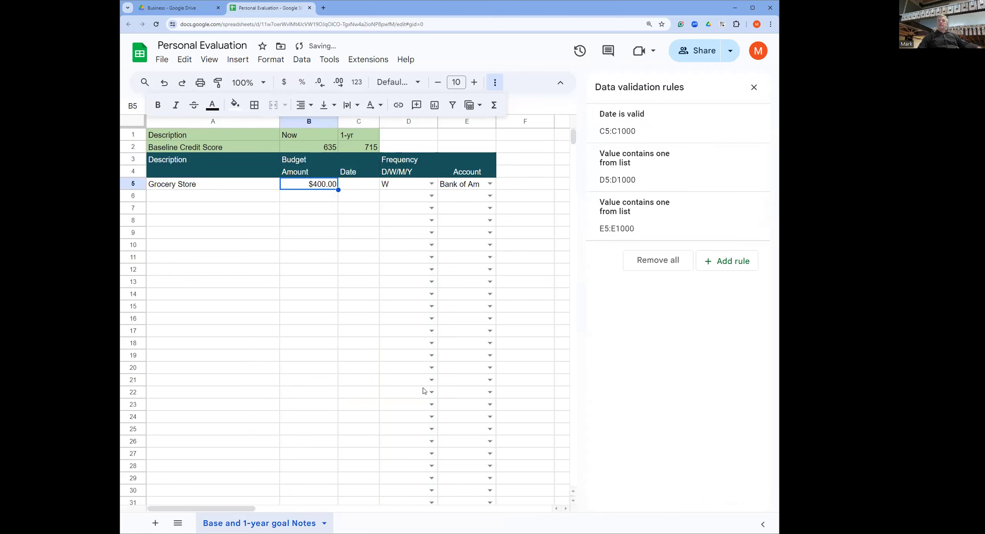
pyautogui.press('Down')
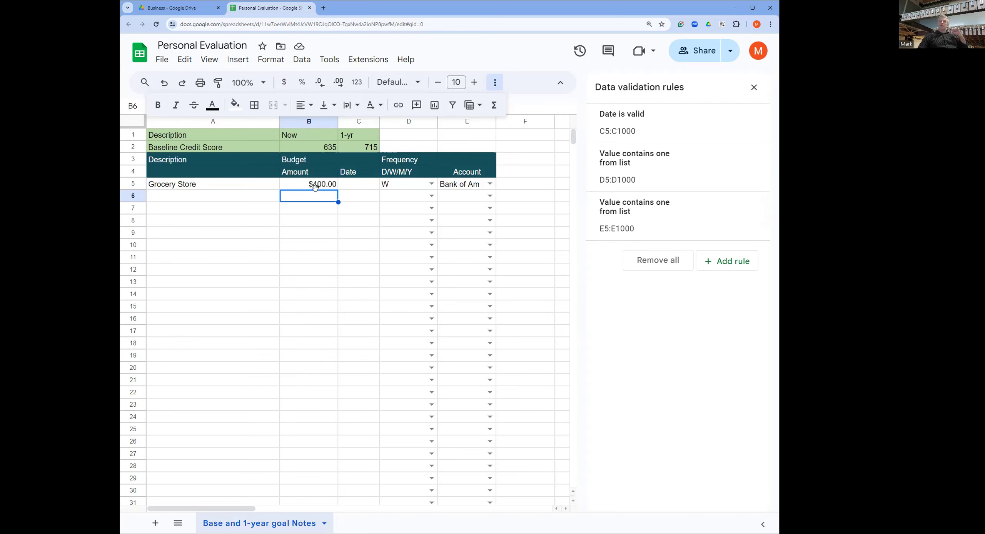
pyautogui.doubleClick(364, 188)
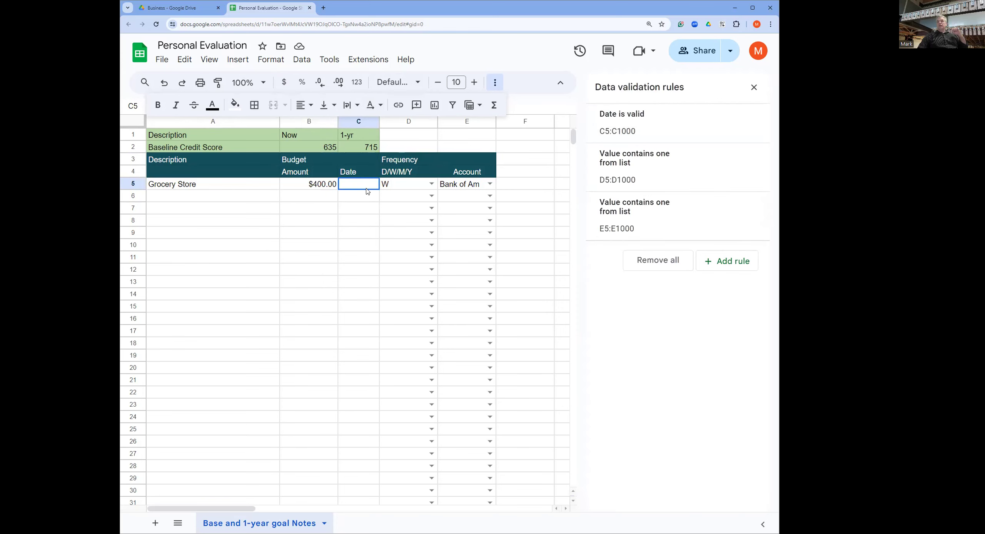
pyautogui.click(257, 210)
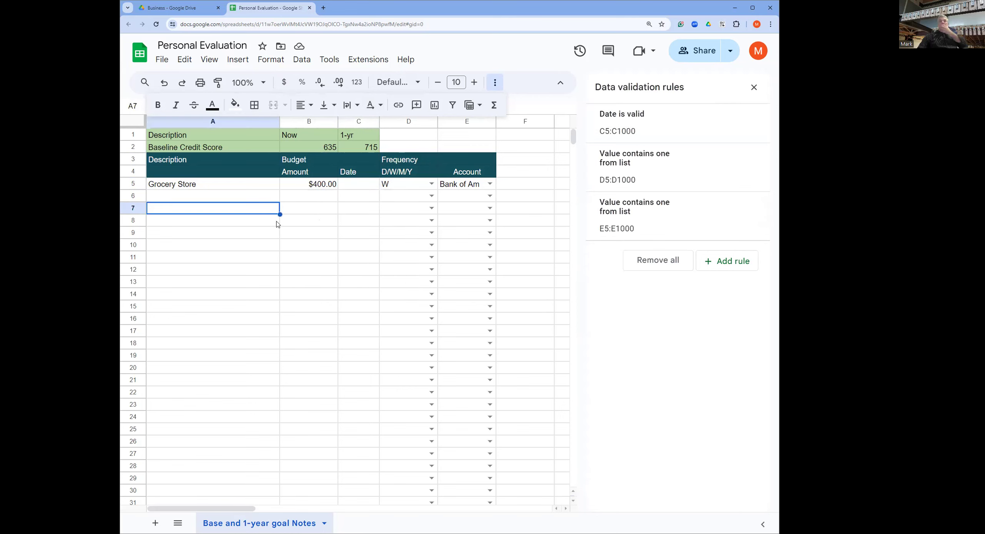
# Close the data validation rules and add a "WOW subscription" expense in row 6 with a budget amount of 120.
pyautogui.click(754, 87)
pyautogui.click(257, 197)
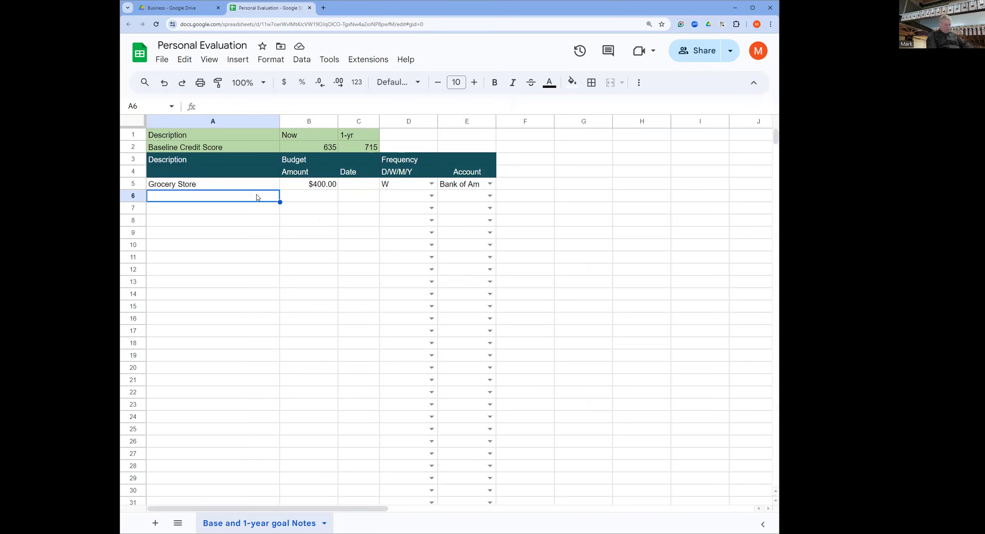
pyautogui.write('WOW')
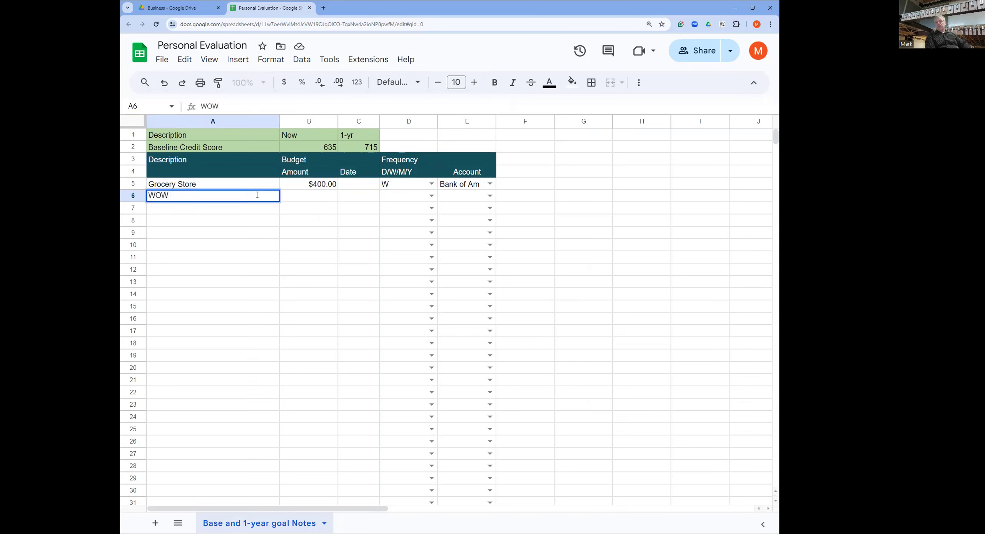
pyautogui.write(' subscription')
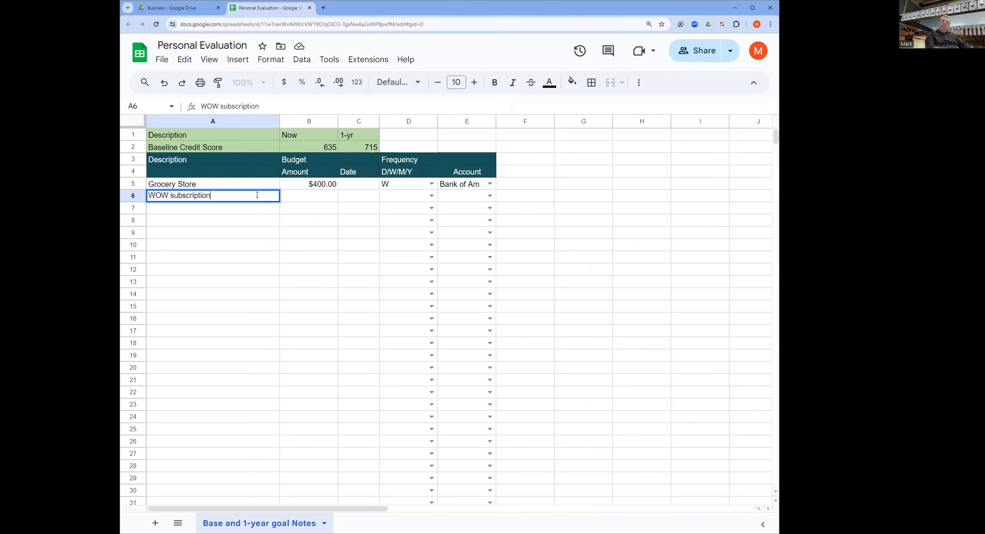
pyautogui.click(327, 199)
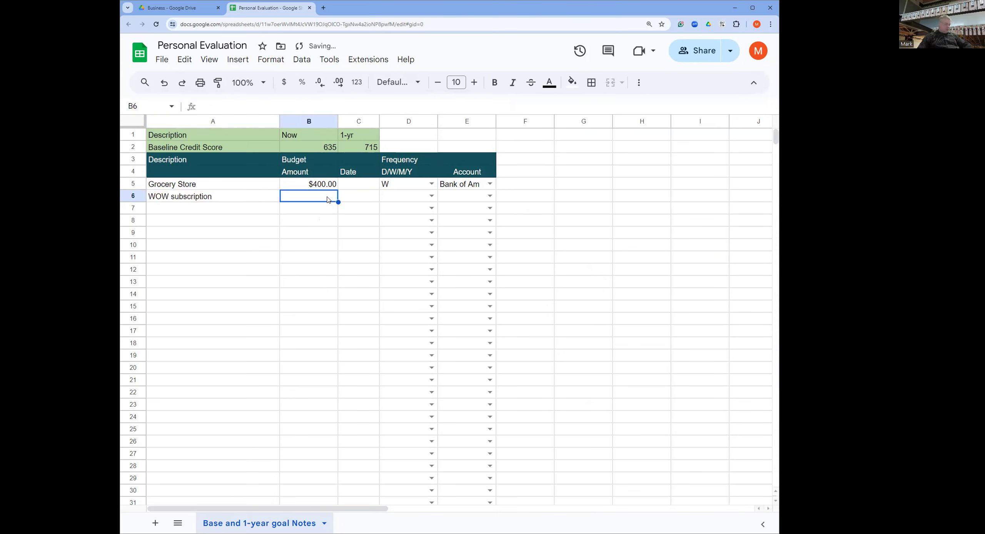
pyautogui.write('1209')
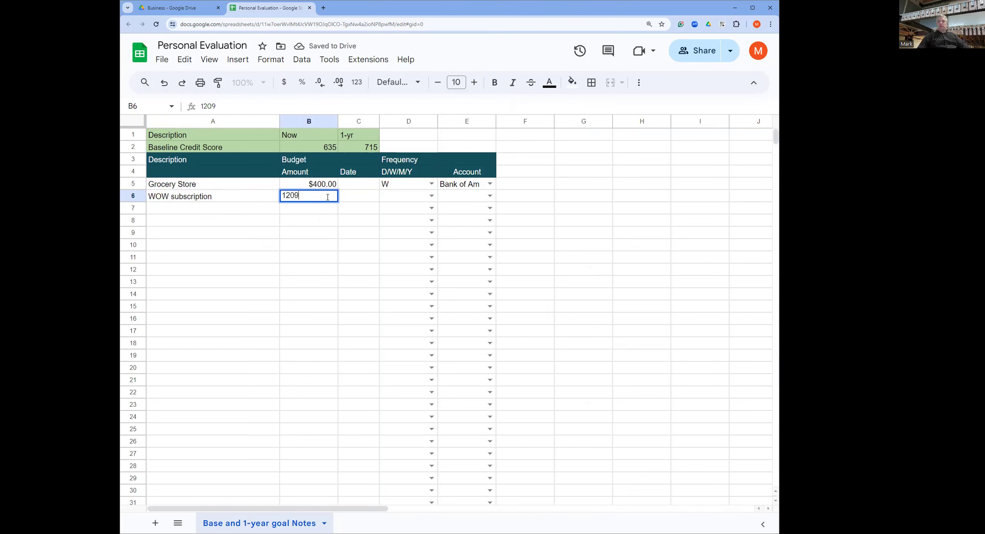
# Set the WOW subscription row's frequency to M.
pyautogui.click(391, 199)
pyautogui.click(431, 196)
pyautogui.click(405, 241)
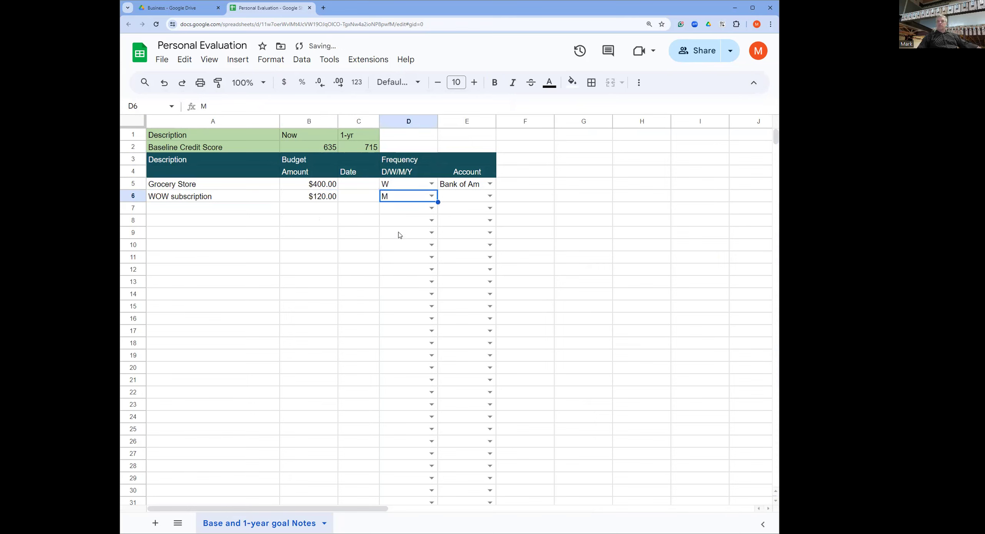
# Set the WOW subscription row's account to Credit Card- 1 and widen the Account column to fit the text.
pyautogui.click(489, 196)
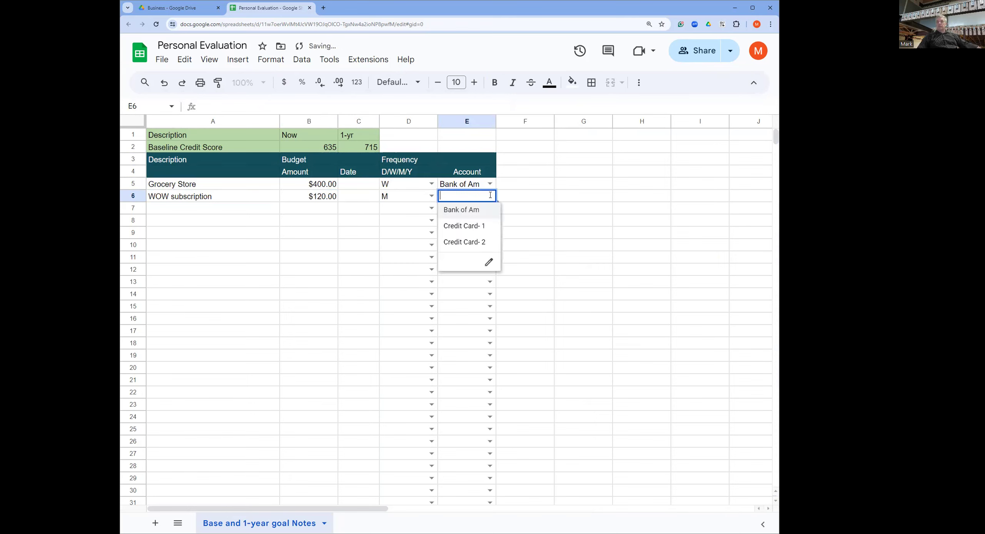
pyautogui.click(477, 213)
pyautogui.click(490, 196)
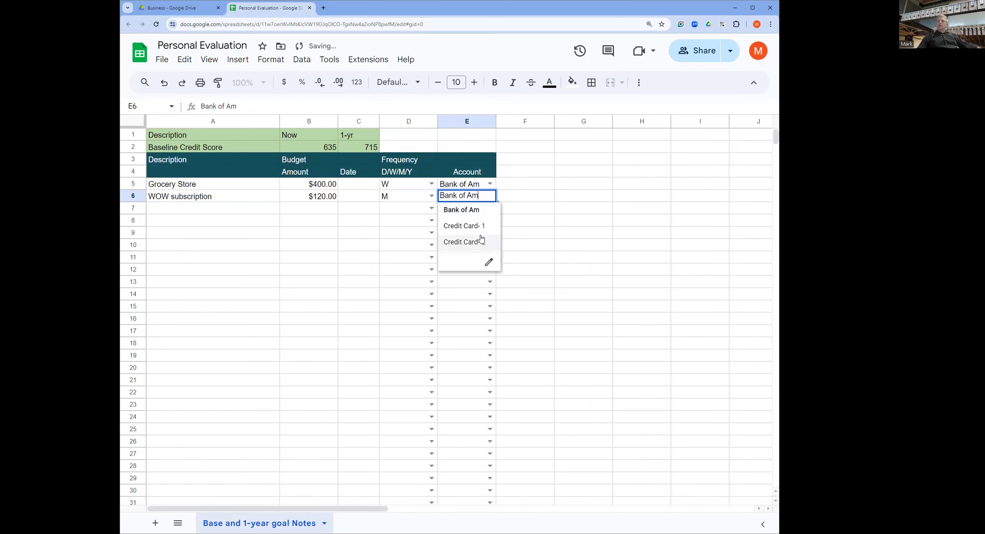
pyautogui.click(481, 229)
pyautogui.moveTo(496, 121); pyautogui.dragTo(533, 126)
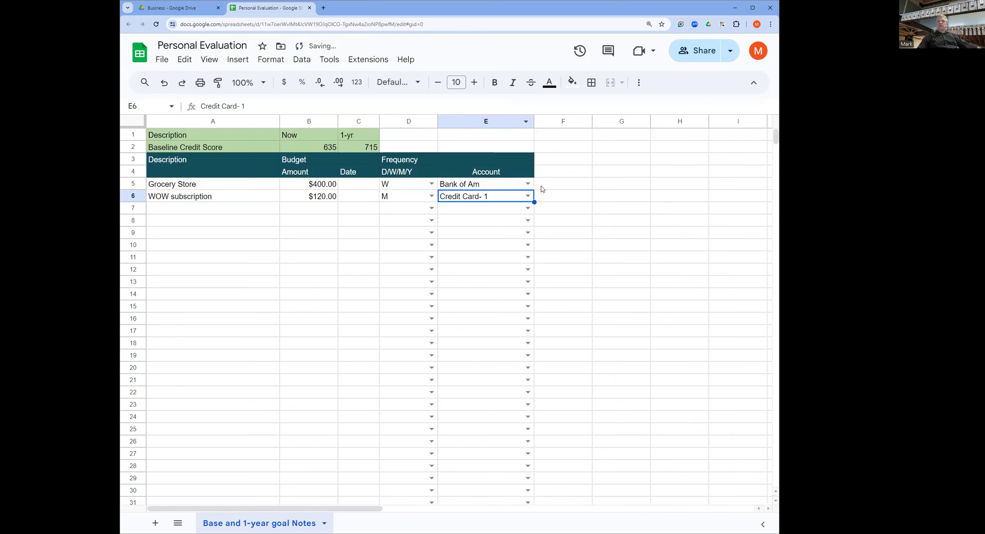
# Enter a description for drinks with two friends, including their names, as the expense in row 7.
pyautogui.click(166, 208)
pyautogui.write('Drinks with Sally and Jimmy')
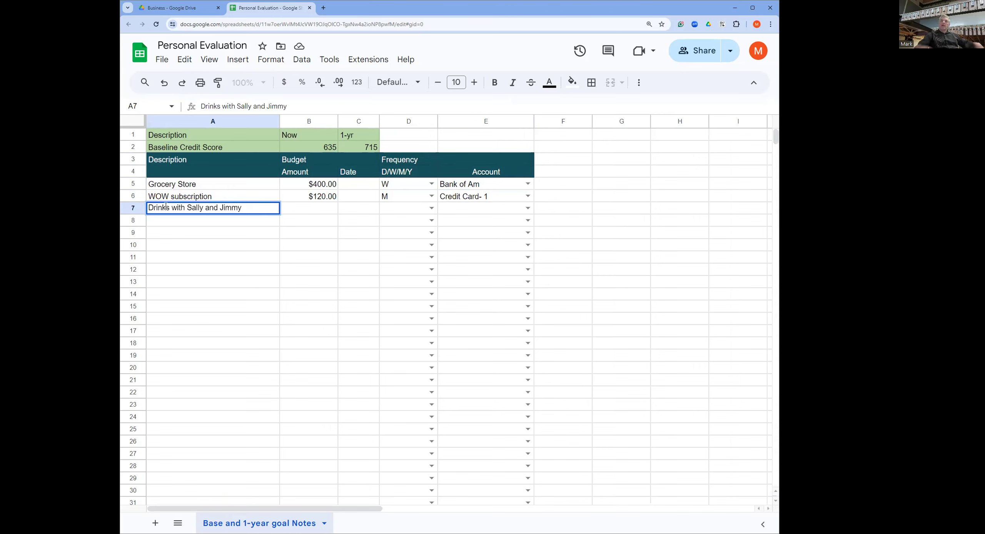
pyautogui.click(315, 210)
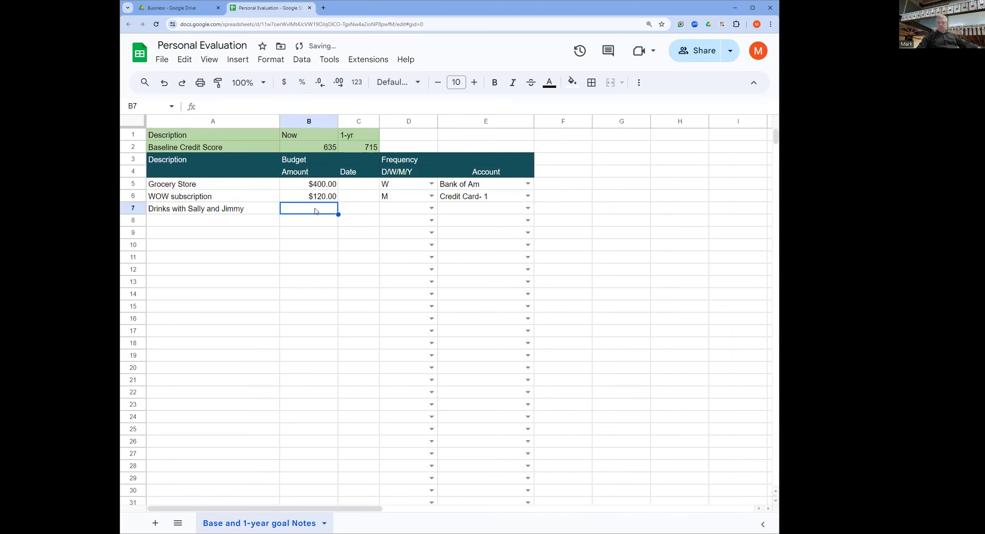
# Complete the drinks expense in row 7 with a budget amount of 60, frequency W and account Bank of Am.
pyautogui.write('60')
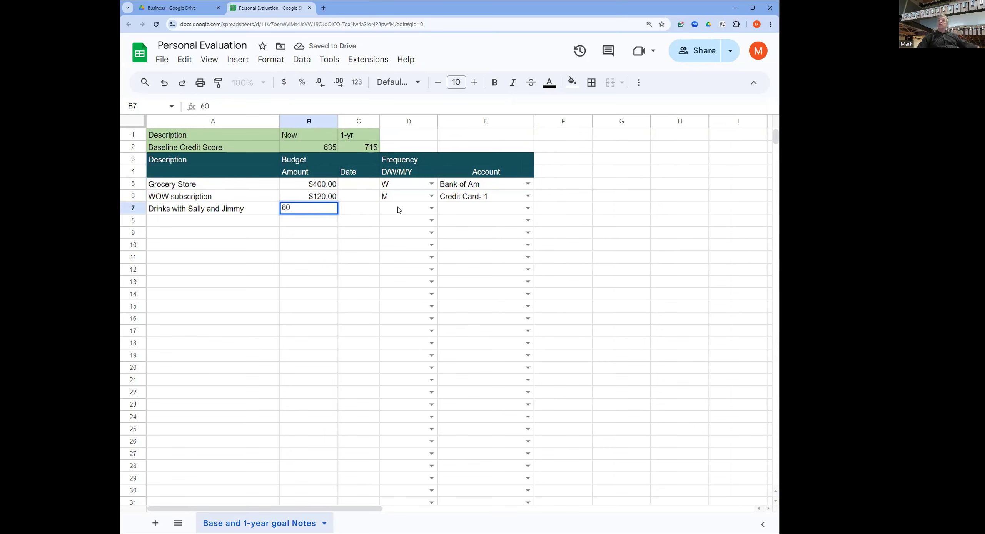
pyautogui.click(399, 209)
pyautogui.click(431, 208)
pyautogui.click(406, 238)
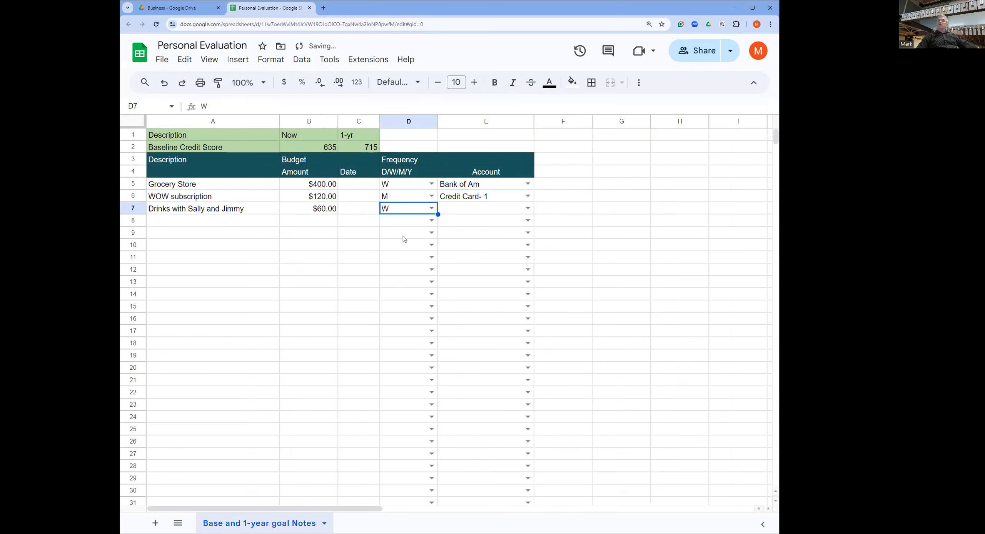
pyautogui.click(527, 208)
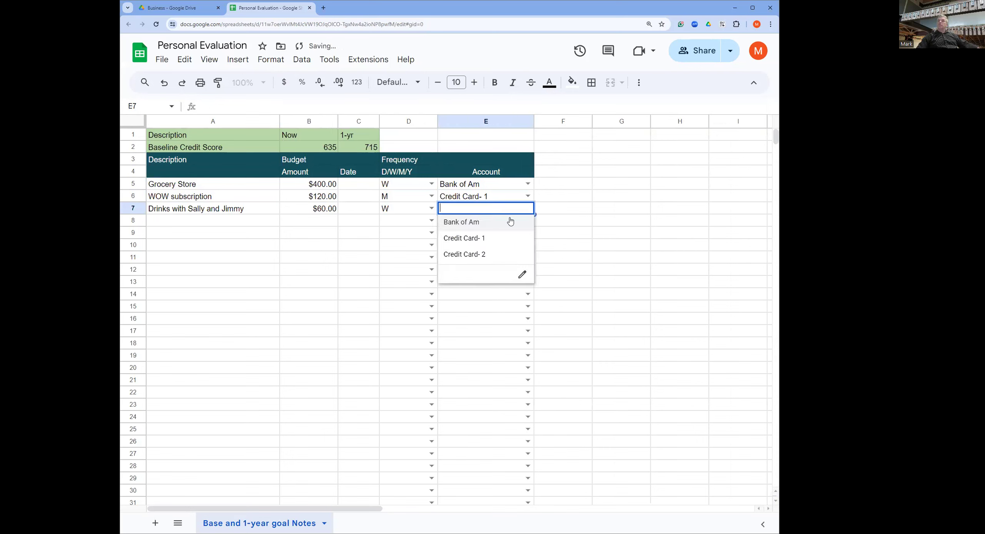
pyautogui.click(492, 222)
# Enter "Payment- Annuity" as the description in row 8.
pyautogui.click(180, 222)
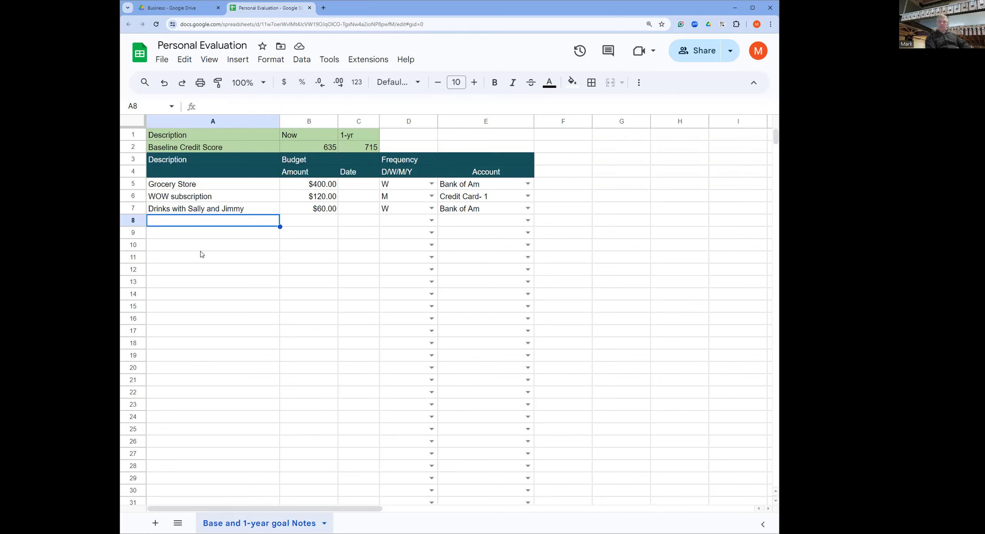
pyautogui.write('Payment')
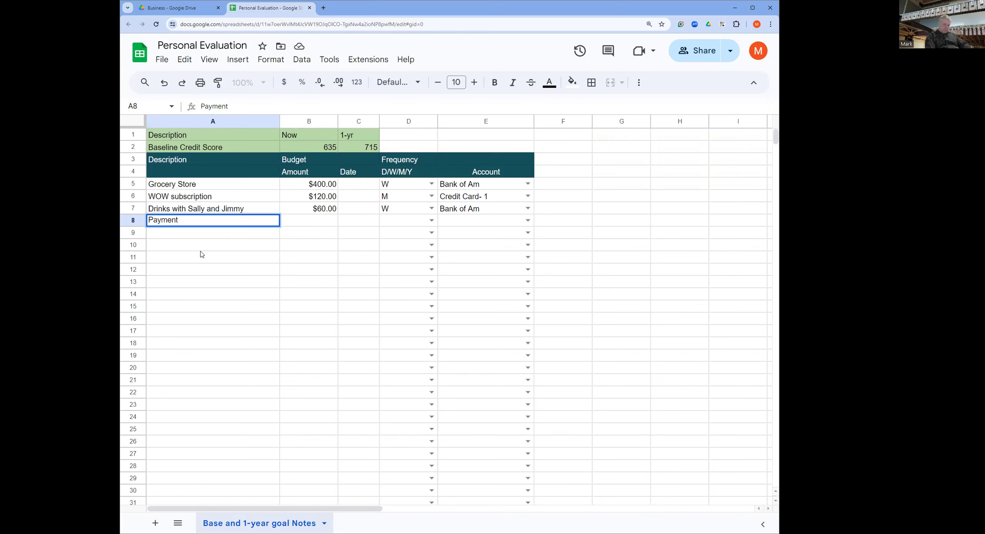
pyautogui.write('- Annuity')
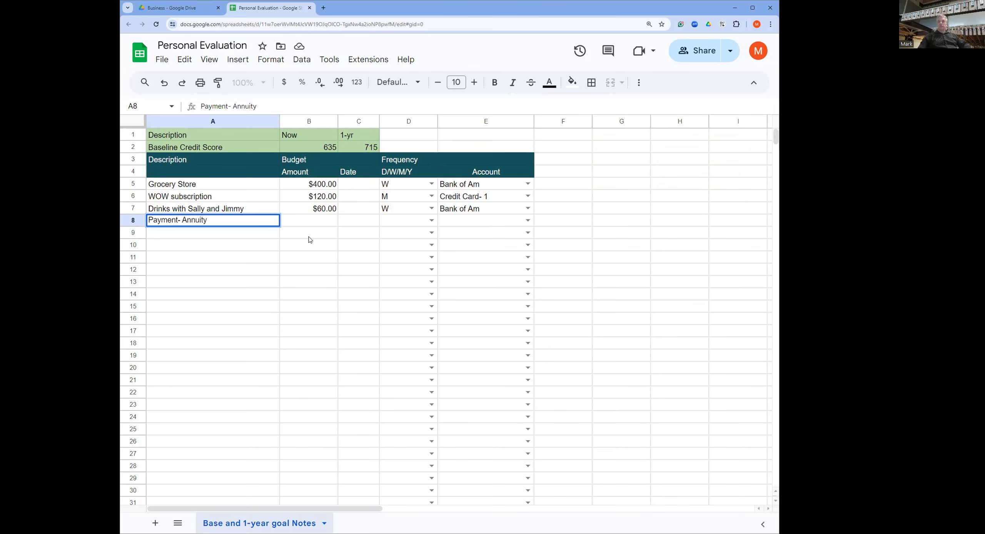
pyautogui.click(320, 225)
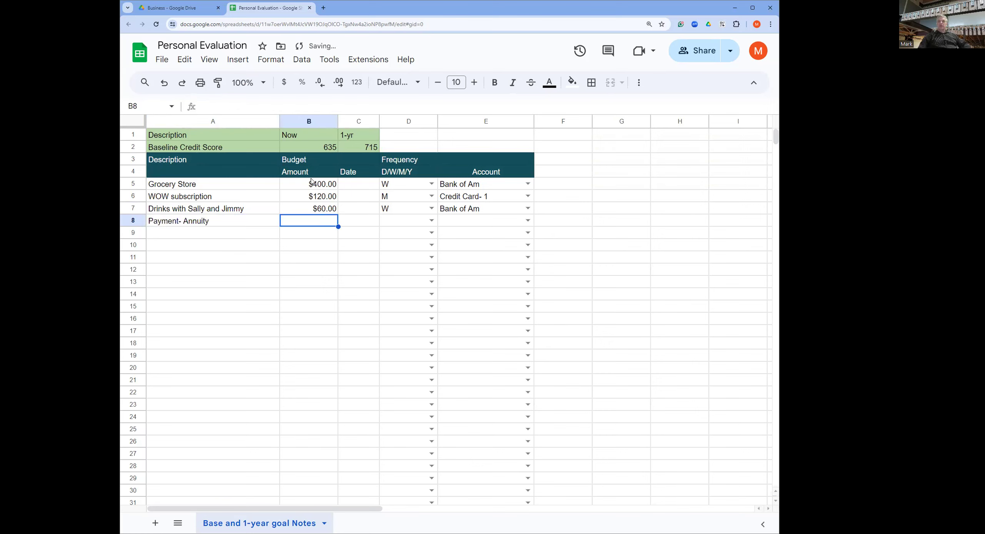
pyautogui.moveTo(318, 186); pyautogui.dragTo(319, 210)
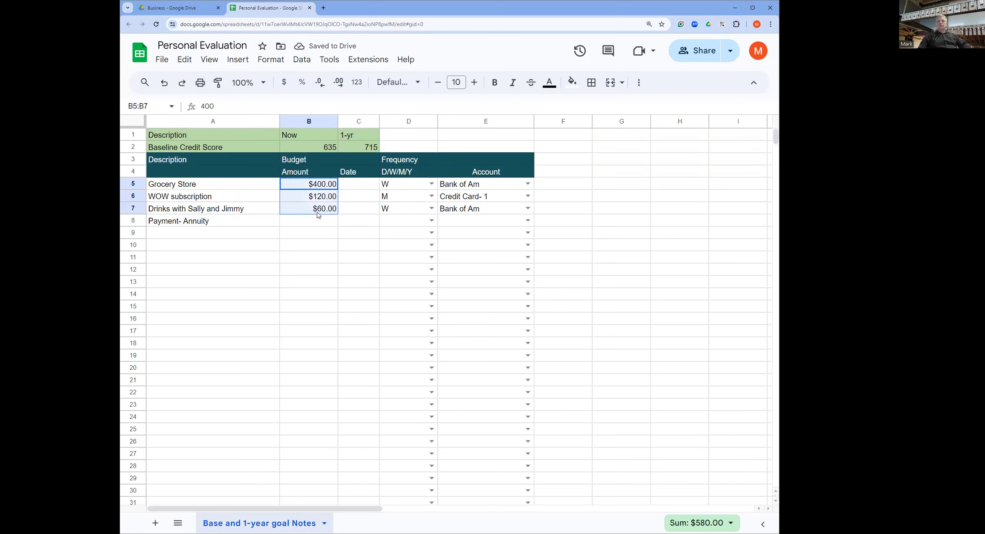
pyautogui.rightClick(318, 214)
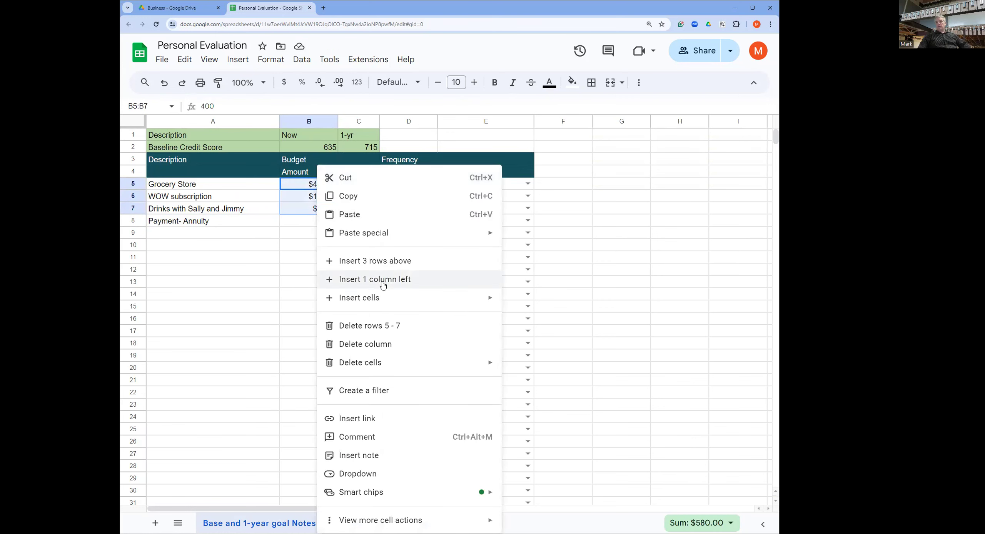
pyautogui.click(300, 222)
# Make the three expense amounts in rows 5 to 7 negative: -400, -120 and -60.
pyautogui.doubleClick(305, 185)
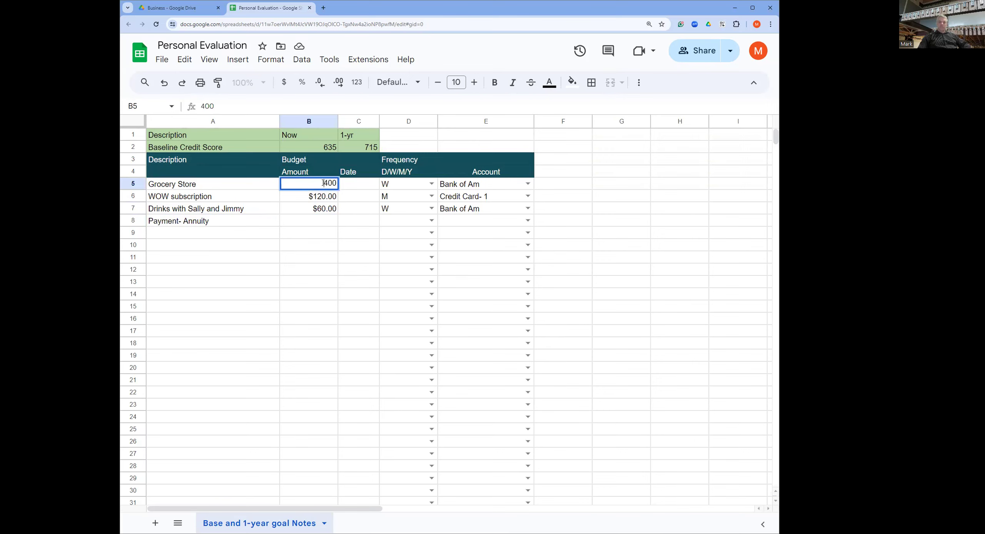
pyautogui.write('-$')
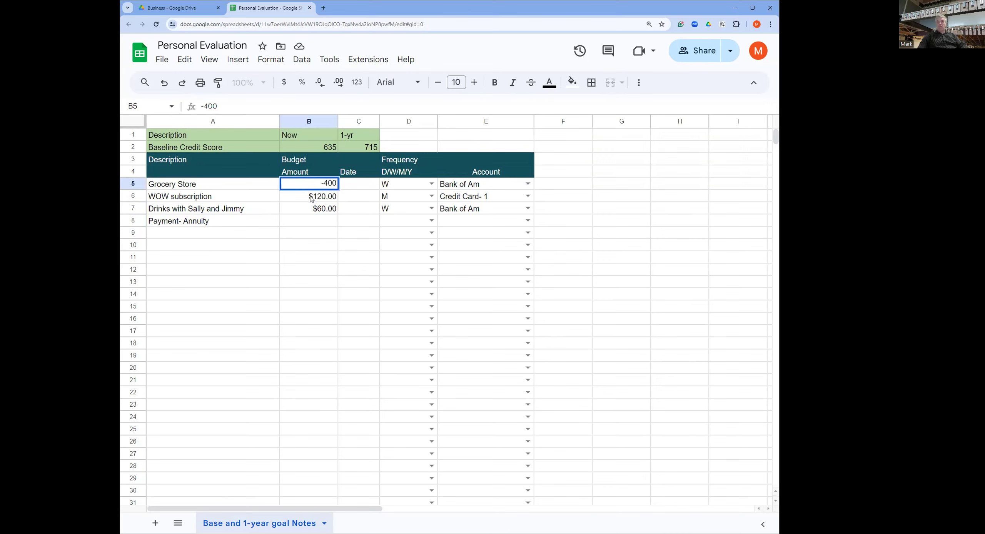
pyautogui.doubleClick(310, 197)
pyautogui.write('-120')
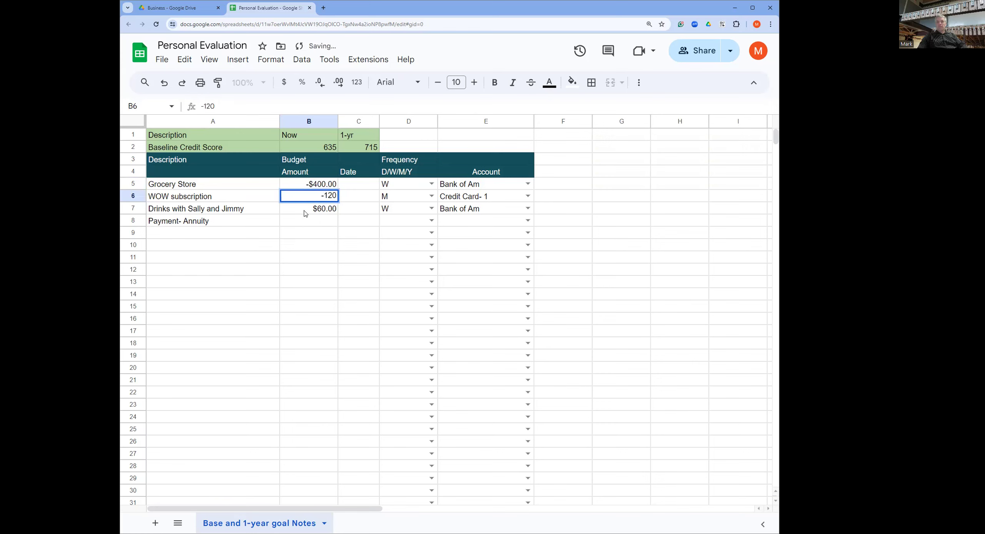
pyautogui.doubleClick(311, 210)
pyautogui.write('-60')
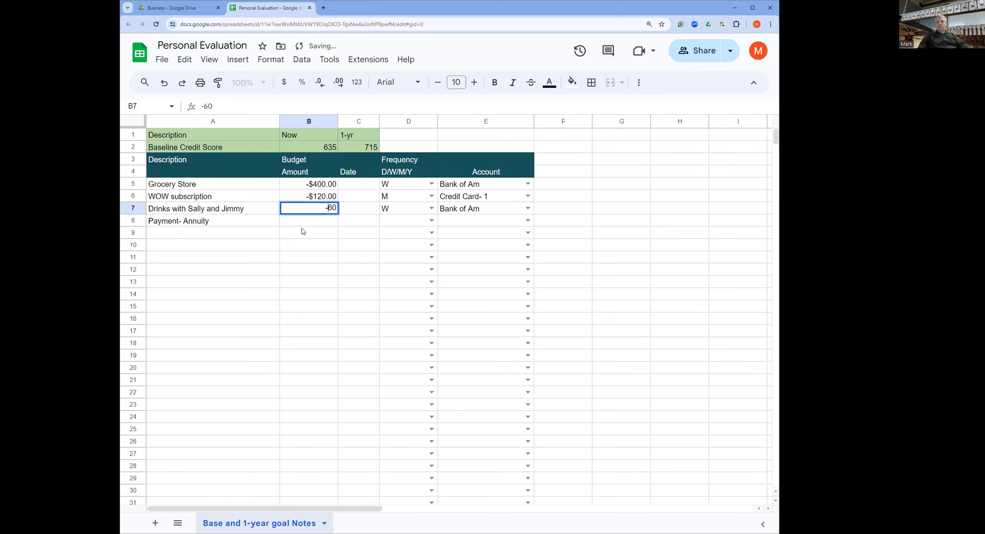
pyautogui.press('Return')
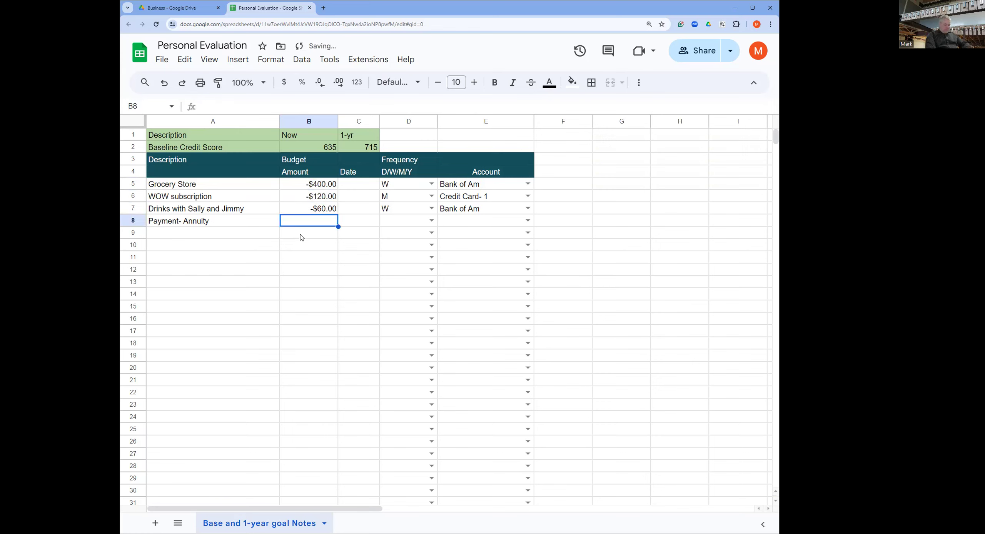
# Enter a budget amount of 400 in row 8 and change that row's description to "Payment- compensation".
pyautogui.write('400')
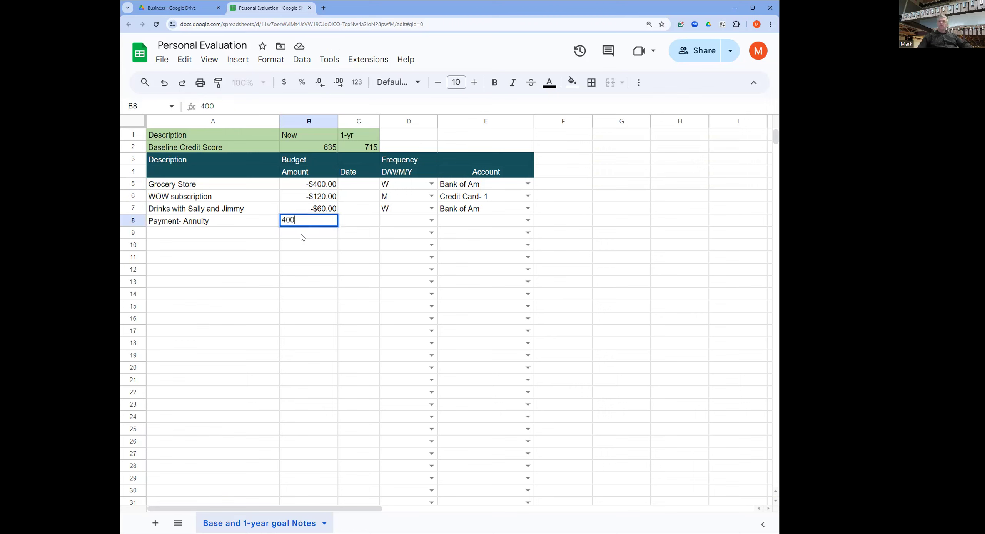
pyautogui.tripleClick(217, 222)
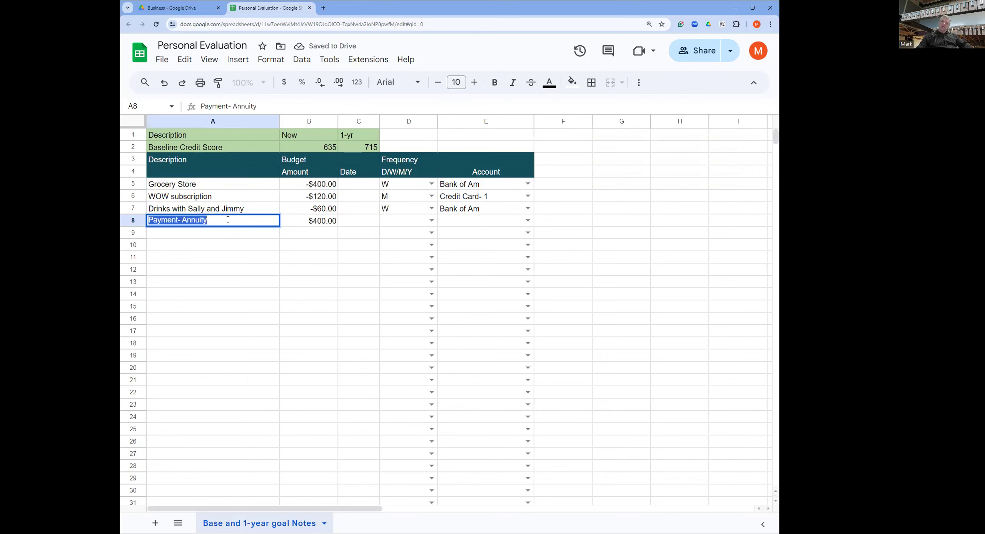
pyautogui.click(228, 219)
pyautogui.press('BackSpace')
pyautogui.press('BackSpace')
pyautogui.press('BackSpace')
pyautogui.press('BackSpace')
pyautogui.press('BackSpace')
pyautogui.press('BackSpace')
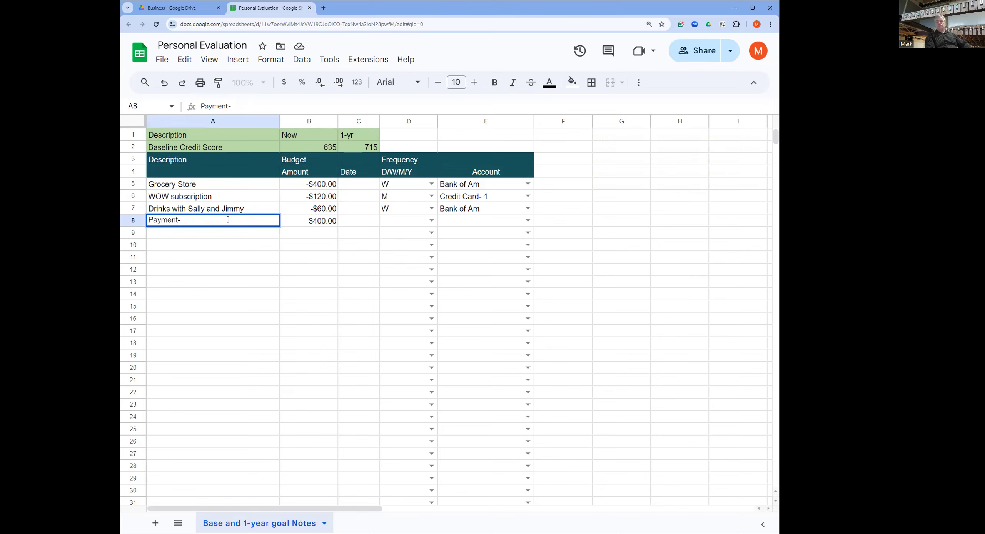
pyautogui.write('compensation')
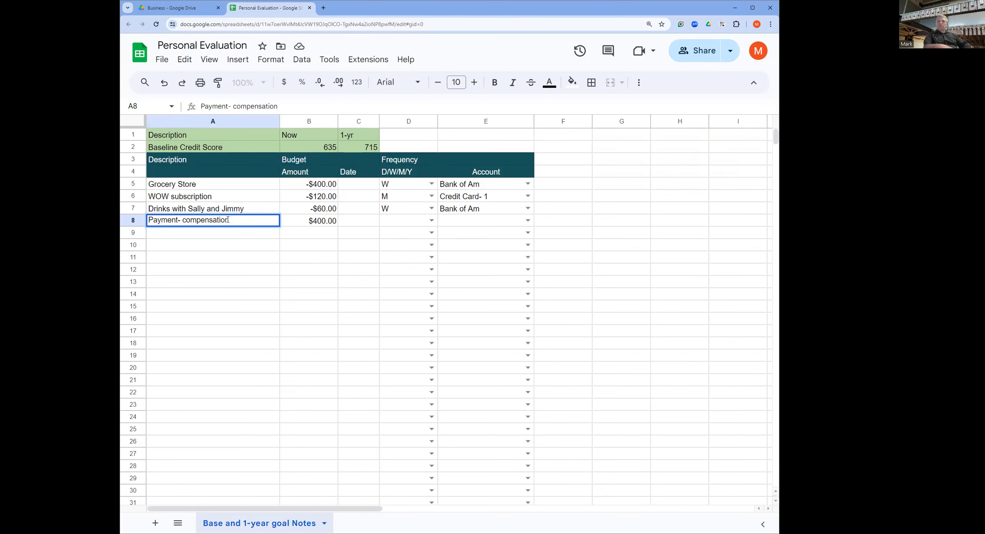
# Set the Payment- compensation row's frequency to M and its account to Bank of Am.
pyautogui.click(389, 223)
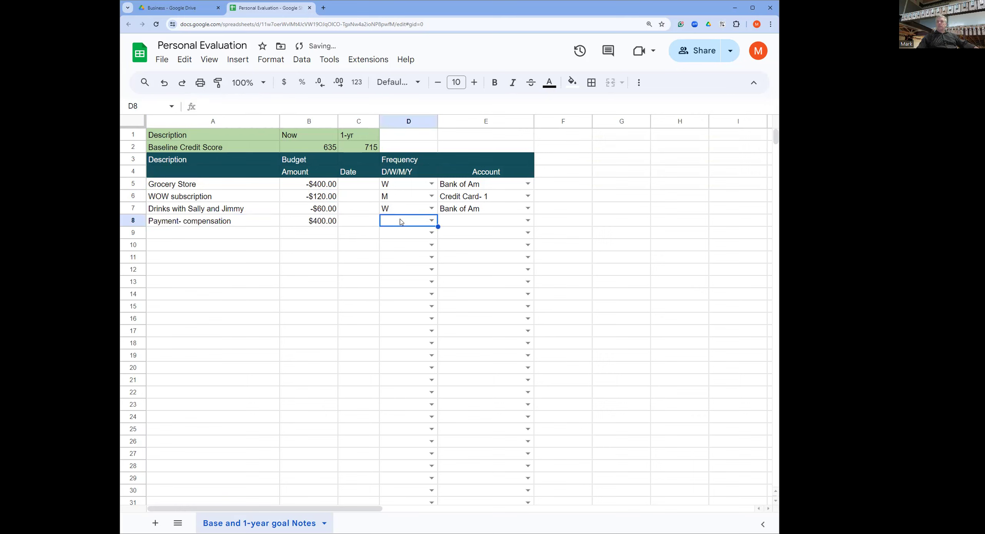
pyautogui.click(432, 222)
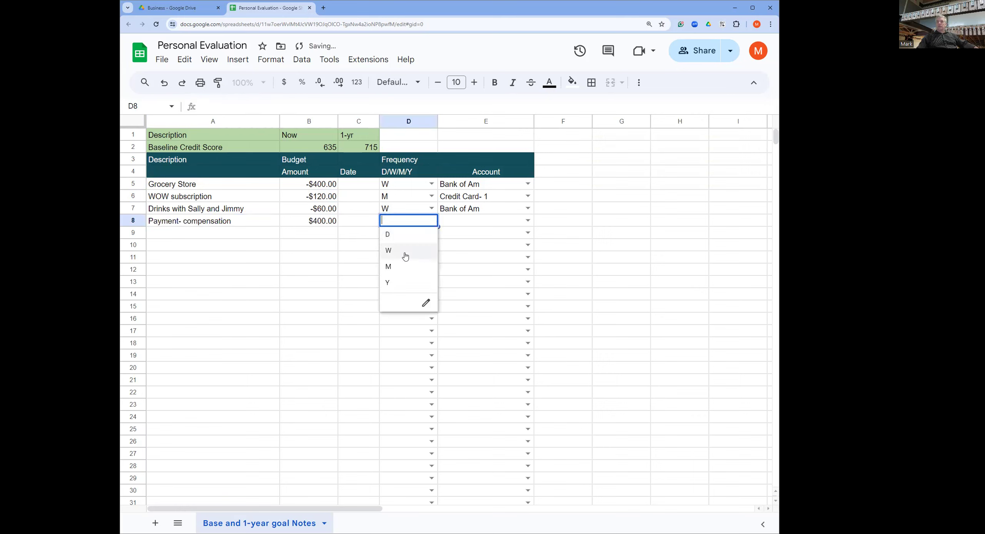
pyautogui.click(404, 266)
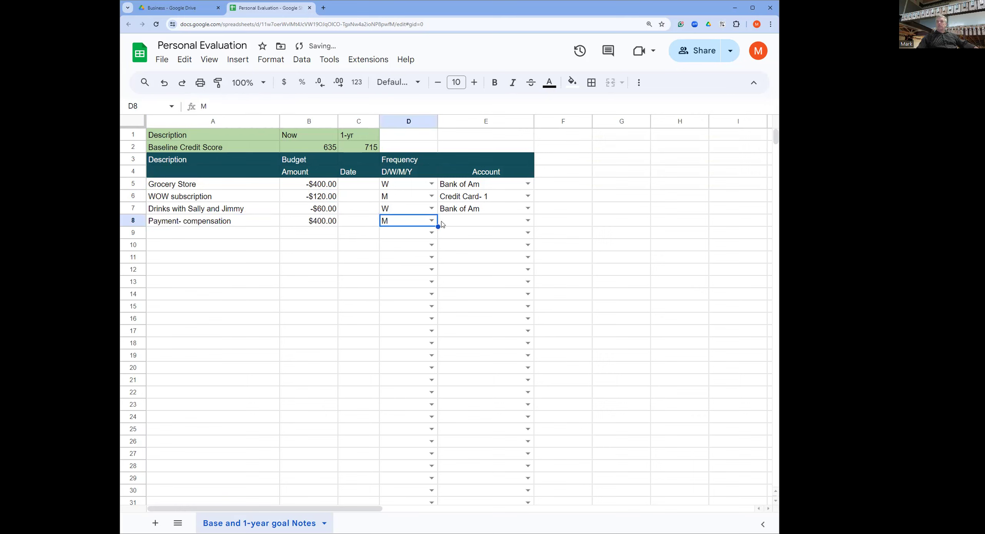
pyautogui.click(528, 220)
pyautogui.click(500, 232)
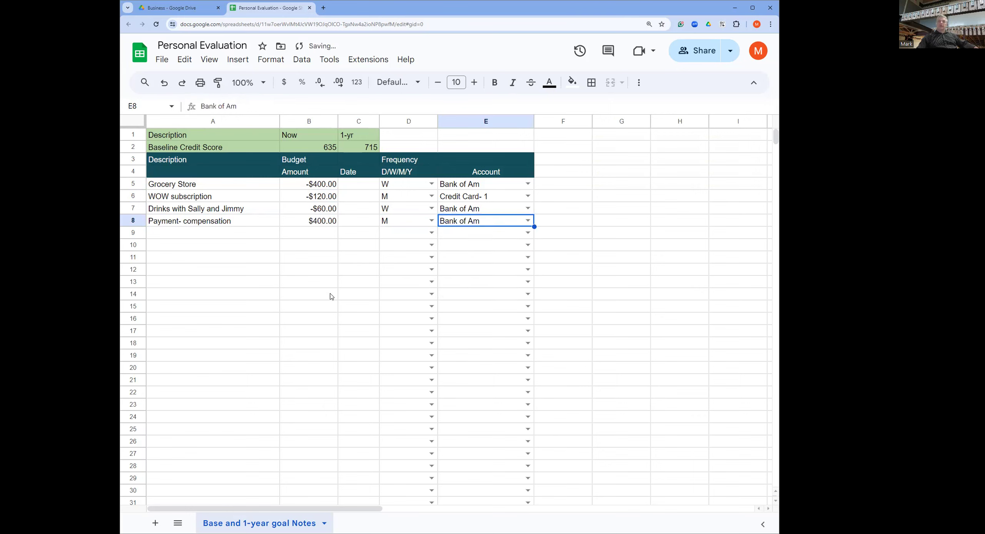
# Enter "Phone", "Car payment" and a coffee expense with the person's name as descriptions in rows 9 to 11.
pyautogui.click(227, 235)
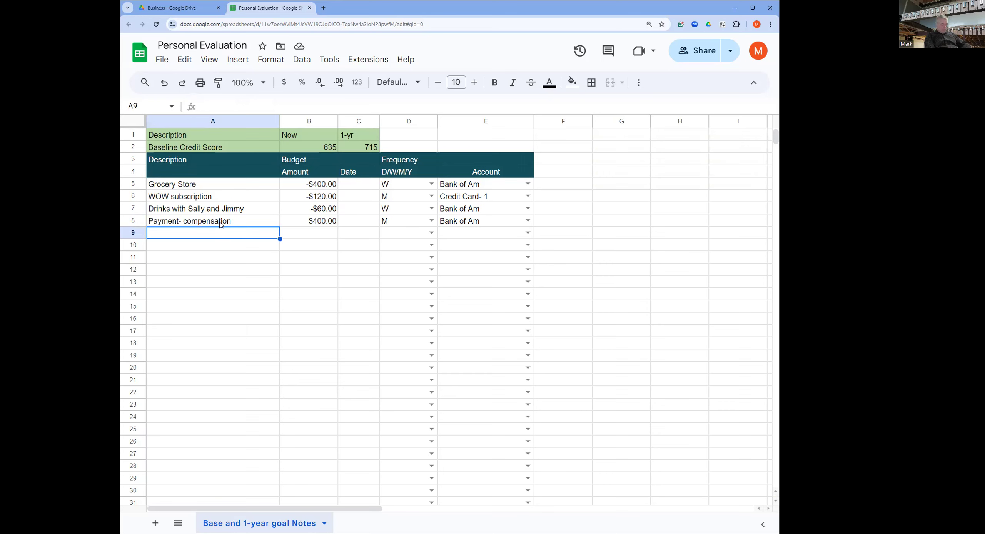
pyautogui.write('Phone')
pyautogui.press('Return')
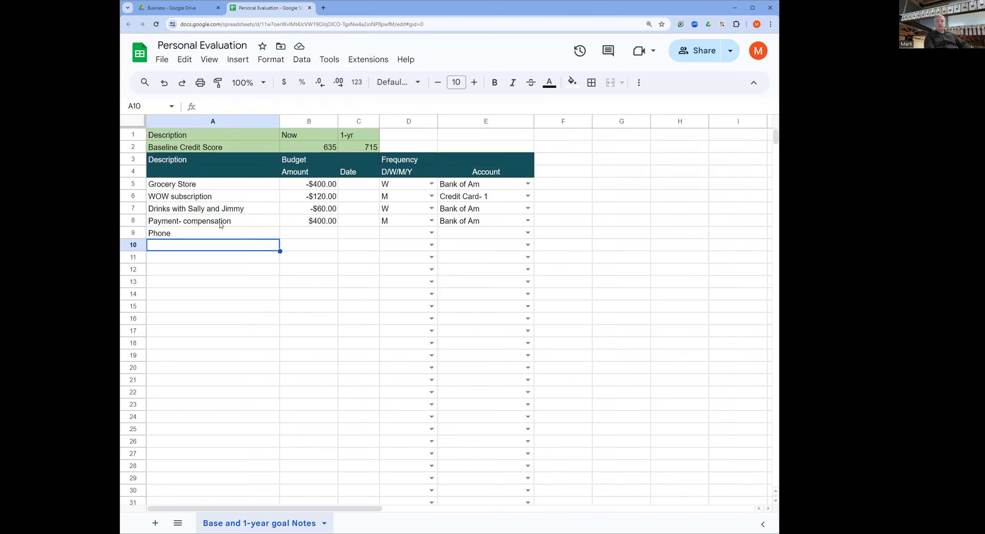
pyautogui.write('Car payment')
pyautogui.press('Return')
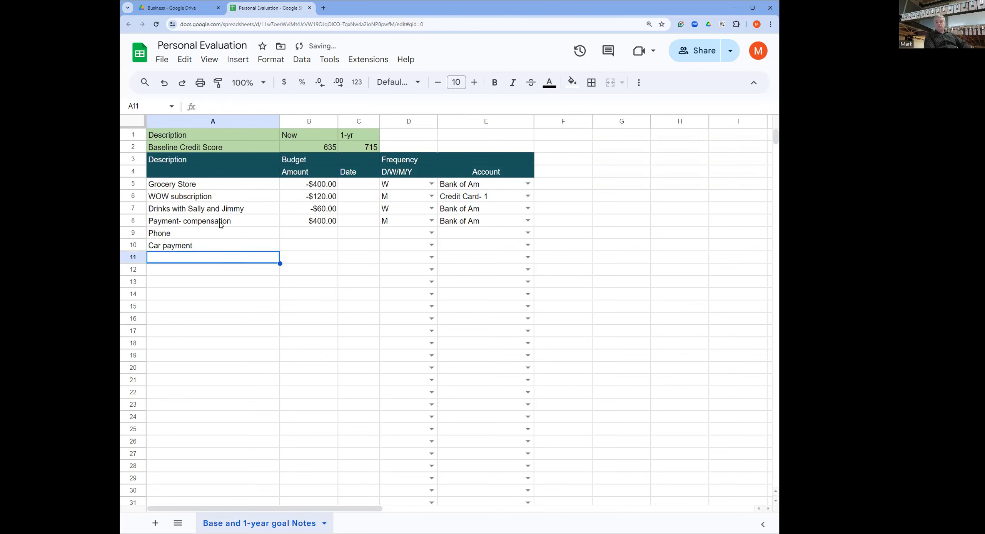
pyautogui.write('Coffee')
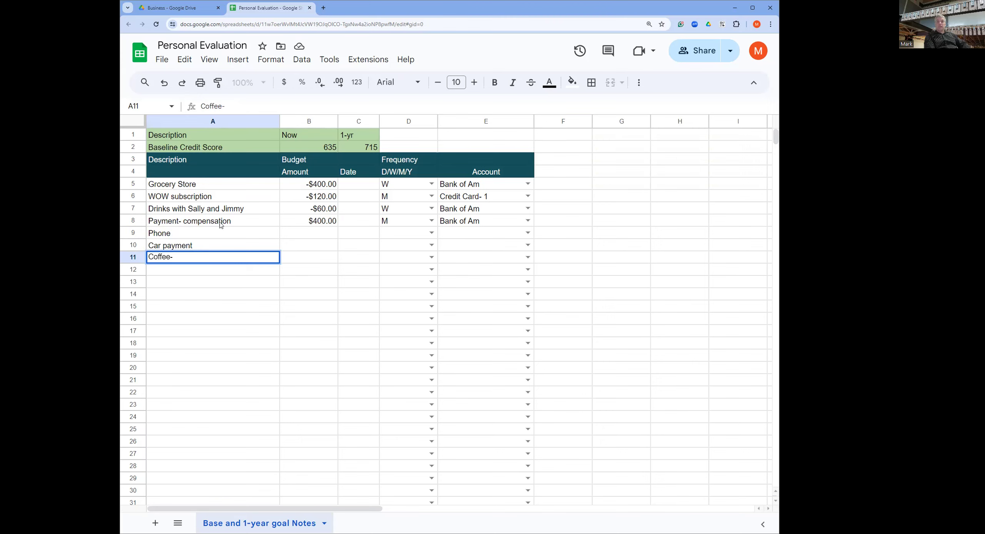
pyautogui.write('- Sally')
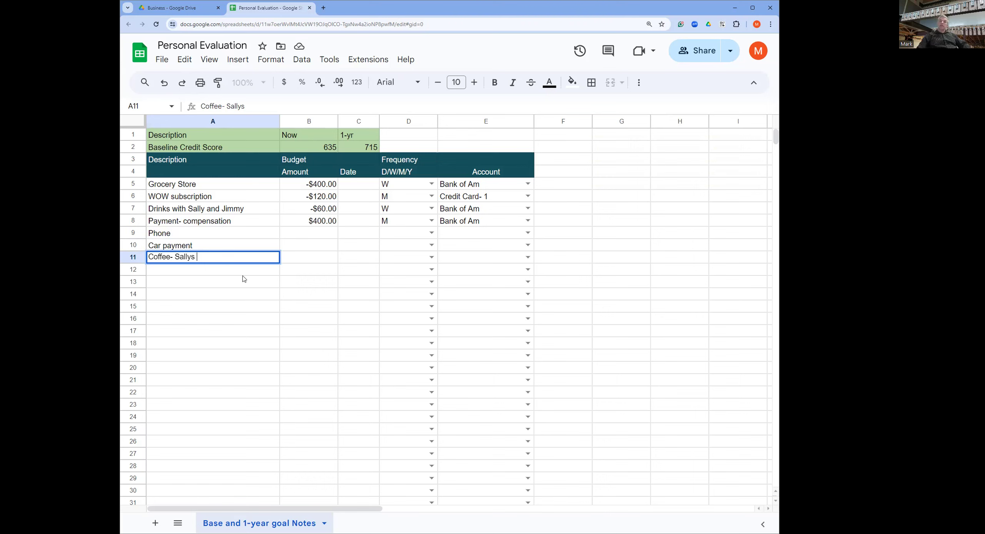
pyautogui.write('s')
pyautogui.press('Return')
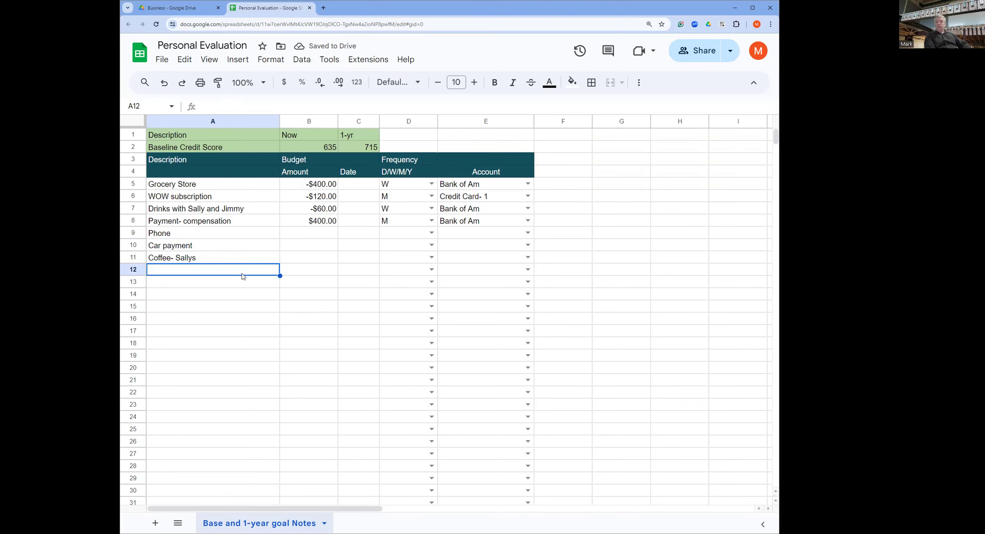
# Enter "Subscriptions to whatever" as the description in row 12.
pyautogui.write('Subscrt')
pyautogui.press('BackSpace')
pyautogui.write('i')
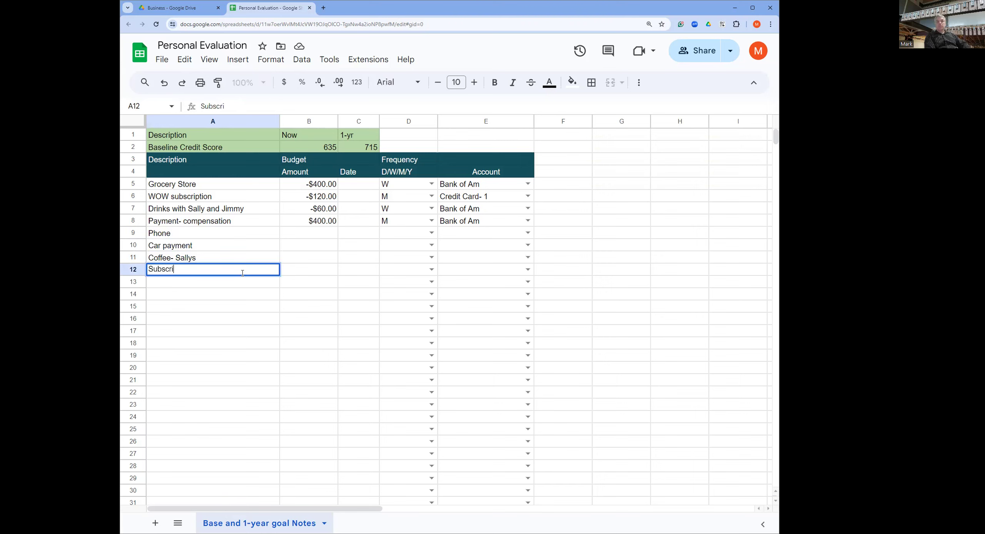
pyautogui.write('o')
pyautogui.press('BackSpace')
pyautogui.write('ptions to waht')
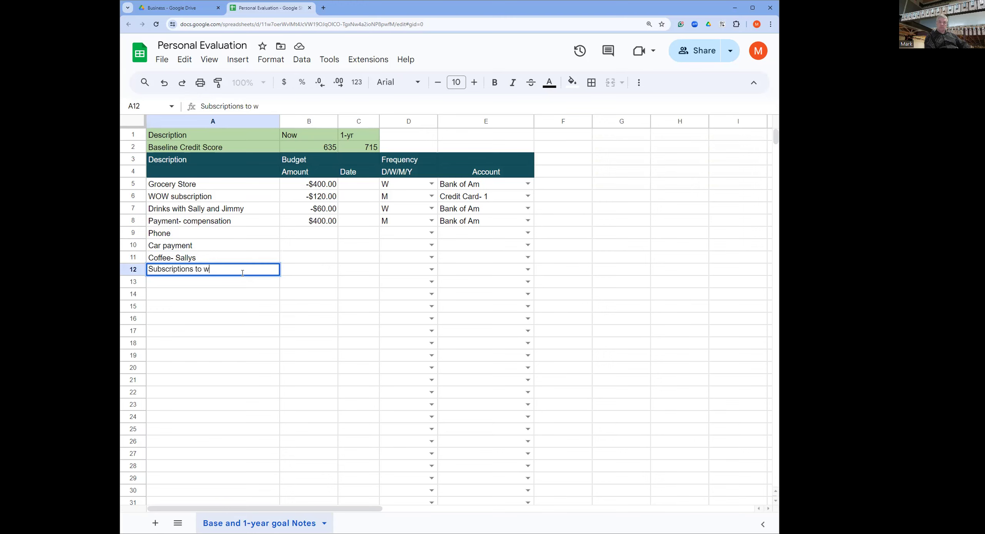
pyautogui.press('BackSpace')
pyautogui.press('BackSpace')
pyautogui.press('BackSpace')
pyautogui.write('hates')
pyautogui.press('BackSpace')
pyautogui.write('ver')
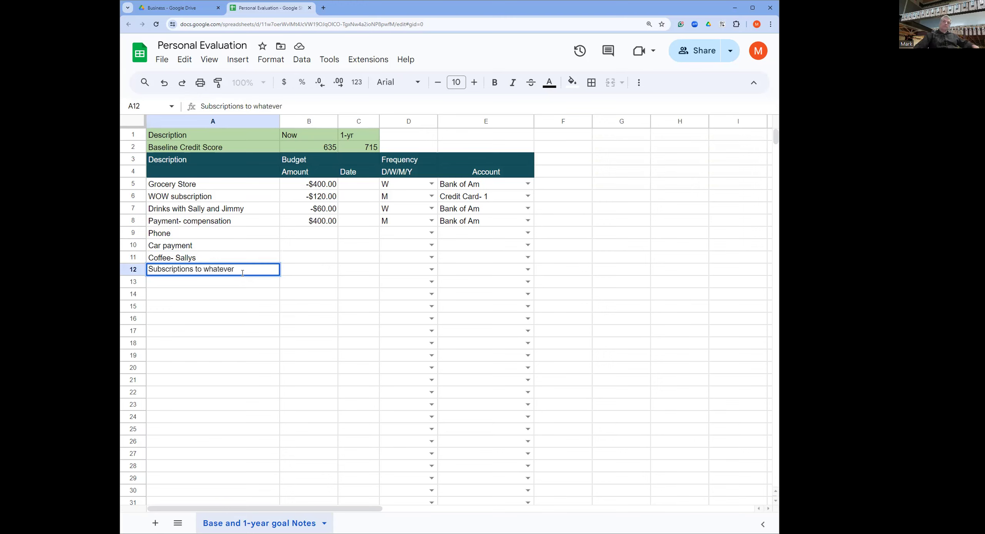
pyautogui.click(235, 289)
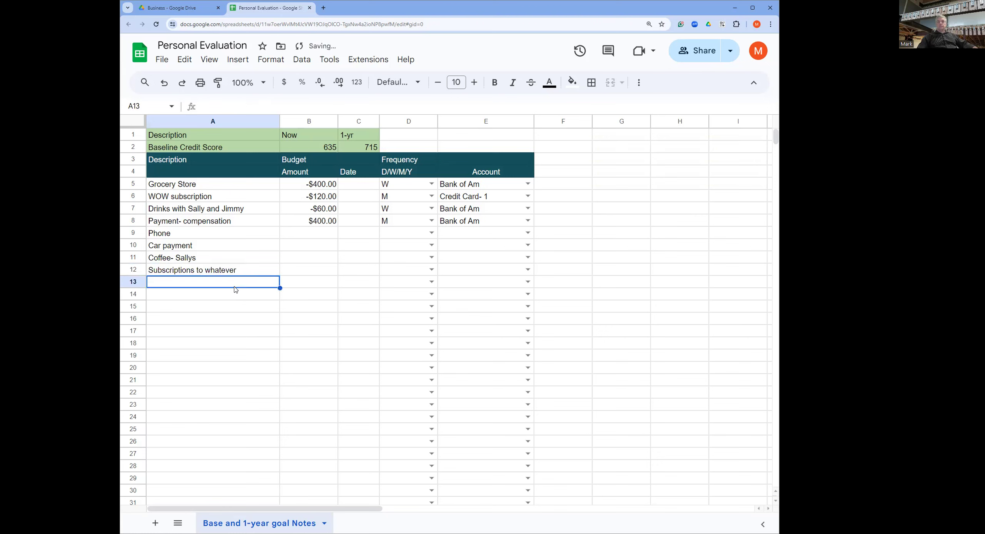
# Append "- 1" to the subscriptions description in row 12 and fill it down to row 13 as "Subscriptions to whatever- 2".
pyautogui.doubleClick(250, 269)
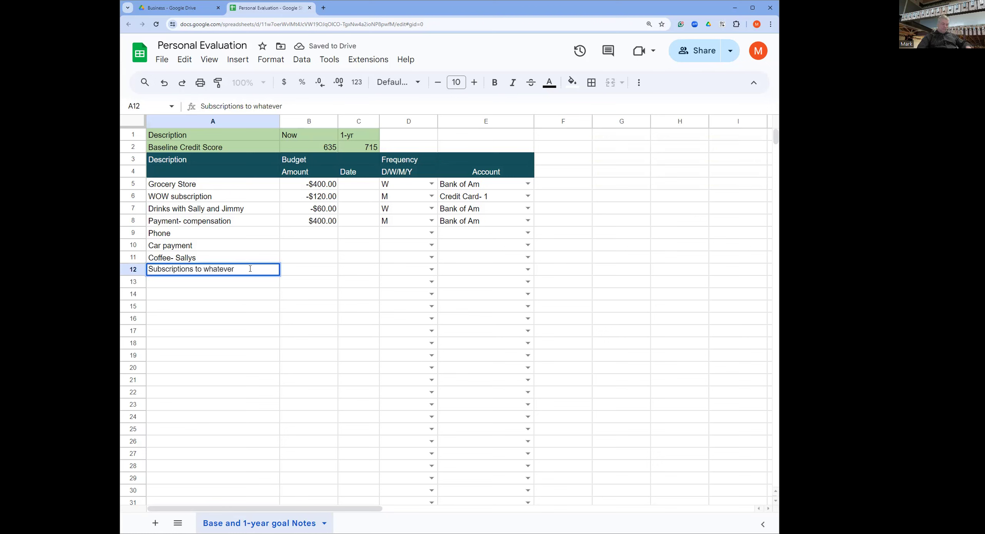
pyautogui.write('- 1')
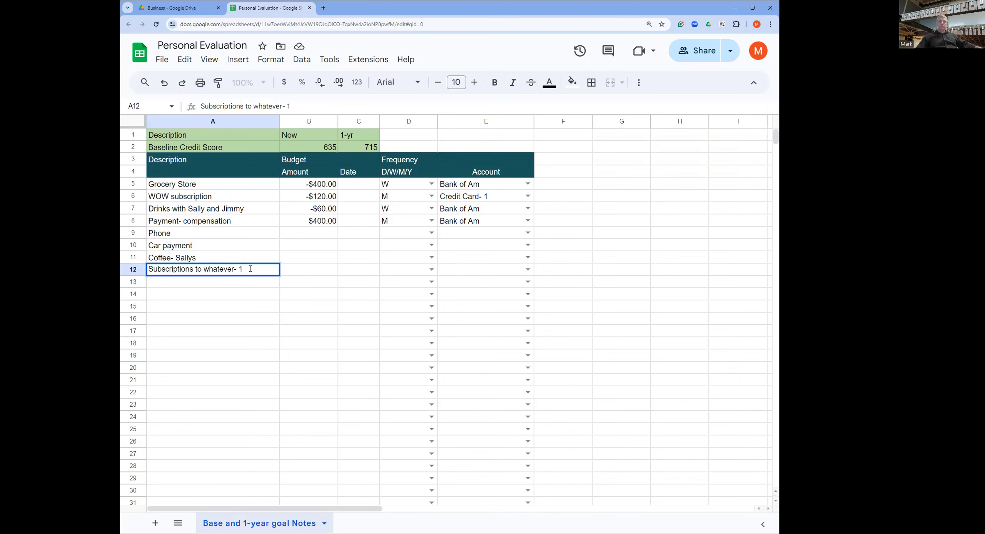
pyautogui.press('Return')
pyautogui.click(252, 274)
pyautogui.moveTo(279, 276); pyautogui.dragTo(269, 285)
pyautogui.click(238, 298)
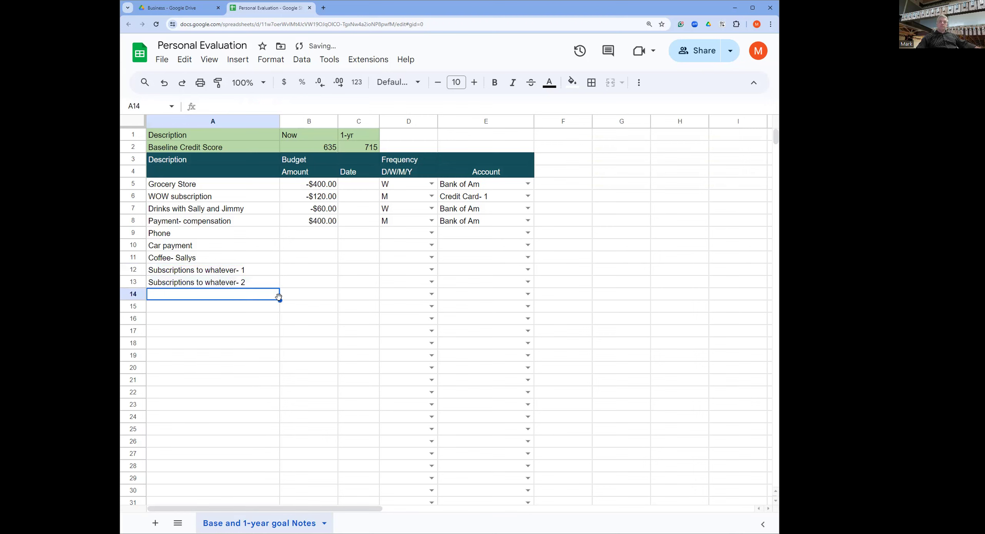
# Enter budget amounts of 35 for Subscriptions to whatever- 2 and 25 for Subscriptions to whatever- 1, both with frequency M.
pyautogui.click(330, 284)
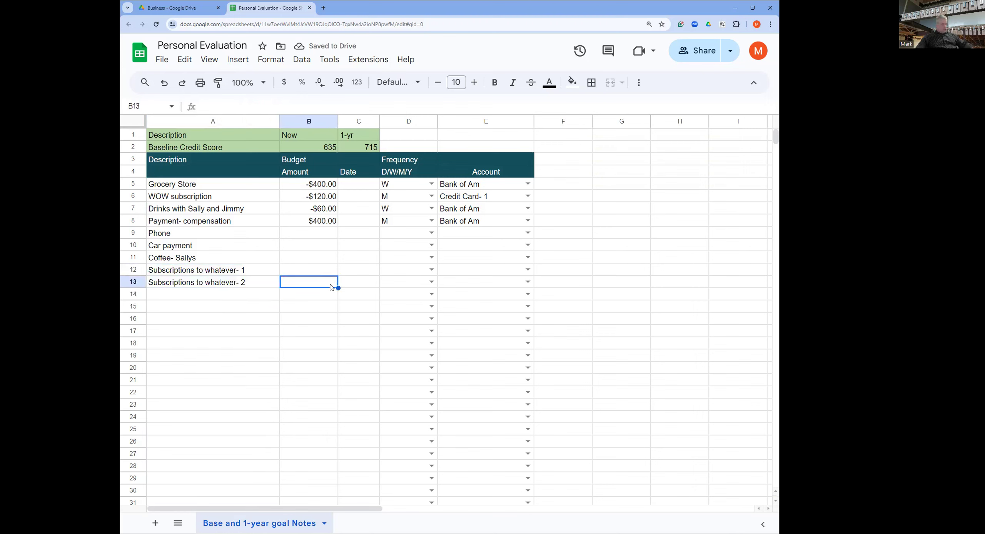
pyautogui.write('35')
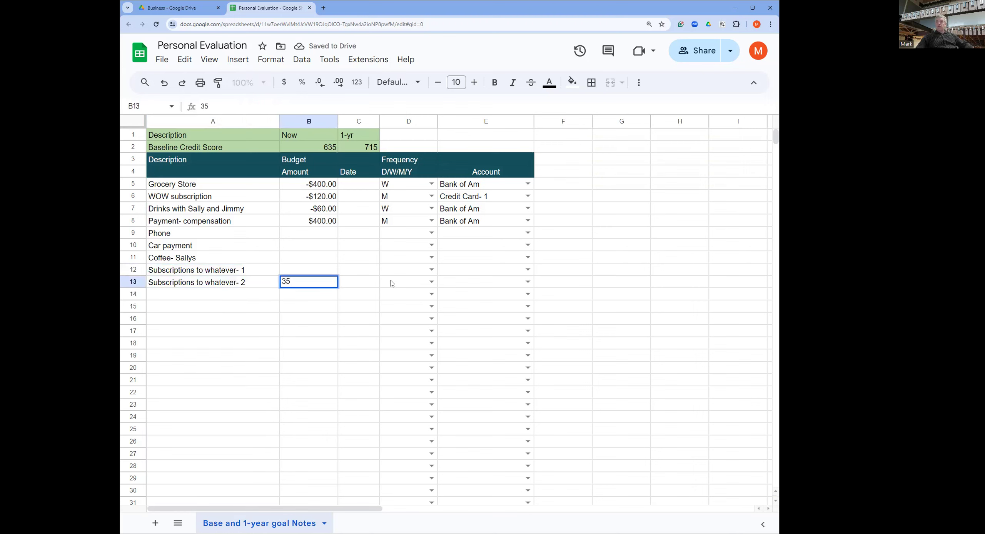
pyautogui.click(431, 283)
pyautogui.click(398, 325)
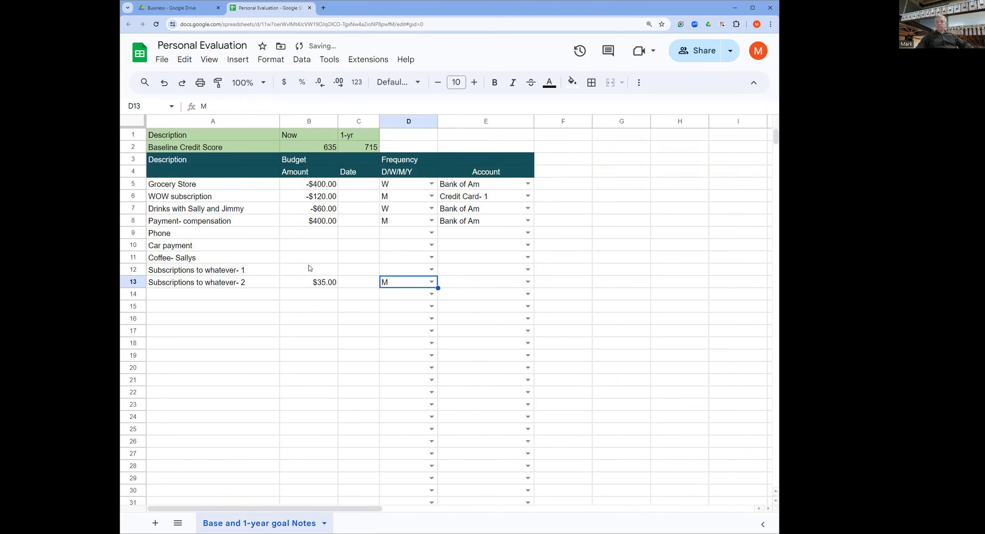
pyautogui.click(331, 266)
pyautogui.write('25')
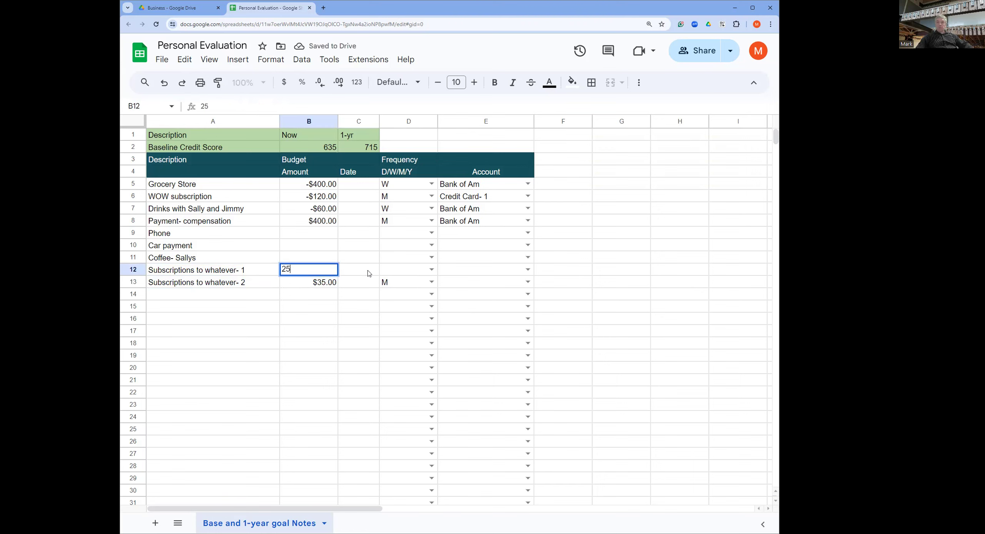
pyautogui.click(430, 269)
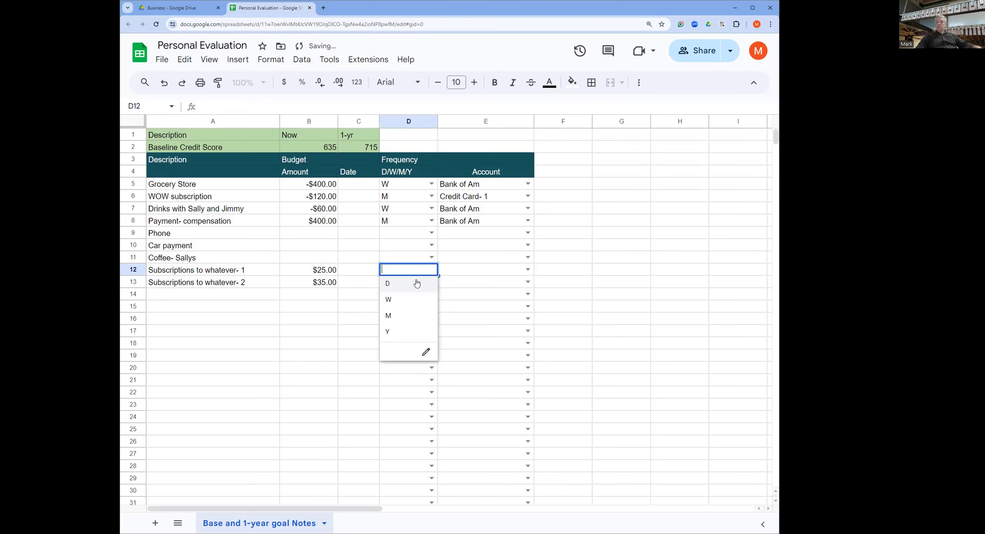
pyautogui.click(408, 317)
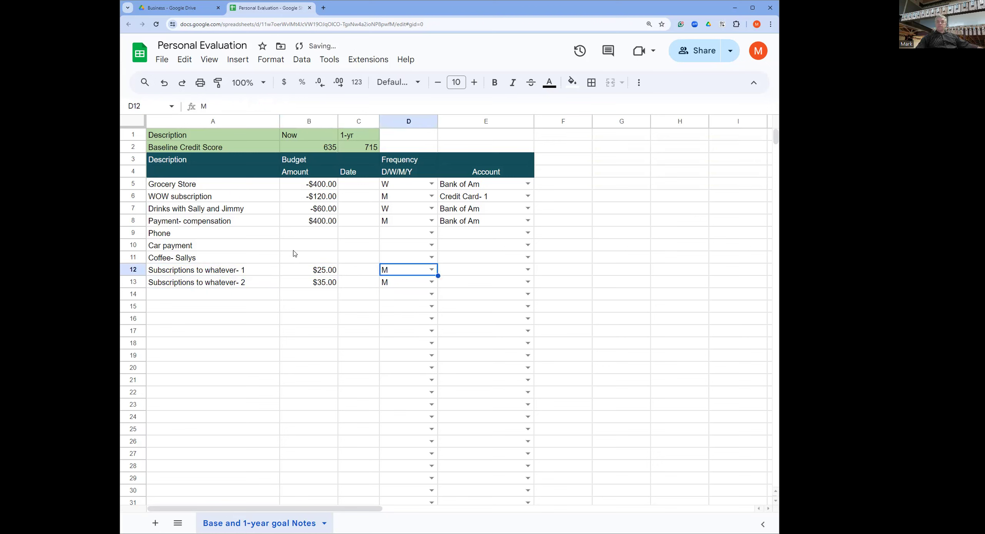
# Enter 4 with frequency D for the coffee row and 450 with frequency M for the Car payment row.
pyautogui.click(311, 259)
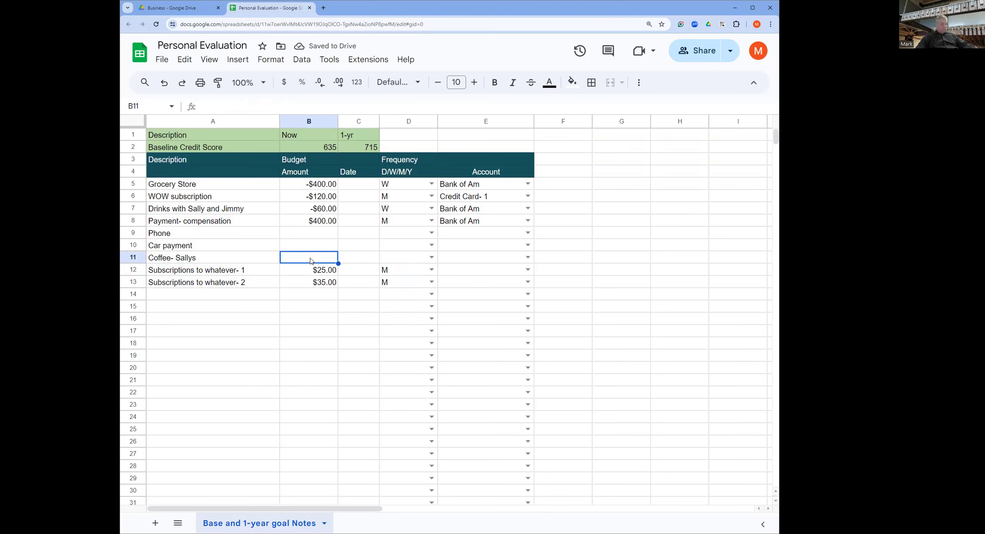
pyautogui.write('4')
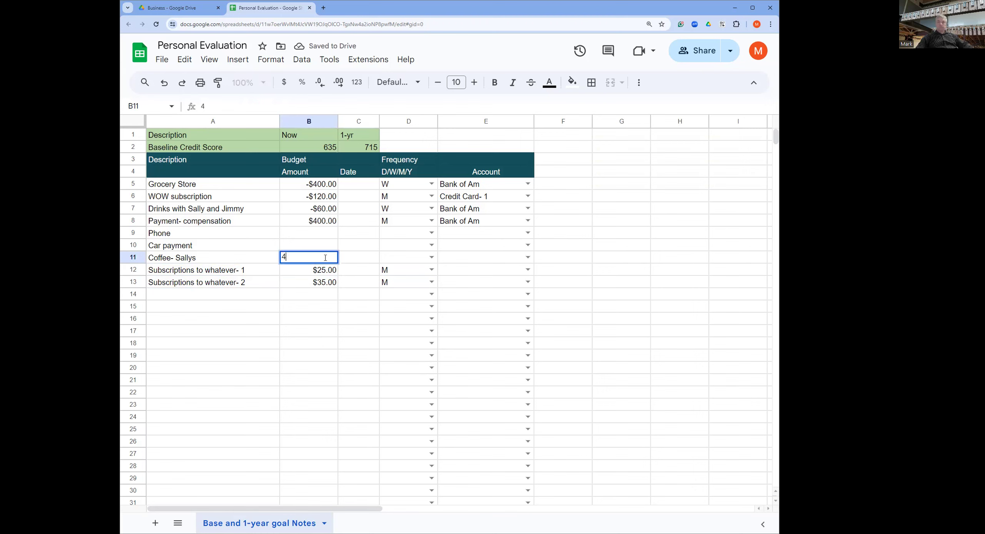
pyautogui.click(430, 256)
pyautogui.click(397, 272)
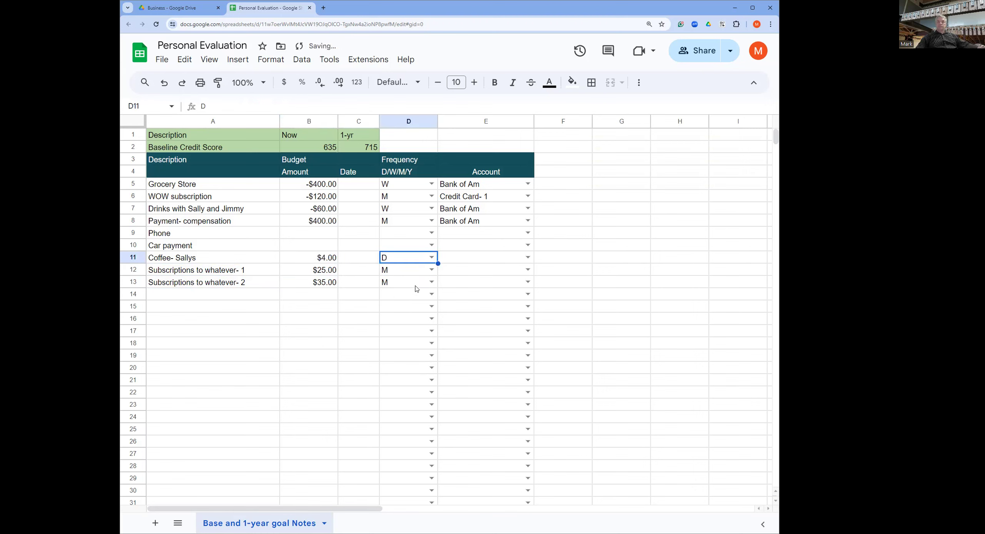
pyautogui.click(325, 247)
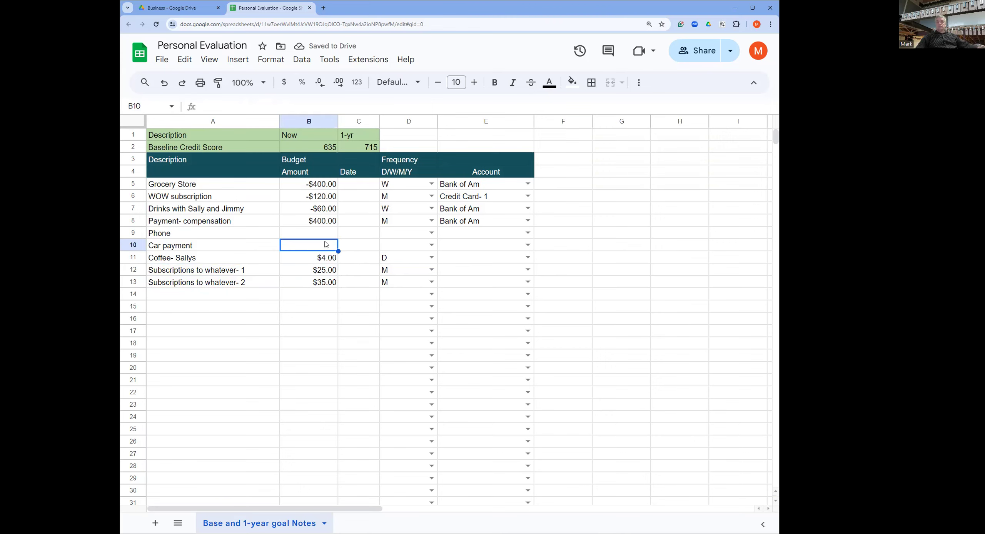
pyautogui.write('450')
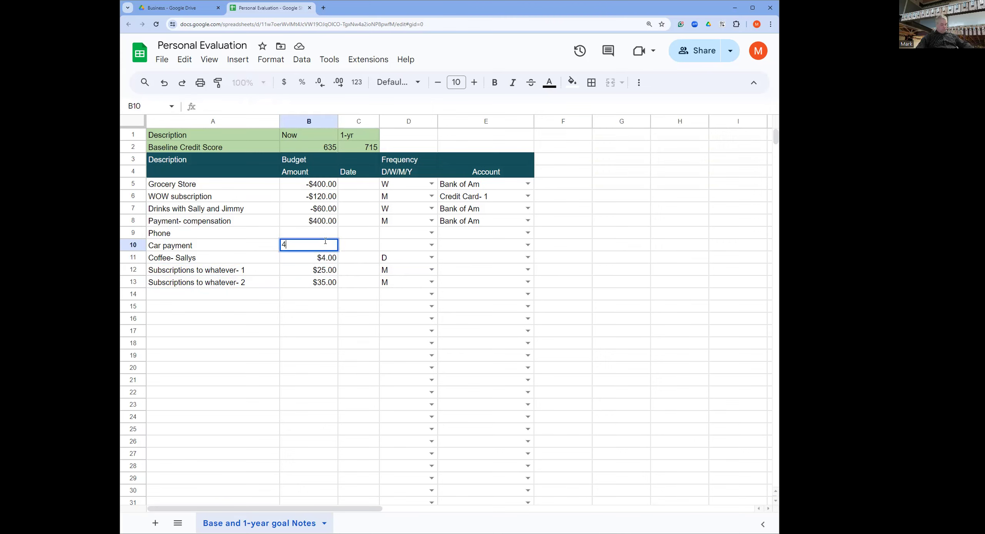
pyautogui.click(430, 245)
pyautogui.click(402, 287)
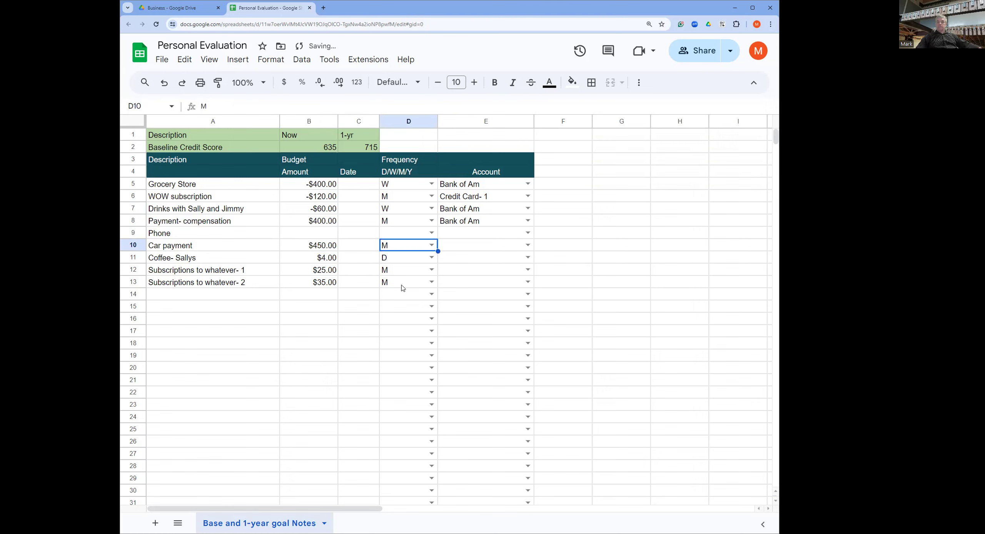
# Enter a budget amount of 90 with frequency M for the Phone row.
pyautogui.click(310, 233)
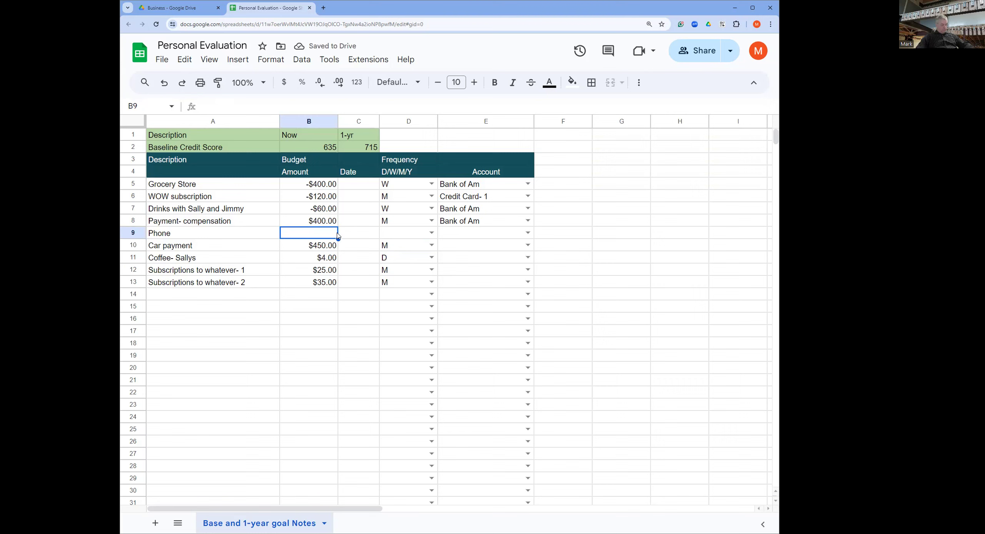
pyautogui.write('90')
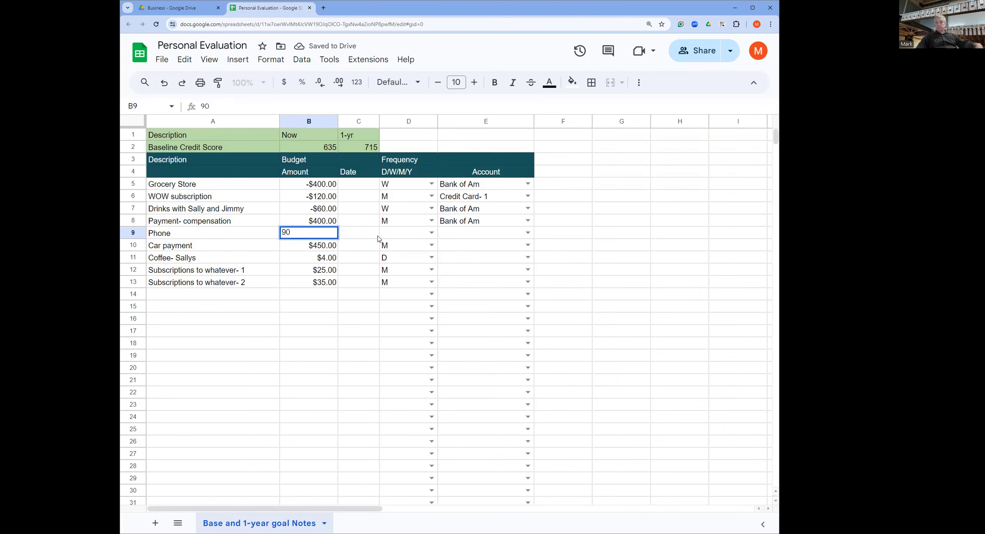
pyautogui.click(431, 232)
pyautogui.click(409, 279)
# Set the Phone row's account to Bank of Am and fill it down through row 13.
pyautogui.click(527, 233)
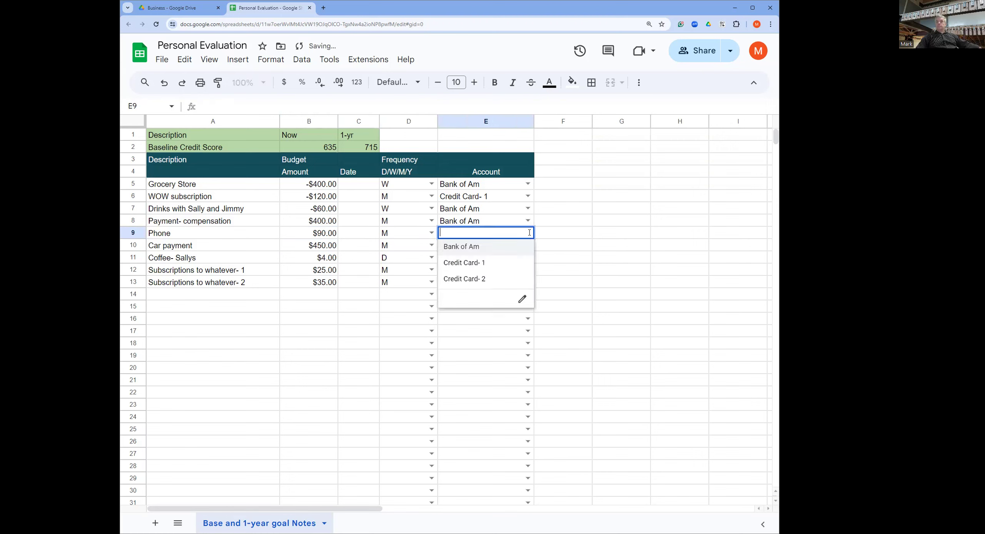
pyautogui.click(500, 253)
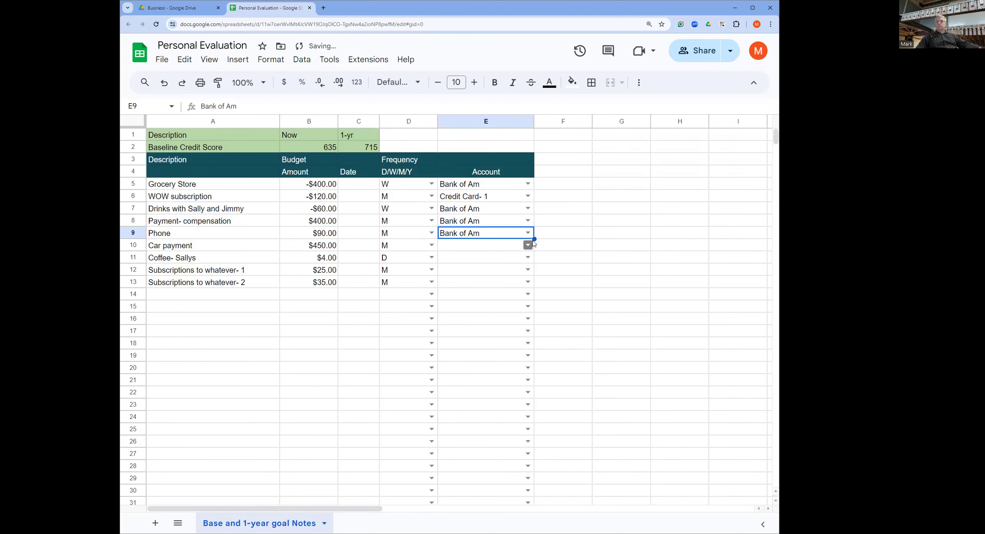
pyautogui.moveTo(534, 237); pyautogui.dragTo(527, 283)
pyautogui.click(250, 295)
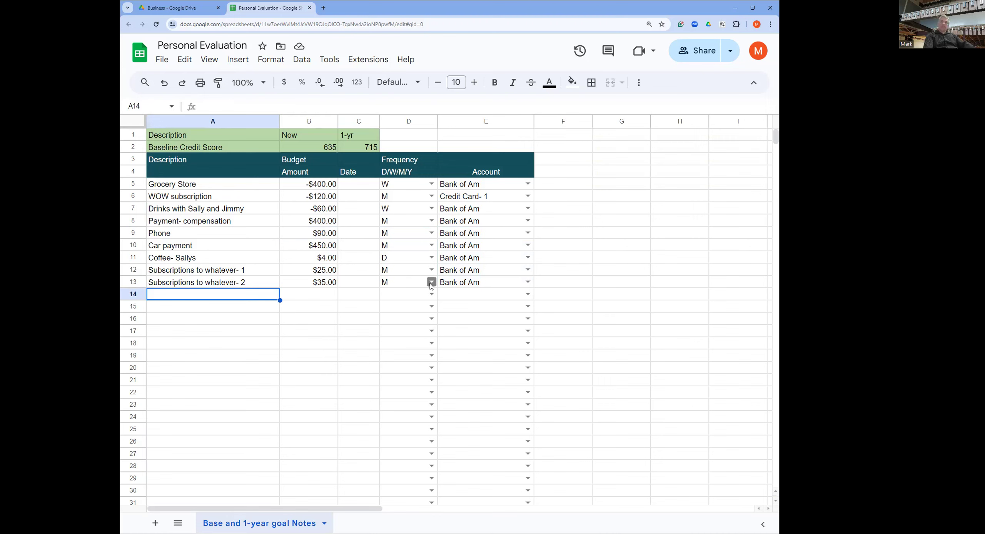
# Calculate the Grocery Store row's yearly amount in F5 with the formula =52*B5.
pyautogui.click(575, 175)
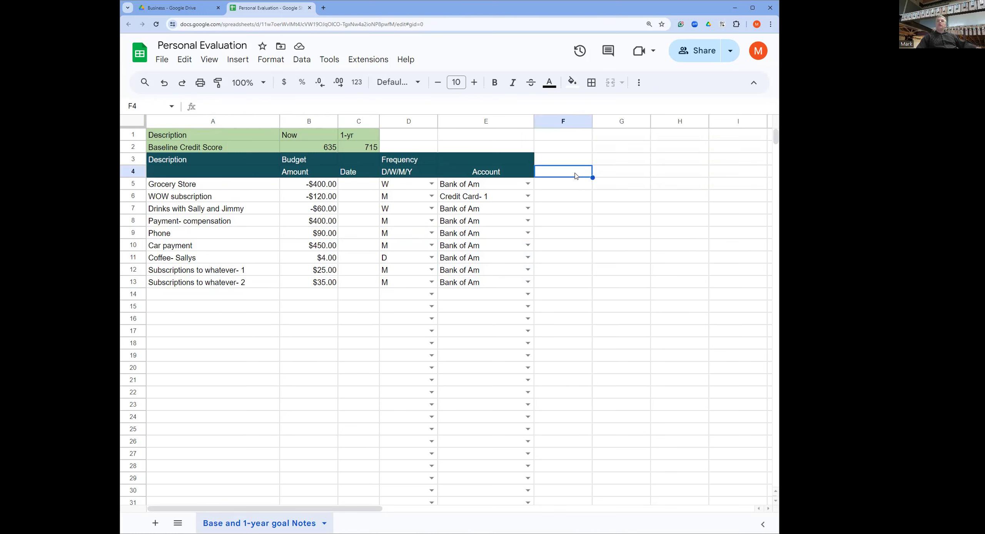
pyautogui.click(579, 189)
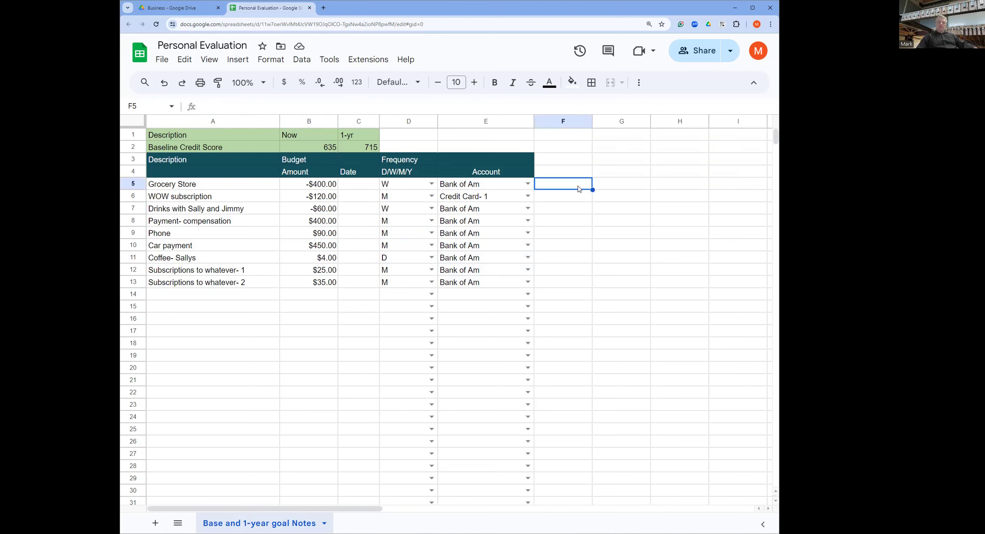
pyautogui.write('=')
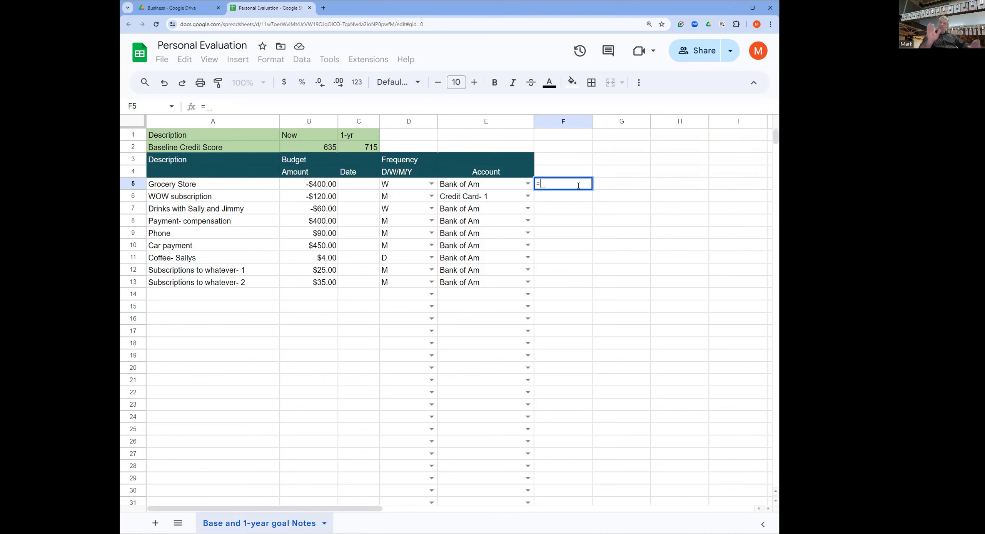
pyautogui.write('5')
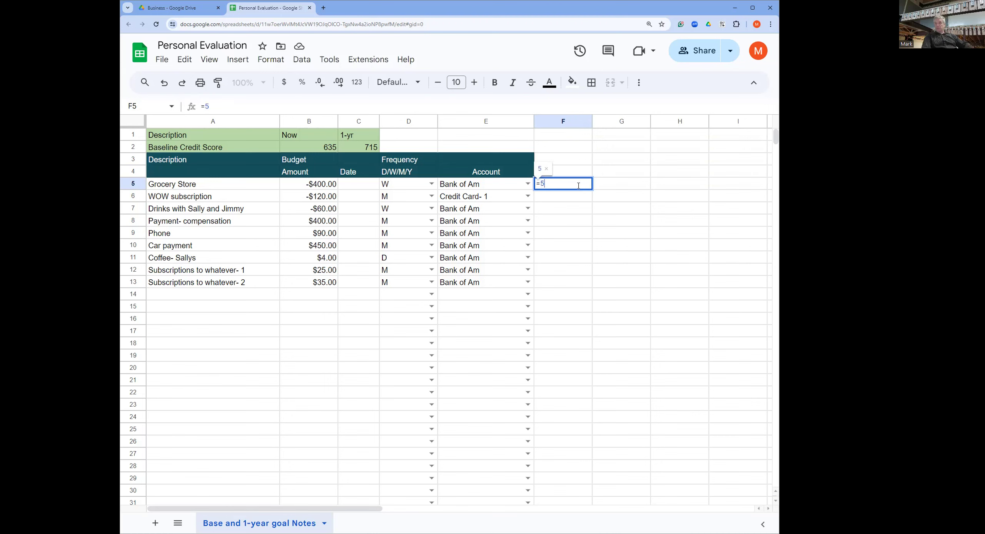
pyautogui.write('2*')
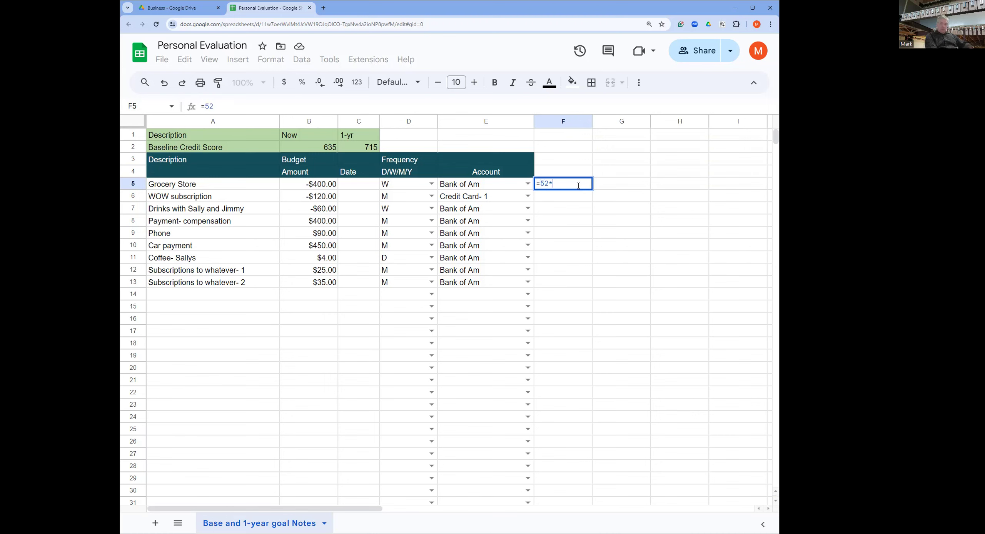
pyautogui.click(329, 186)
pyautogui.press('Return')
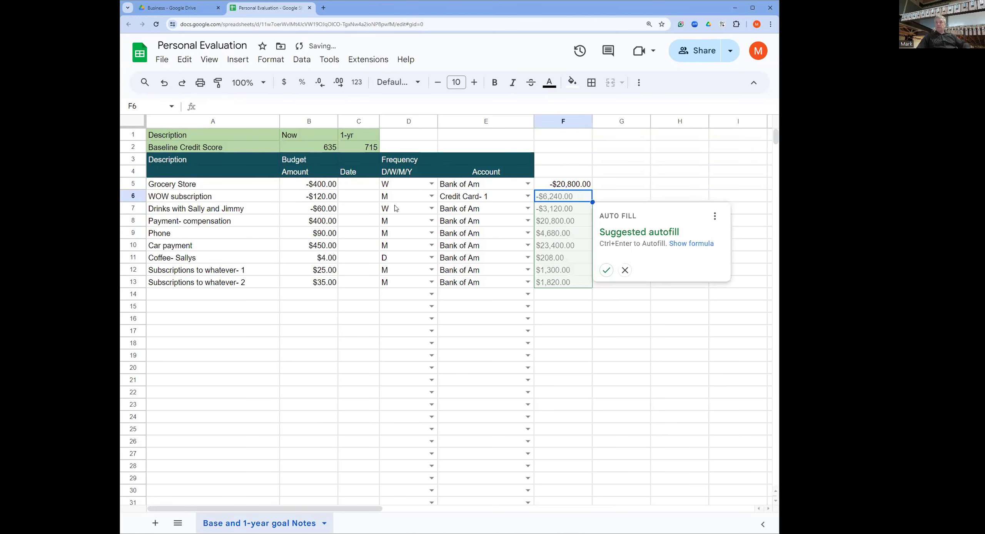
# Calculate the WOW subscription row's yearly amount in F6 with the formula =12*B6, without using the suggested autofill.
pyautogui.click(561, 199)
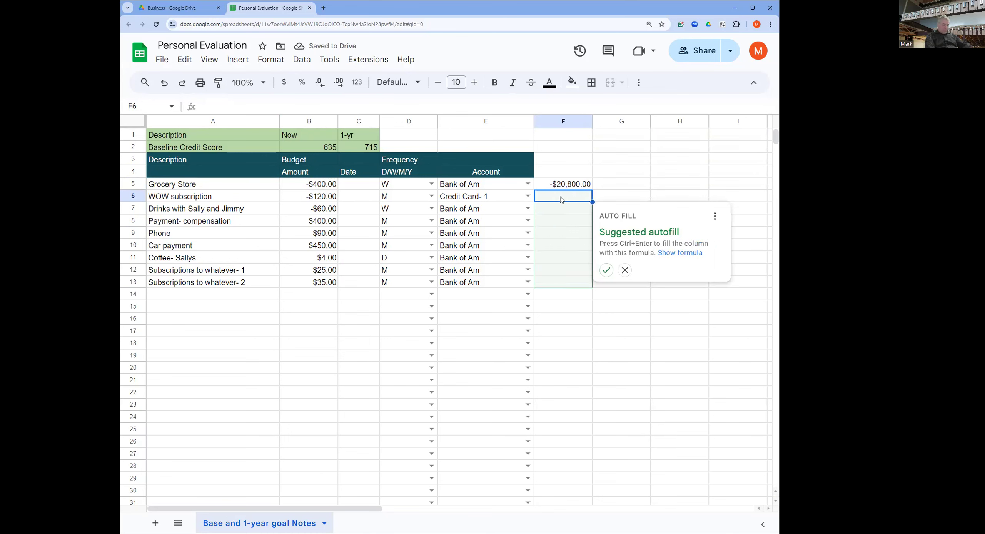
pyautogui.write('=12')
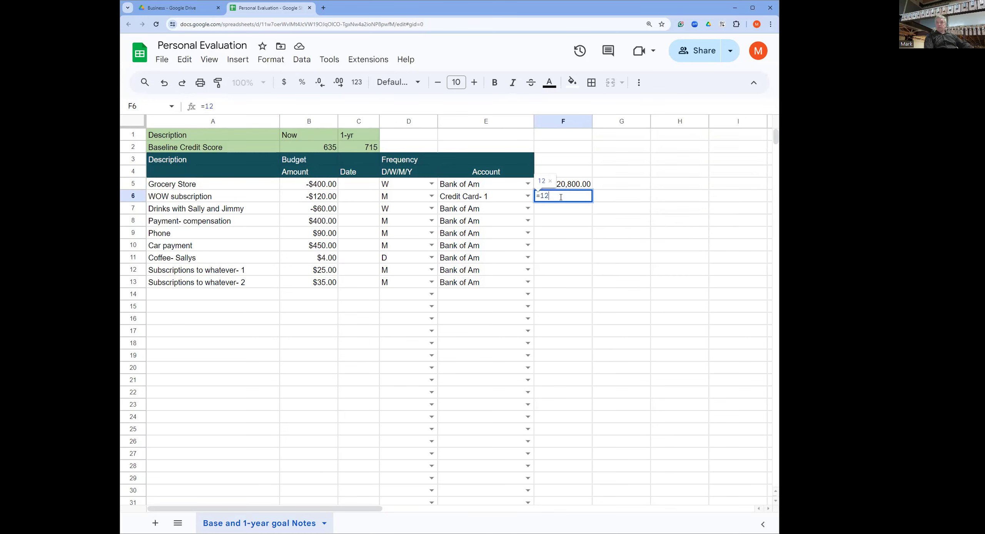
pyautogui.write('*')
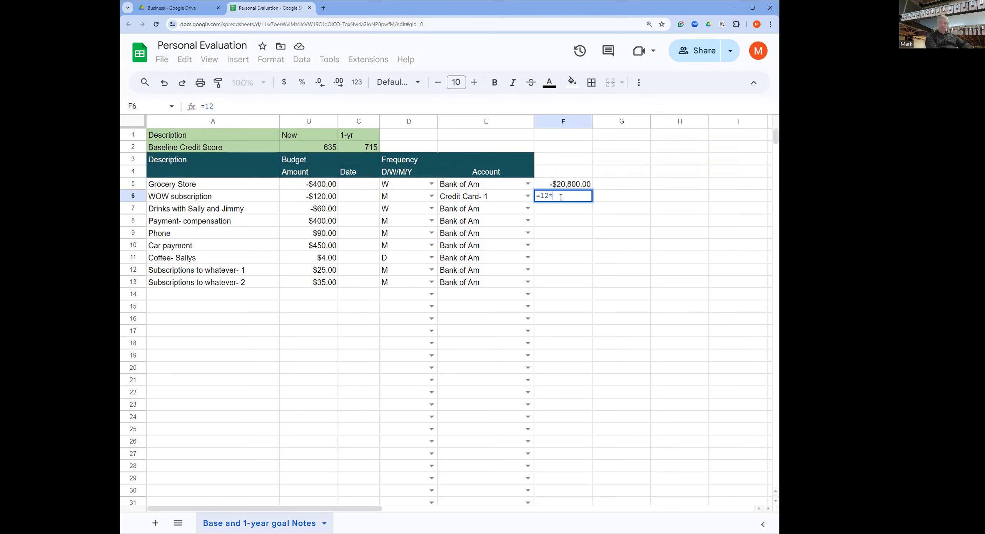
pyautogui.click(318, 200)
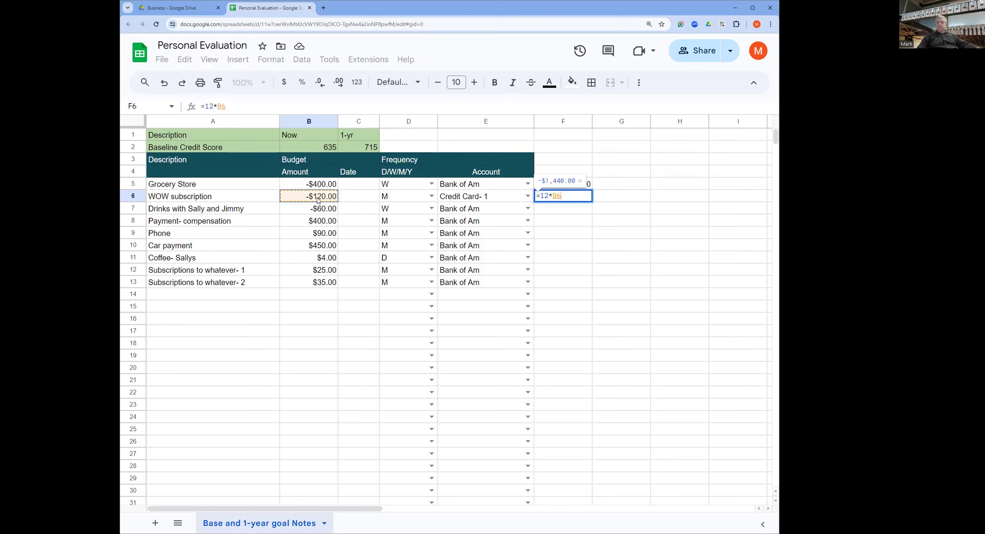
pyautogui.press('Return')
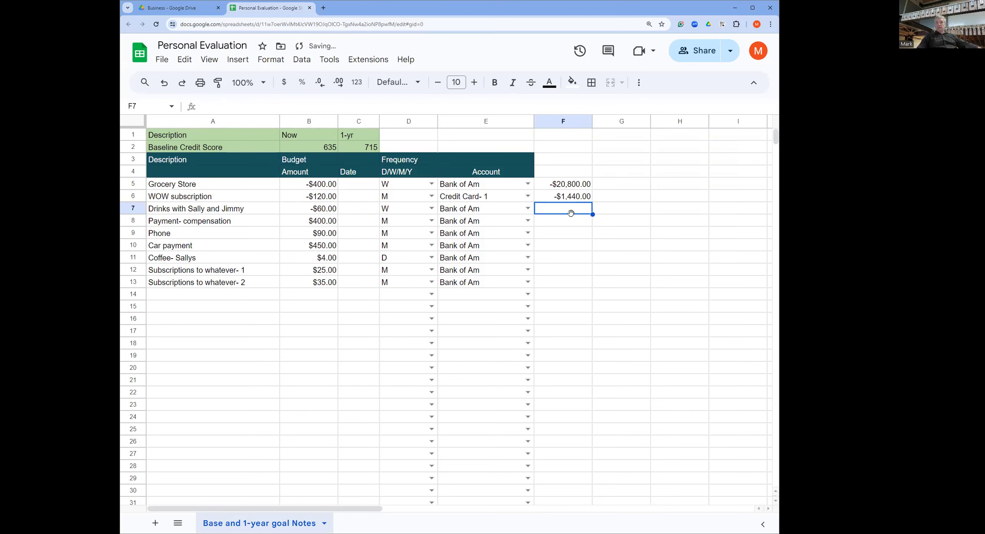
# Calculate the weekly drinks row's yearly amount in F7 with the formula =52*B7.
pyautogui.write('=52')
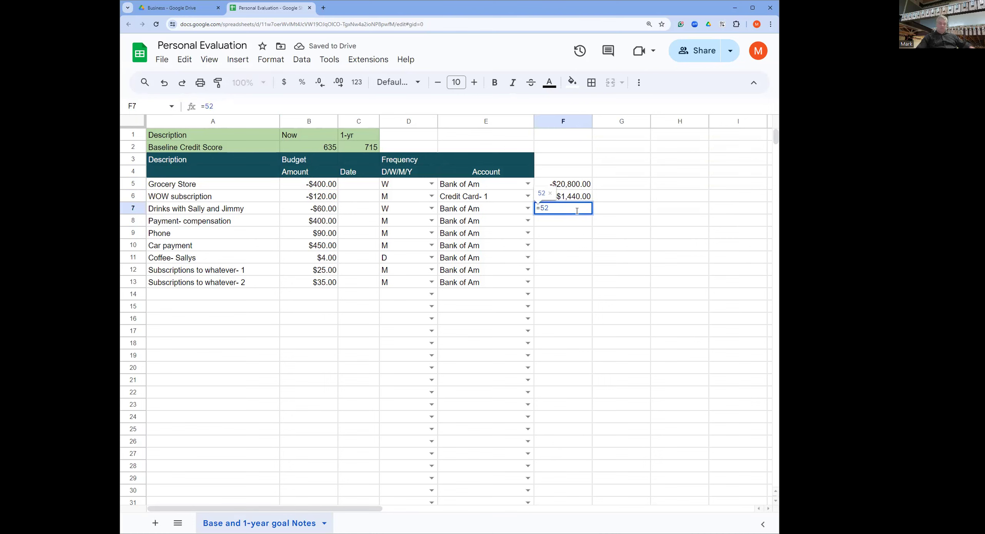
pyautogui.write('*')
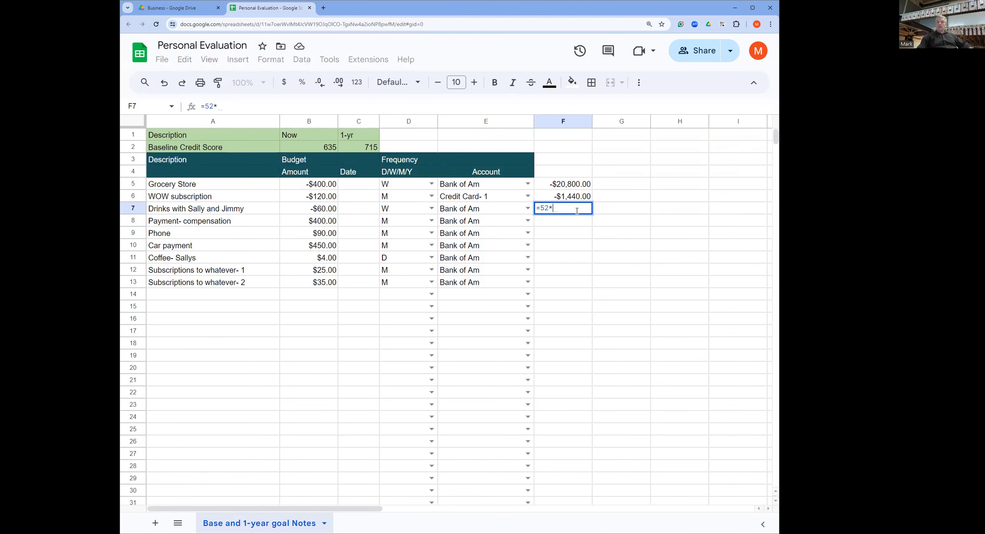
pyautogui.click(330, 210)
pyautogui.press('Return')
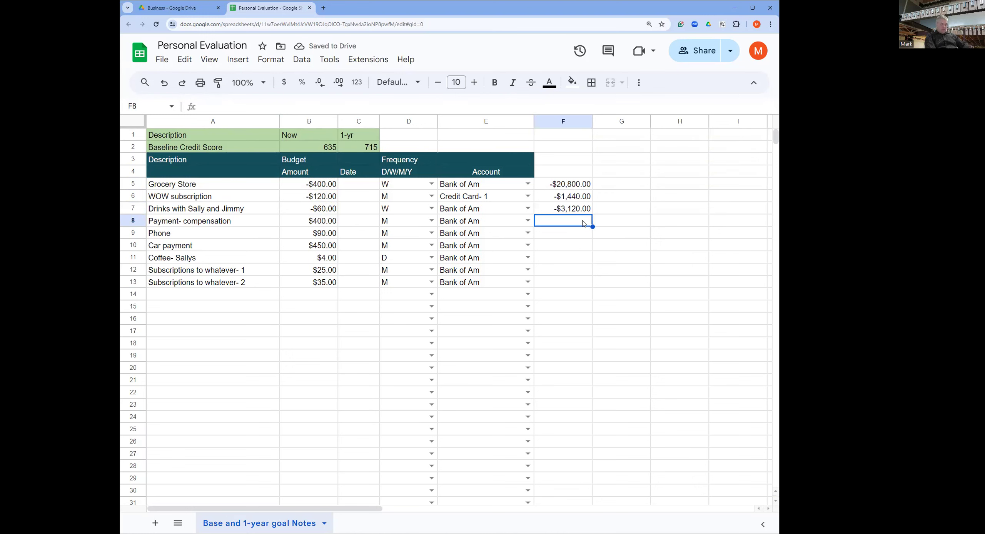
# Try to calculate the Payment- compensation row's yearly amount in F8 with the formula =12*D8.
pyautogui.write('=12')
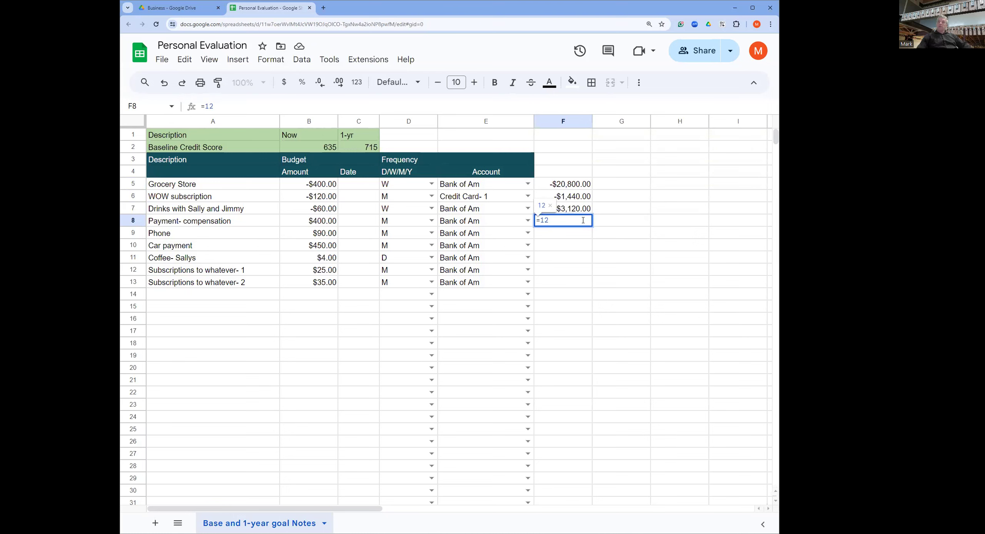
pyautogui.write('*')
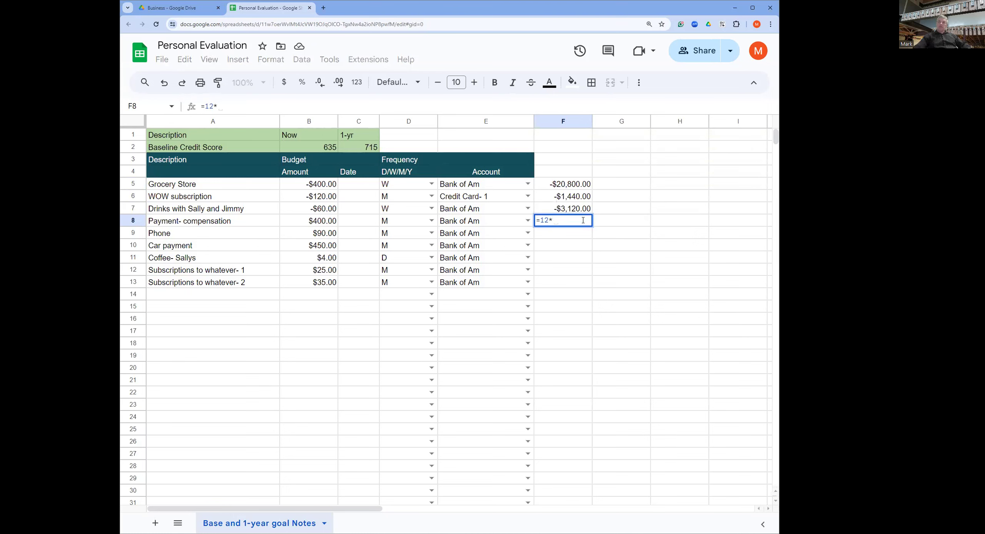
pyautogui.press('Left')
pyautogui.press('Left')
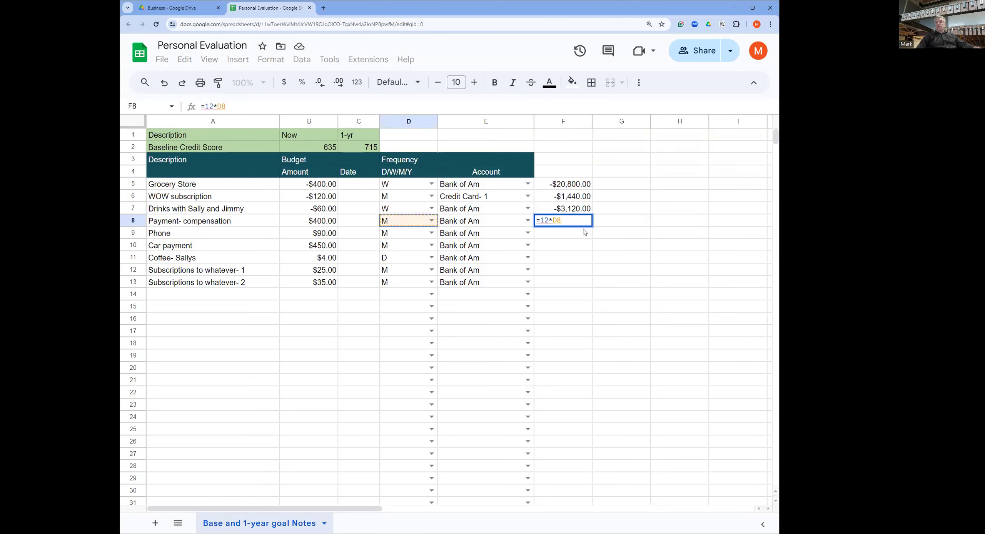
pyautogui.press('Return')
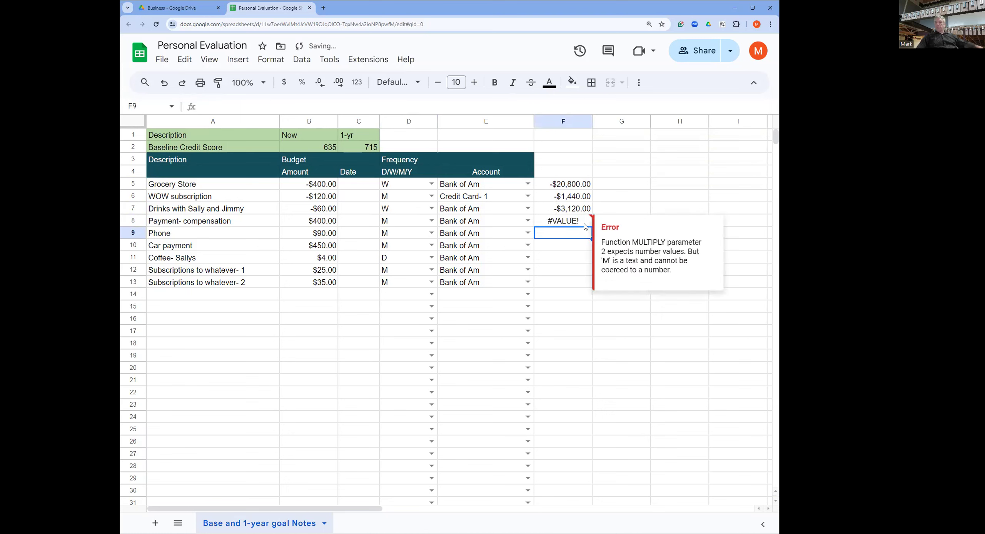
# Correct the Payment- compensation formula in F8 to =12*B8 and fill it down through F13.
pyautogui.click(578, 225)
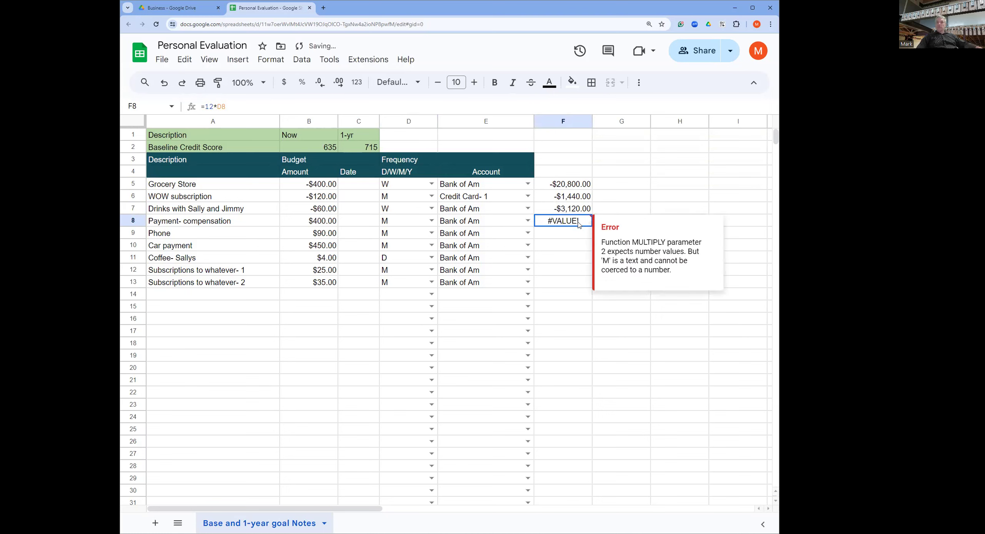
pyautogui.click(222, 107)
pyautogui.moveTo(222, 107); pyautogui.dragTo(218, 108)
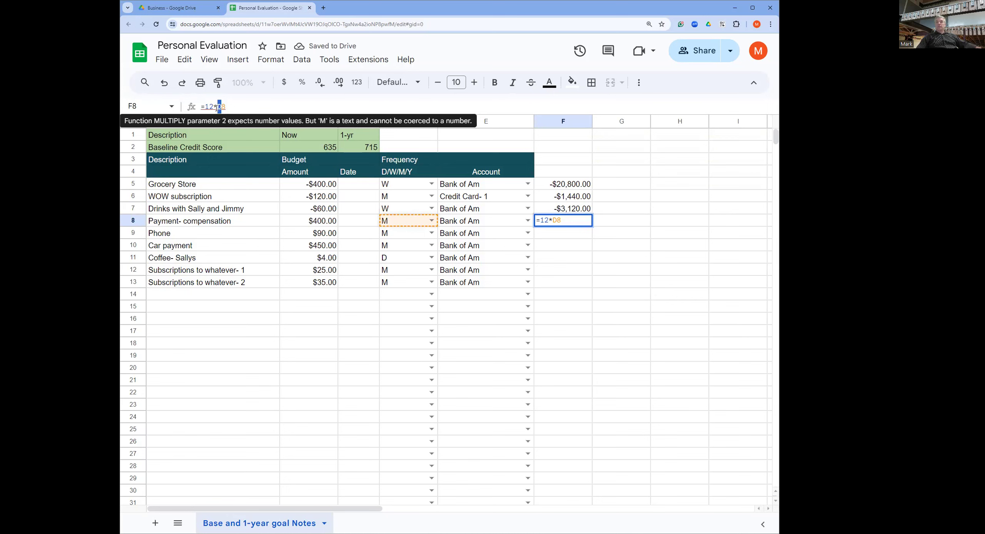
pyautogui.write('B')
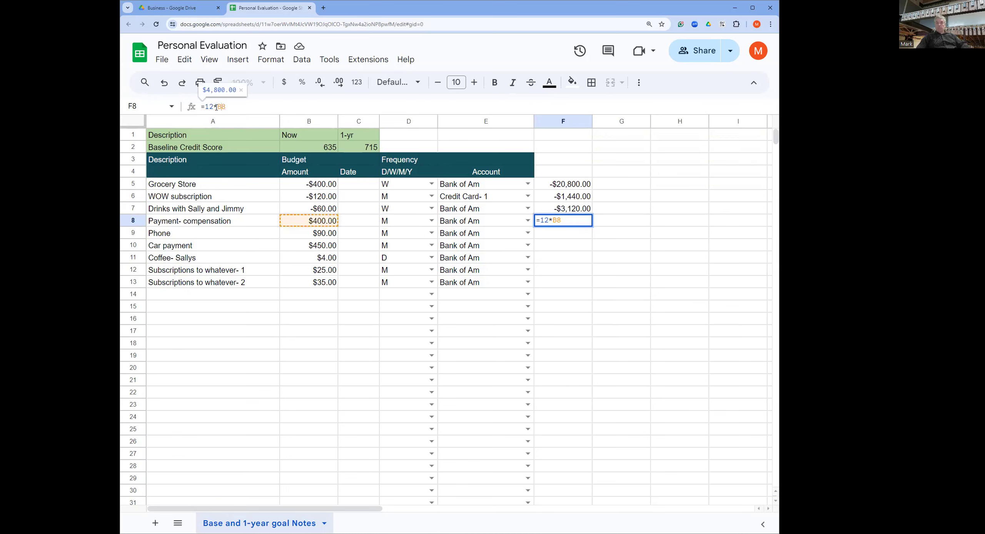
pyautogui.press('Return')
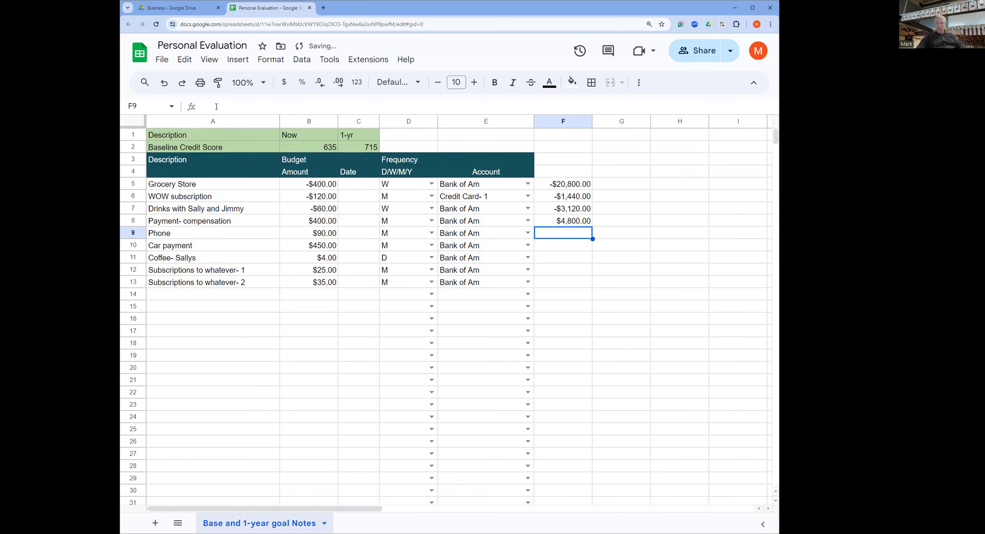
pyautogui.click(587, 221)
pyautogui.moveTo(593, 227); pyautogui.dragTo(594, 285)
# Change the daily coffee row's yearly formula in F11 to =260*B11.
pyautogui.click(570, 257)
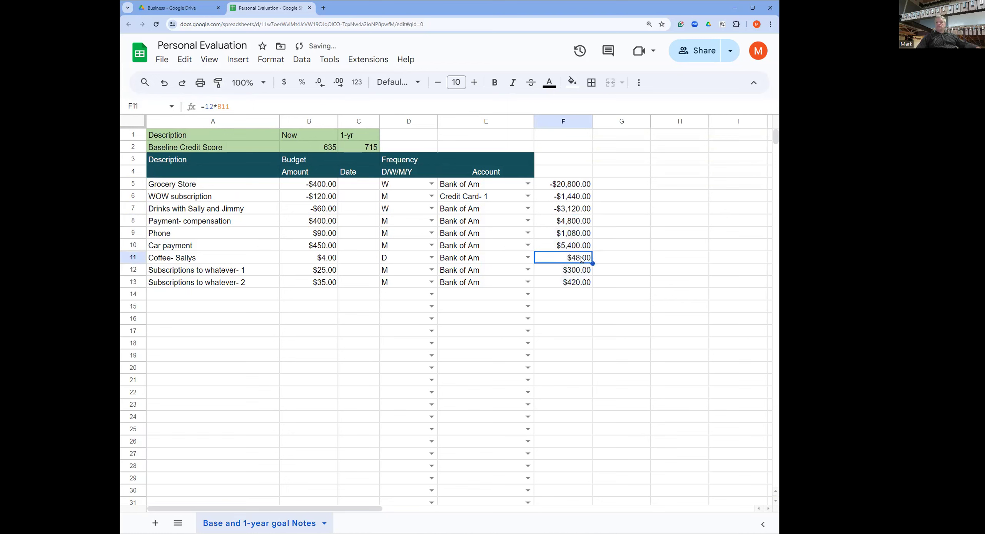
pyautogui.doubleClick(207, 107)
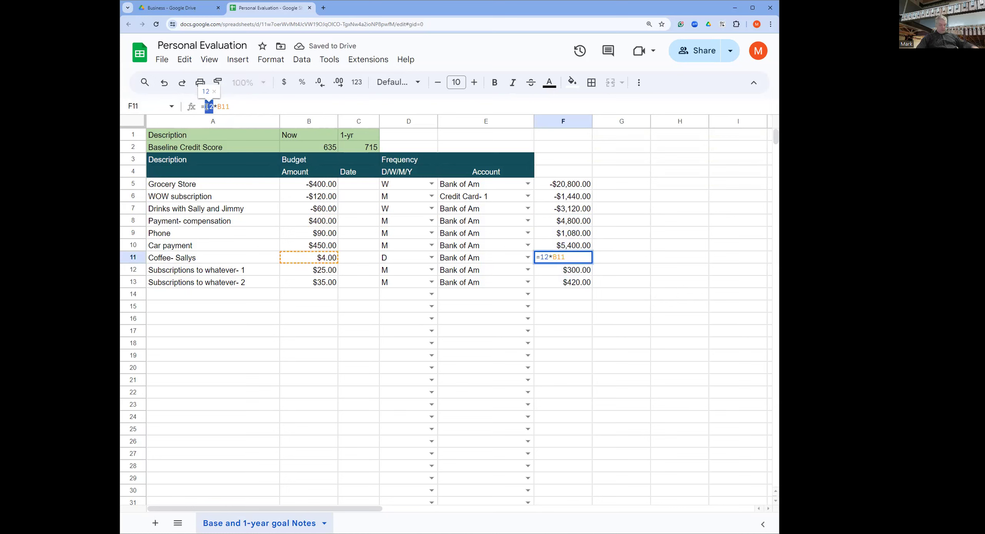
pyautogui.press('BackSpace')
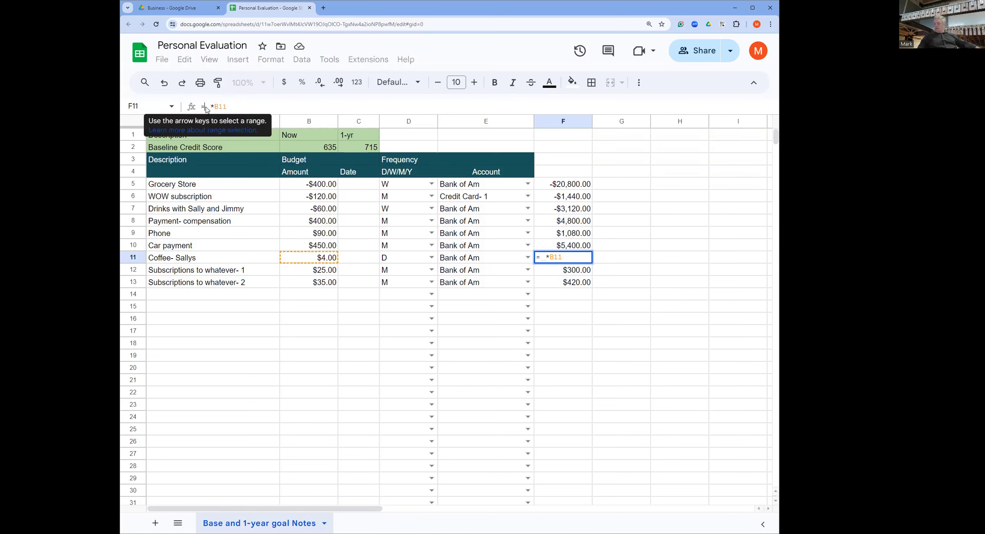
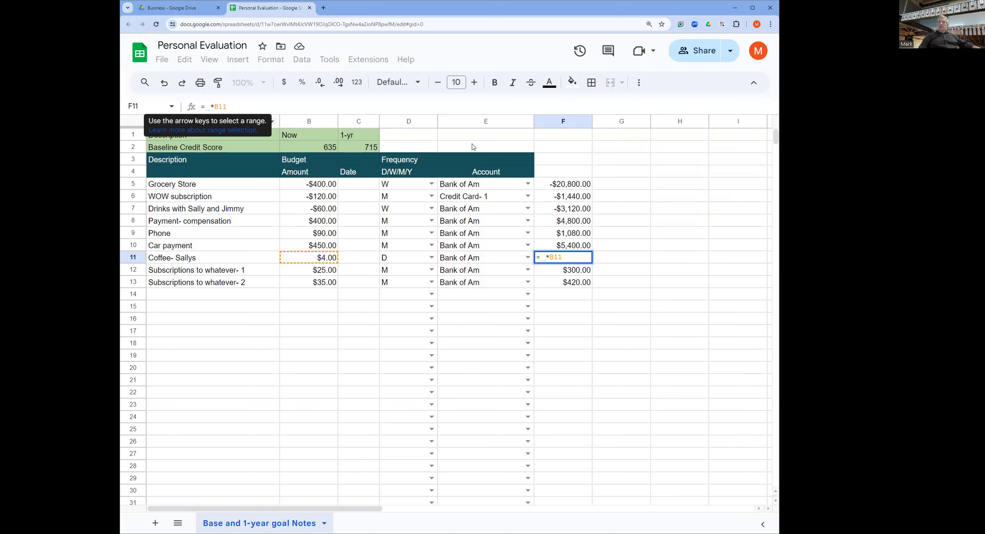
pyautogui.click(541, 257)
pyautogui.write('260')
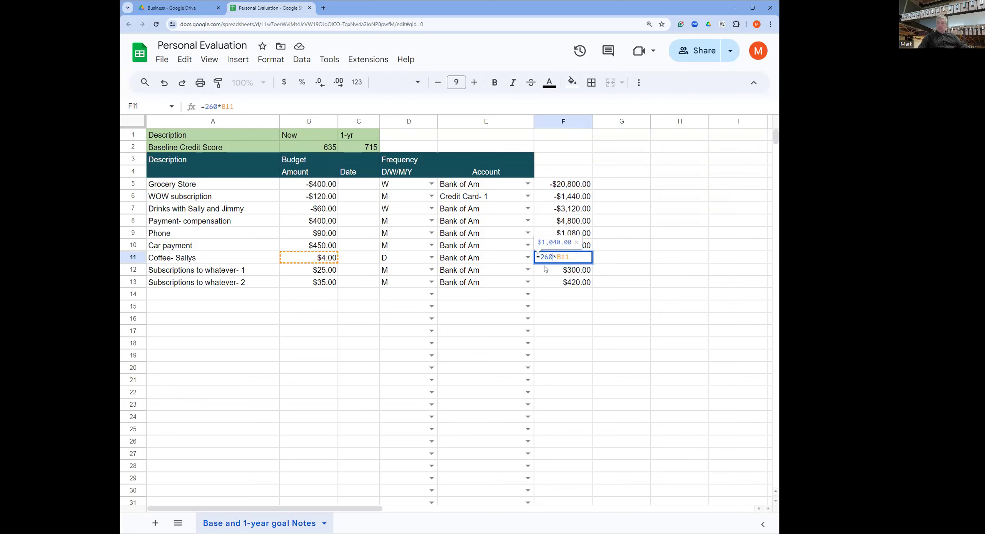
pyautogui.press('Return')
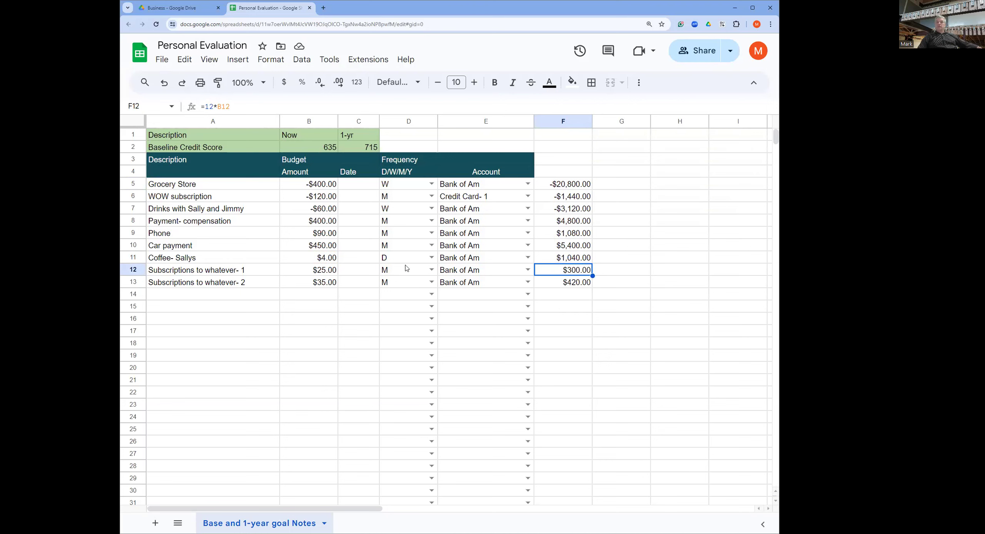
# Make the coffee and both subscription budget amounts negative: -4 in B11, -25 in B12 and -35 in B13.
pyautogui.doubleClick(311, 257)
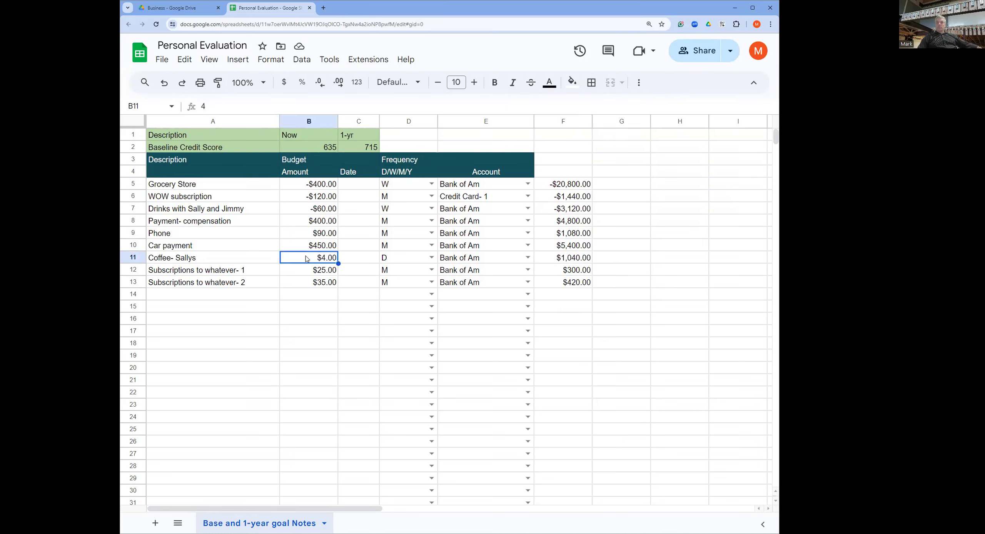
pyautogui.press('Home')
pyautogui.write('-')
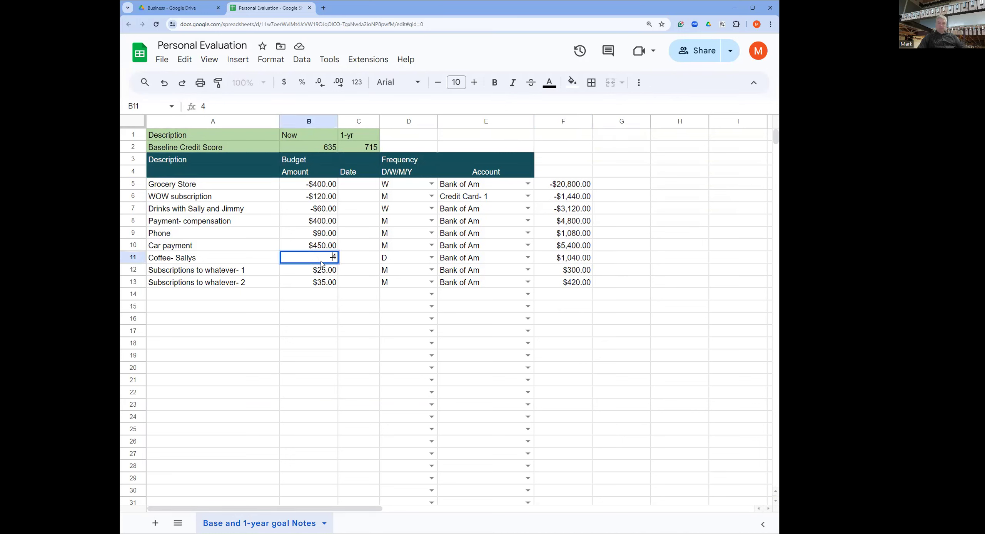
pyautogui.doubleClick(296, 271)
pyautogui.press('Home')
pyautogui.write('-')
pyautogui.doubleClick(309, 283)
pyautogui.press('Home')
pyautogui.write('-')
pyautogui.click(317, 310)
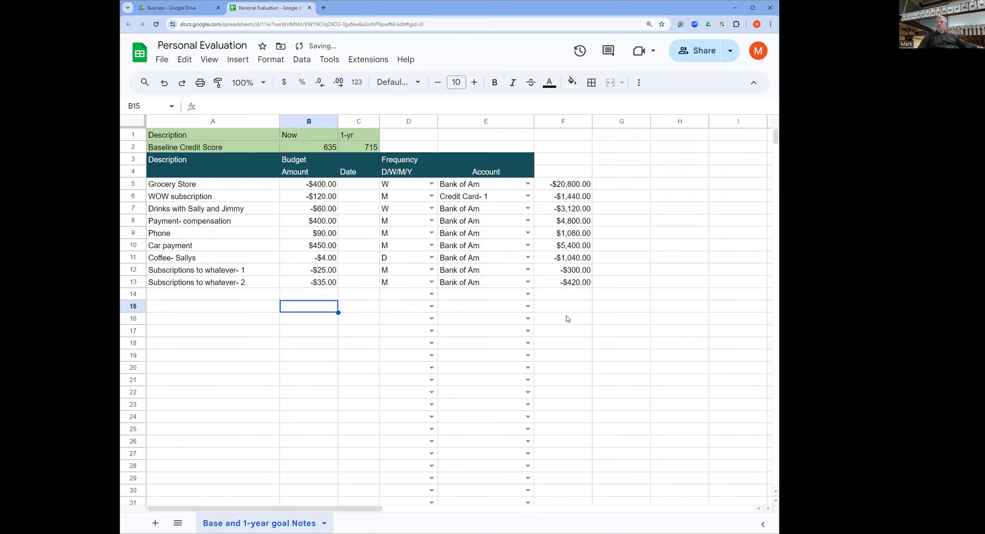
# Total the yearly amounts in F3 with the formula =sum(F5:F).
pyautogui.click(570, 163)
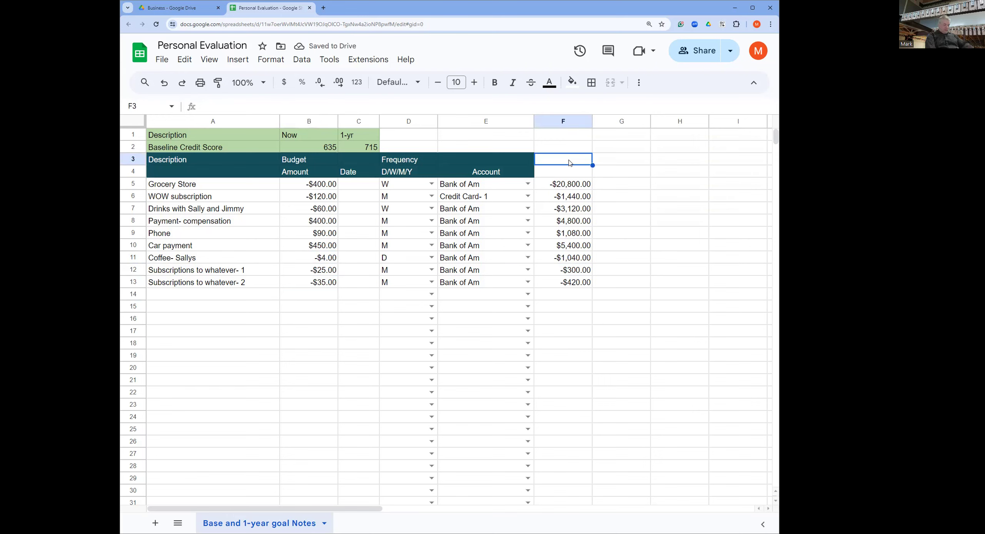
pyautogui.write('=sum')
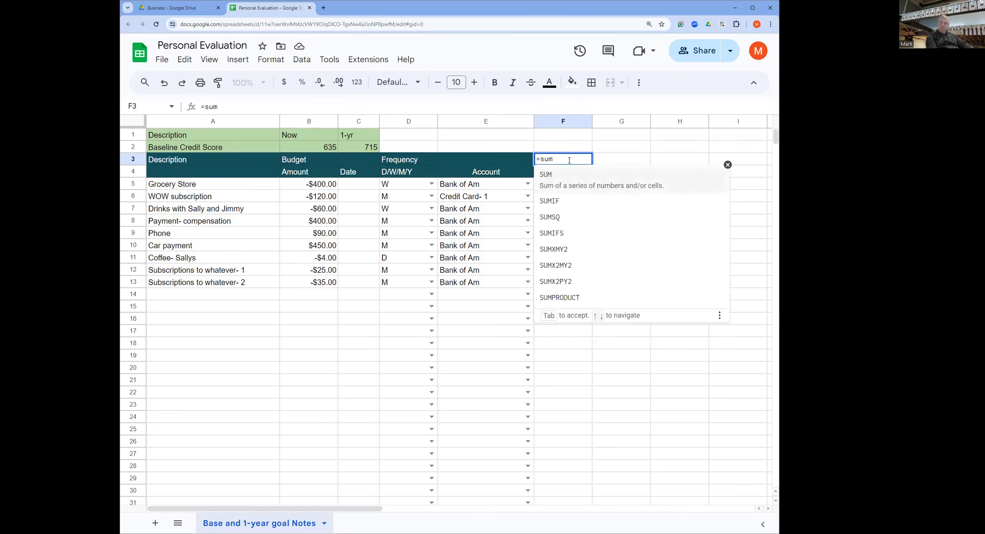
pyautogui.write('(')
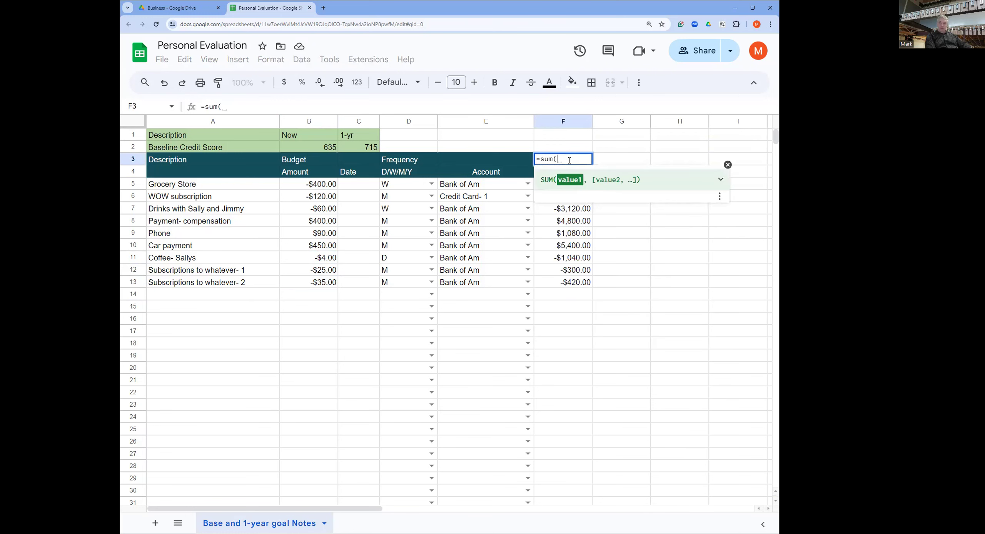
pyautogui.write('F5')
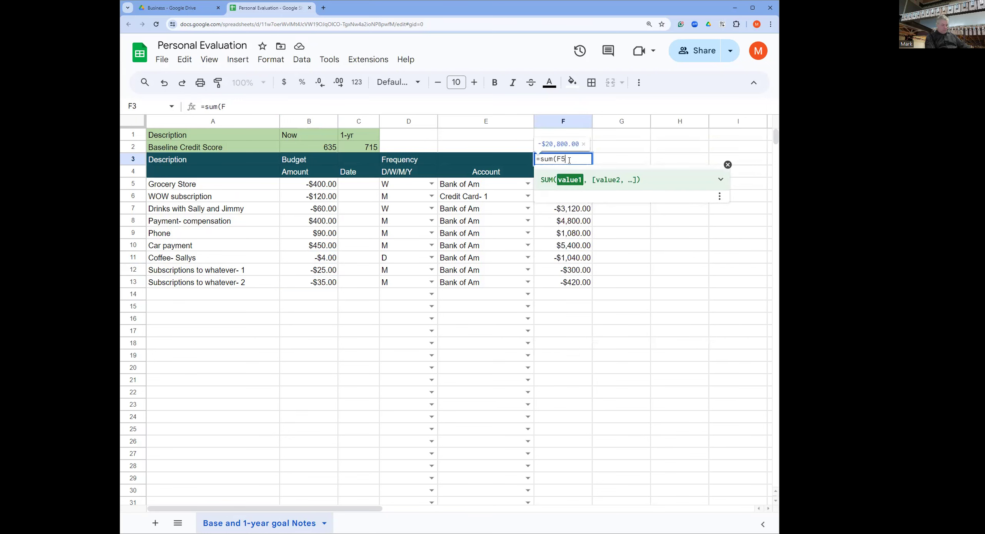
pyautogui.write(':F)')
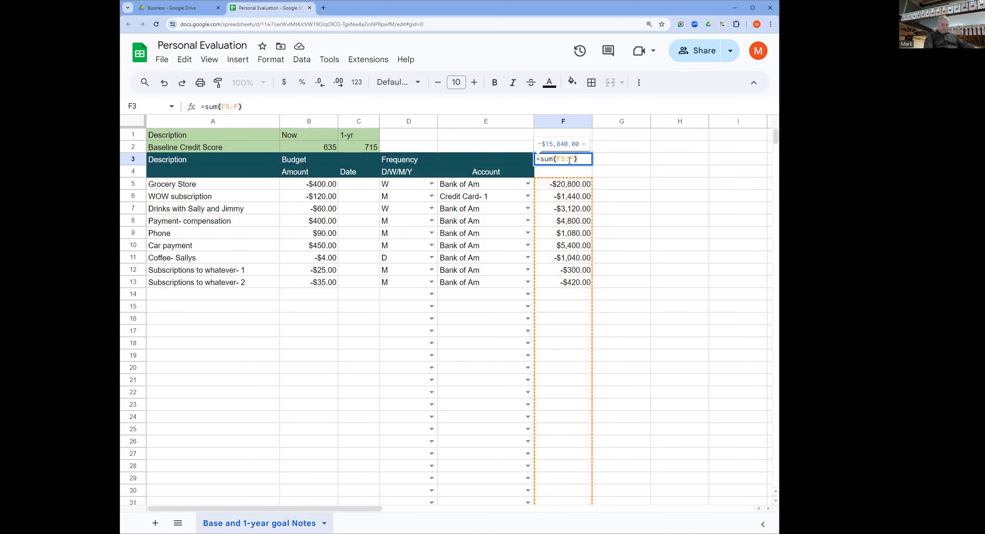
pyautogui.press('Return')
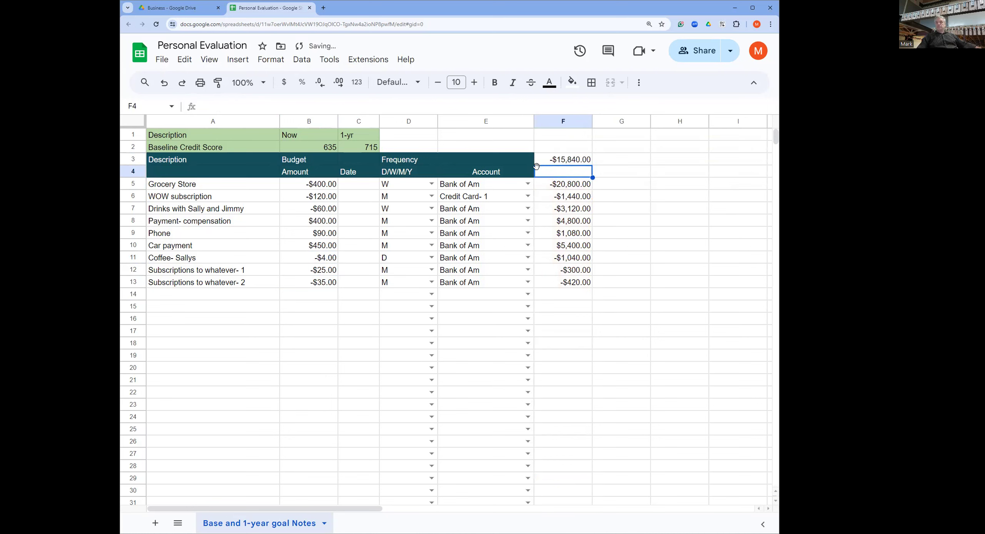
# Enter the label "Totals:" in E3 and align it to the right.
pyautogui.click(521, 161)
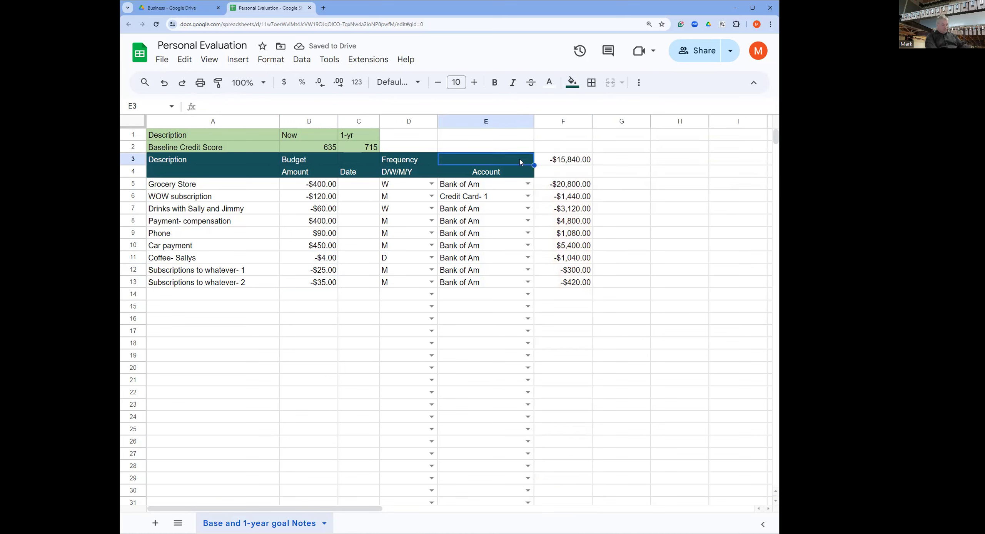
pyautogui.write('Total')
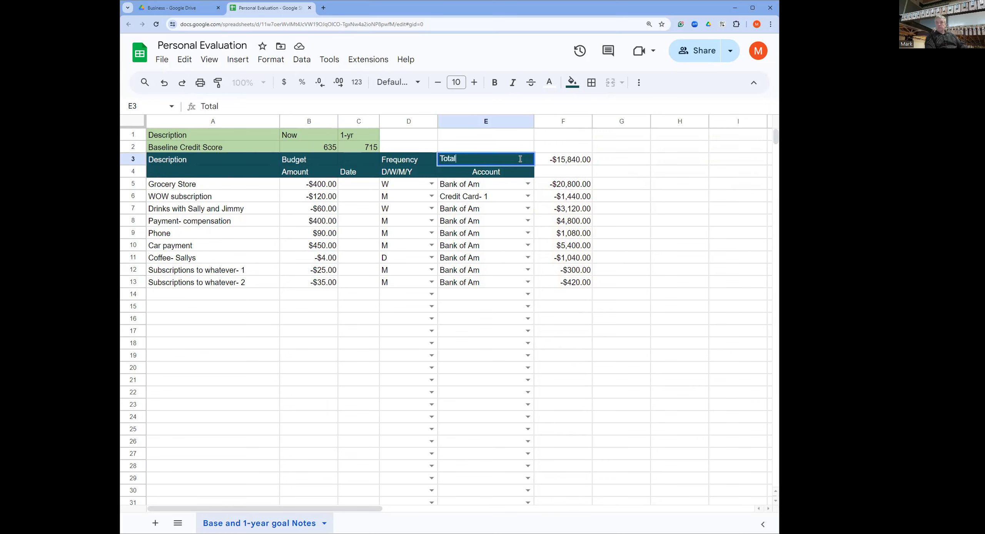
pyautogui.write('s:')
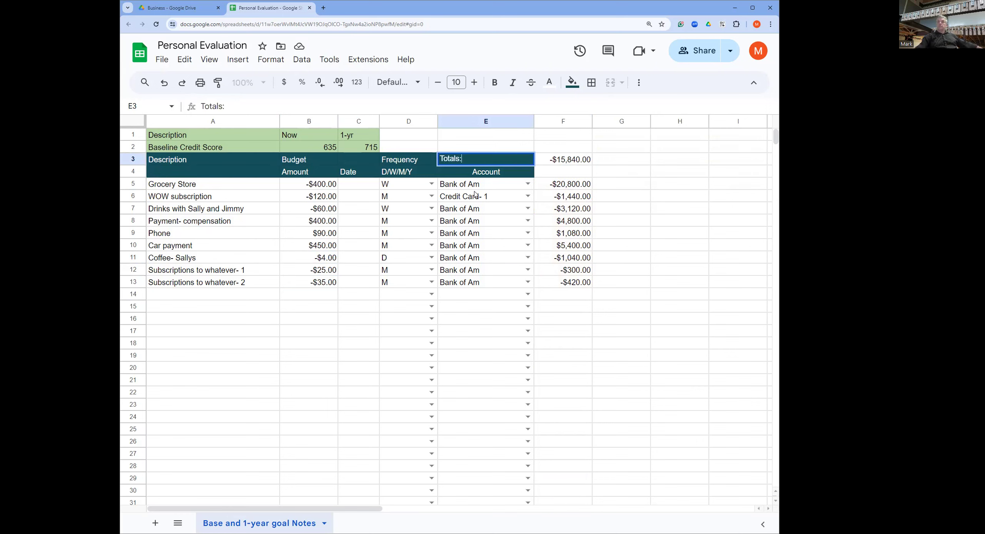
pyautogui.click(639, 83)
pyautogui.click(448, 105)
pyautogui.click(481, 127)
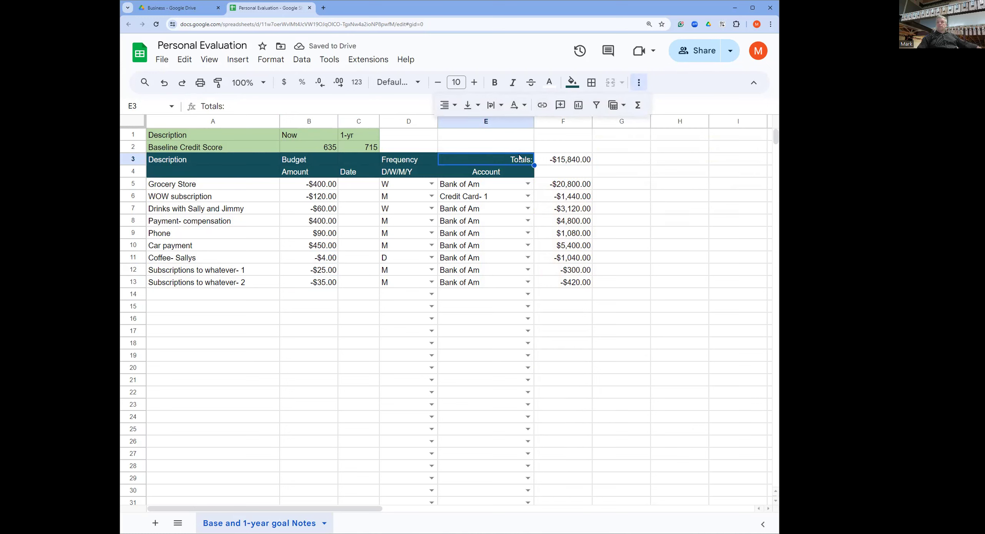
# Copy the dark header formatting from E3 to F3 and from E4 to F4.
pyautogui.click(217, 82)
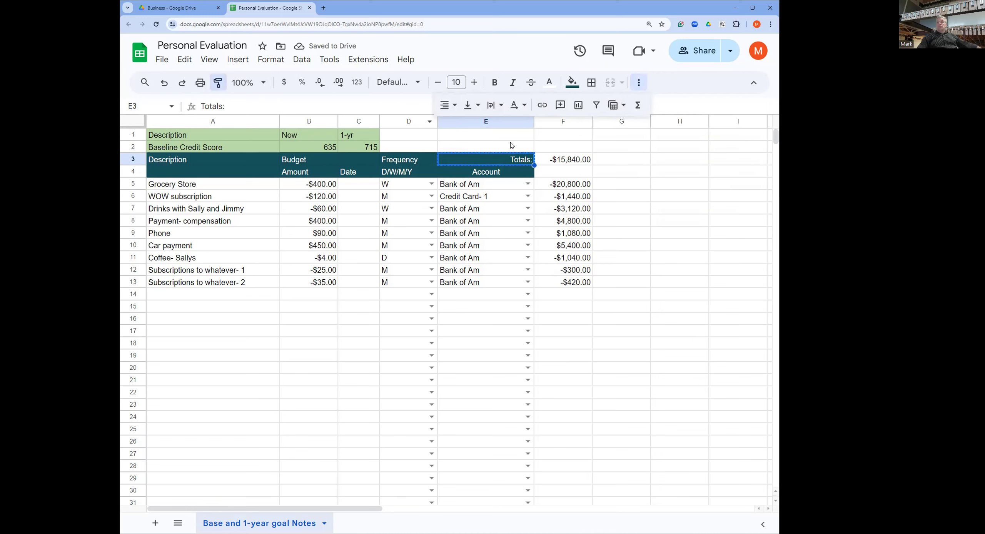
pyautogui.click(556, 162)
pyautogui.click(679, 220)
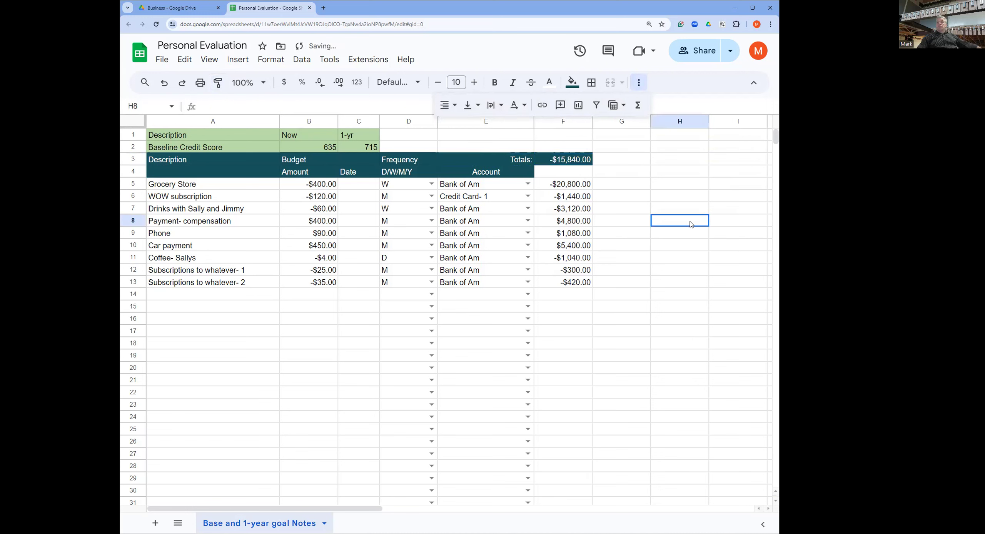
pyautogui.click(529, 173)
pyautogui.click(218, 82)
pyautogui.click(548, 177)
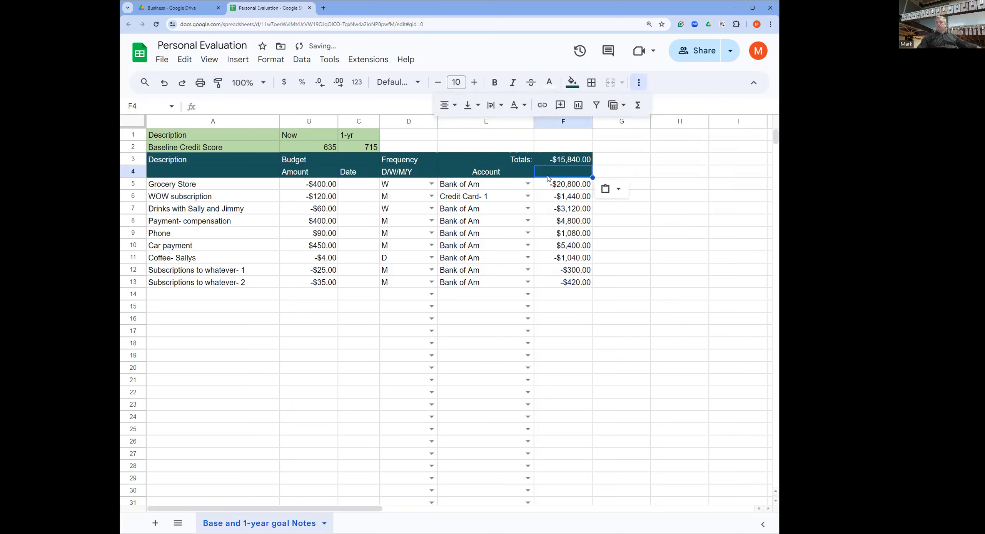
pyautogui.click(589, 328)
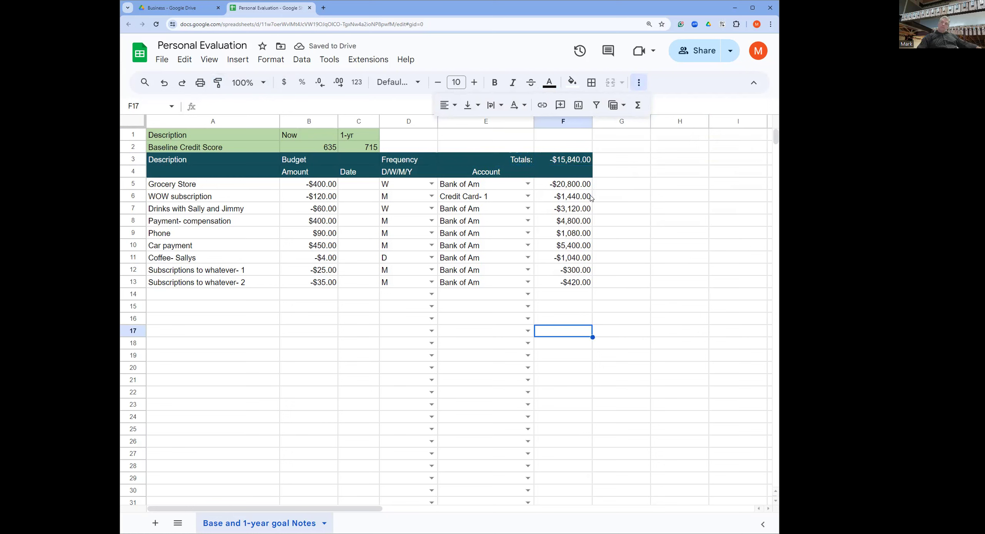
# Enter the column heading "Annual" in F4.
pyautogui.click(569, 175)
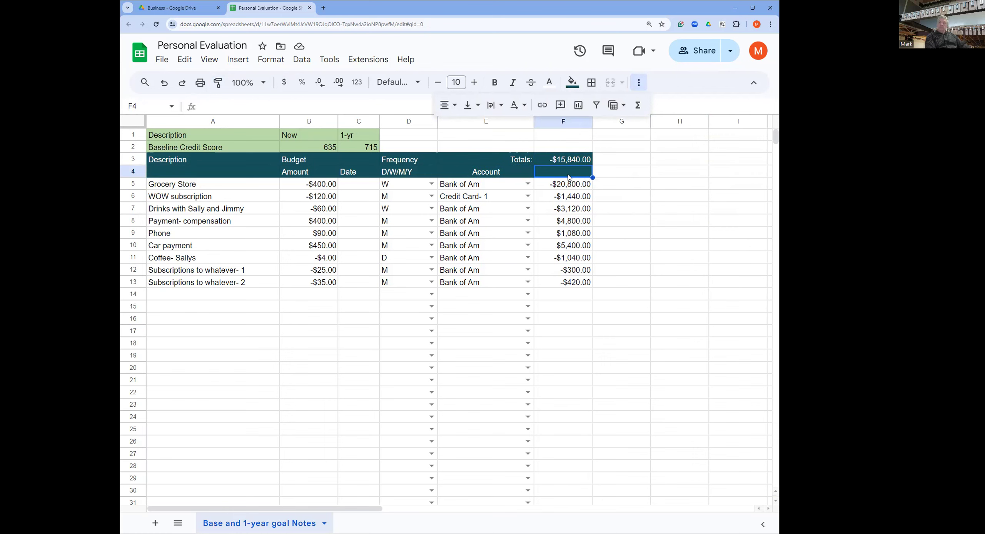
pyautogui.write('Annual')
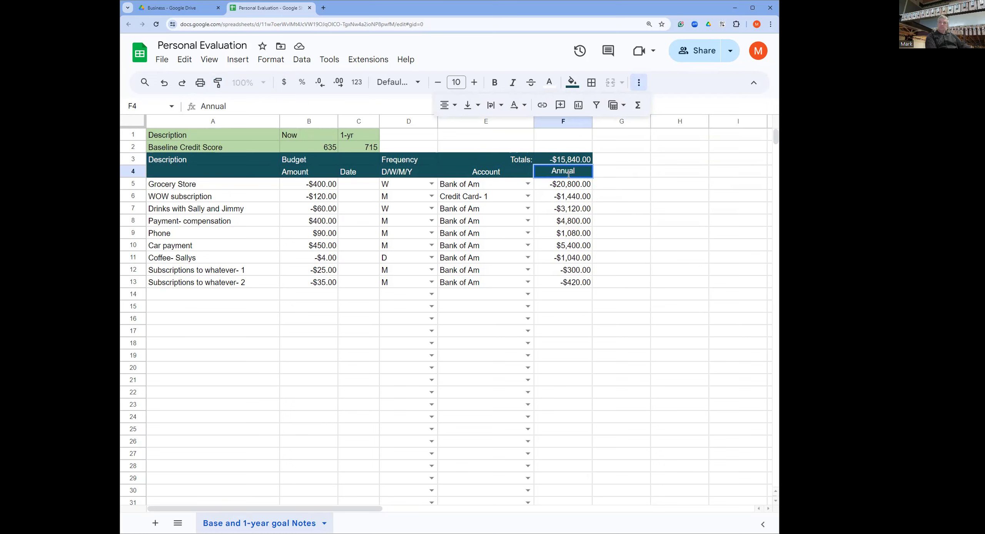
pyautogui.click(575, 333)
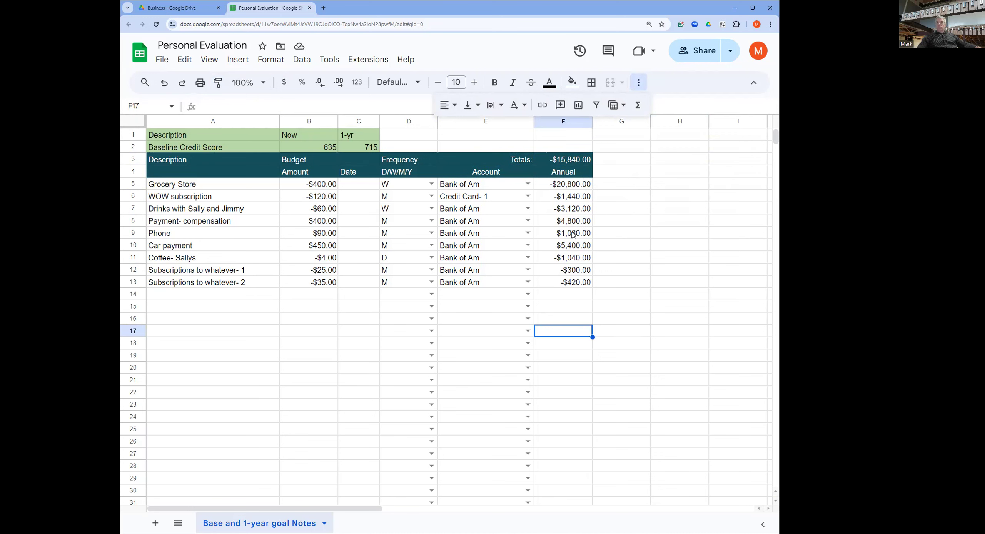
# Make the Phone and Car payment budget amounts negative: -90 in B9 and -450 in B10.
pyautogui.doubleClick(319, 232)
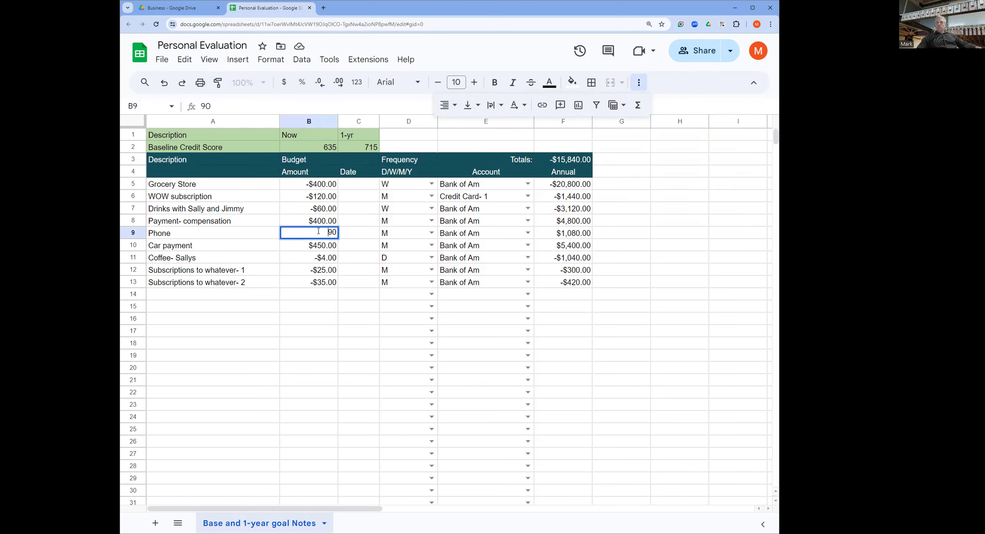
pyautogui.write('-')
pyautogui.click(300, 247)
pyautogui.doubleClick(304, 244)
pyautogui.write('-')
pyautogui.click(294, 310)
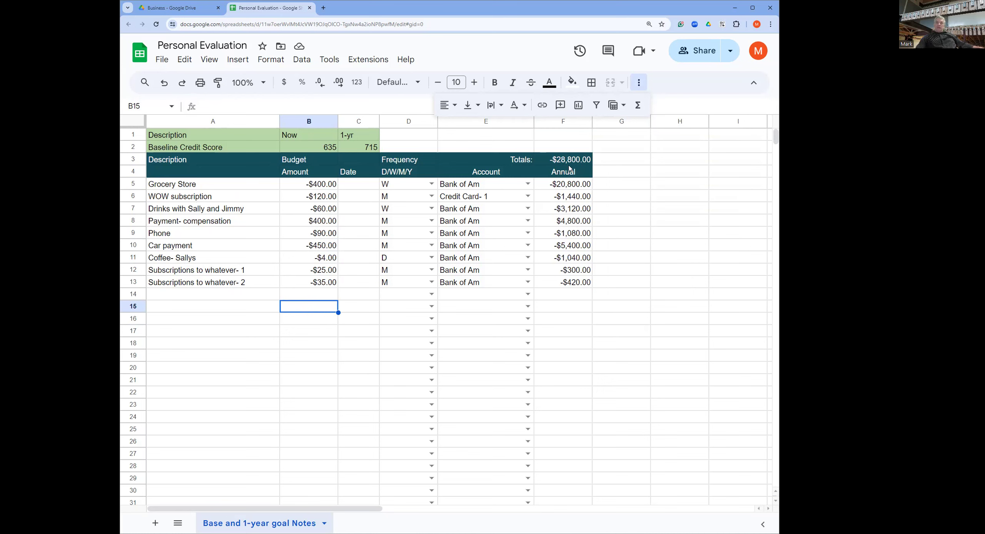
# Enter the expense "Rent or Mortagage" in A14 with a budget amount of -2200 in B14.
pyautogui.click(250, 293)
pyautogui.write('Rent or ')
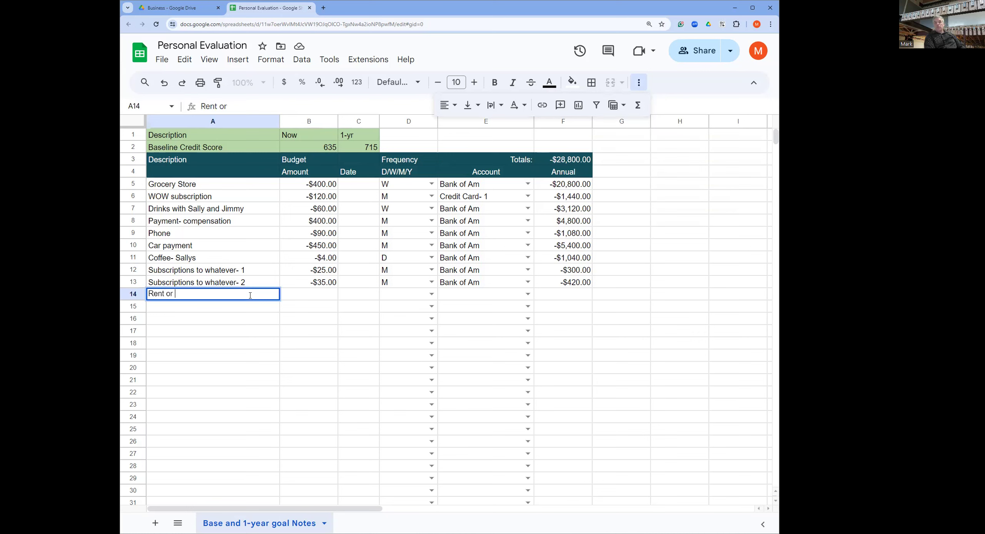
pyautogui.write('Mortagage')
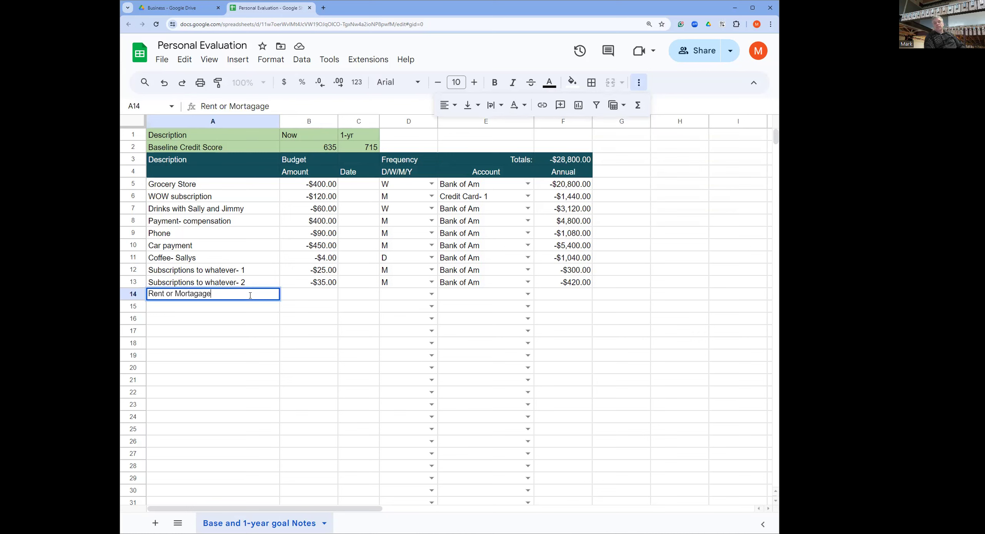
pyautogui.click(329, 295)
pyautogui.write('-')
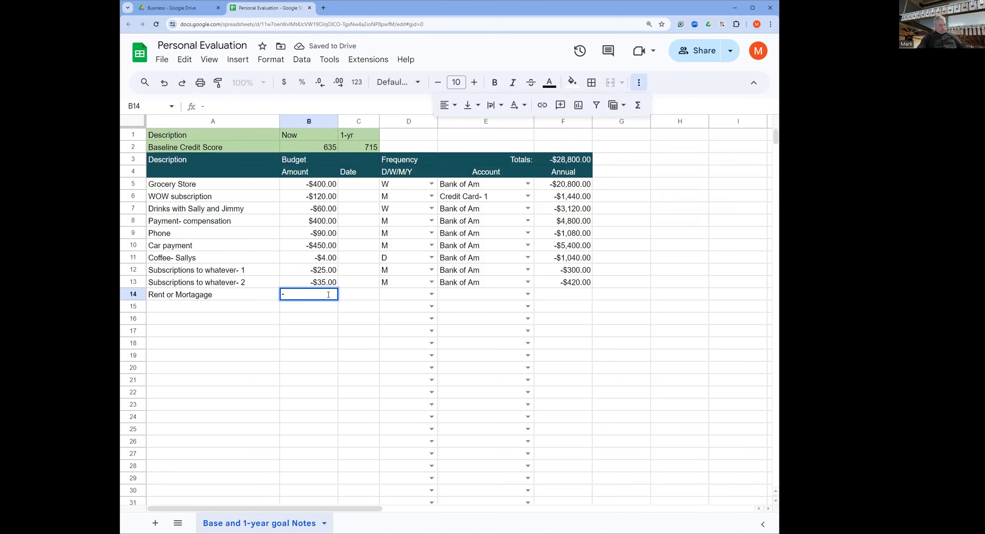
pyautogui.write('$2,200')
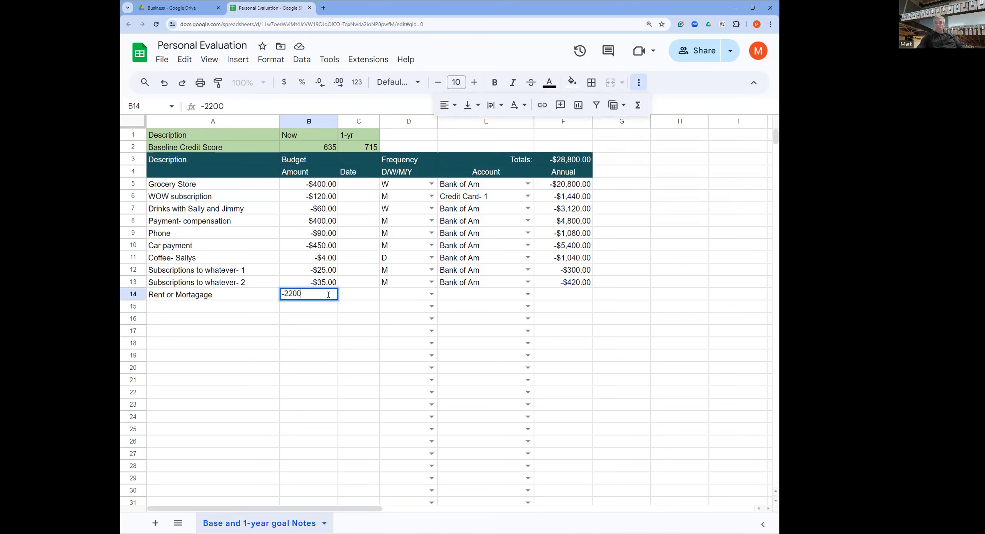
# Set the rent row's frequency to M and account to Bank of Am, and fill the annual formula from F13 into F14.
pyautogui.click(426, 295)
pyautogui.click(432, 294)
pyautogui.click(395, 340)
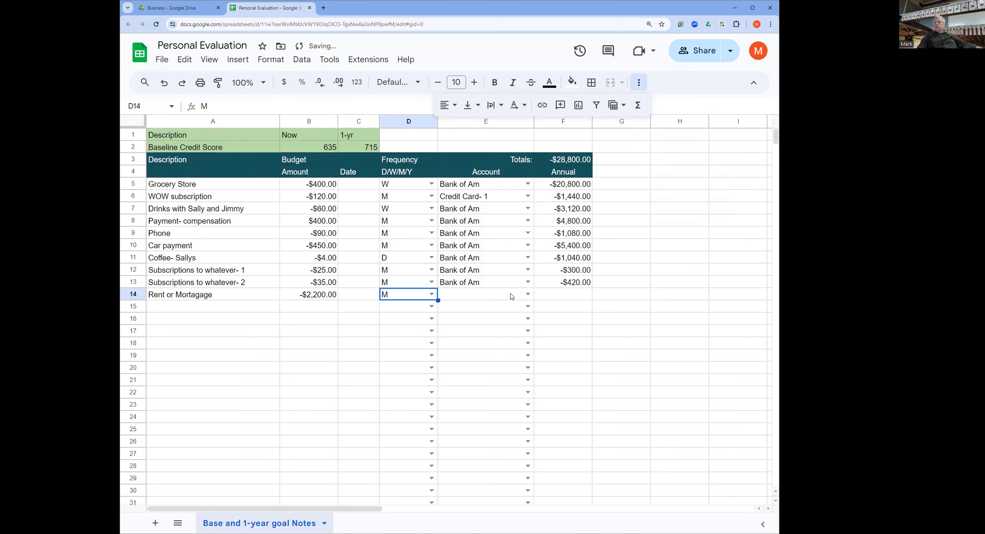
pyautogui.click(526, 295)
pyautogui.click(506, 315)
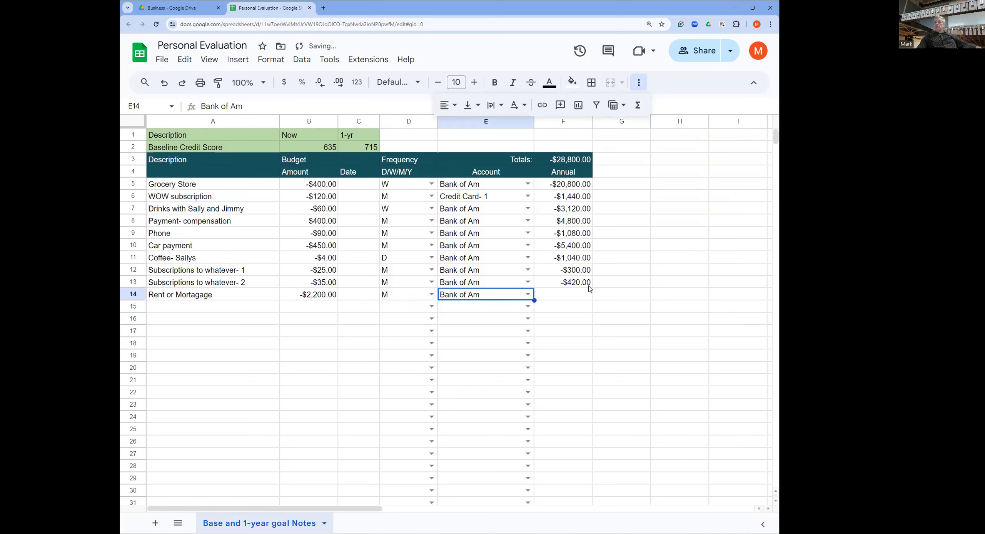
pyautogui.click(589, 287)
pyautogui.moveTo(592, 288); pyautogui.dragTo(595, 302)
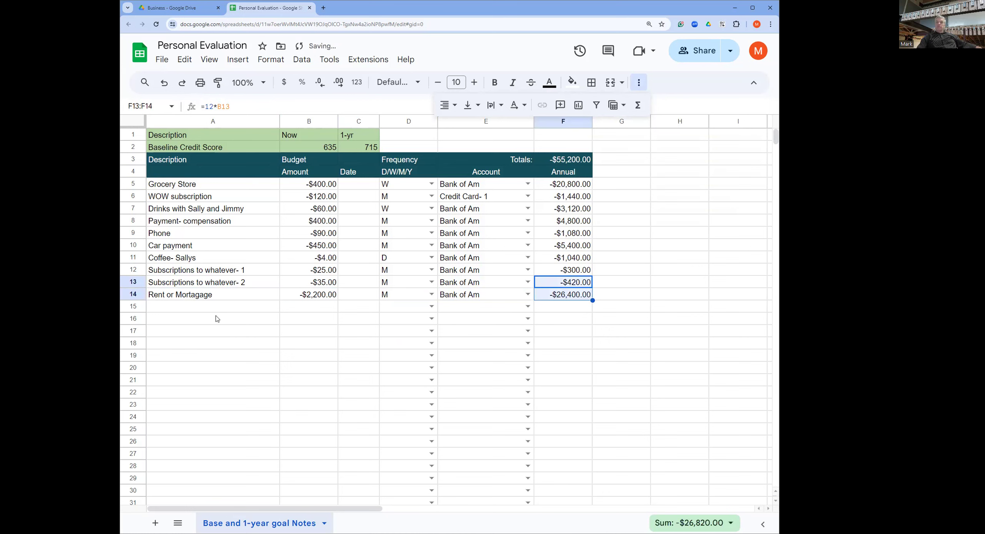
# Enter the expense "Utilities" in A15 with a budget amount of -120 in B15.
pyautogui.click(198, 312)
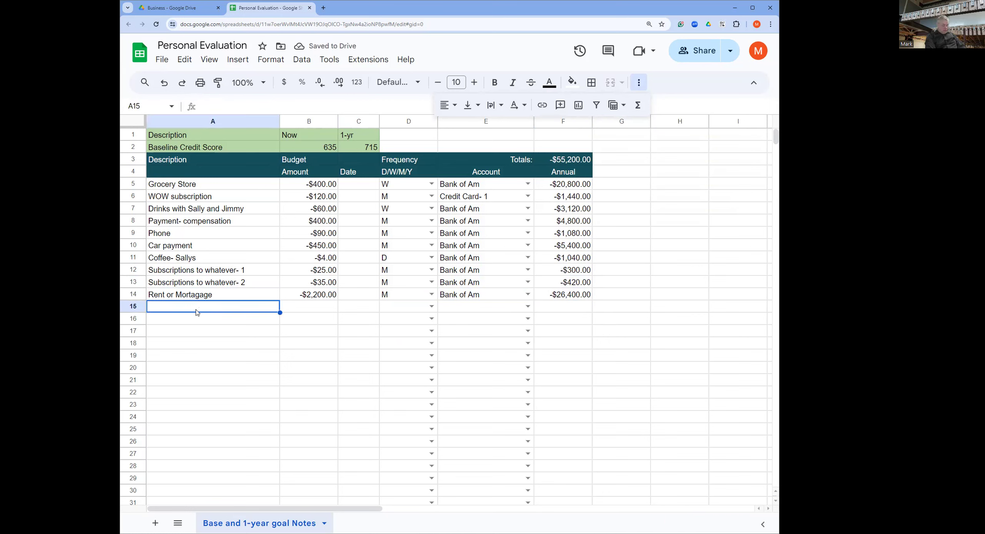
pyautogui.write('Electr')
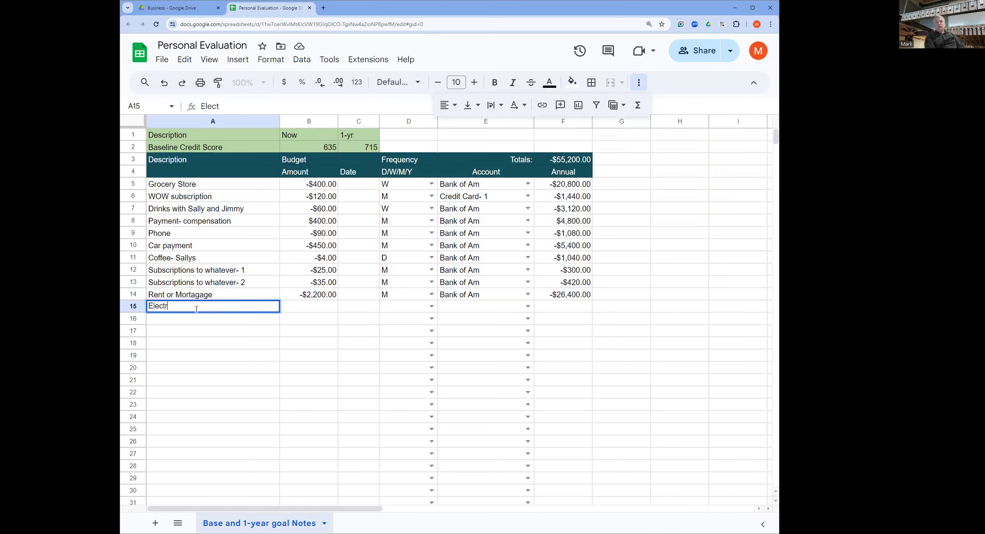
pyautogui.press('BackSpace')
pyautogui.press('BackSpace')
pyautogui.press('BackSpace')
pyautogui.press('BackSpace')
pyautogui.write('Ut')
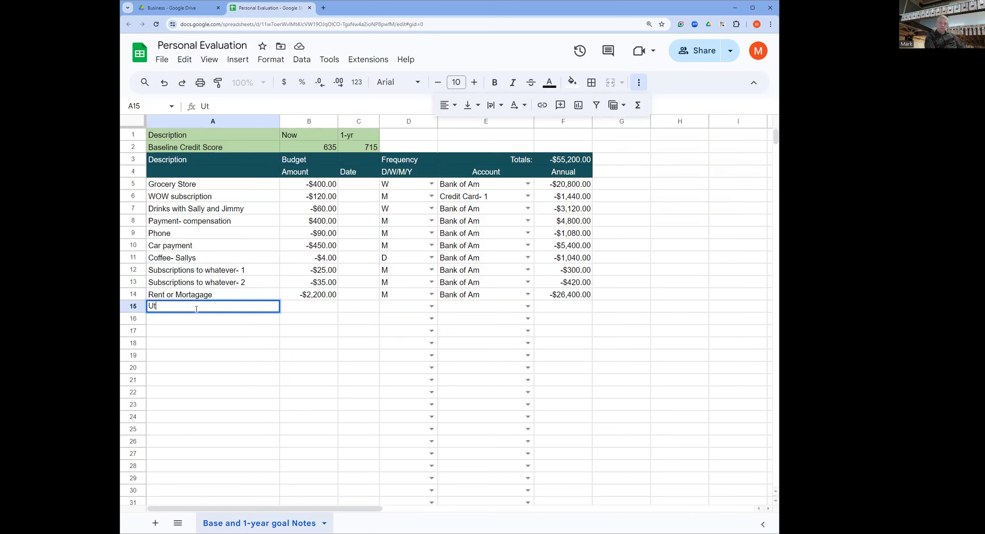
pyautogui.write('ilities')
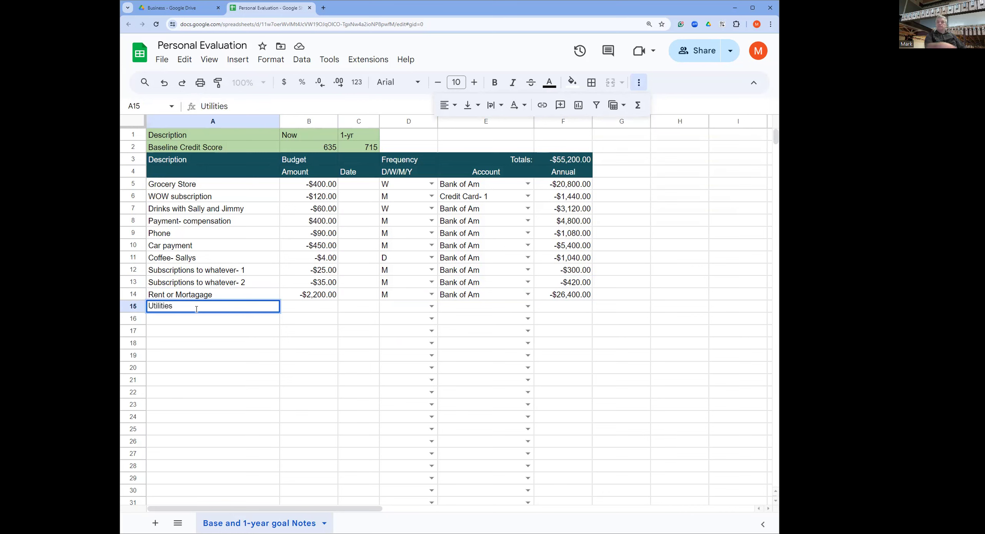
pyautogui.press('Tab')
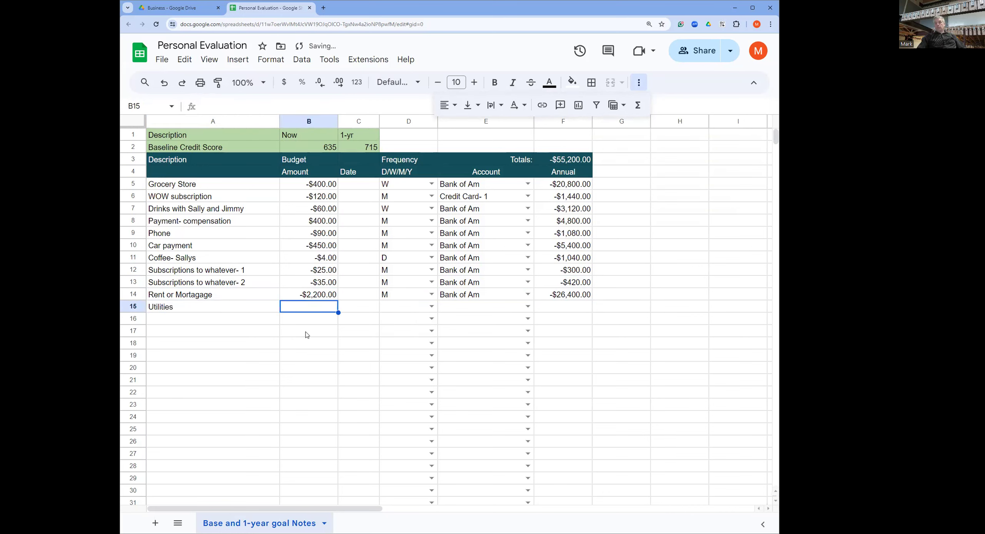
pyautogui.write('-1')
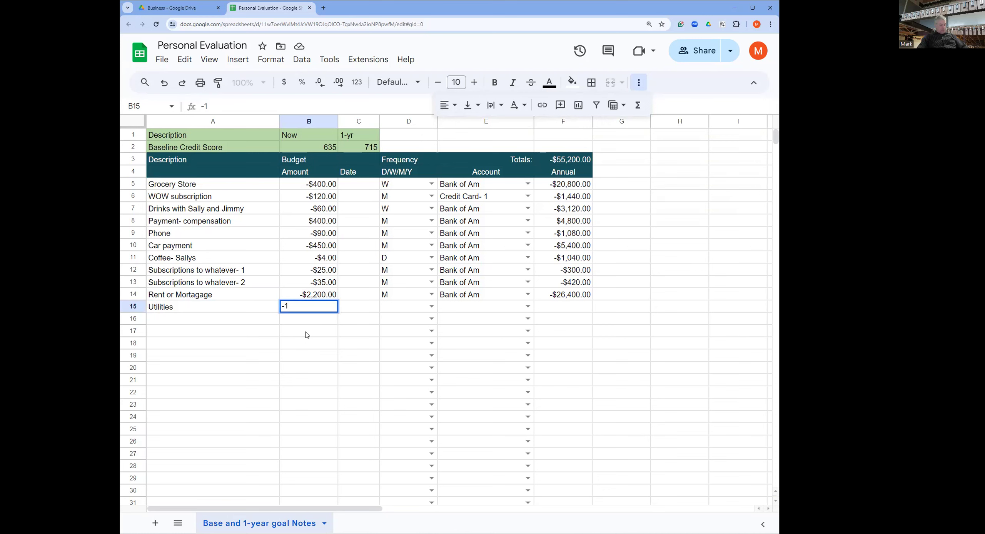
pyautogui.write('0')
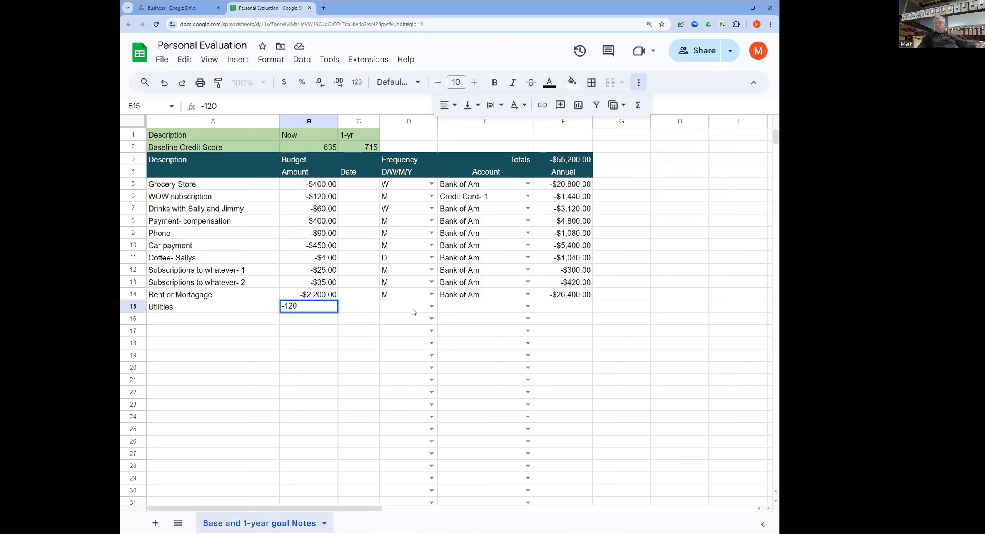
# Set the Utilities row's frequency to M and account to Bank of Am, and fill the annual formula from F14 into F15.
pyautogui.click(431, 306)
pyautogui.click(410, 346)
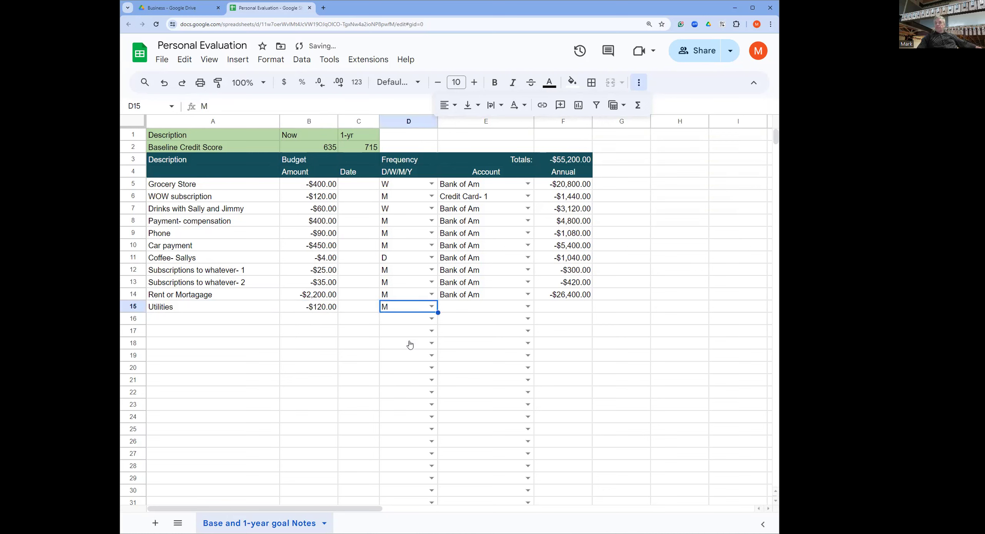
pyautogui.click(527, 306)
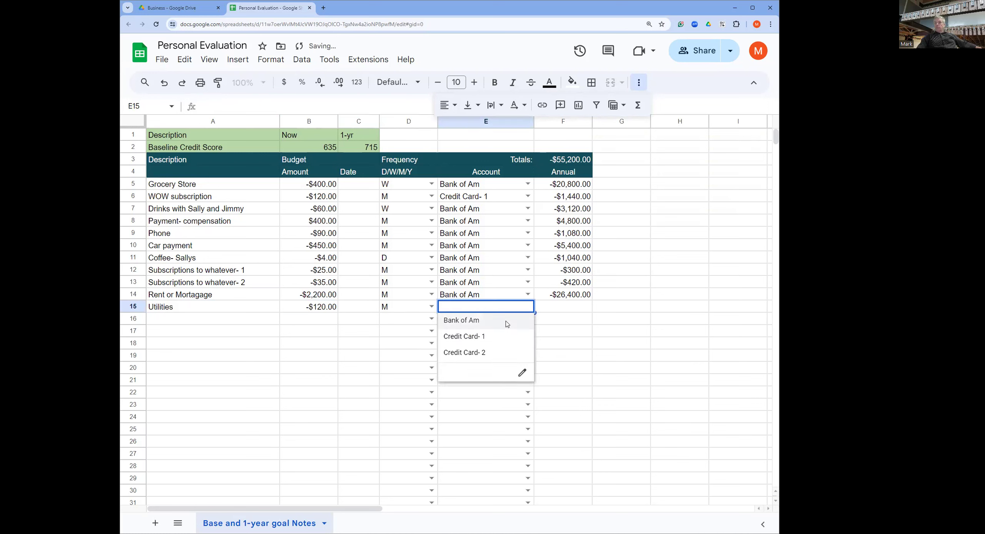
pyautogui.click(507, 321)
pyautogui.click(589, 299)
pyautogui.moveTo(593, 300); pyautogui.dragTo(577, 312)
pyautogui.click(562, 319)
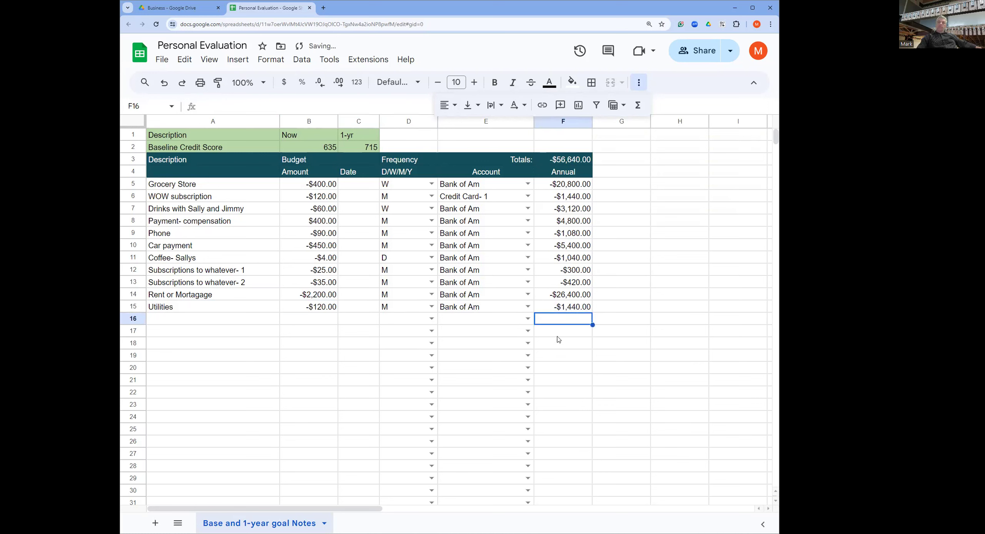
pyautogui.click(181, 319)
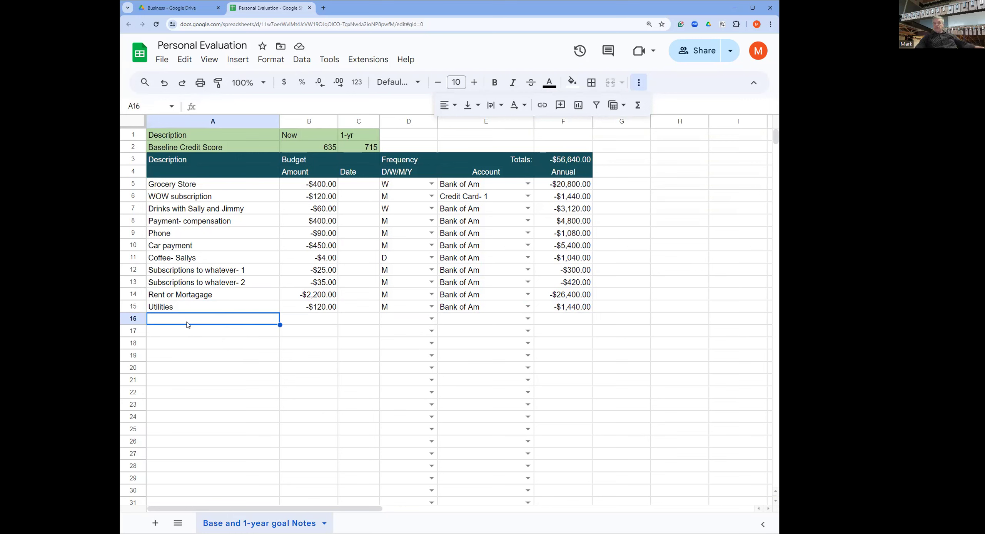
pyautogui.click(227, 285)
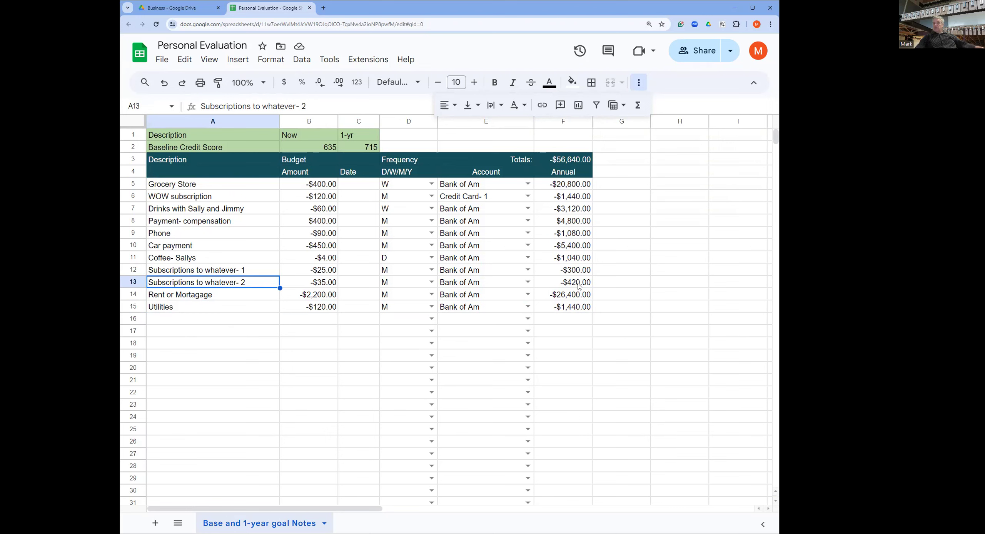
pyautogui.click(603, 281)
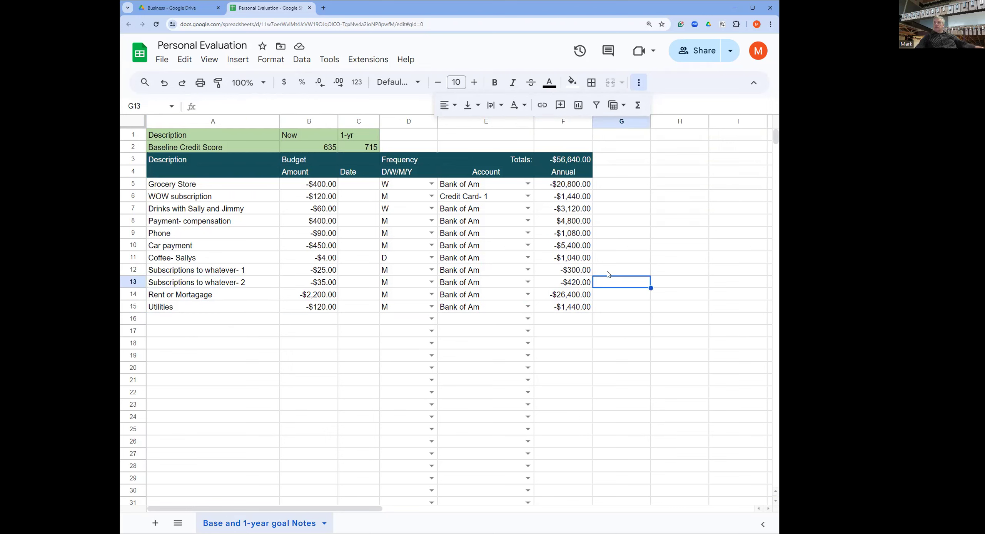
# Enter the column headings "Action" in G4 and "Note" in H4.
pyautogui.click(627, 173)
pyautogui.write('Action')
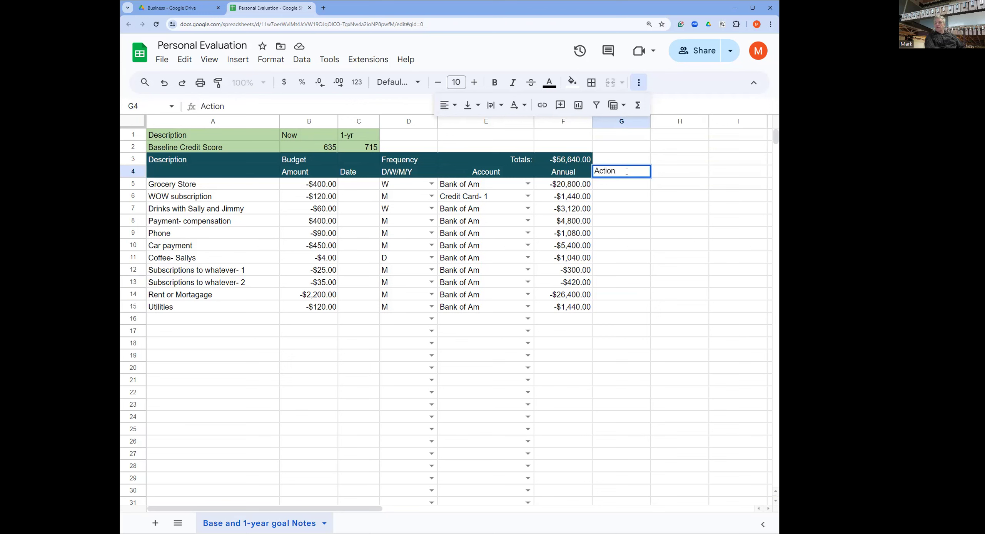
pyautogui.click(630, 187)
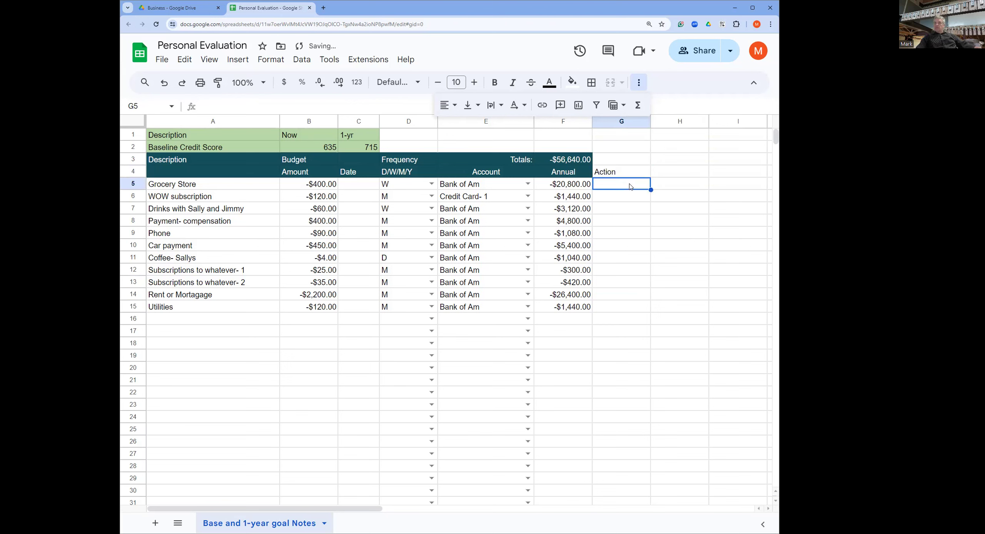
pyautogui.click(679, 173)
pyautogui.write('Note')
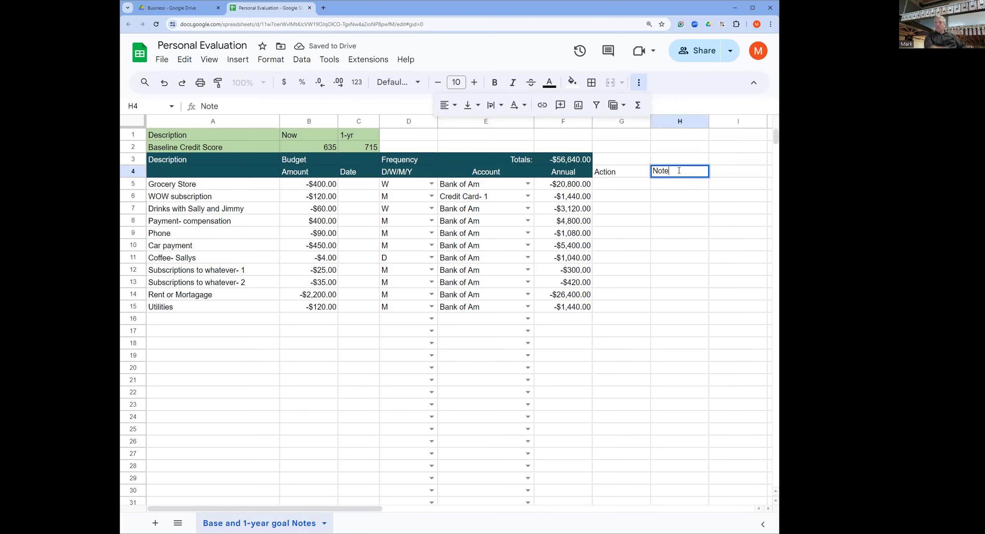
pyautogui.click(620, 198)
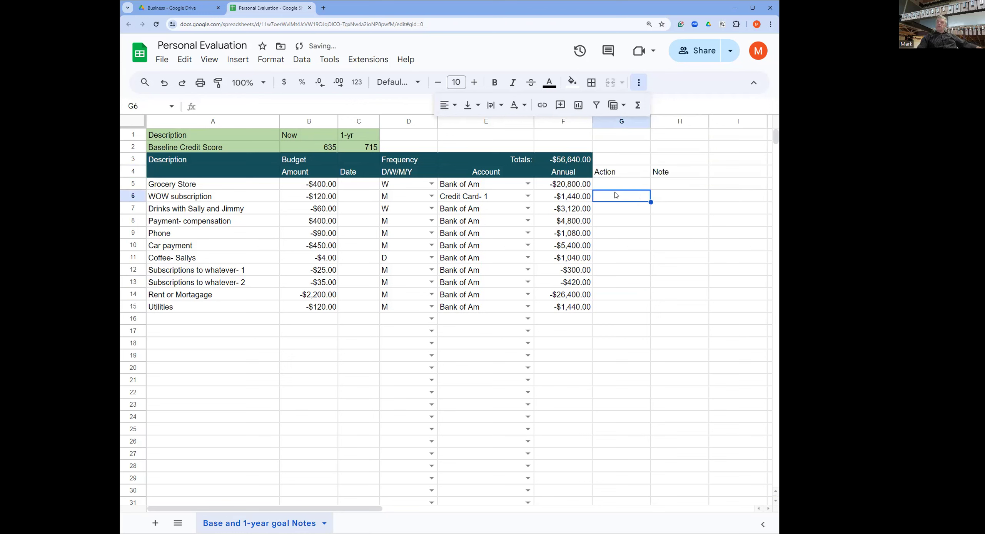
# Copy the header formatting from F4 to G4:H4 and change the fill color of both cells to dark red.
pyautogui.click(573, 172)
pyautogui.click(218, 83)
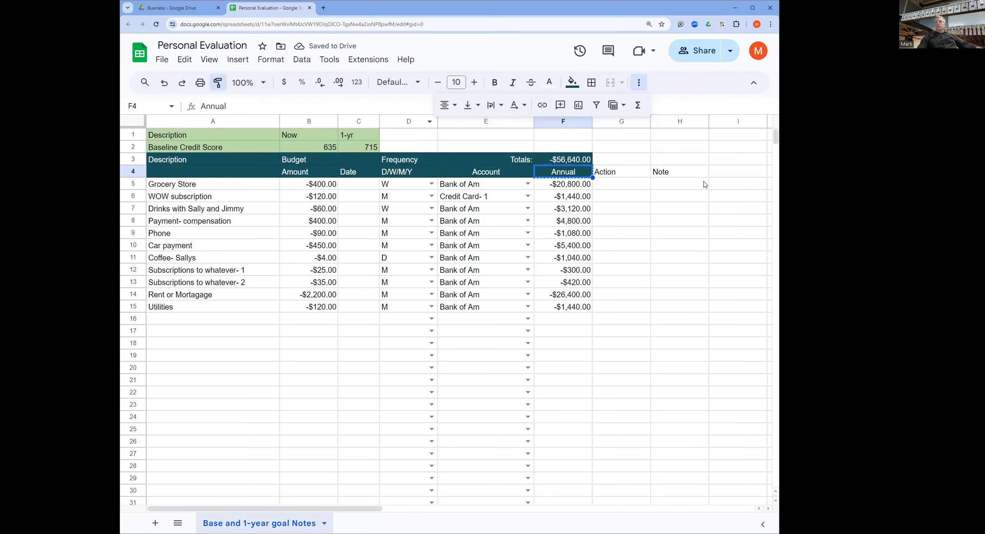
pyautogui.moveTo(627, 176); pyautogui.dragTo(681, 176)
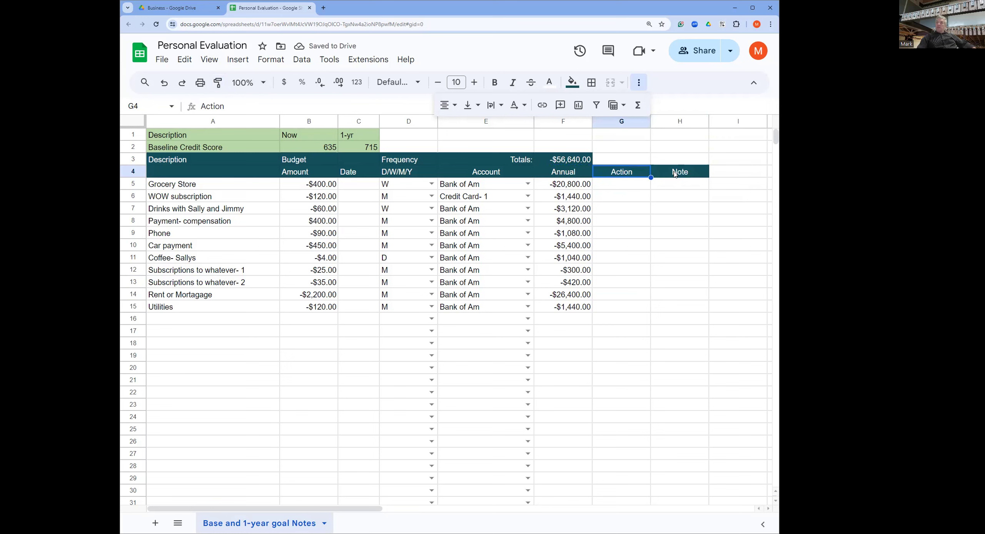
pyautogui.click(572, 82)
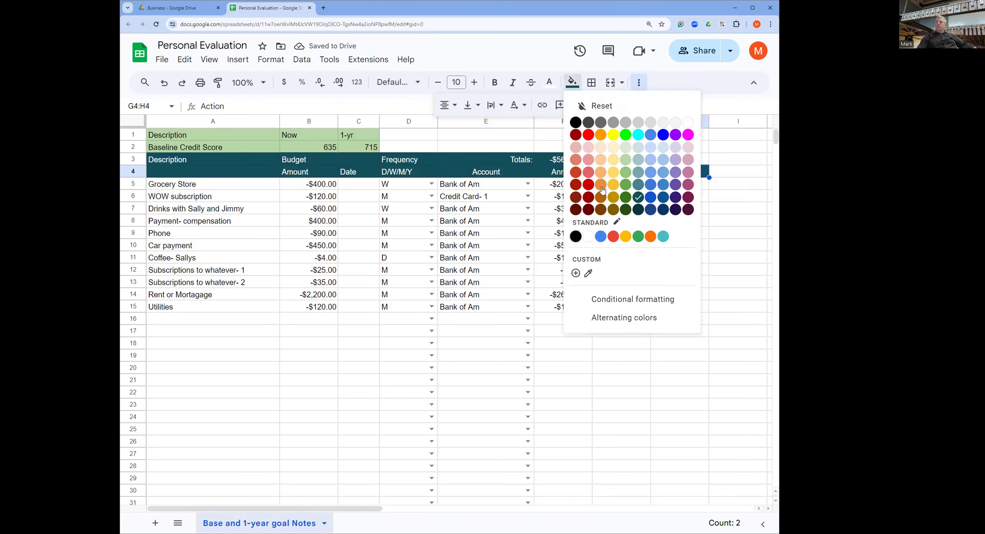
pyautogui.click(589, 185)
# Add a new data validation rule for the Action column range G5:G1000.
pyautogui.click(630, 187)
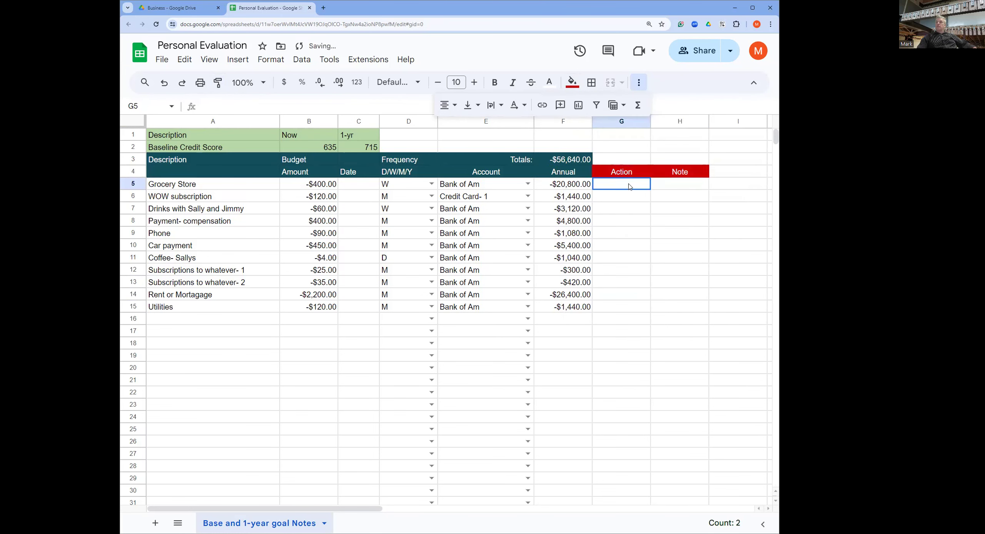
pyautogui.click(159, 107)
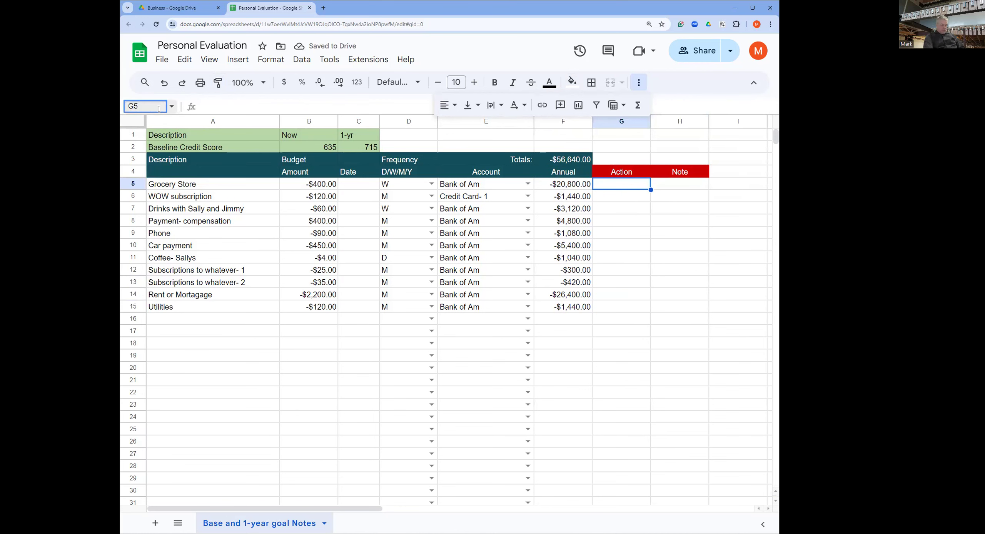
pyautogui.write(':G1000')
pyautogui.press('Return')
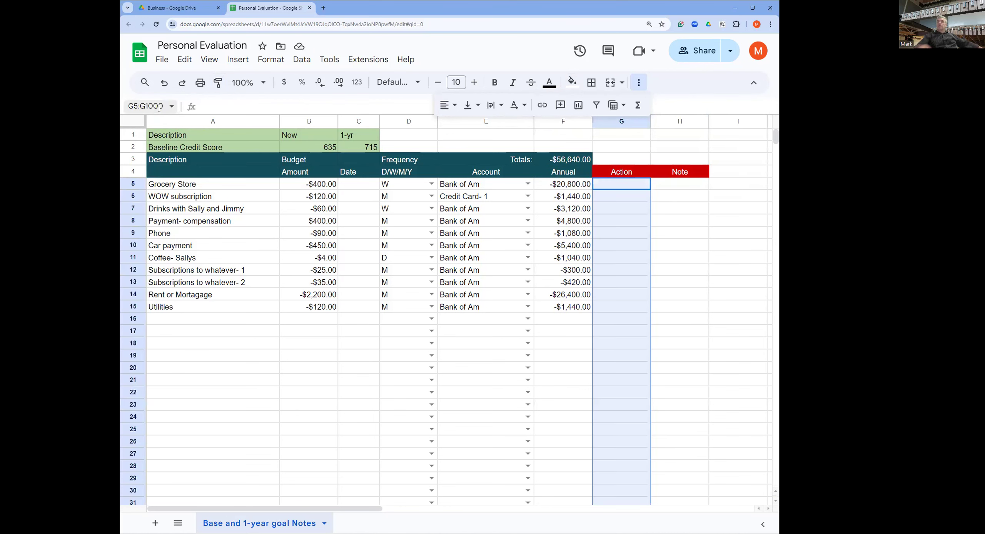
pyautogui.click(302, 59)
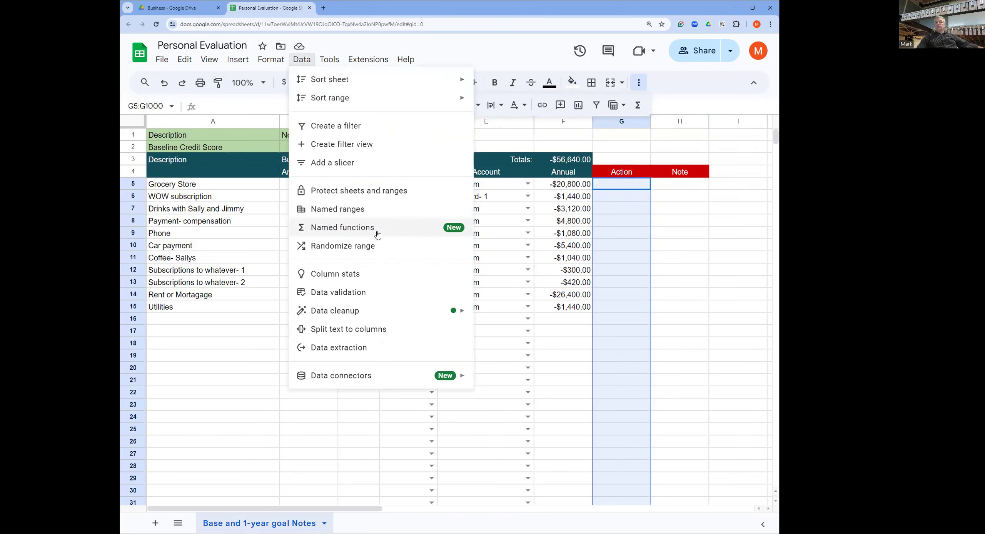
pyautogui.moveTo(269, 66)
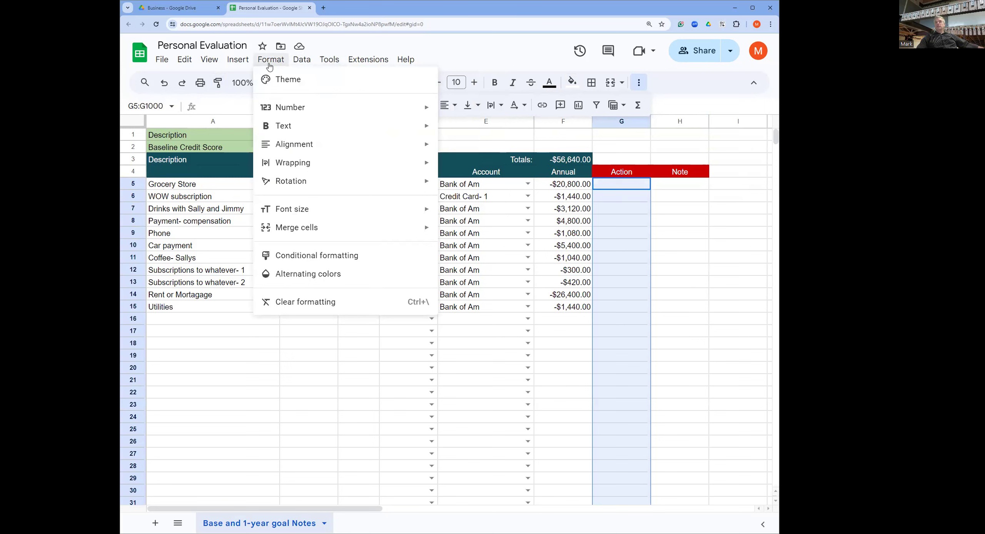
pyautogui.moveTo(238, 60)
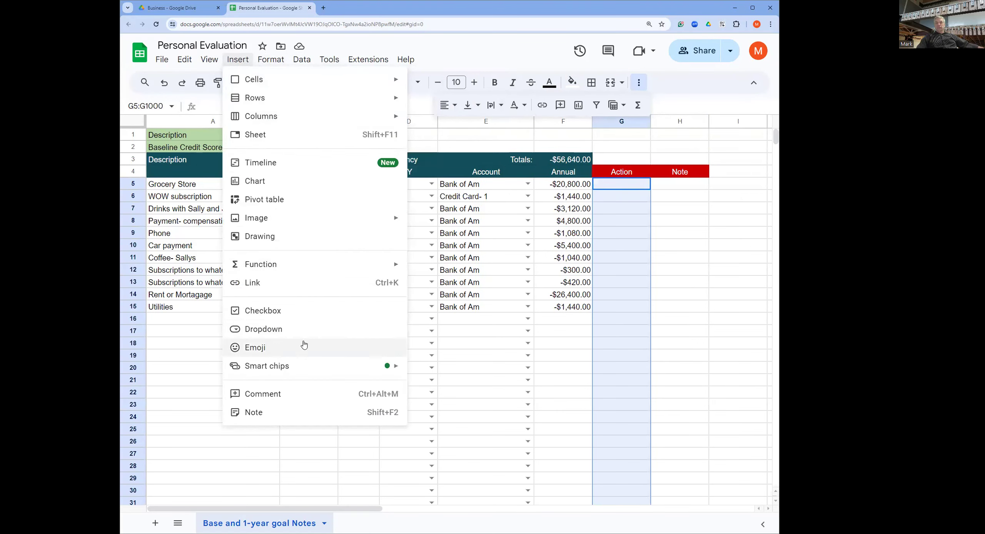
pyautogui.moveTo(304, 361)
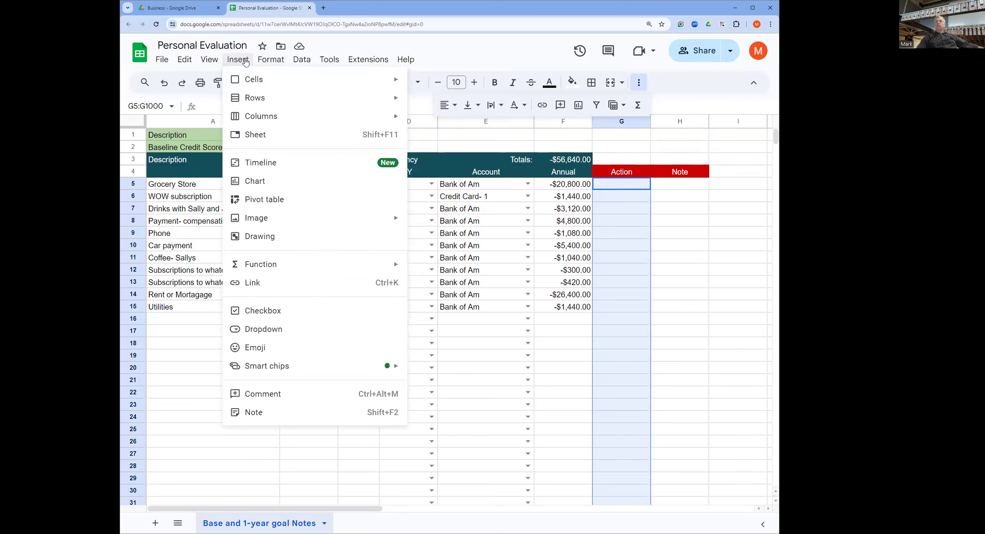
pyautogui.moveTo(302, 61)
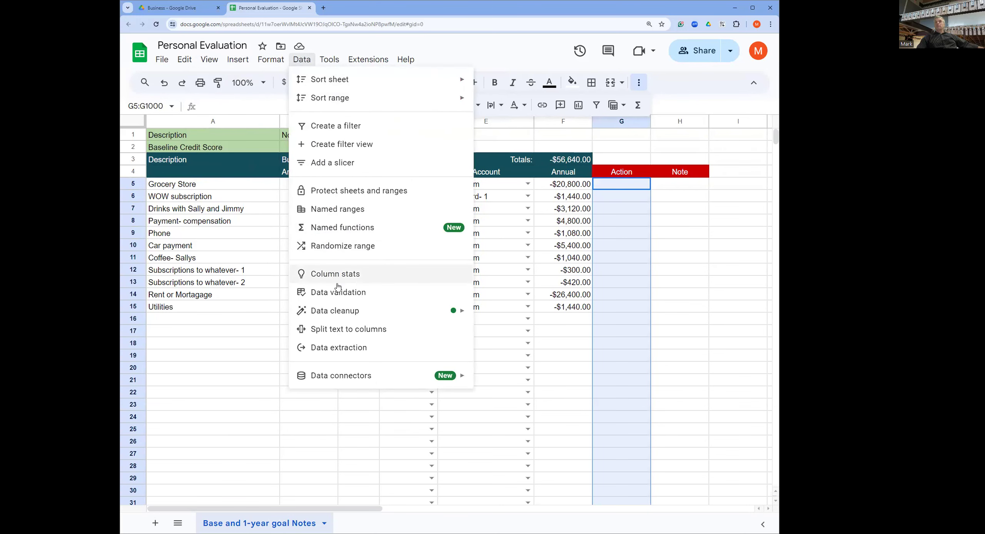
pyautogui.click(327, 292)
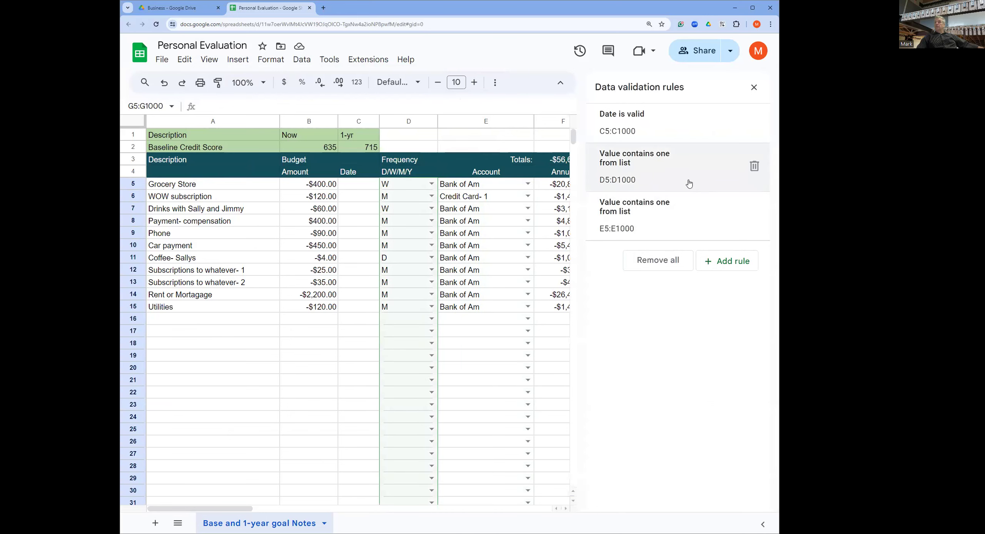
pyautogui.click(715, 260)
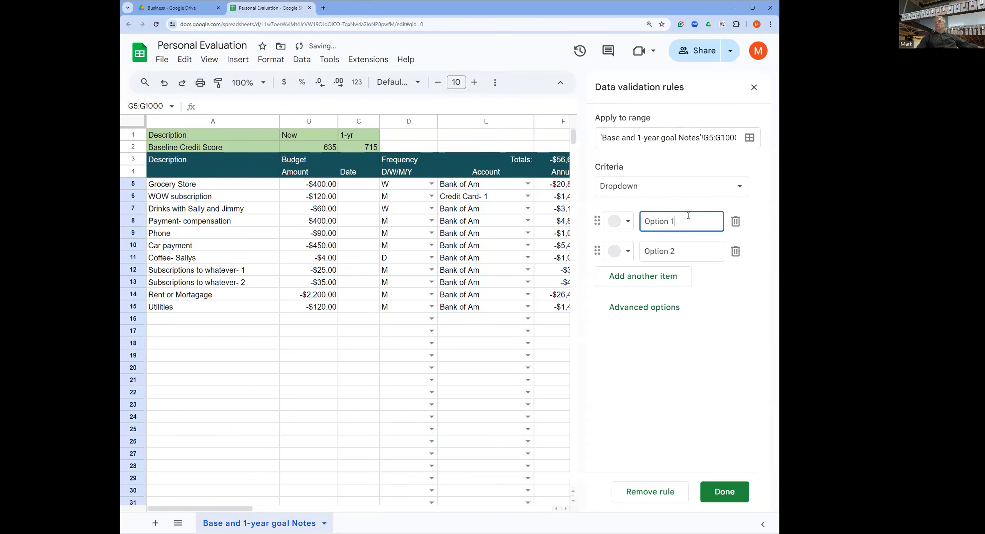
# Set the G5:G1000 rule's criteria to Checkbox, save it and close the validation rules.
pyautogui.click(731, 193)
pyautogui.scroll(-5, 666, 328)
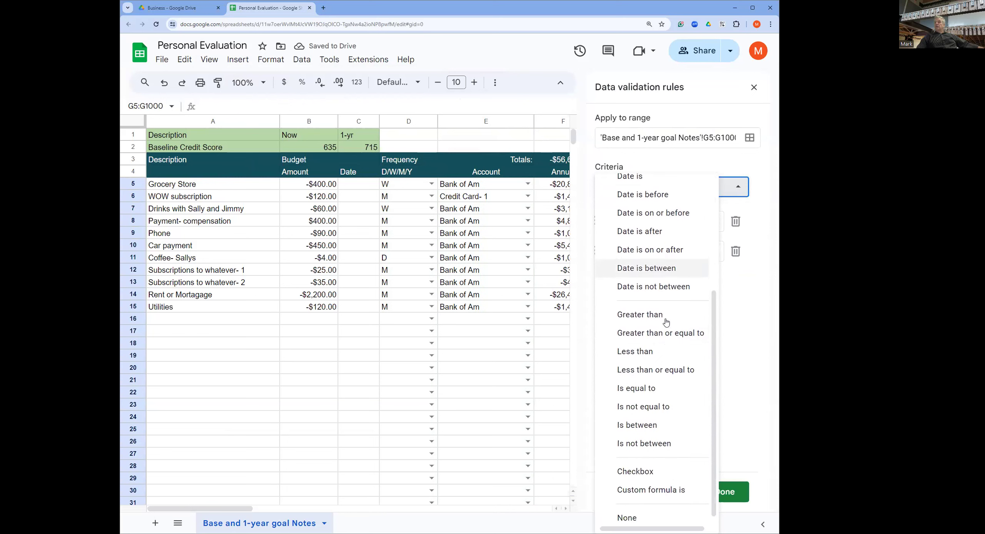
pyautogui.click(658, 466)
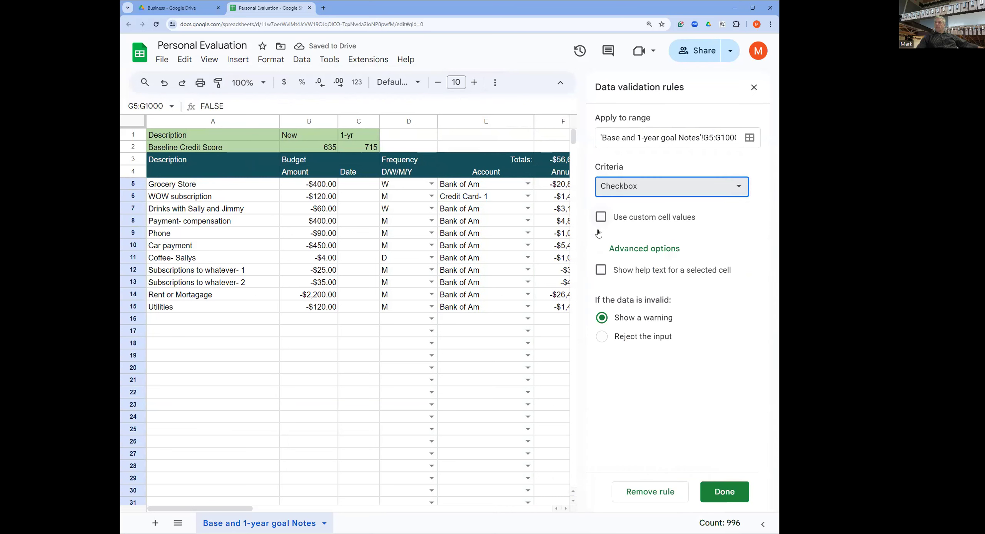
pyautogui.click(725, 492)
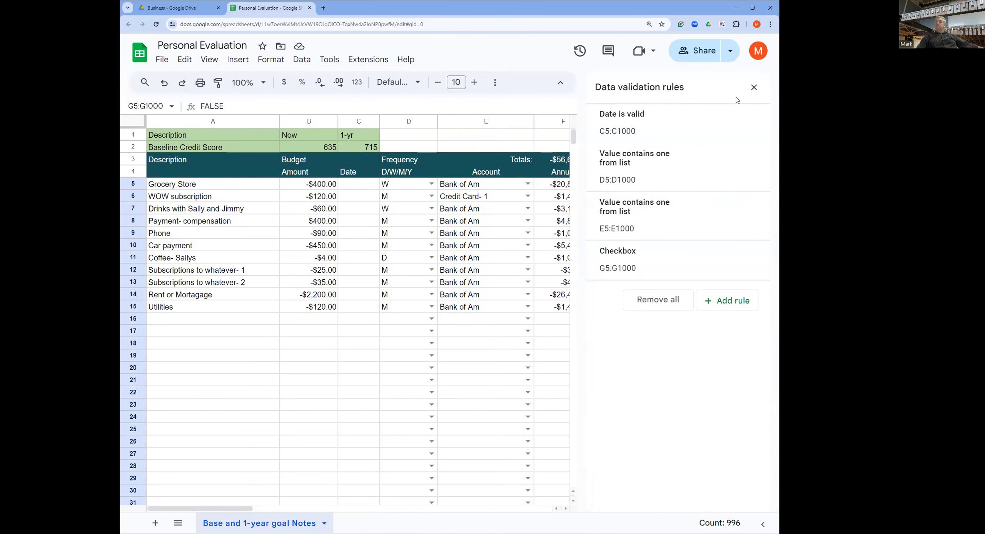
pyautogui.click(753, 87)
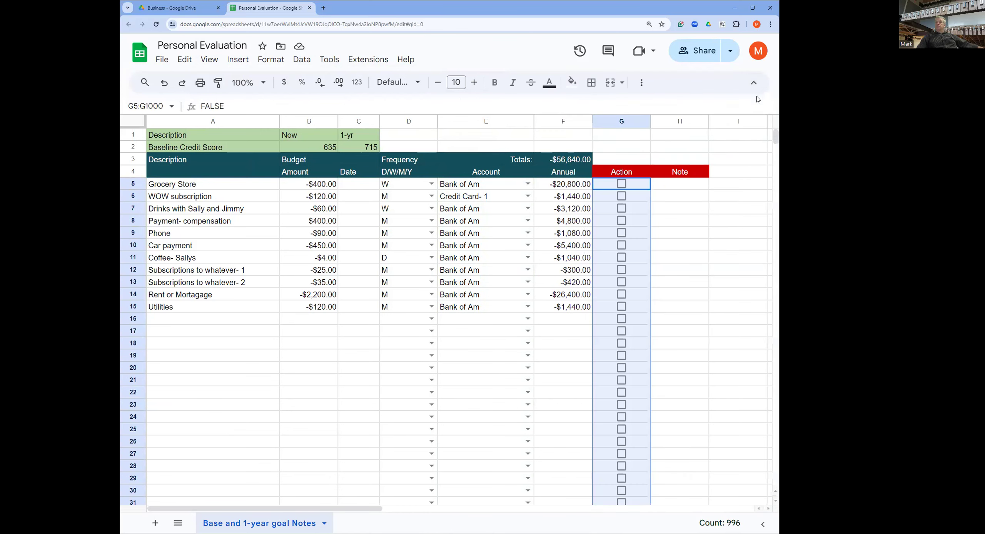
# Widen the Note column H to make room for longer text.
pyautogui.click(685, 191)
pyautogui.moveTo(708, 121); pyautogui.dragTo(749, 121)
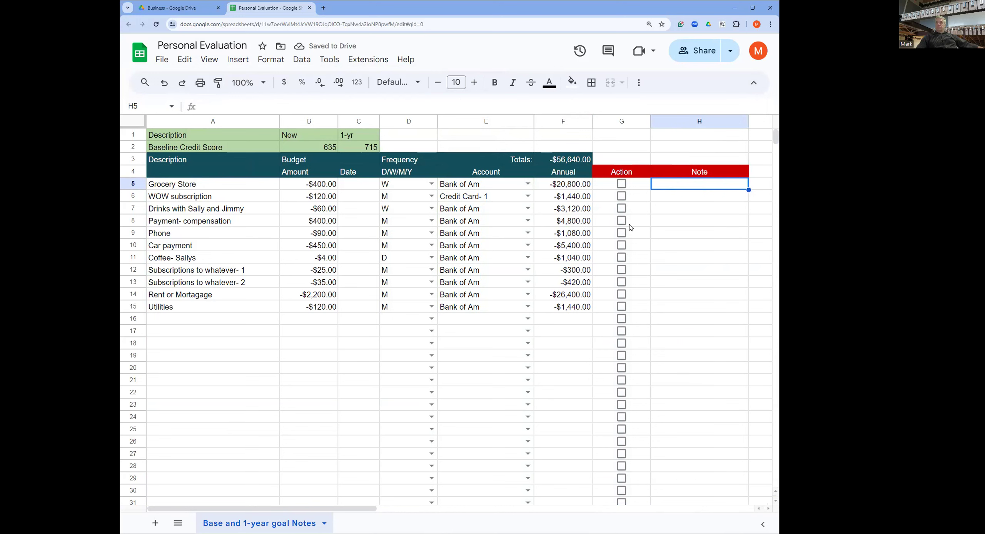
# Tick the Action checkbox for "Subscriptions to whatever- 2" in row 13 and enter the note "Cancel Subscription" in H13.
pyautogui.click(621, 282)
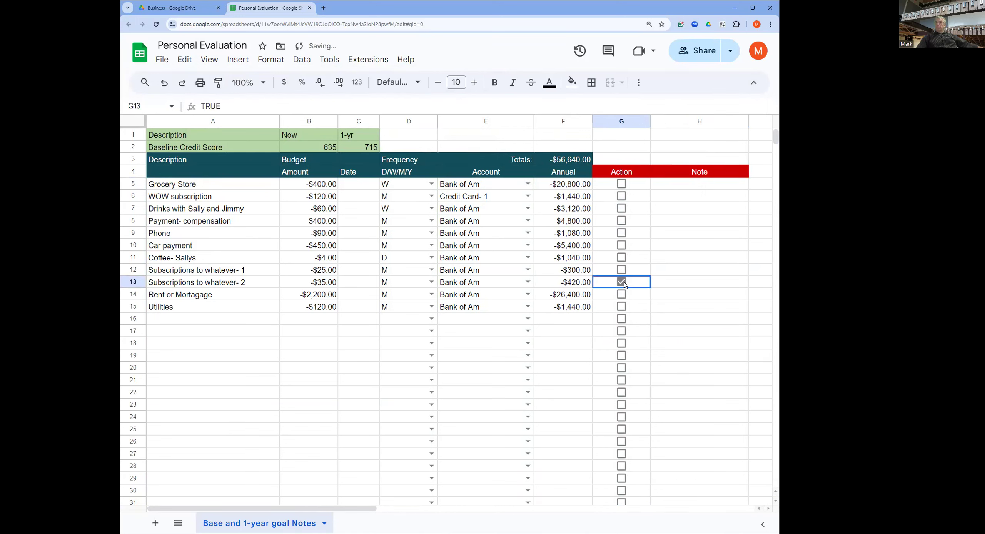
pyautogui.click(662, 285)
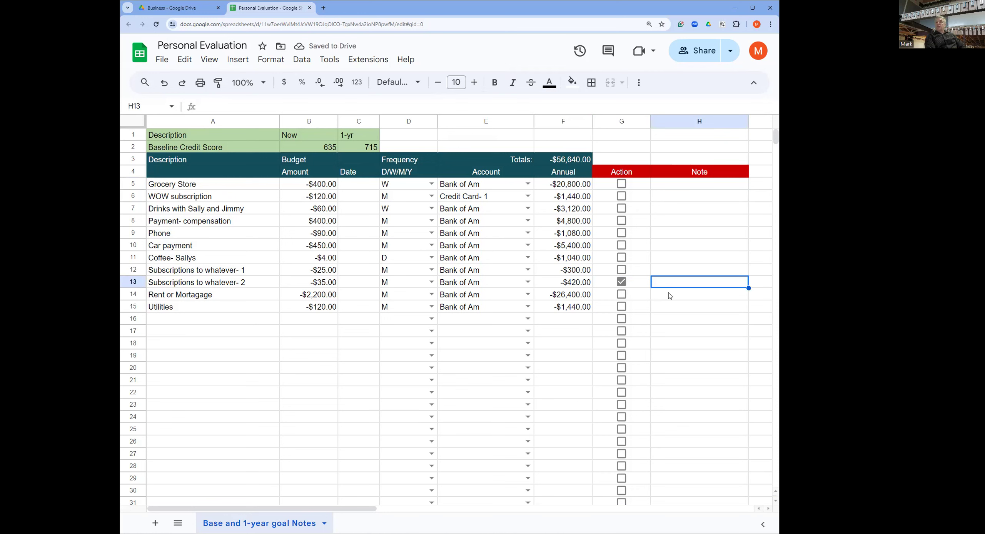
pyautogui.write('Cancel Subsc')
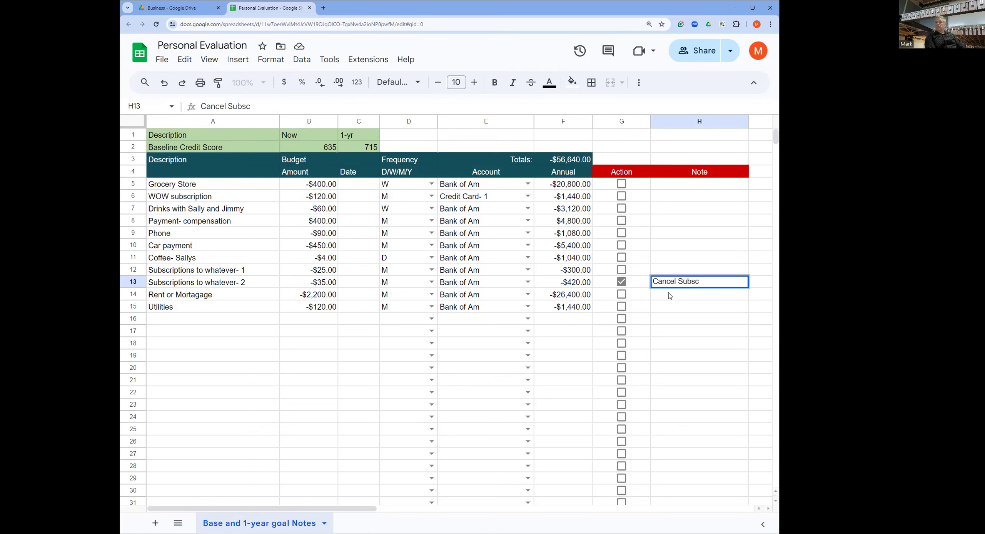
pyautogui.write('ription')
pyautogui.press('Return')
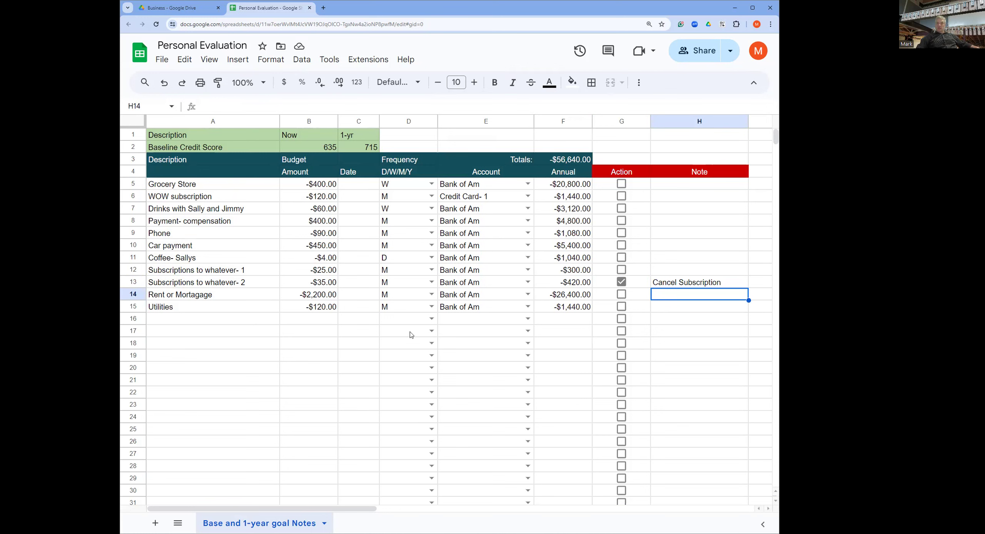
# Rename the sheet "Base and 1-year goal Notes" as Baseline.
pyautogui.click(563, 164)
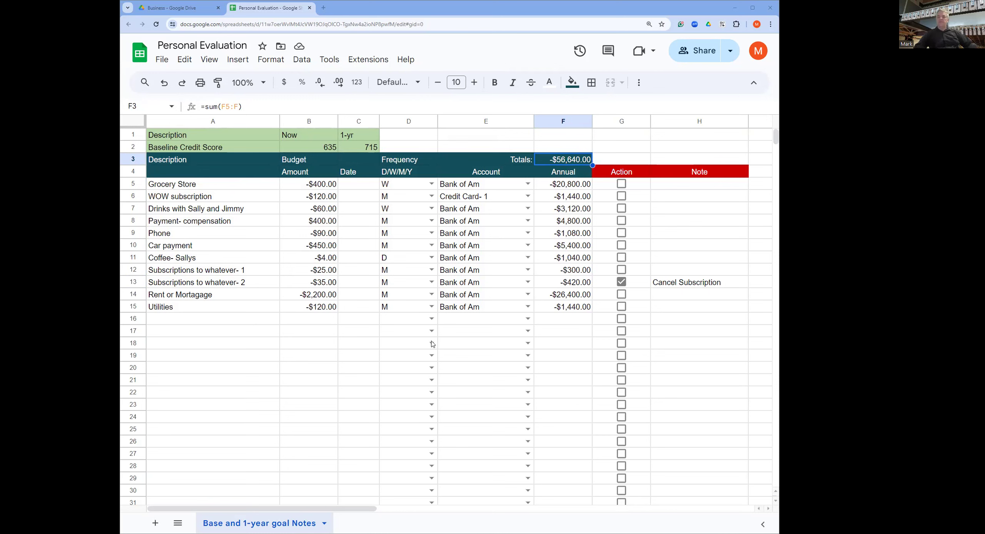
pyautogui.doubleClick(273, 524)
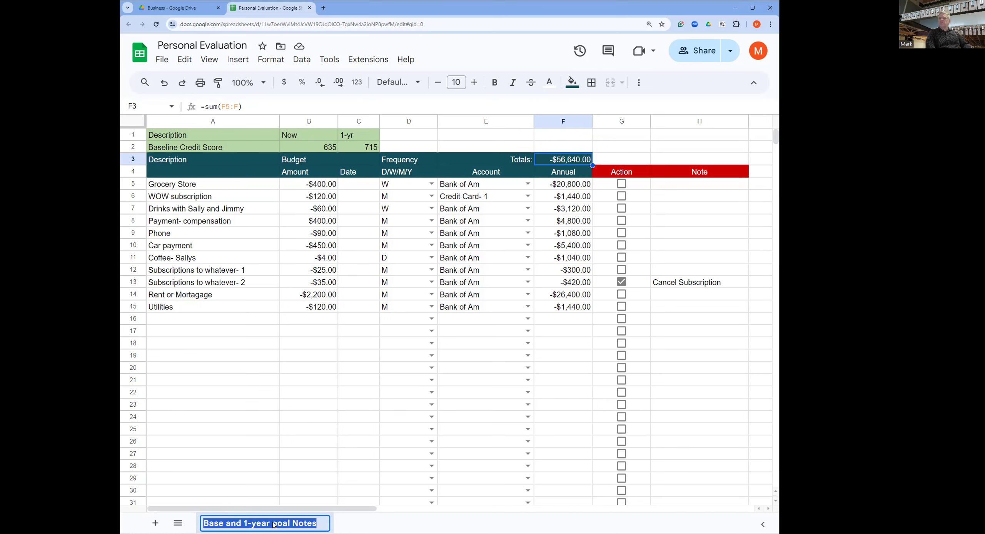
pyautogui.write('Baseline')
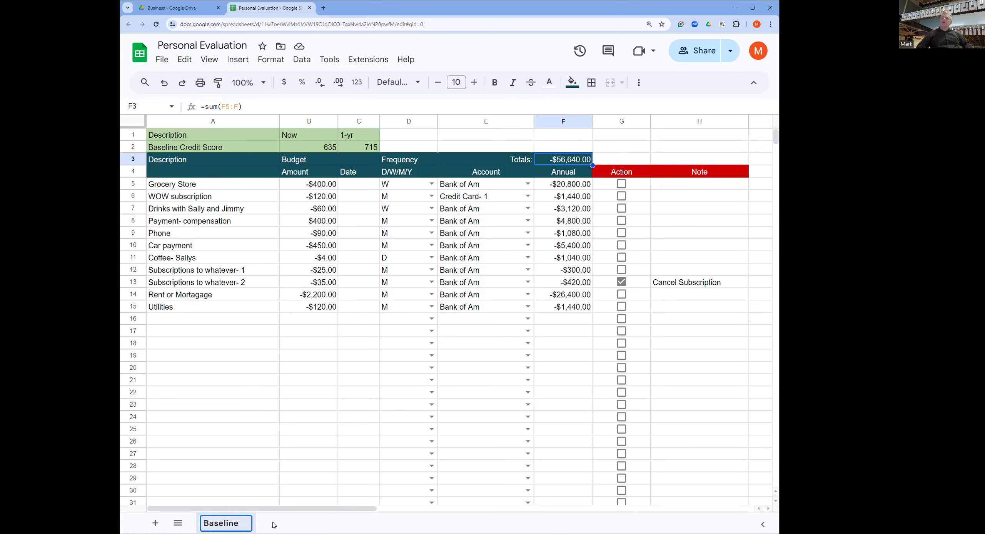
pyautogui.click(246, 410)
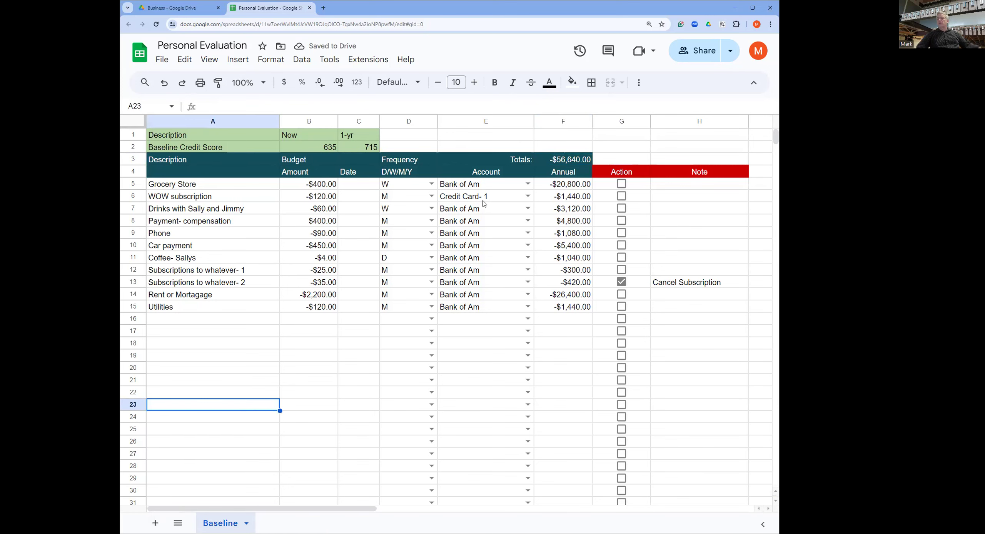
# Add a new sheet to the spreadsheet and name it Credit Card 1.
pyautogui.click(155, 522)
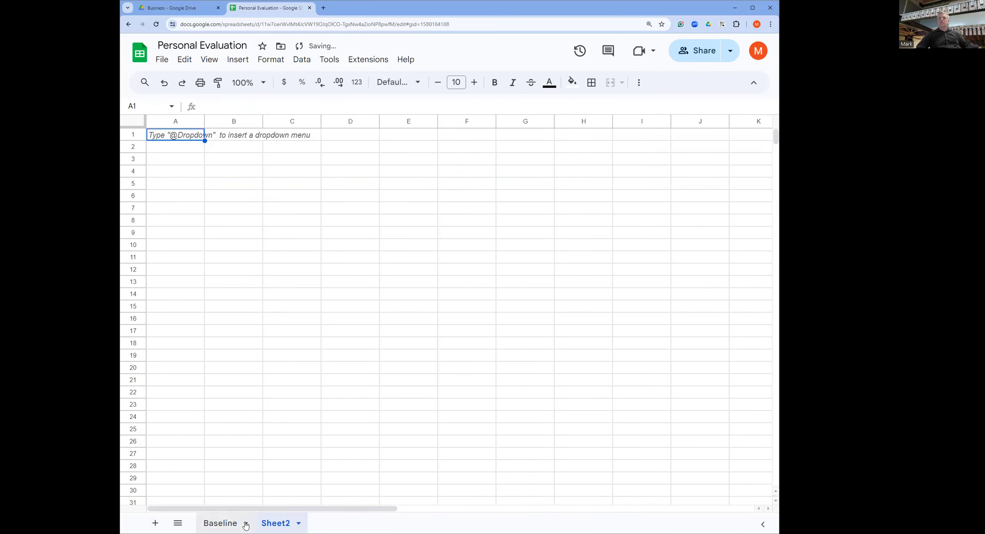
pyautogui.doubleClick(273, 523)
pyautogui.write('Credit Car')
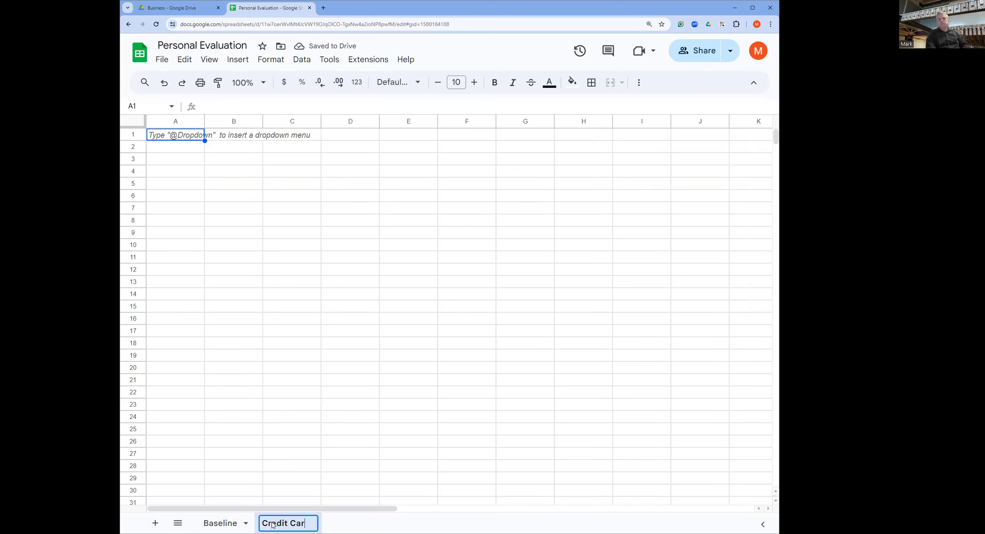
pyautogui.write('d 1')
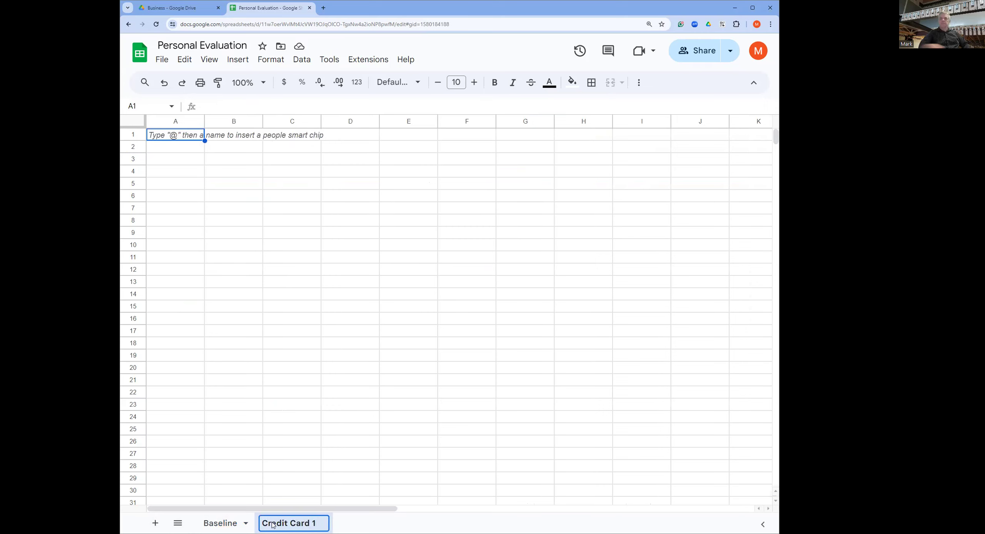
pyautogui.click(189, 151)
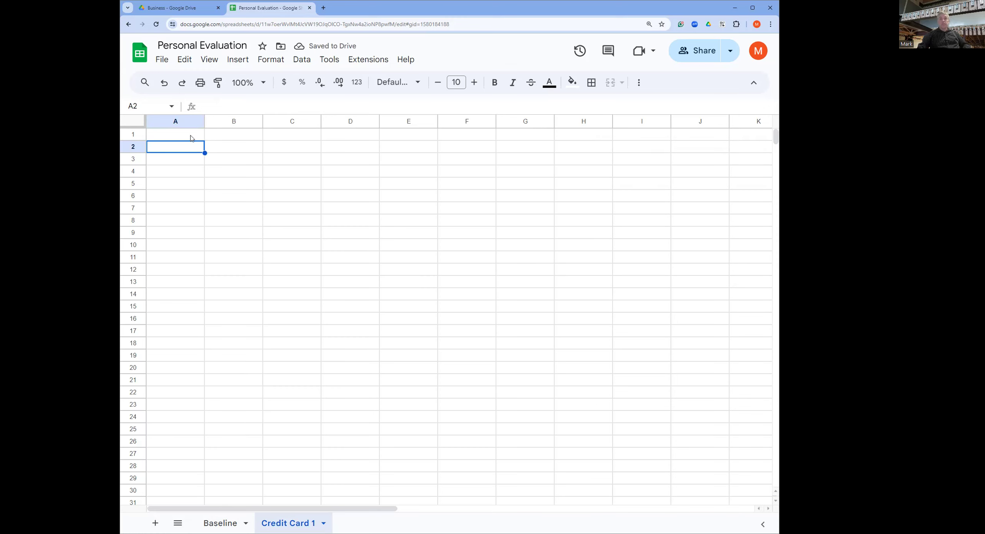
# Enter the headers Date, Description and Amount in cells A1 to C1 of the Credit Card 1 sheet.
pyautogui.click(190, 136)
pyautogui.write('Date')
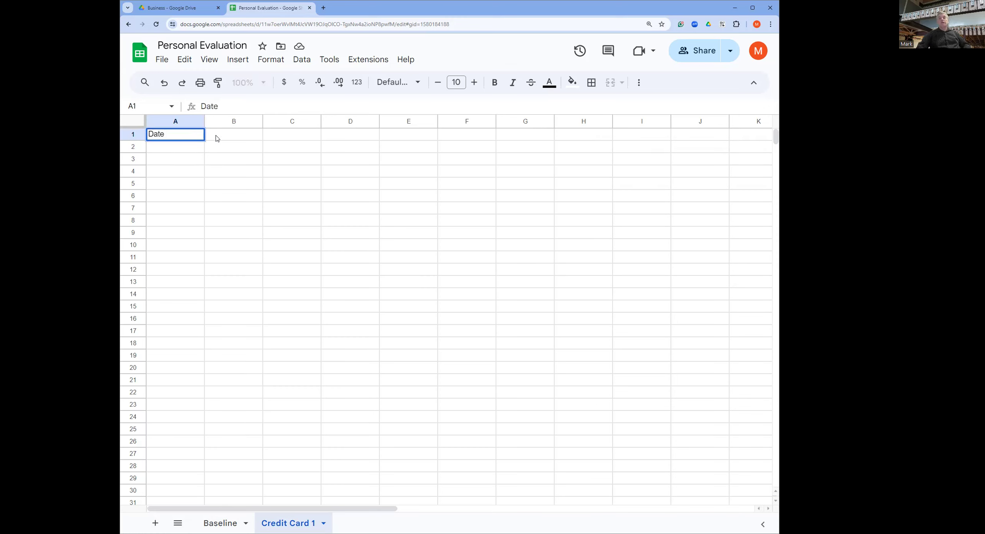
pyautogui.click(240, 138)
pyautogui.write('Descr')
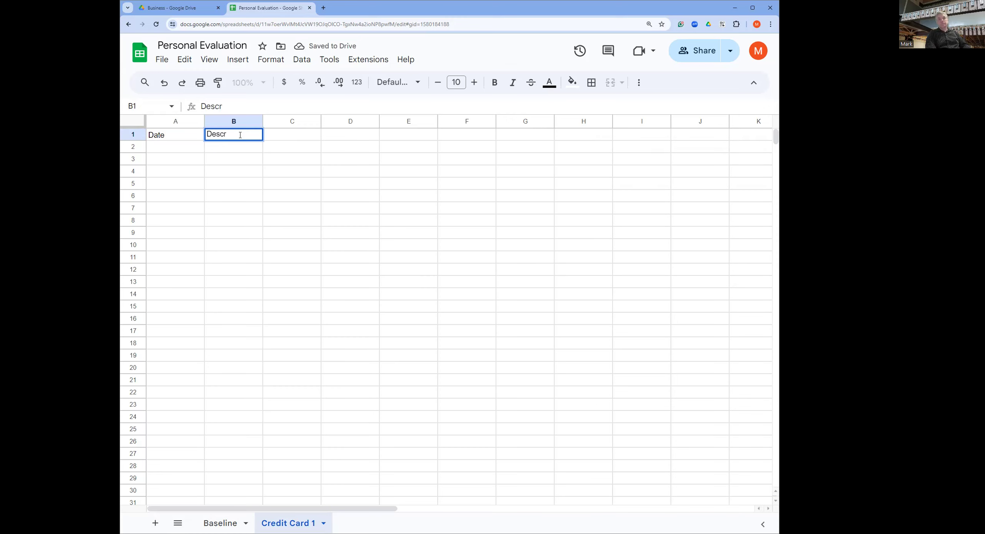
pyautogui.write('iption')
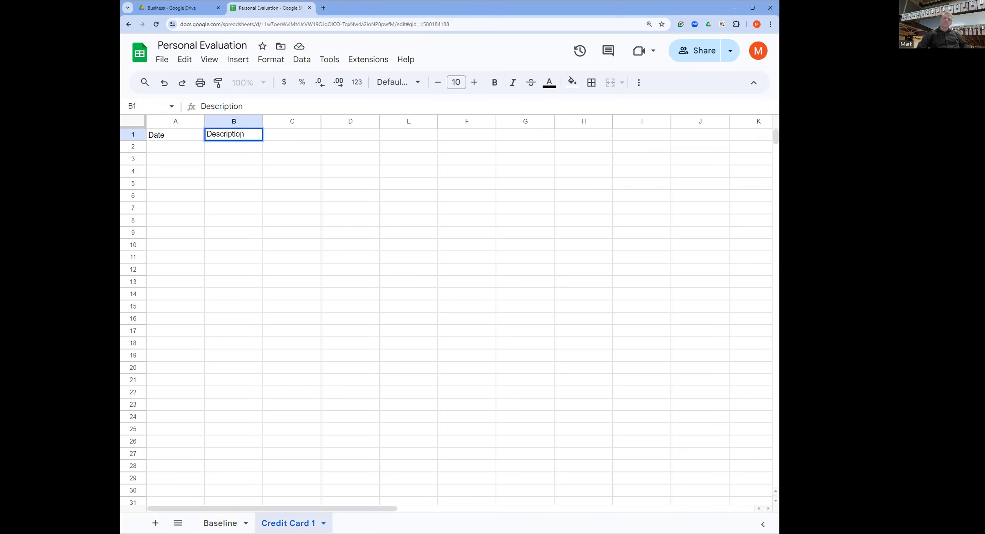
pyautogui.click(296, 139)
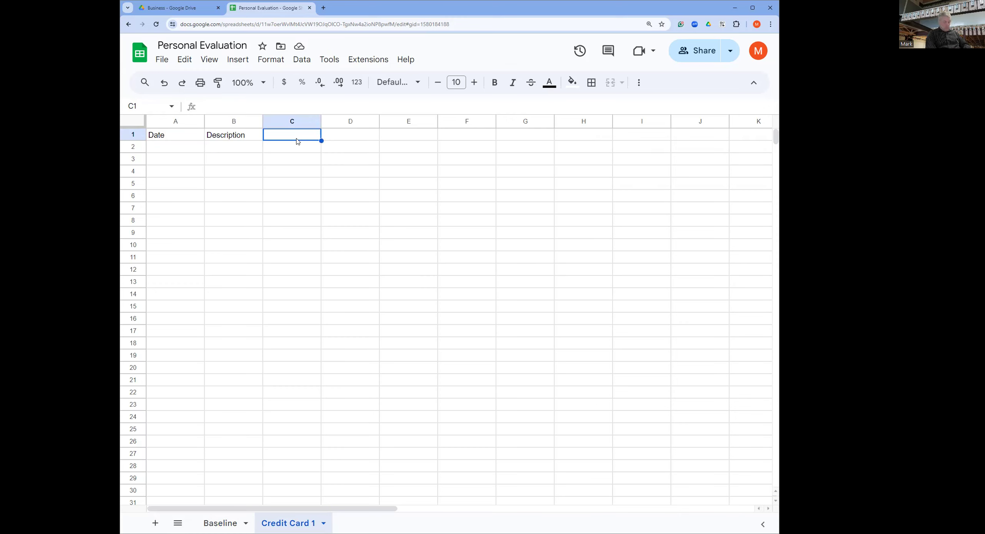
pyautogui.write('Amount')
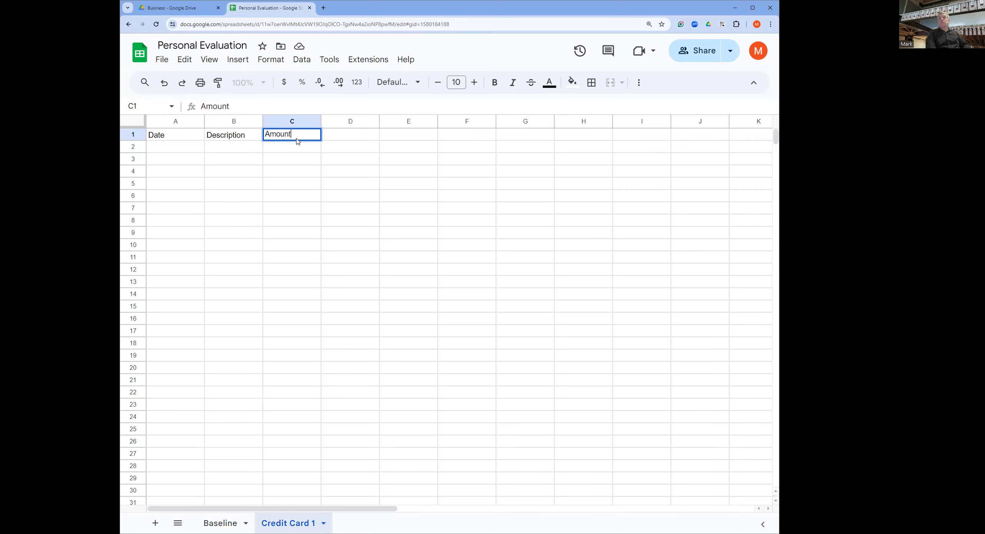
# Enter the headers Due Date in D1 and Limit in F1, leaving E1 empty.
pyautogui.click(358, 137)
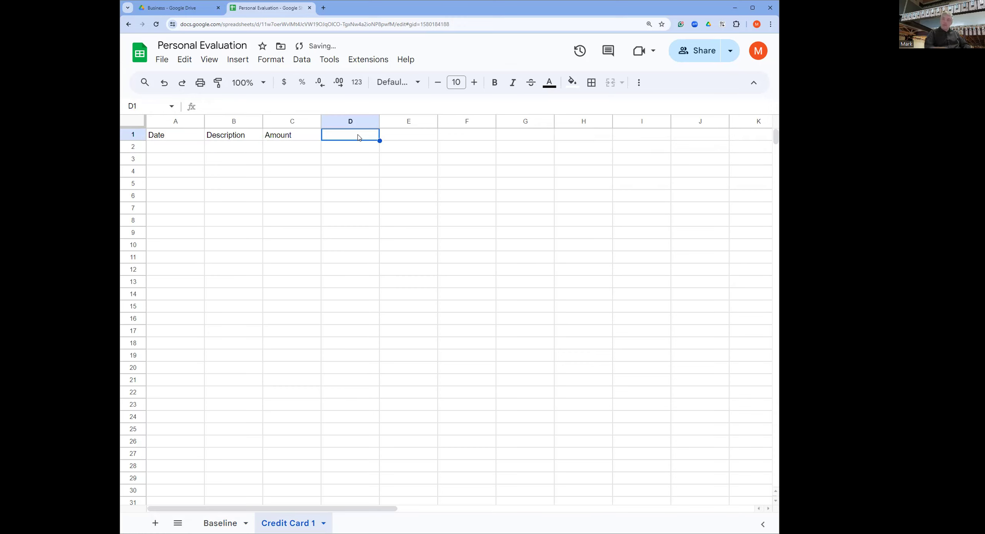
pyautogui.click(415, 133)
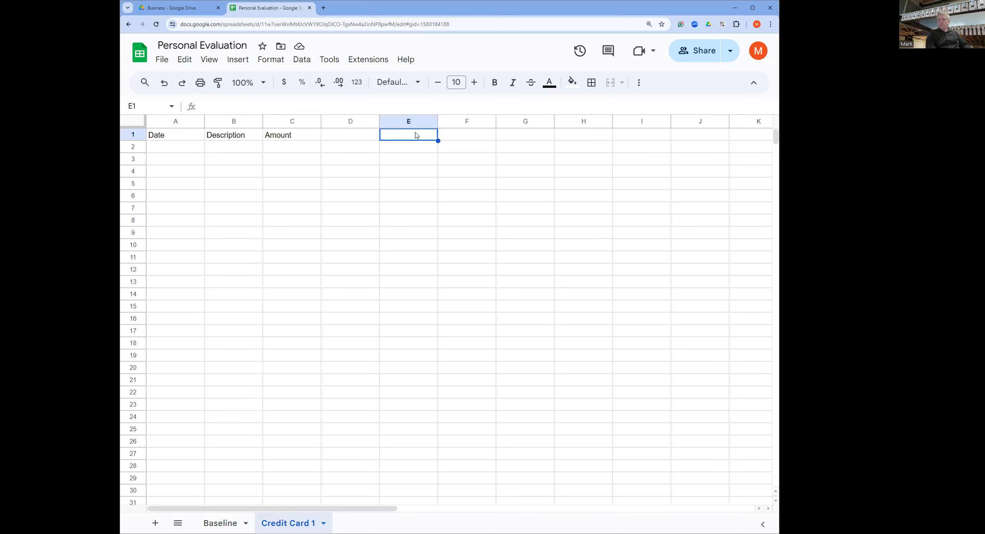
pyautogui.write('Limit')
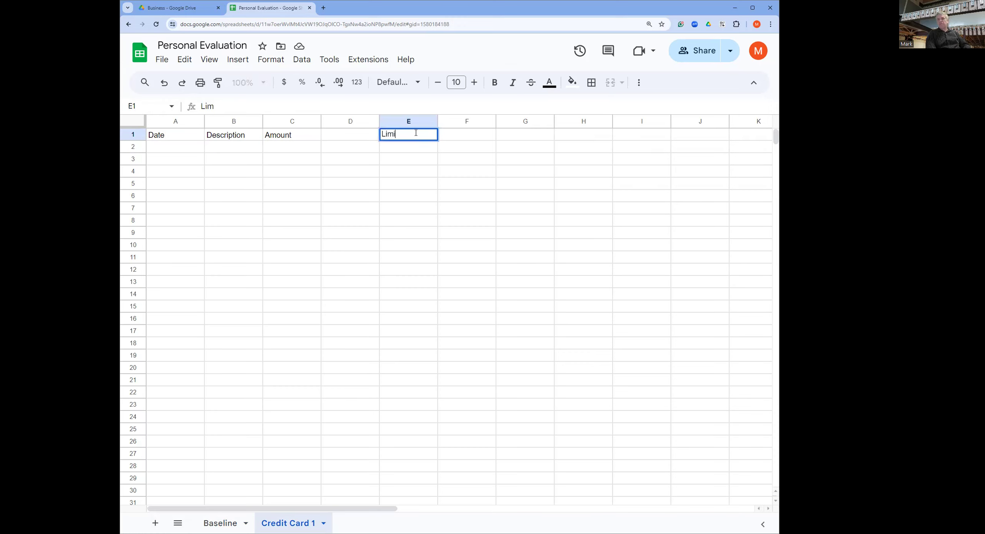
pyautogui.click(350, 141)
pyautogui.write('Due Date')
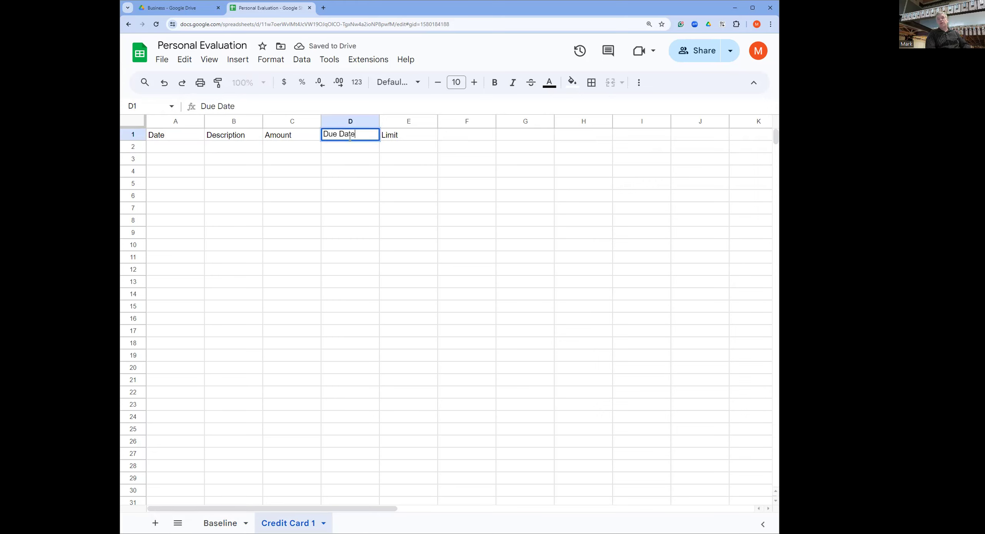
pyautogui.click(406, 137)
pyautogui.press('Delete')
pyautogui.click(459, 134)
pyautogui.write('Limit')
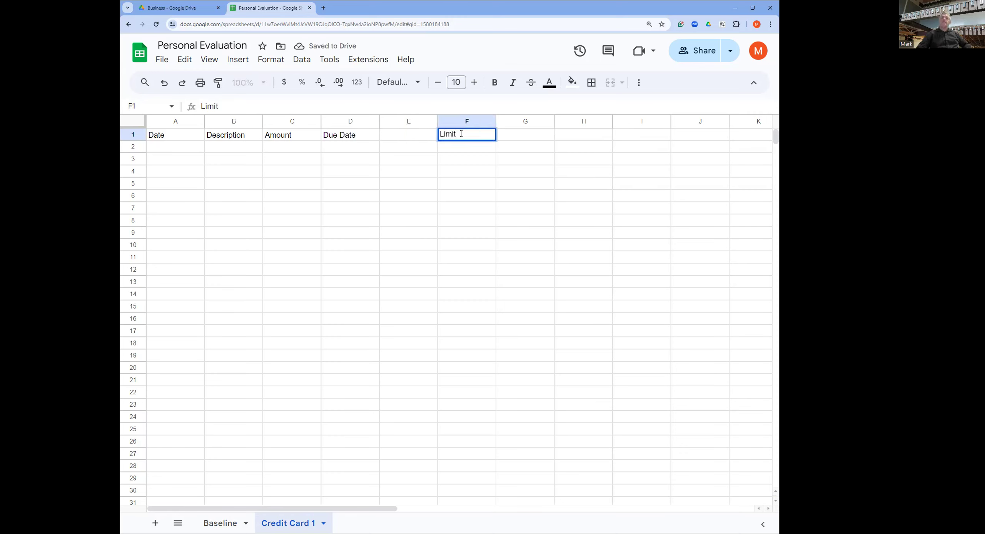
# Apply a data validation rule to A2:A1000 in the Date column that requires a valid date.
pyautogui.click(163, 149)
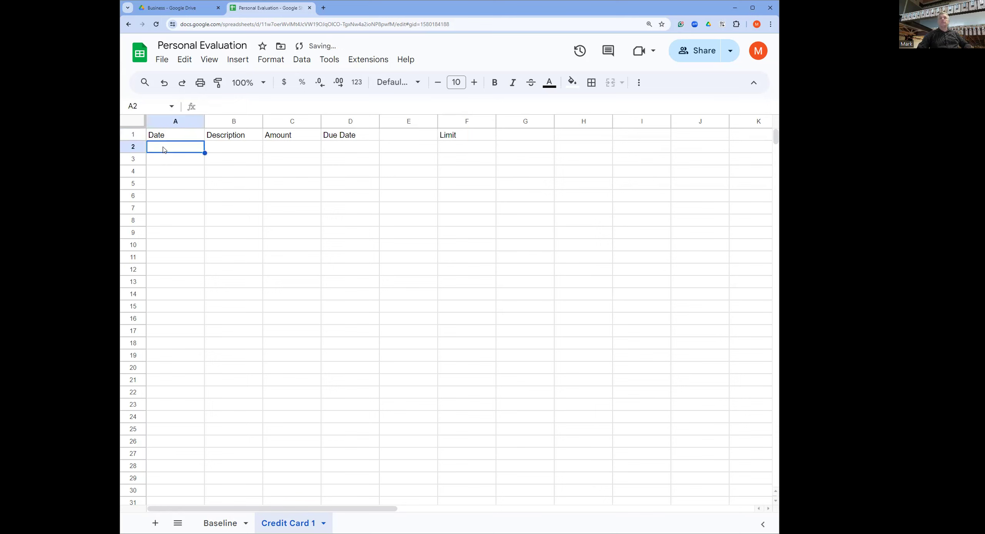
pyautogui.click(151, 109)
pyautogui.click(151, 110)
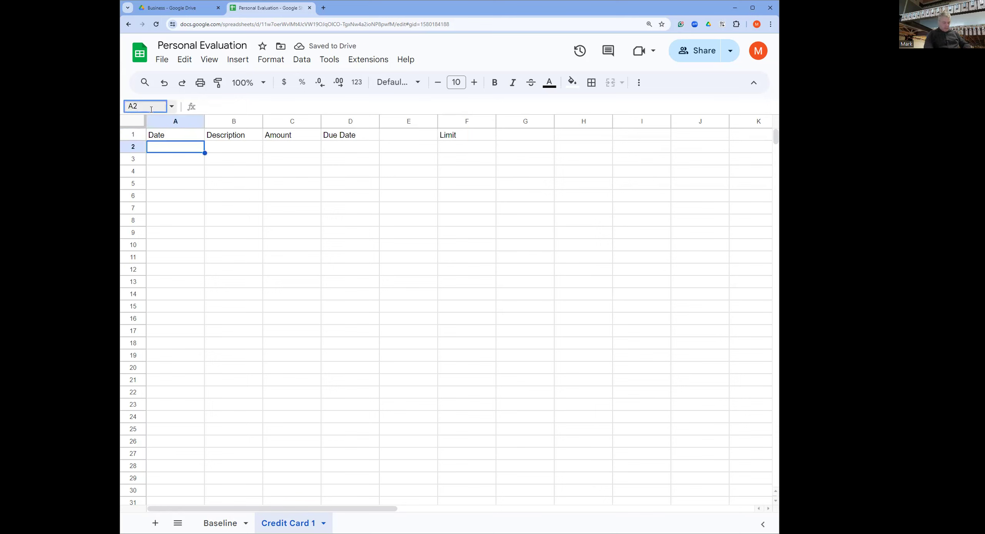
pyautogui.write(':A')
pyautogui.press('Return')
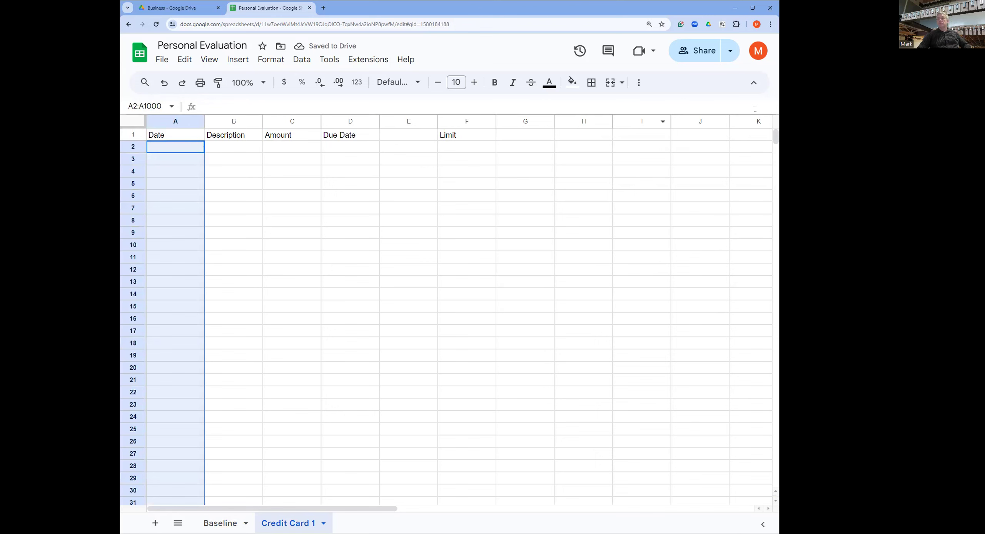
pyautogui.click(302, 60)
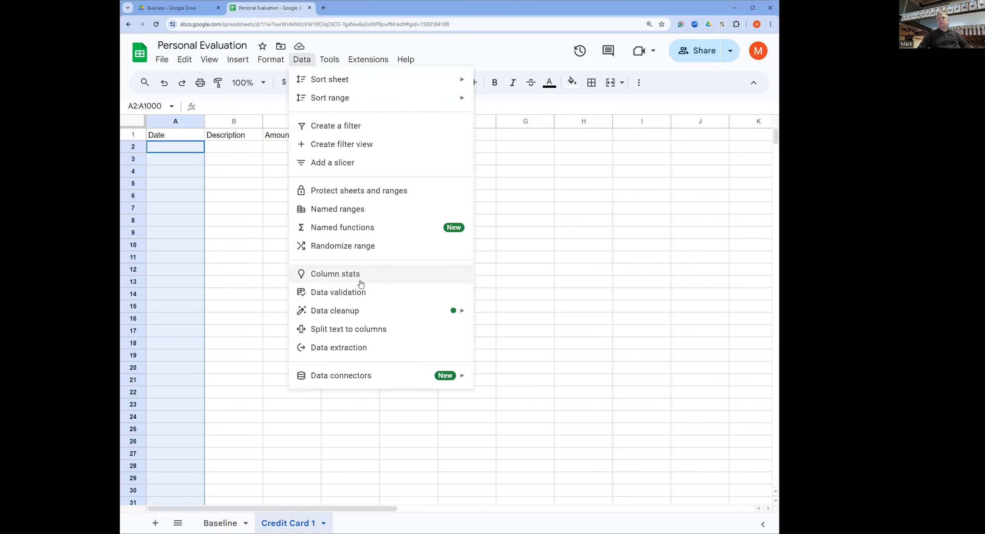
pyautogui.click(361, 294)
pyautogui.click(736, 125)
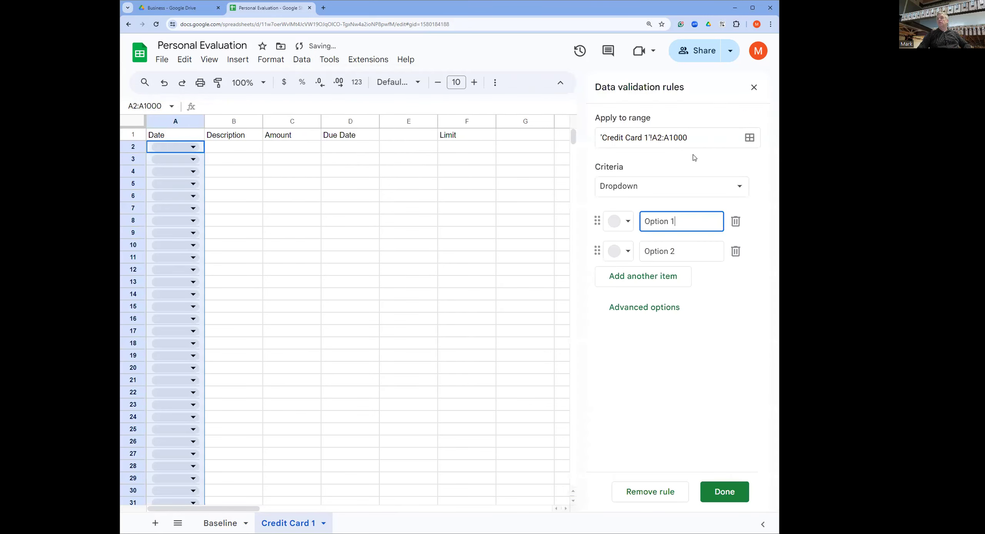
pyautogui.click(706, 190)
pyautogui.click(657, 338)
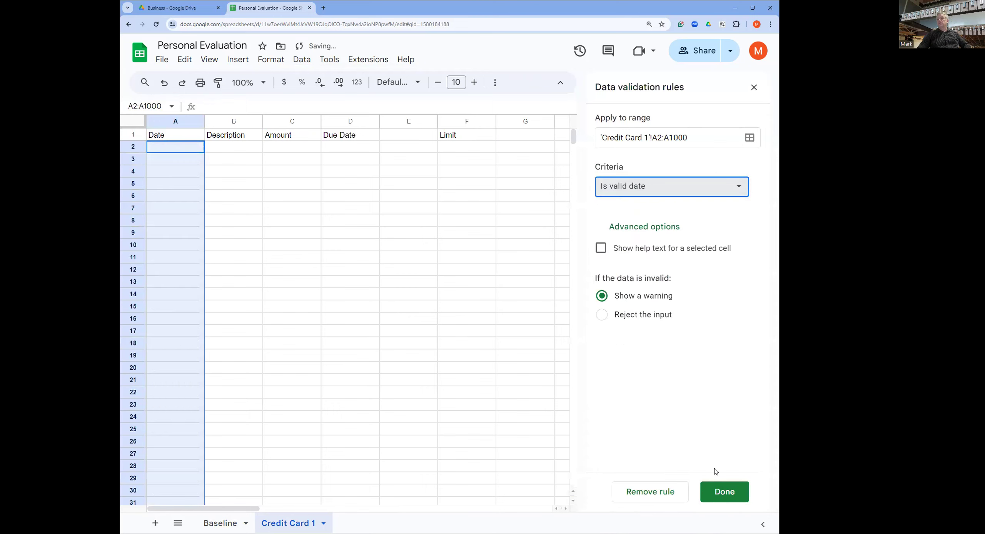
pyautogui.click(726, 496)
# Widen the Description column to nearly twice its width.
pyautogui.click(234, 150)
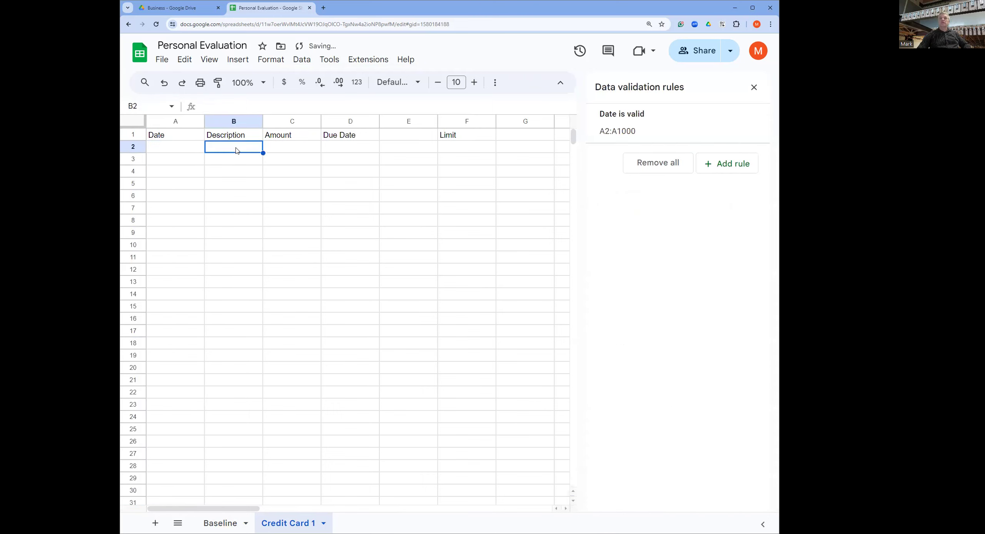
pyautogui.moveTo(262, 121); pyautogui.dragTo(311, 121)
pyautogui.click(339, 134)
pyautogui.click(149, 107)
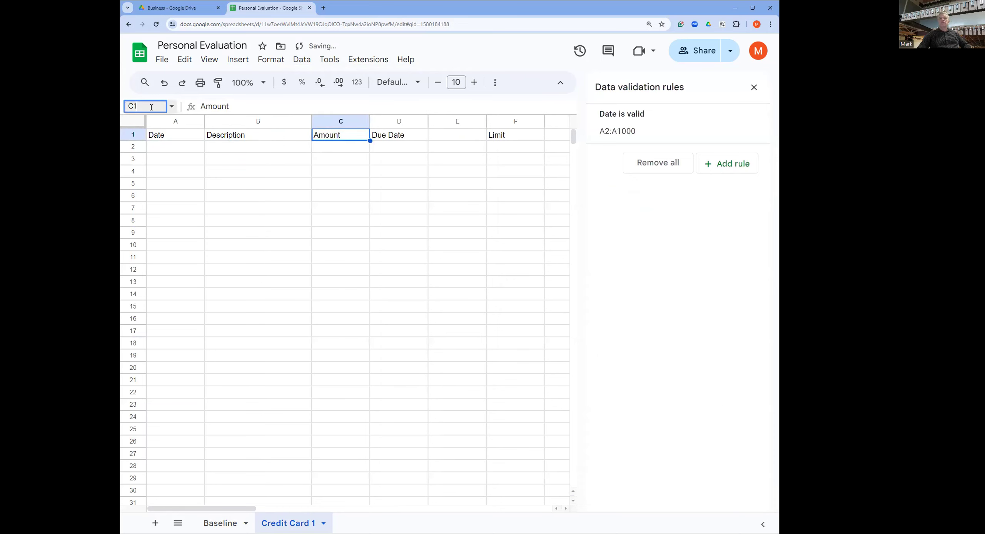
pyautogui.write('C2')
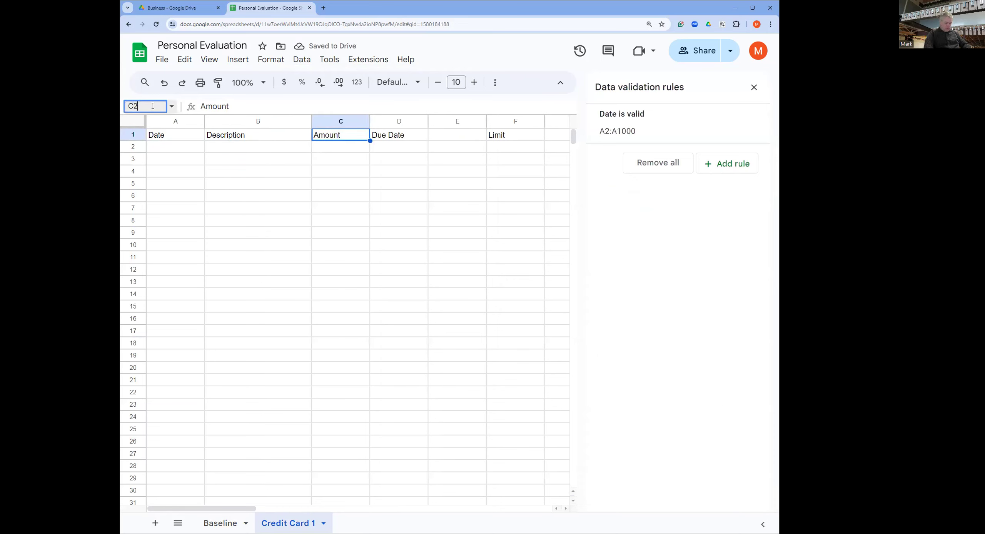
pyautogui.write(':XC')
pyautogui.press('BackSpace')
pyautogui.write('1000')
pyautogui.press('Return')
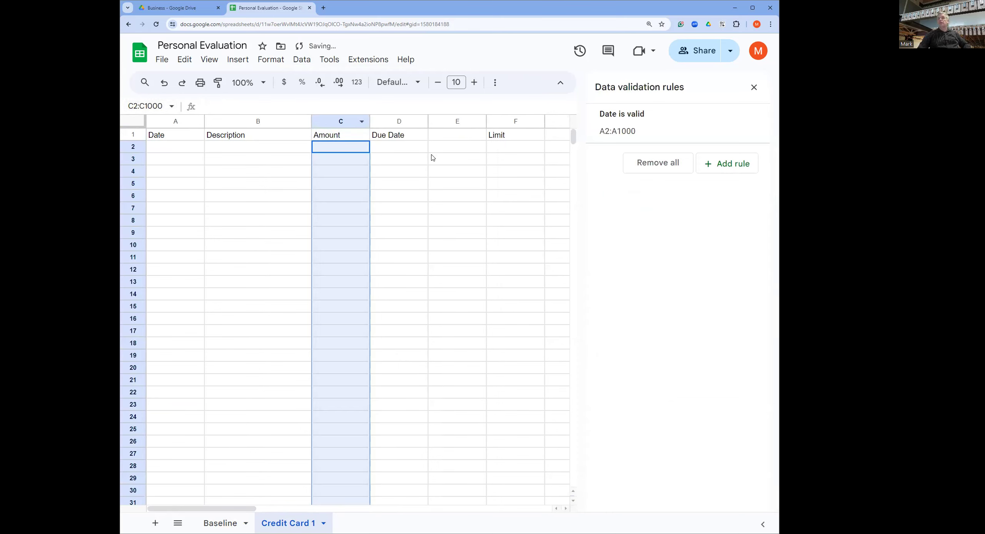
# Apply a valid-date data validation rule to D2:D1000 in the Due Date column.
pyautogui.click(405, 139)
pyautogui.click(150, 108)
pyautogui.write('D')
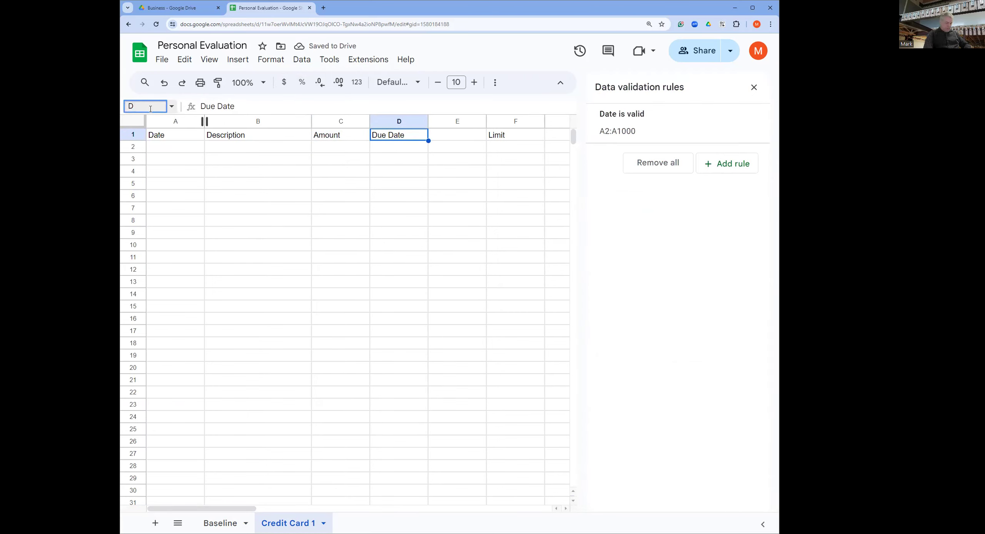
pyautogui.write('2:D1000')
pyautogui.press('Return')
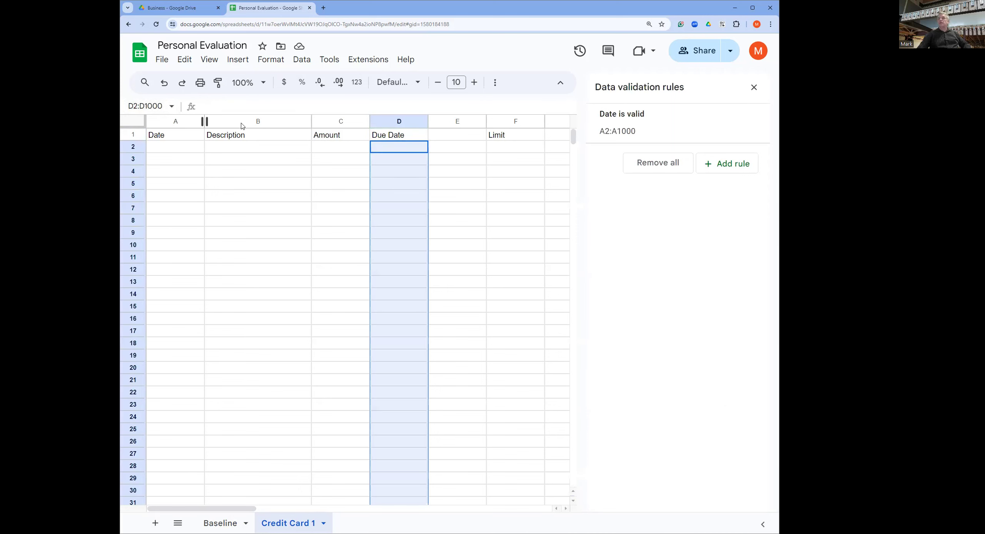
pyautogui.click(742, 170)
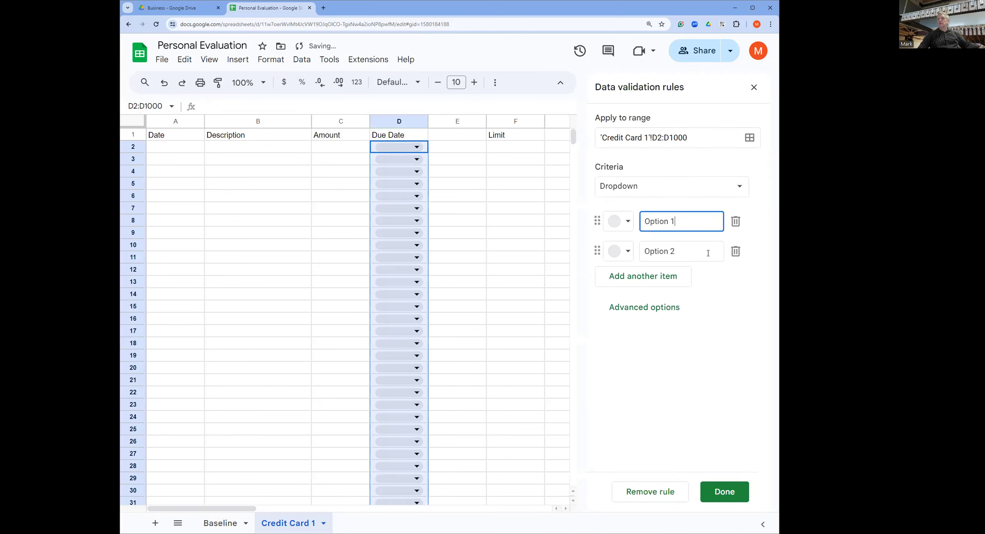
pyautogui.click(668, 191)
pyautogui.click(631, 334)
pyautogui.click(724, 491)
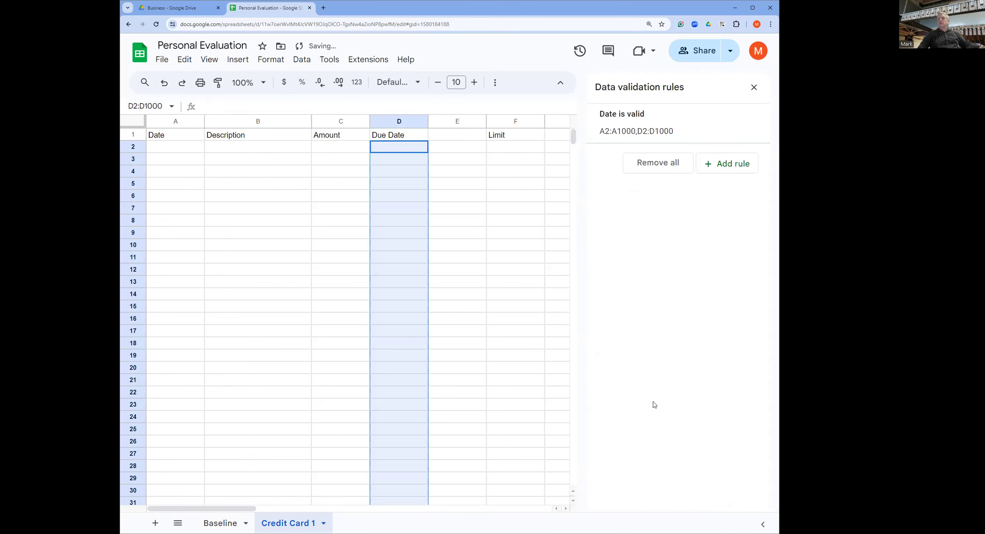
# Narrow the Limit column to about half its width and enter 5000 in cell G1.
pyautogui.click(441, 139)
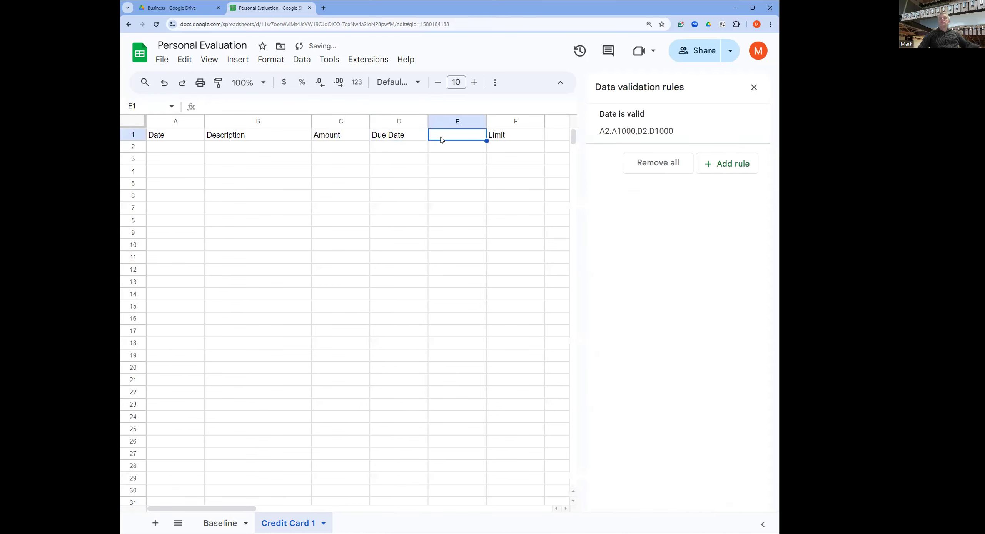
pyautogui.click(549, 137)
pyautogui.moveTo(544, 122); pyautogui.dragTo(516, 121)
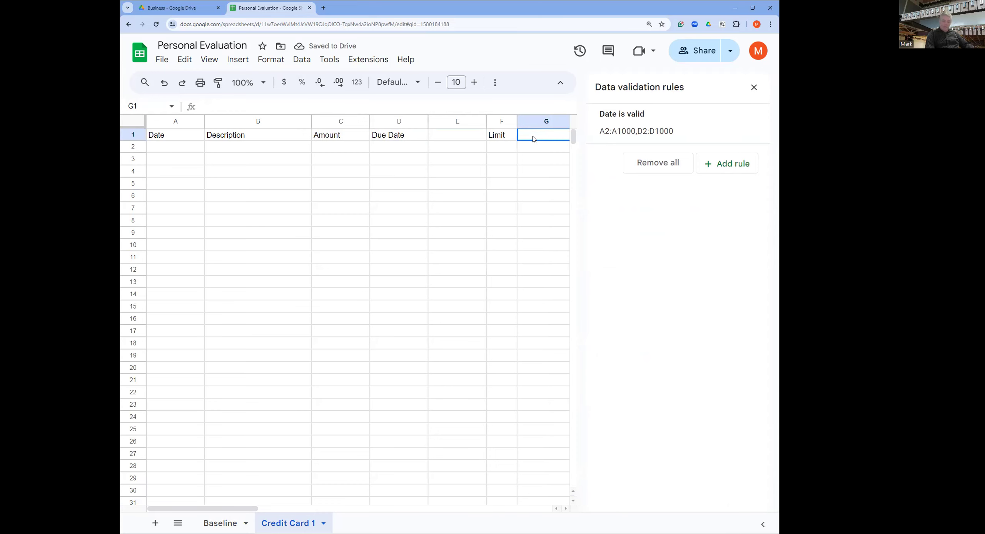
pyautogui.write('5000')
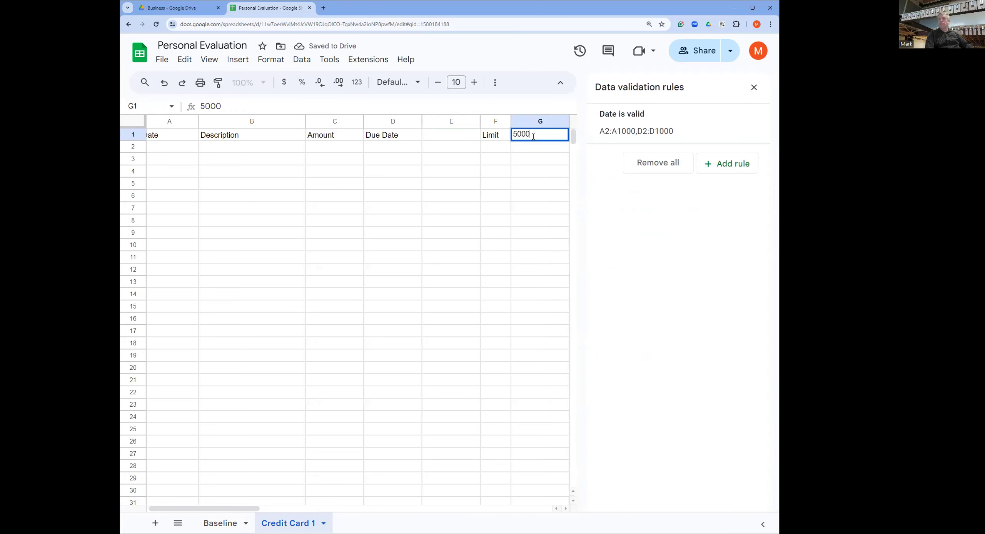
# Format the 5000 credit limit in G1 as currency.
pyautogui.click(542, 174)
pyautogui.click(536, 137)
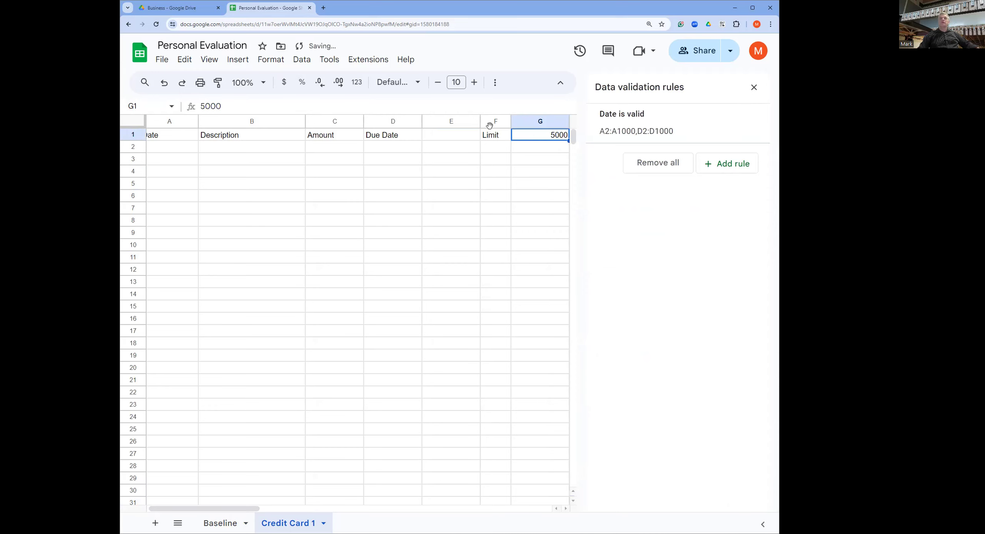
pyautogui.click(284, 82)
pyautogui.click(408, 161)
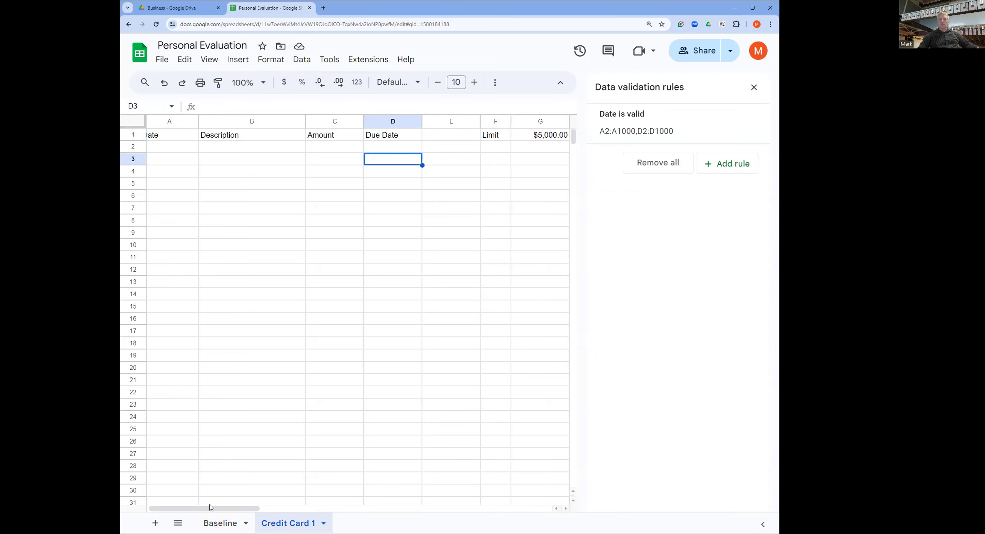
# Enter the date 5/20/2024 in A2 and the description Balance in B2.
pyautogui.moveTo(209, 507); pyautogui.dragTo(208, 507)
pyautogui.doubleClick(181, 148)
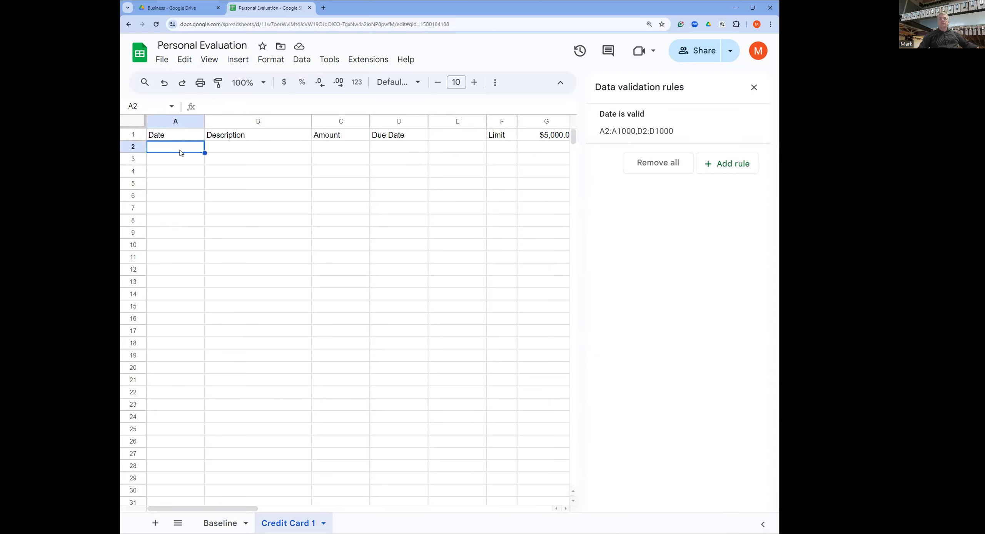
pyautogui.click(148, 228)
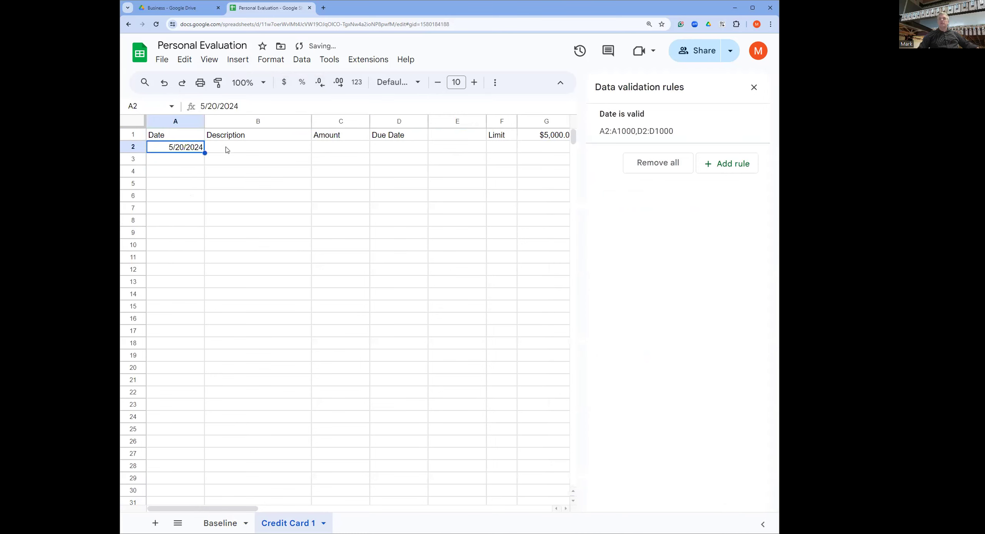
pyautogui.click(226, 146)
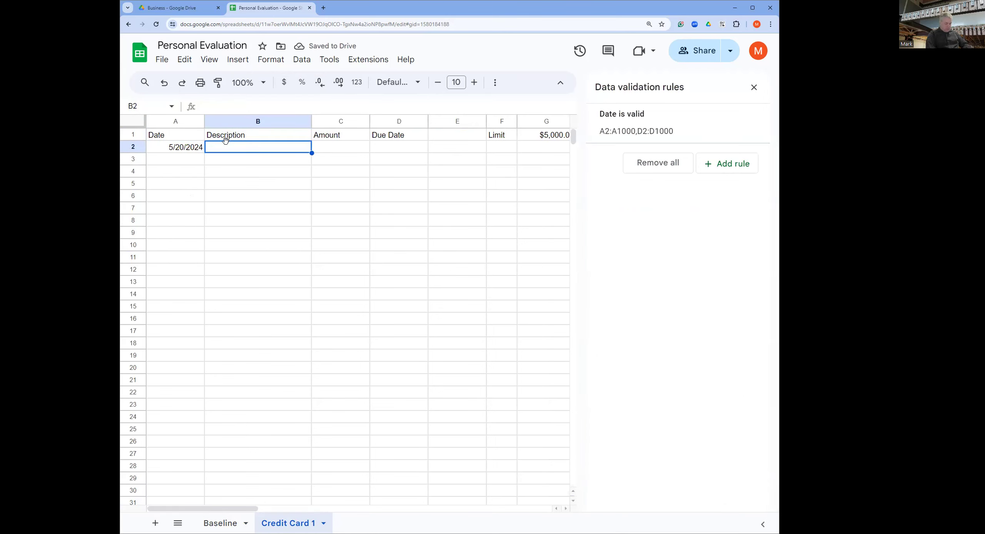
pyautogui.write('Balanc')
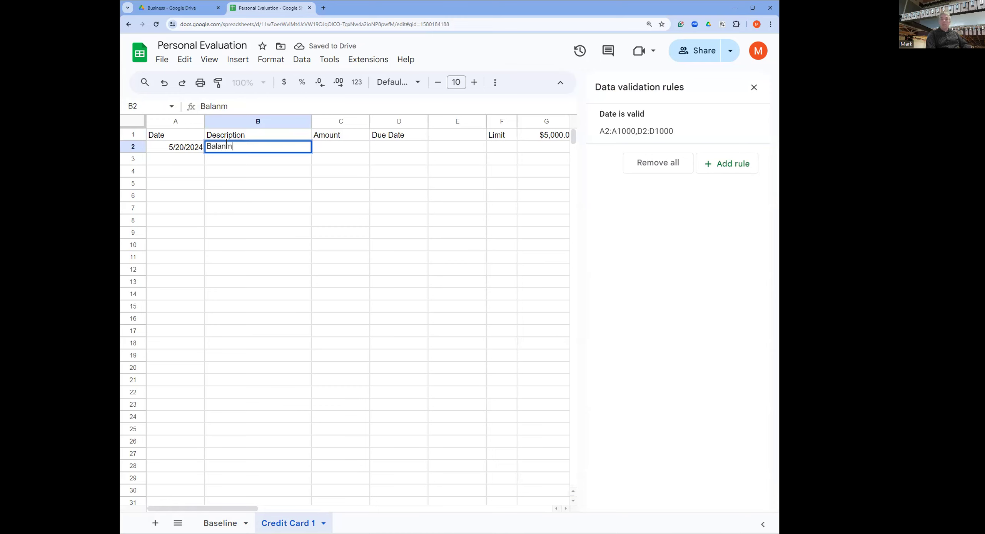
pyautogui.write('e')
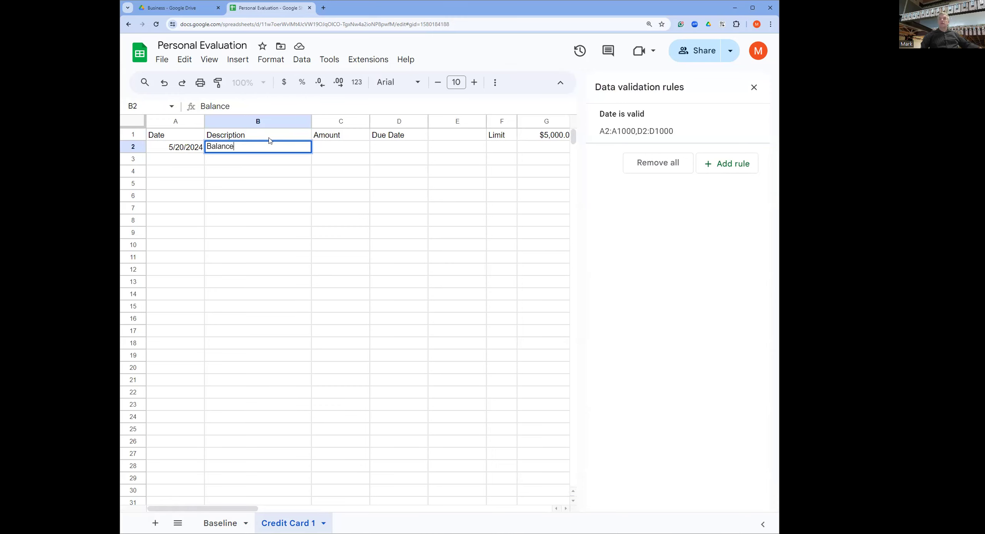
# Enter -1600 as the amount of the Balance entry in C2.
pyautogui.click(345, 148)
pyautogui.write('-')
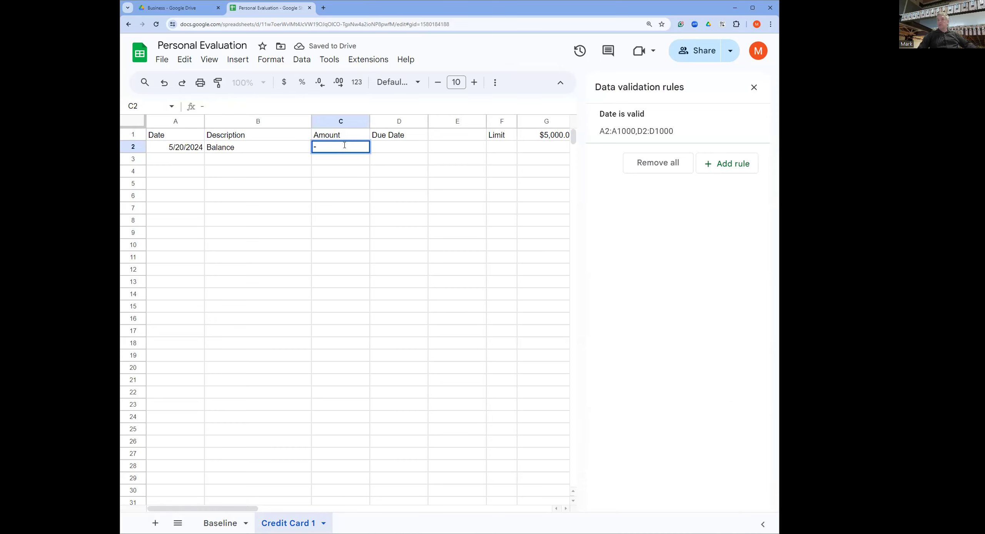
pyautogui.write('1600')
pyautogui.click(266, 171)
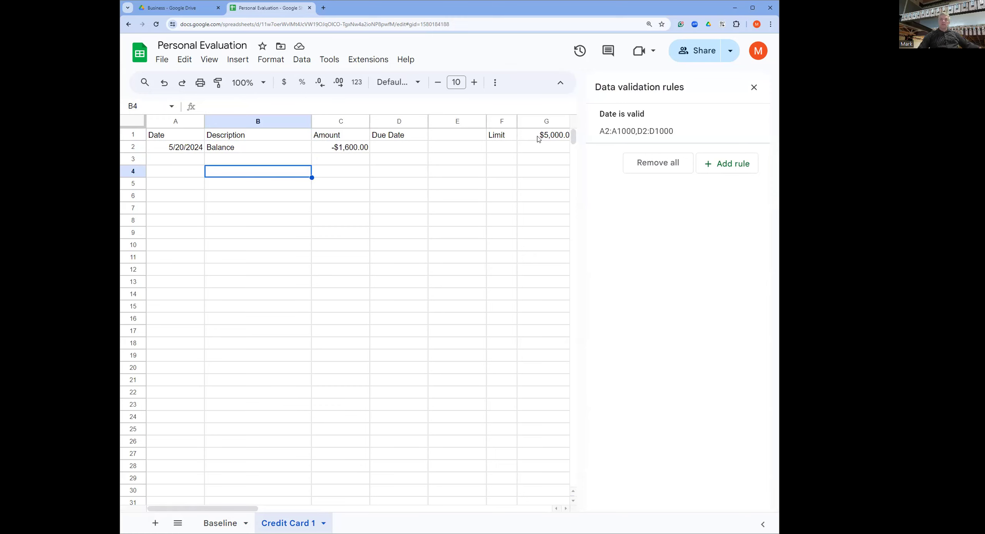
# Narrow the empty column E to a thin spacer and set the due date in D2 to 6/12/2024.
pyautogui.moveTo(486, 121); pyautogui.dragTo(438, 122)
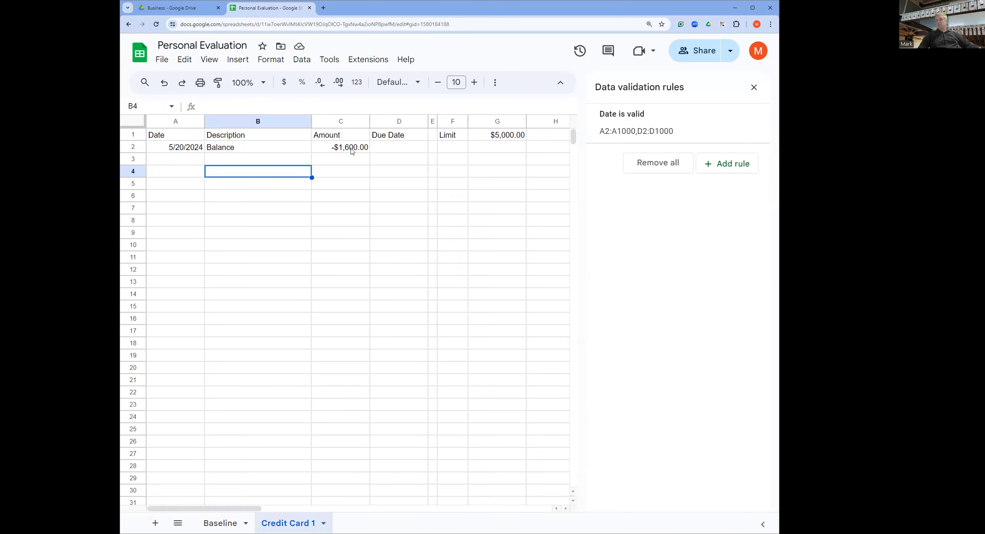
pyautogui.click(399, 150)
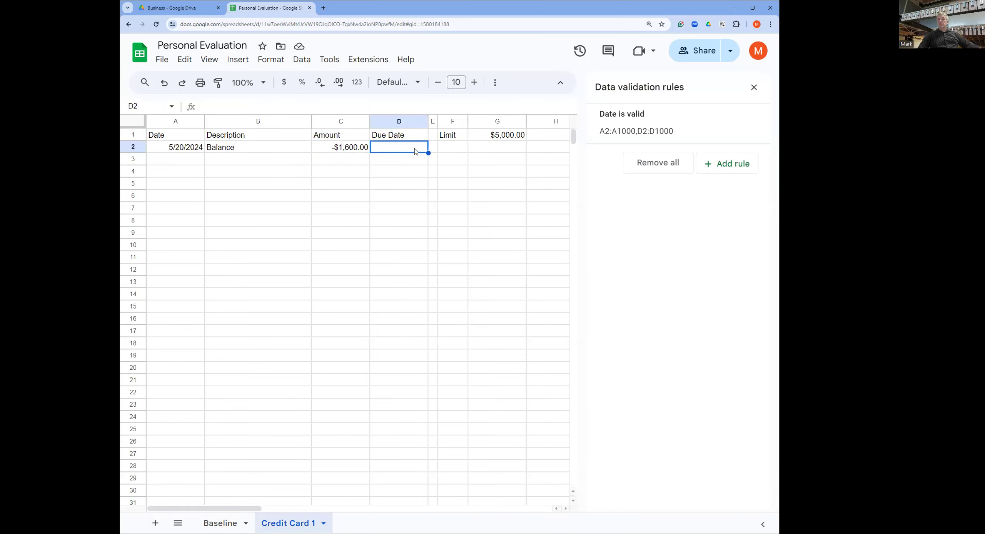
pyautogui.doubleClick(415, 148)
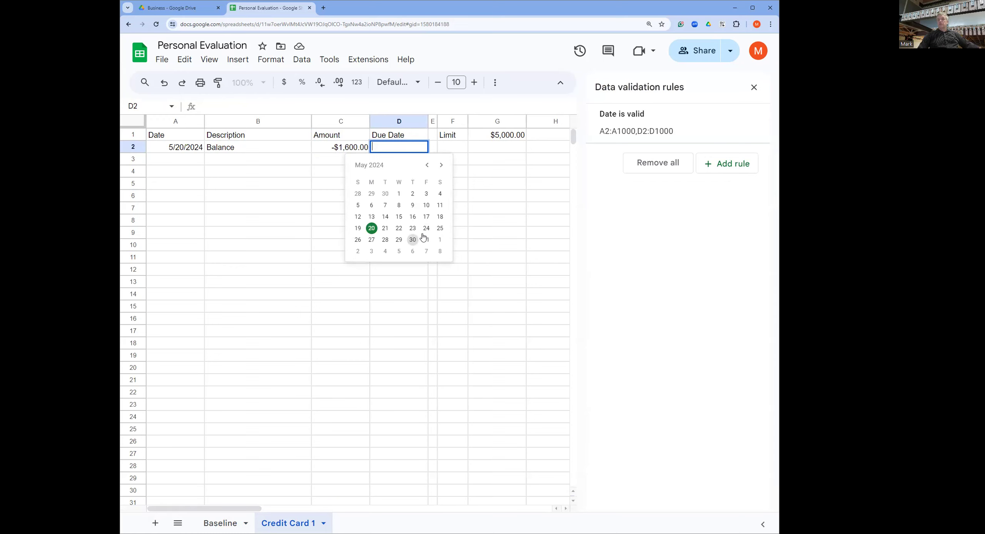
pyautogui.click(442, 165)
pyautogui.click(399, 216)
pyautogui.click(193, 164)
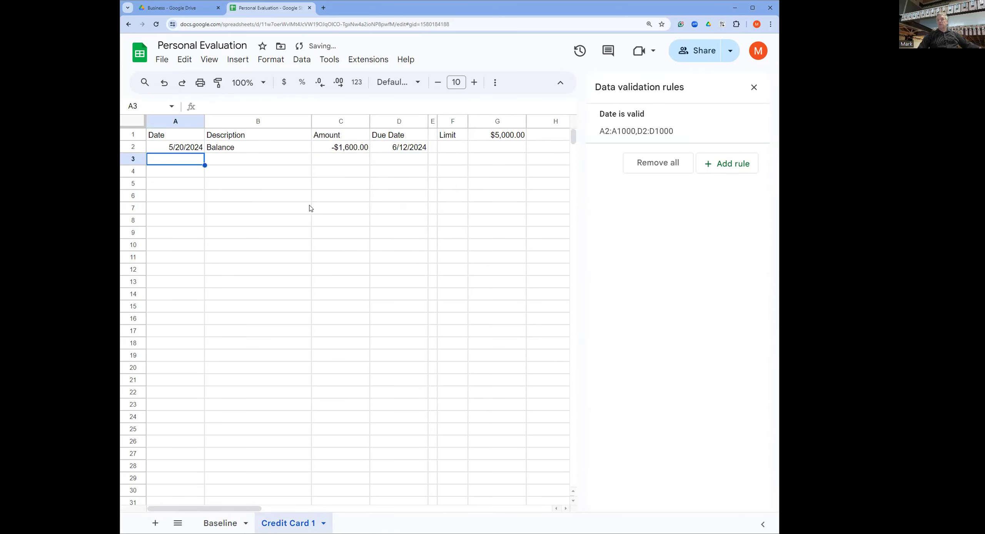
# Enter the formula =D2+30 in D3 to calculate the next due date.
pyautogui.click(400, 151)
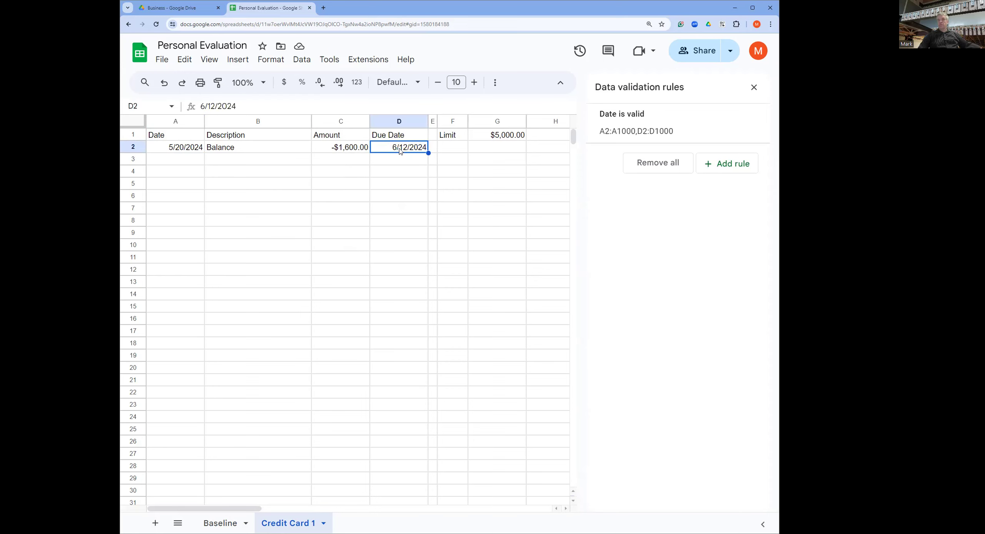
pyautogui.click(403, 162)
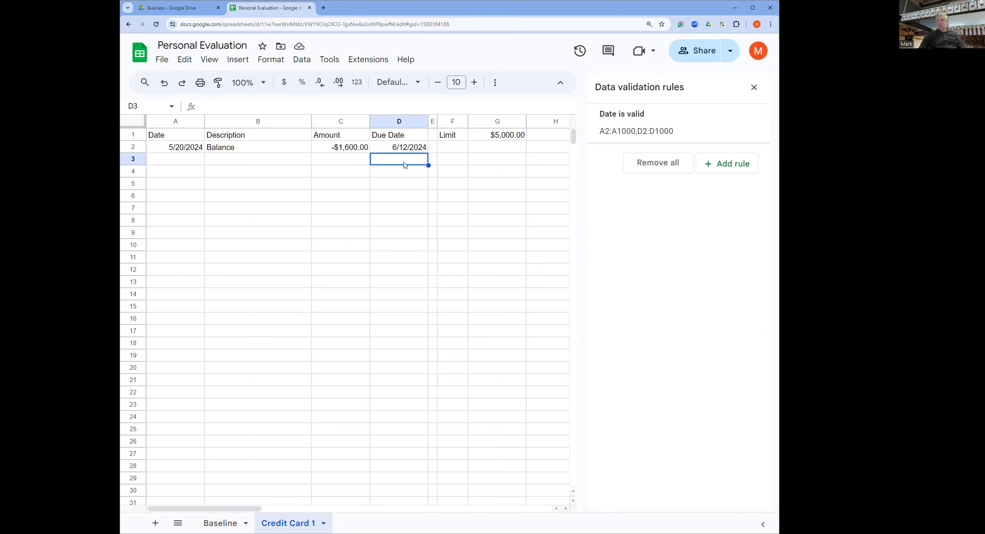
pyautogui.write('=')
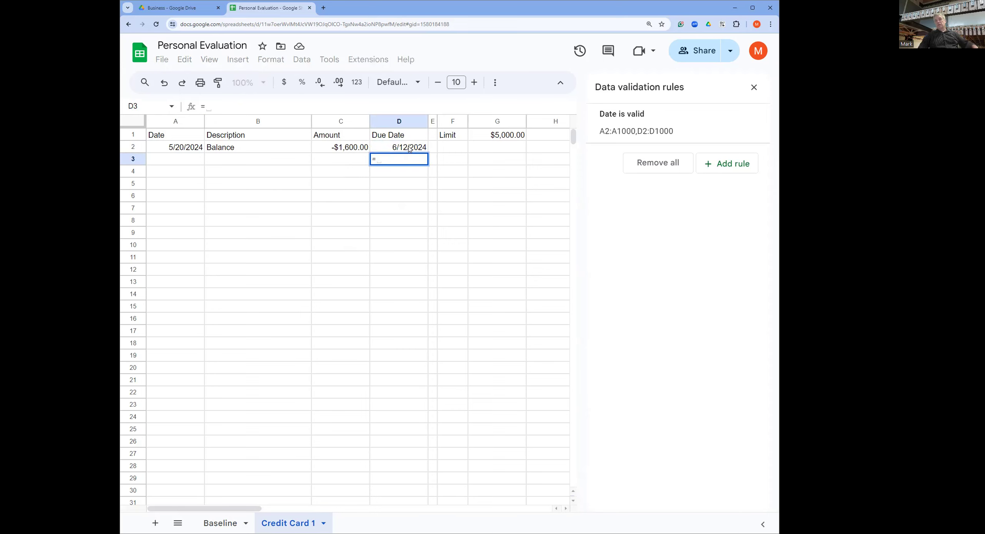
pyautogui.click(409, 149)
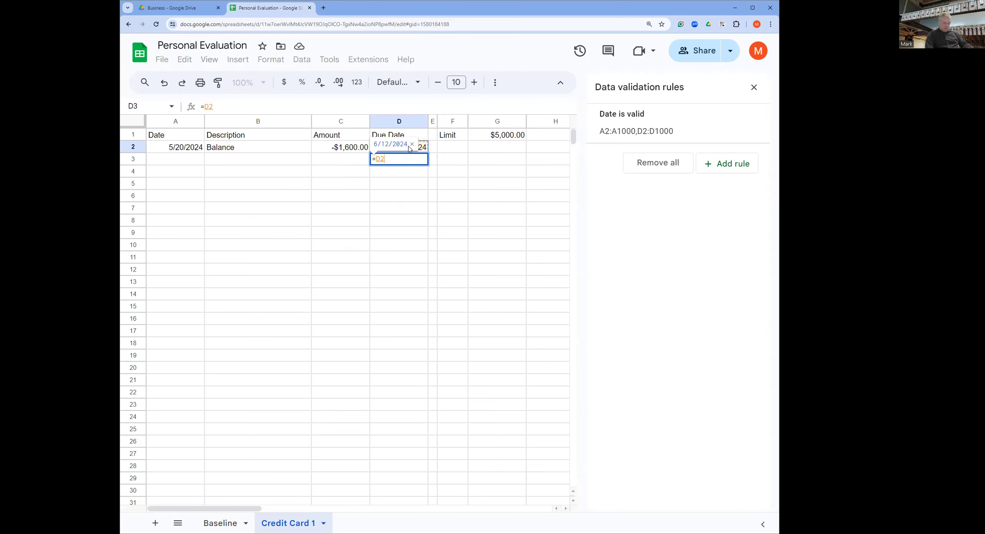
pyautogui.write('+')
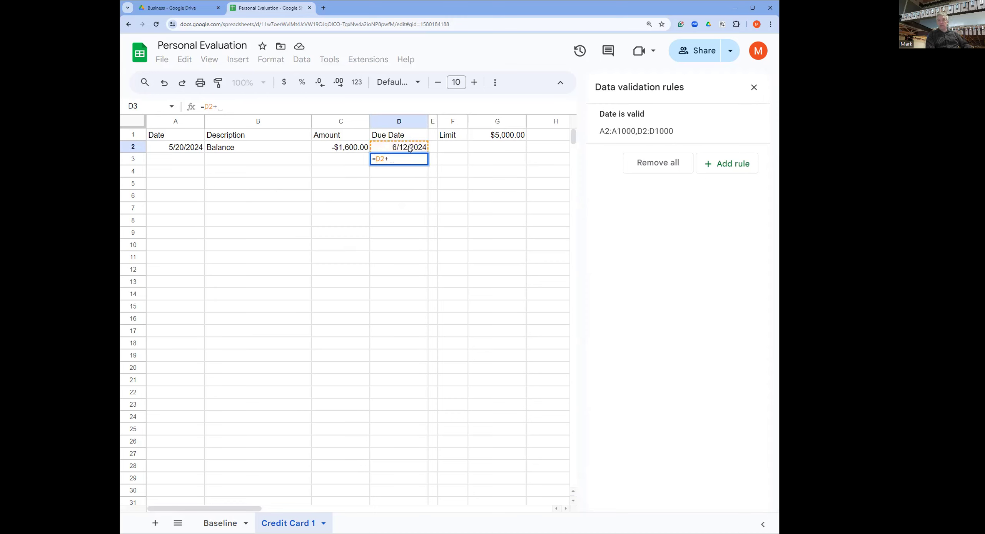
pyautogui.write('3')
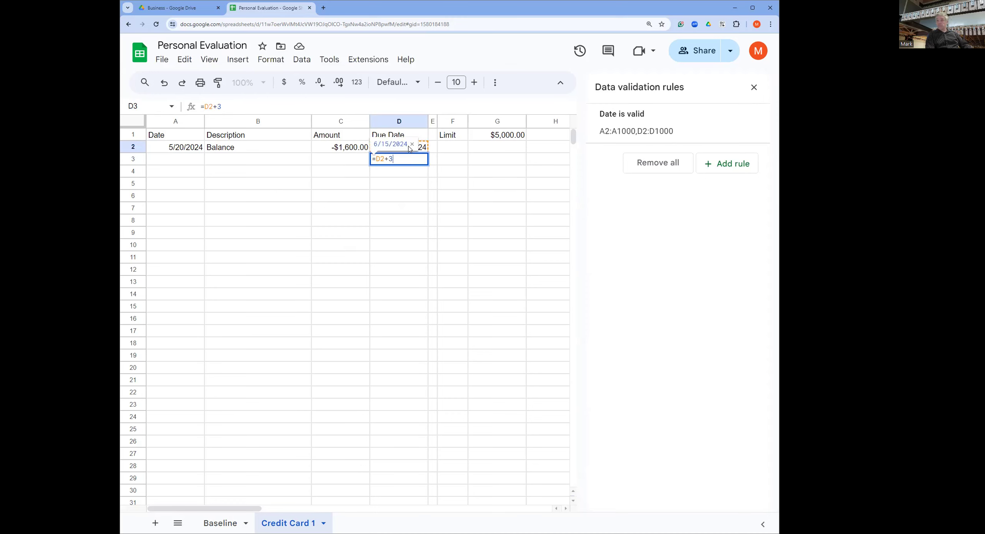
pyautogui.write('0')
pyautogui.press('Return')
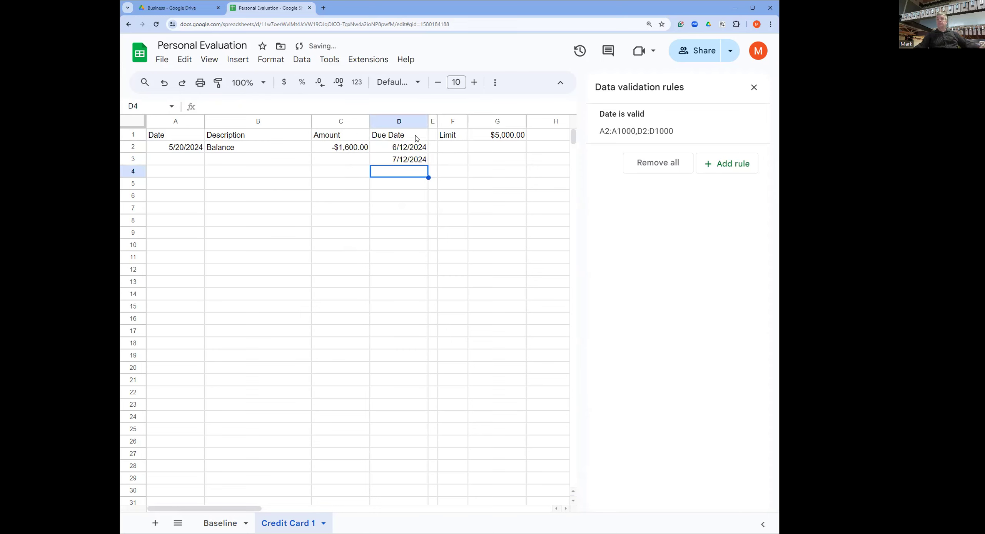
# Fill the due date formula from D3 down into D4.
pyautogui.click(411, 161)
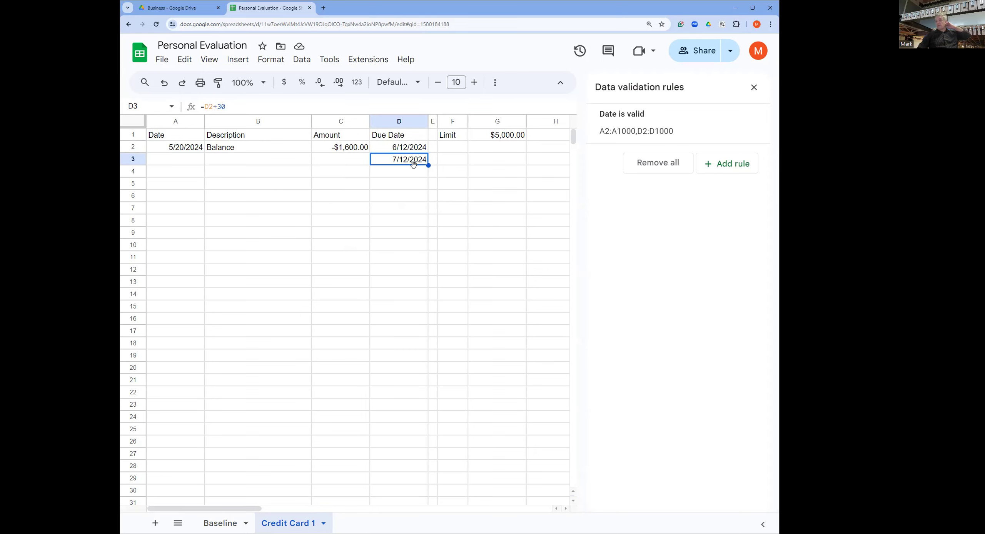
pyautogui.click(400, 175)
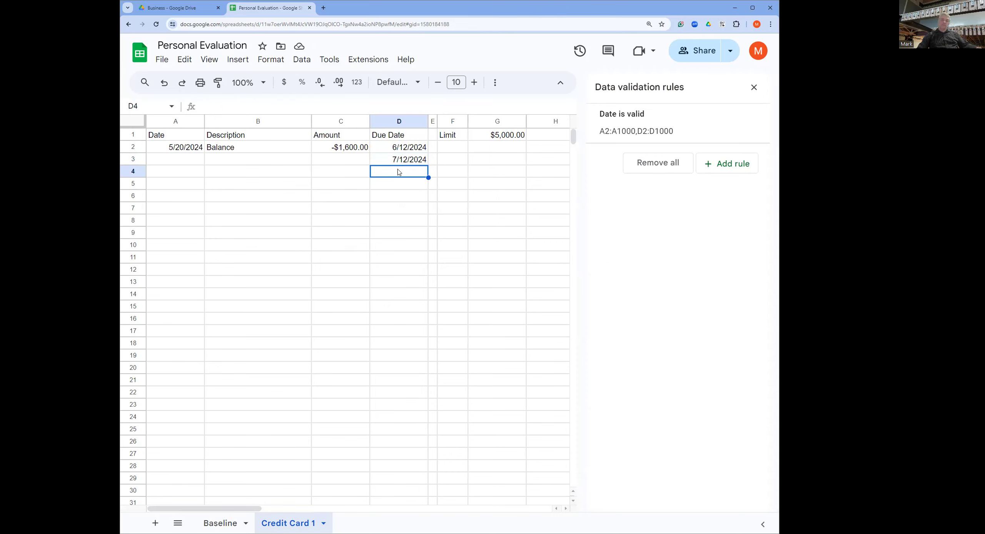
pyautogui.doubleClick(404, 159)
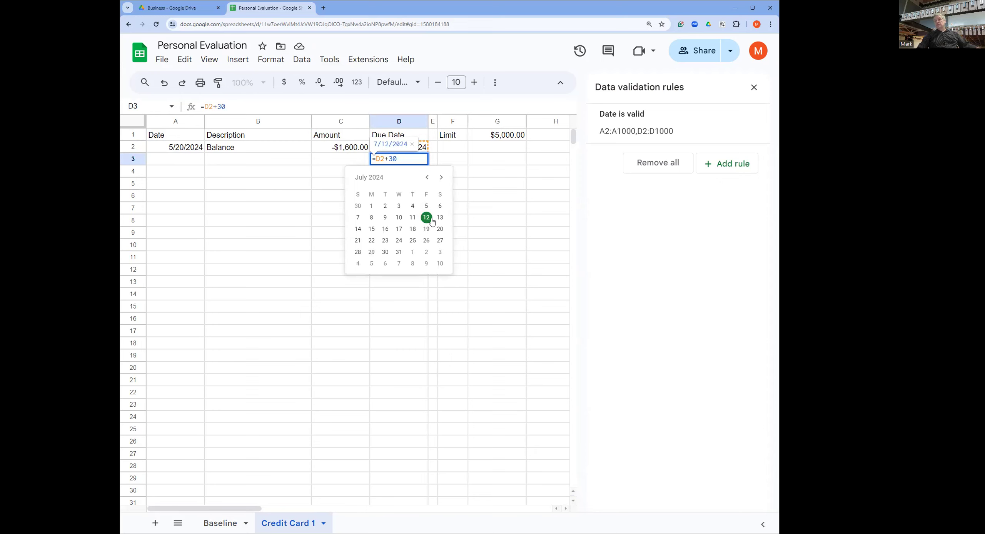
pyautogui.click(419, 297)
pyautogui.click(411, 165)
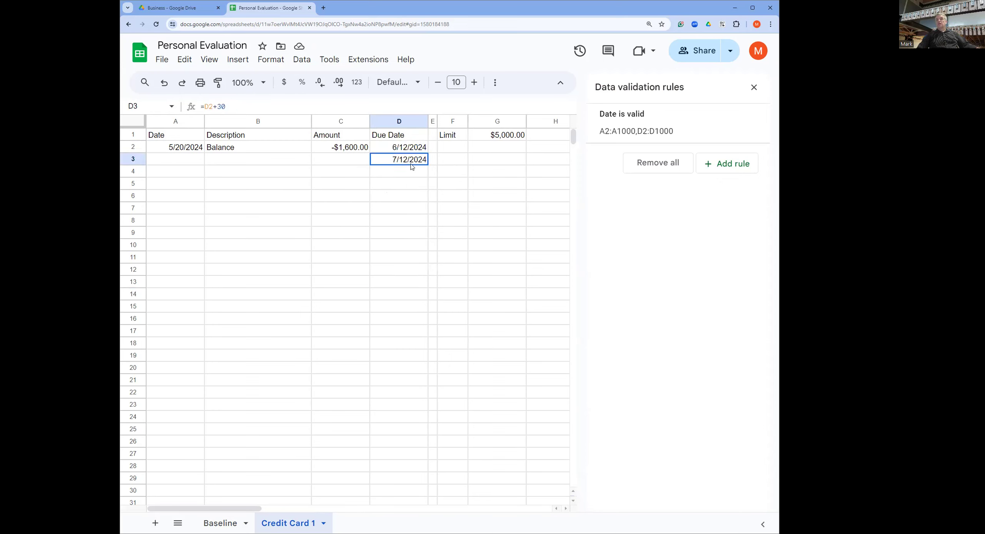
pyautogui.moveTo(427, 165); pyautogui.dragTo(427, 177)
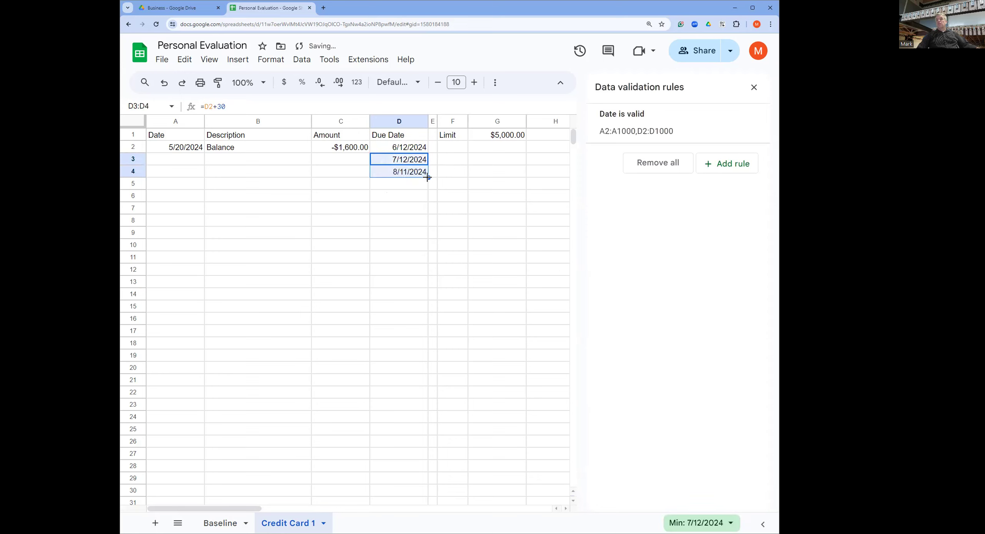
# Replace the formula in D4 with the date 8/12/2024.
pyautogui.click(405, 178)
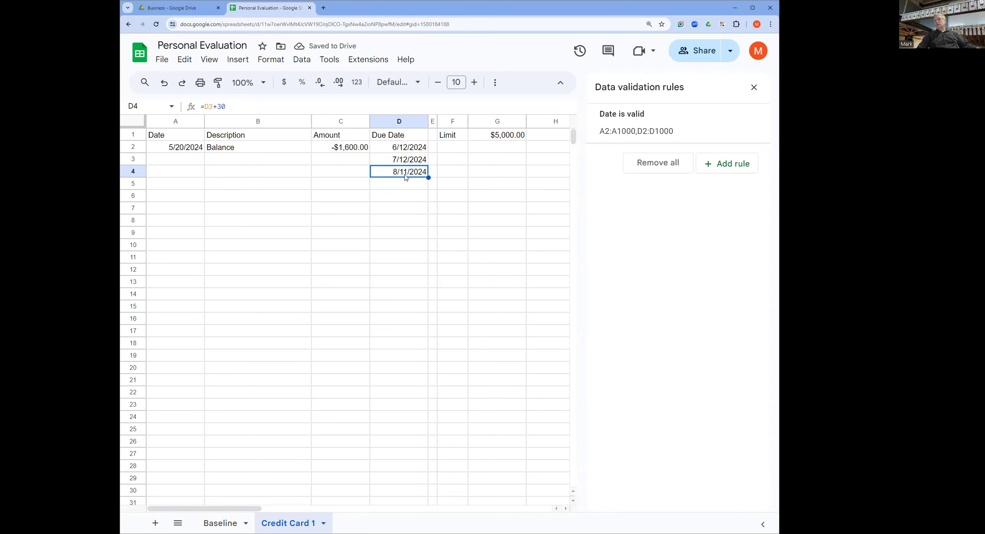
pyautogui.doubleClick(406, 177)
pyautogui.click(385, 245)
pyautogui.click(418, 226)
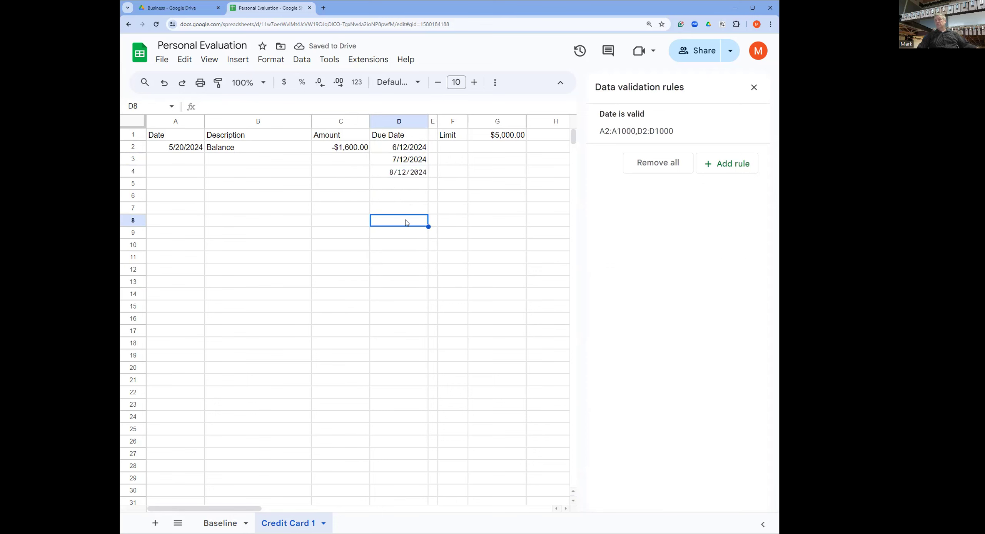
# Clear the extra due dates in D4 and D3.
pyautogui.click(415, 186)
pyautogui.click(420, 173)
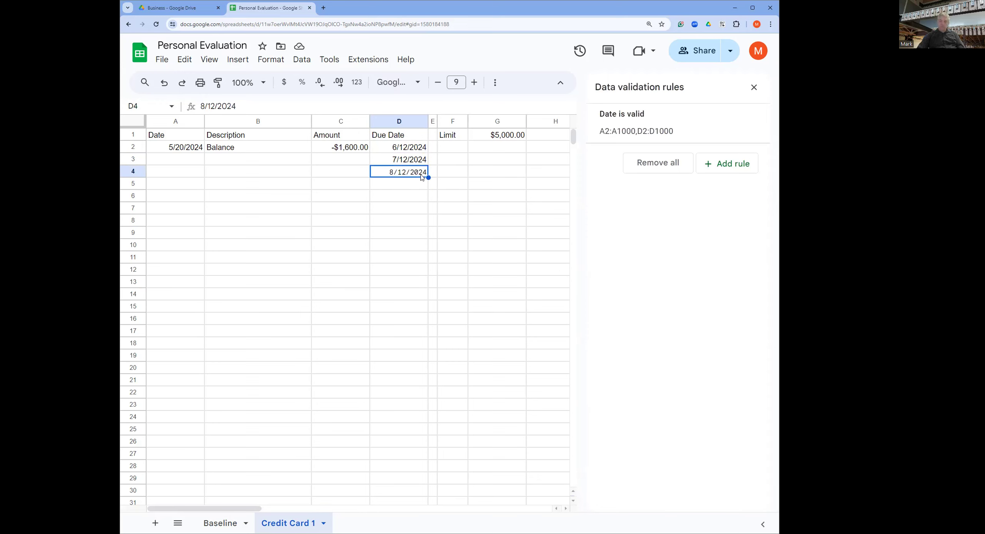
pyautogui.press('Delete')
pyautogui.click(402, 187)
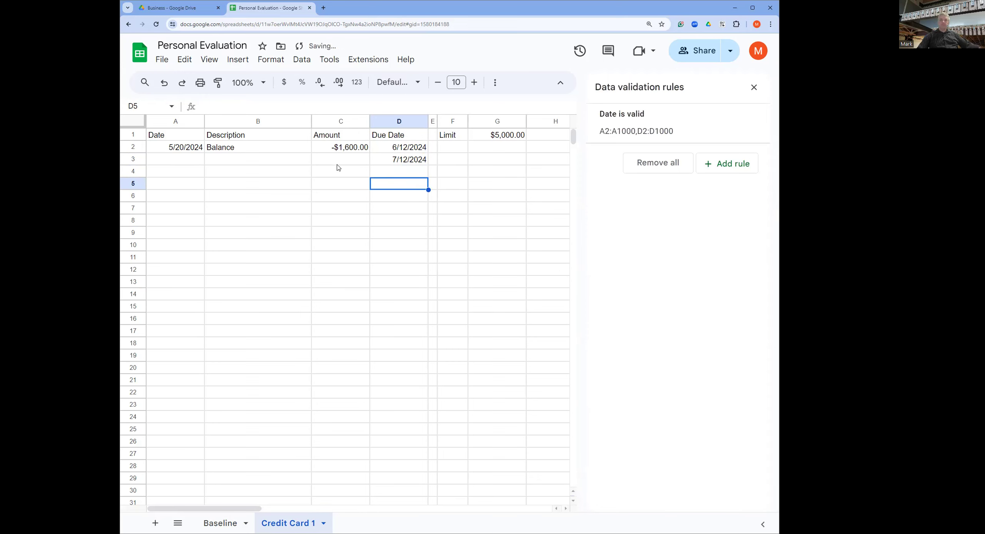
pyautogui.click(399, 160)
pyautogui.press('Delete')
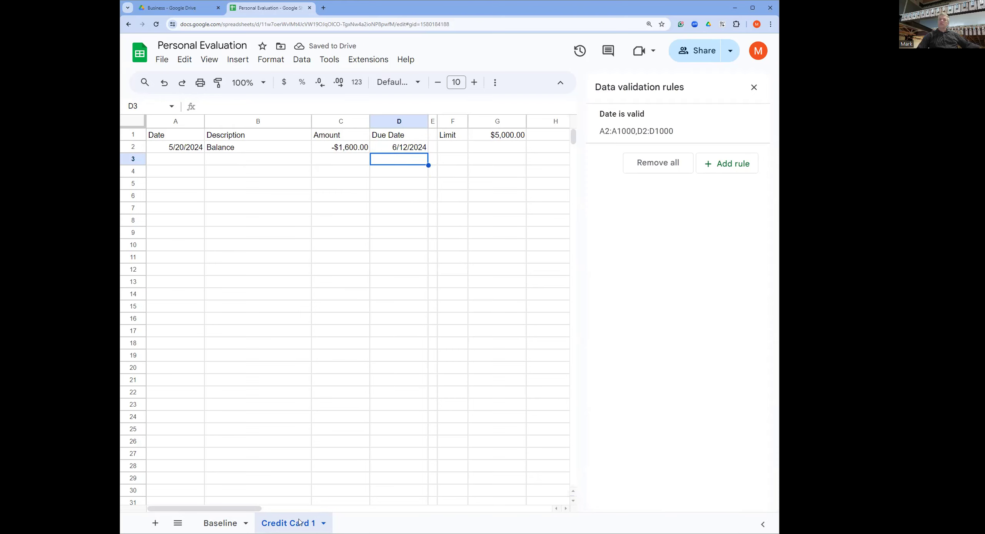
# Give the header cells A1:D1 a dark teal fill and white text.
pyautogui.moveTo(174, 136); pyautogui.dragTo(411, 135)
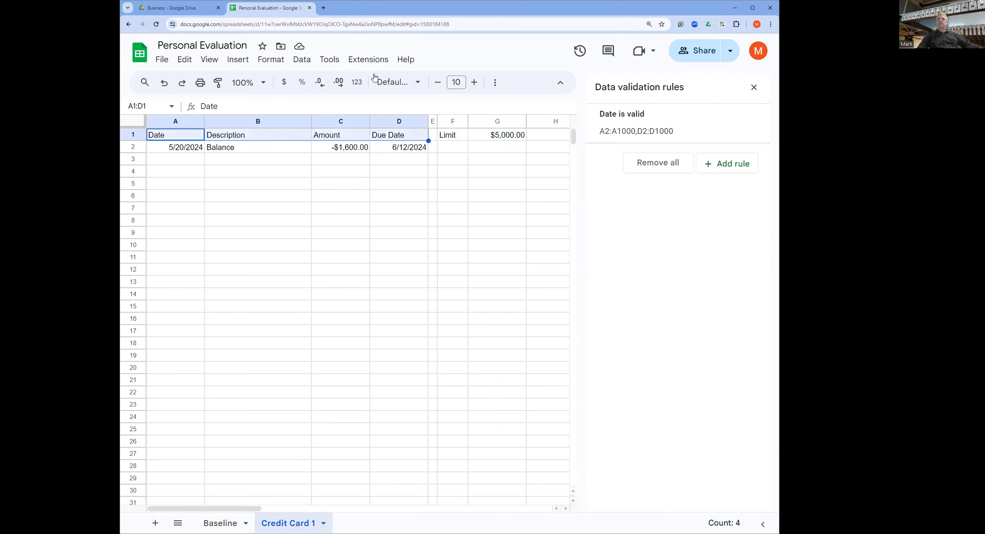
pyautogui.click(495, 82)
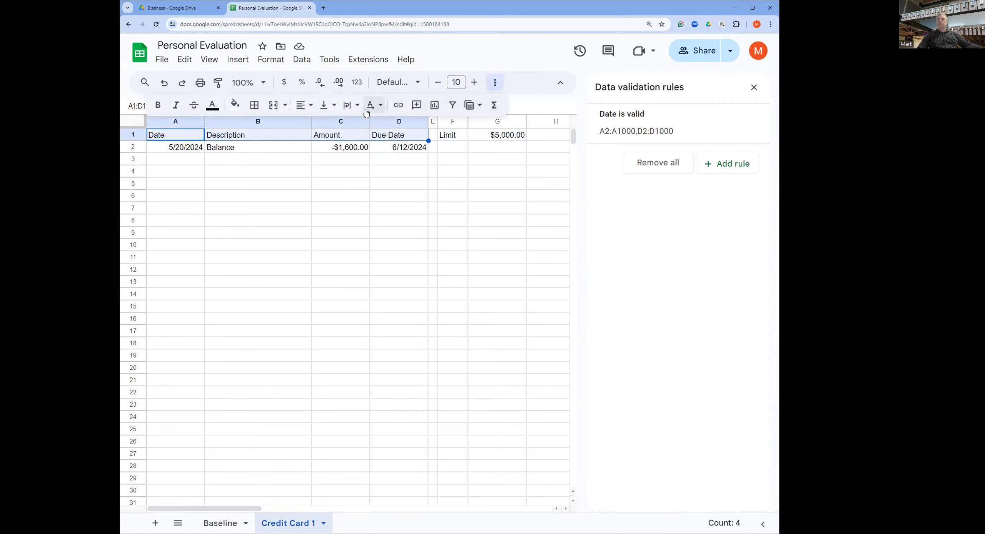
pyautogui.click(235, 105)
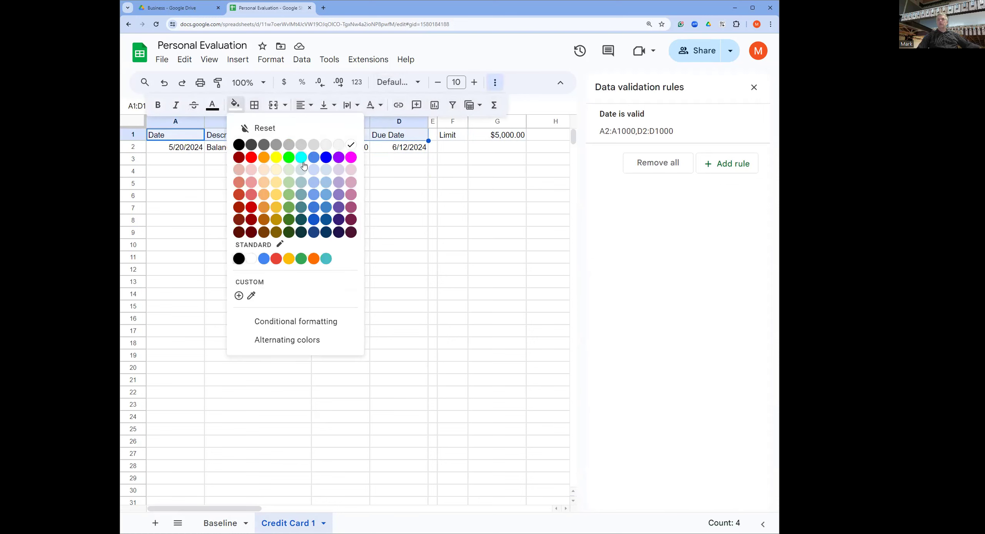
pyautogui.click(303, 208)
pyautogui.click(212, 105)
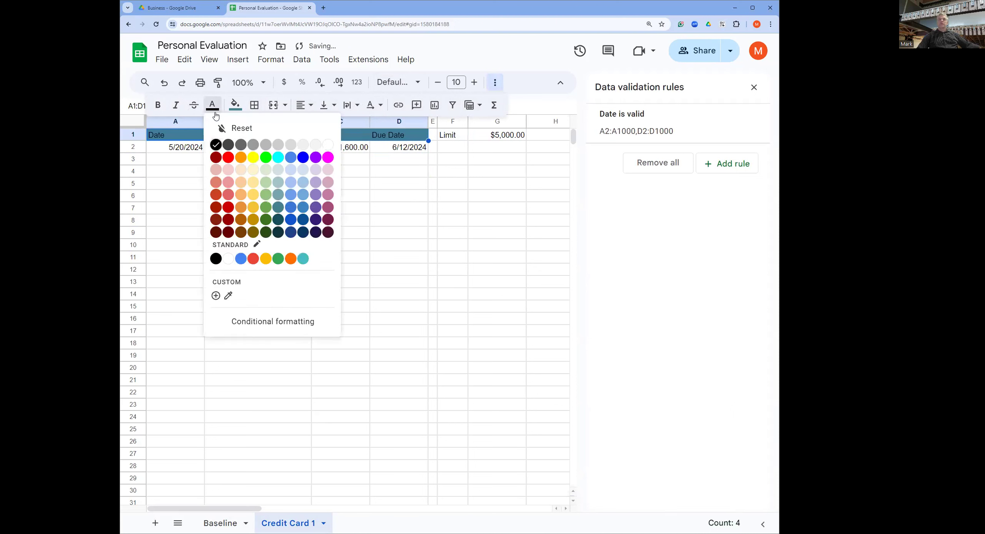
pyautogui.click(326, 145)
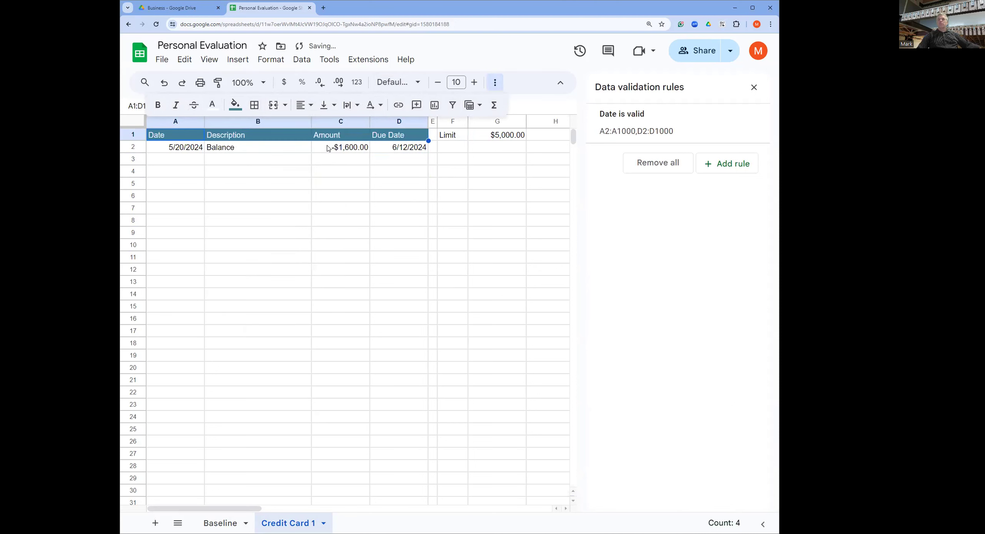
# Give the credit limit cells F1:G1 a light green fill and bold text.
pyautogui.click(450, 172)
pyautogui.moveTo(450, 134); pyautogui.dragTo(500, 135)
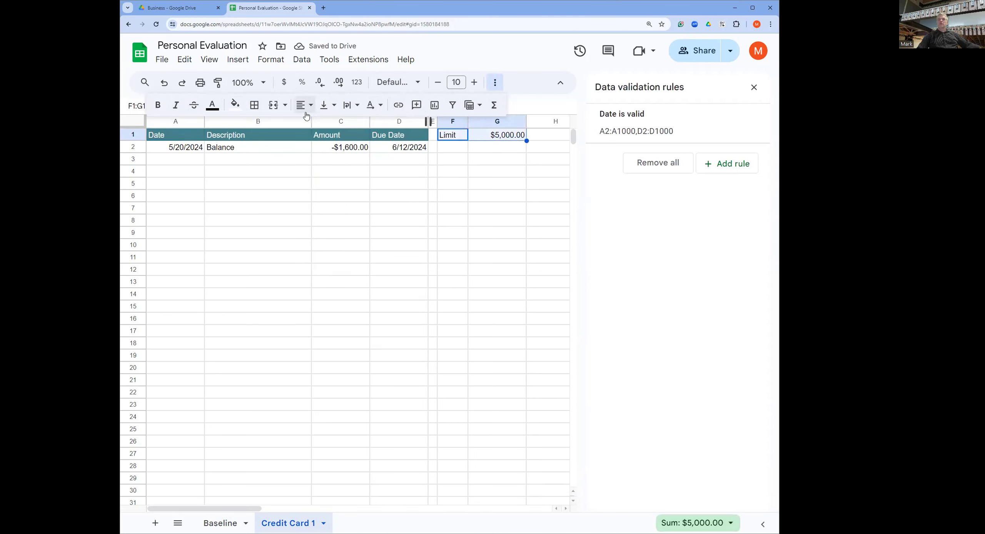
pyautogui.click(236, 105)
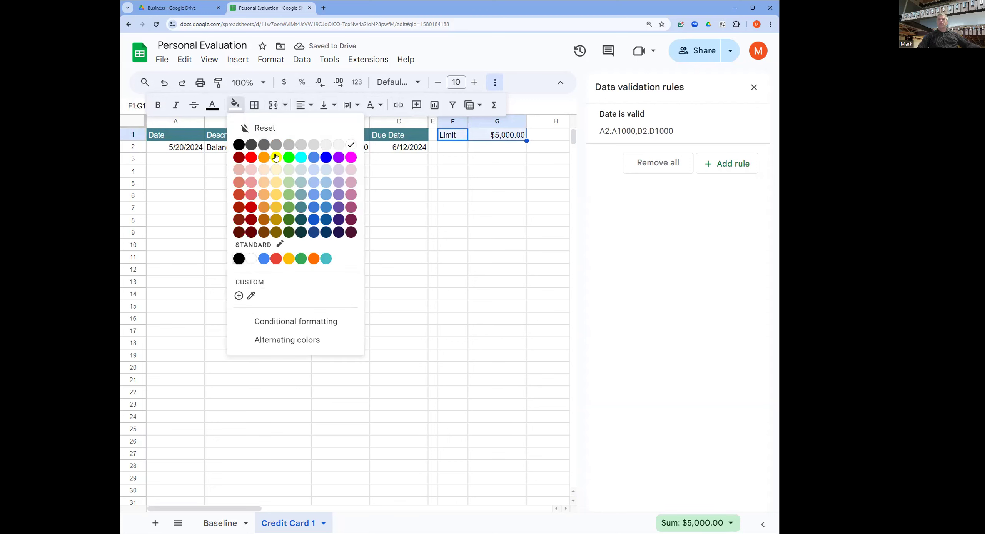
pyautogui.click(289, 183)
pyautogui.click(212, 105)
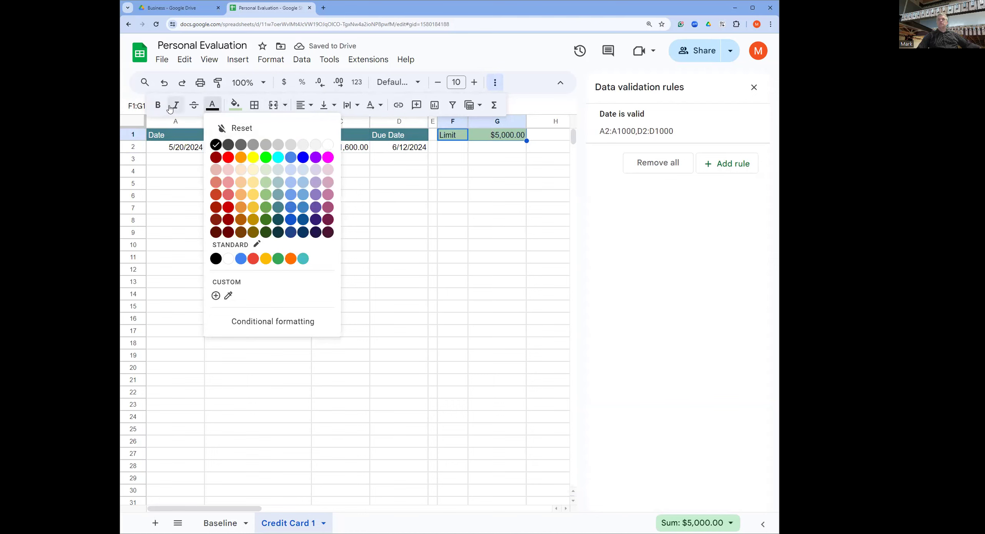
pyautogui.click(157, 105)
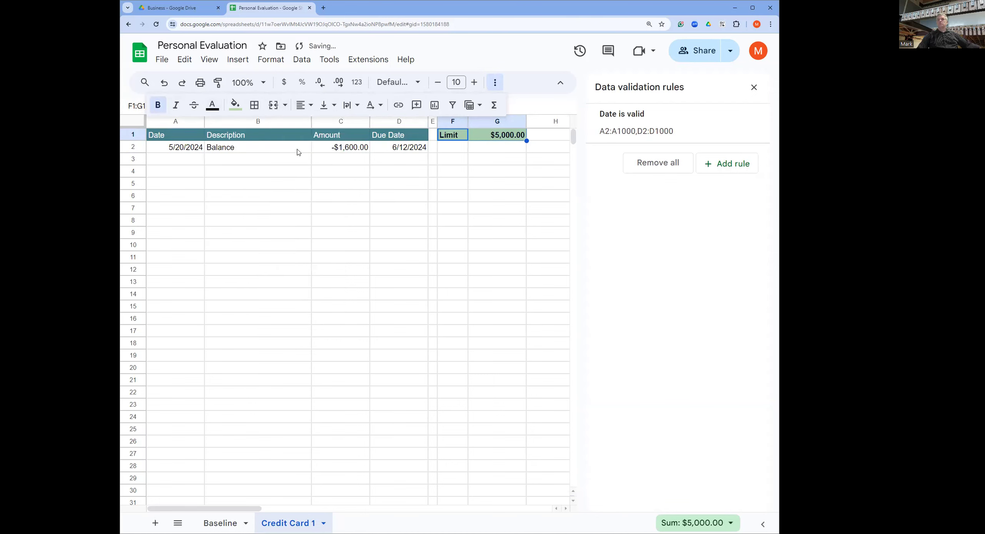
# Right-align the Limit label in F1, left-align its amount in G1, and narrow column G.
pyautogui.click(304, 104)
pyautogui.click(338, 126)
pyautogui.click(488, 139)
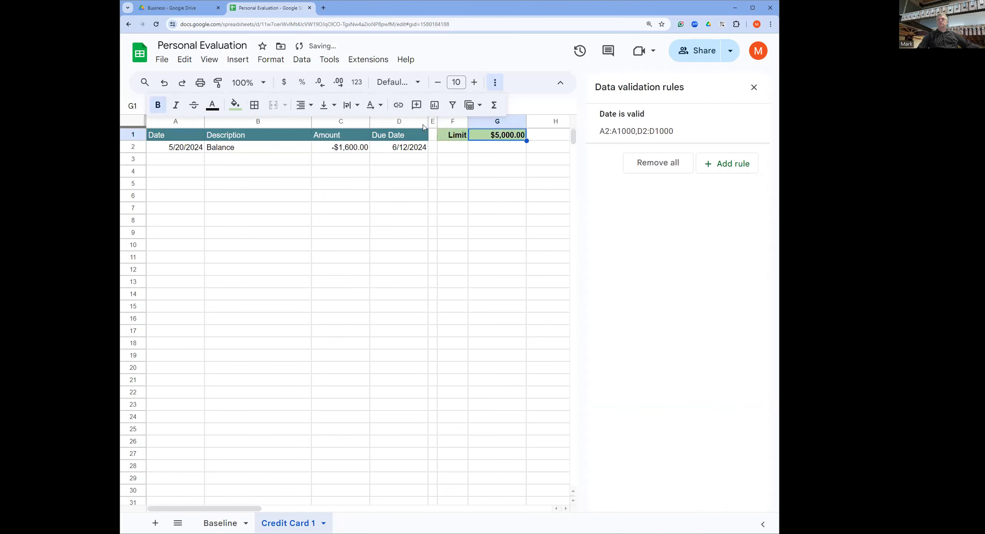
pyautogui.click(303, 105)
pyautogui.click(307, 130)
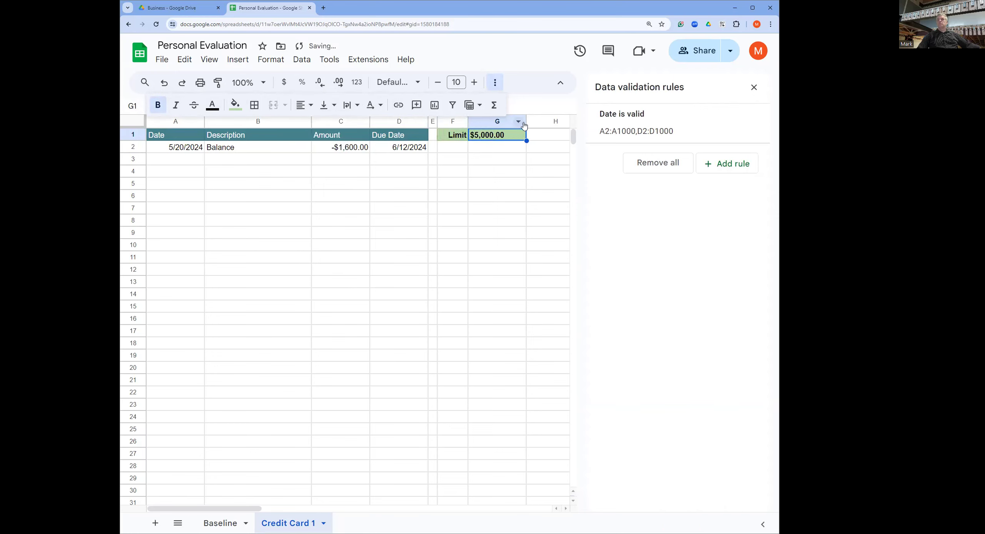
pyautogui.moveTo(526, 121); pyautogui.dragTo(512, 124)
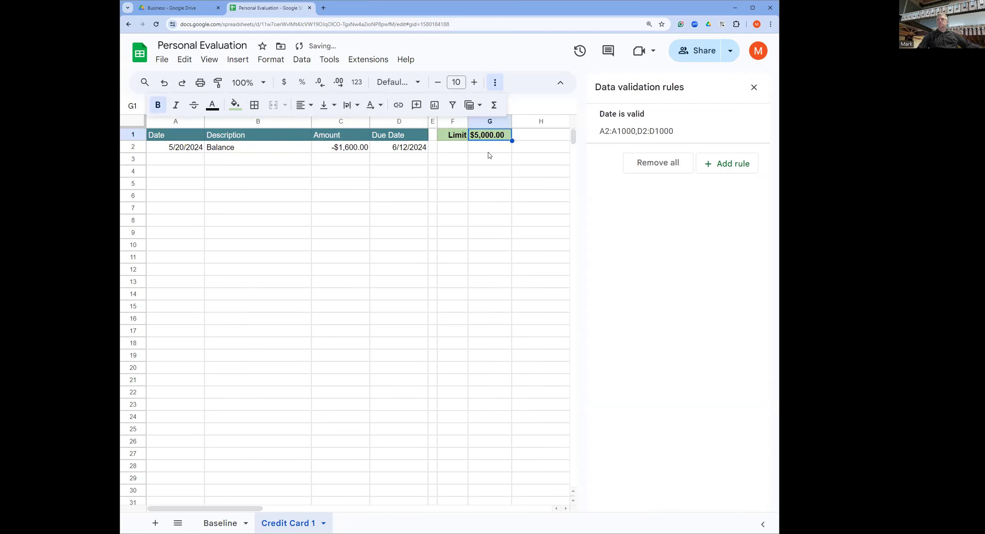
pyautogui.click(305, 197)
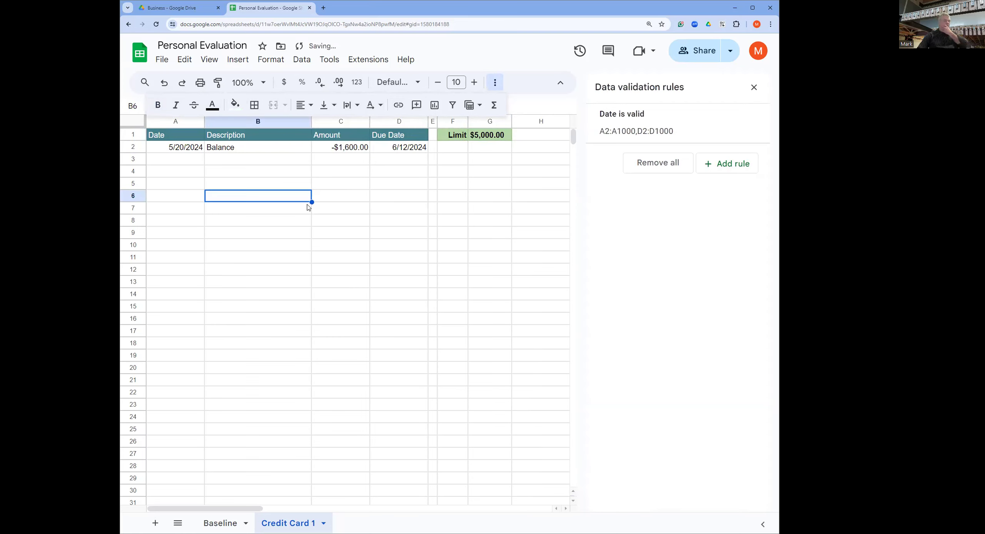
# Duplicate the Credit Card 1 sheet and rename the copy Credit Card 2.
pyautogui.rightClick(288, 525)
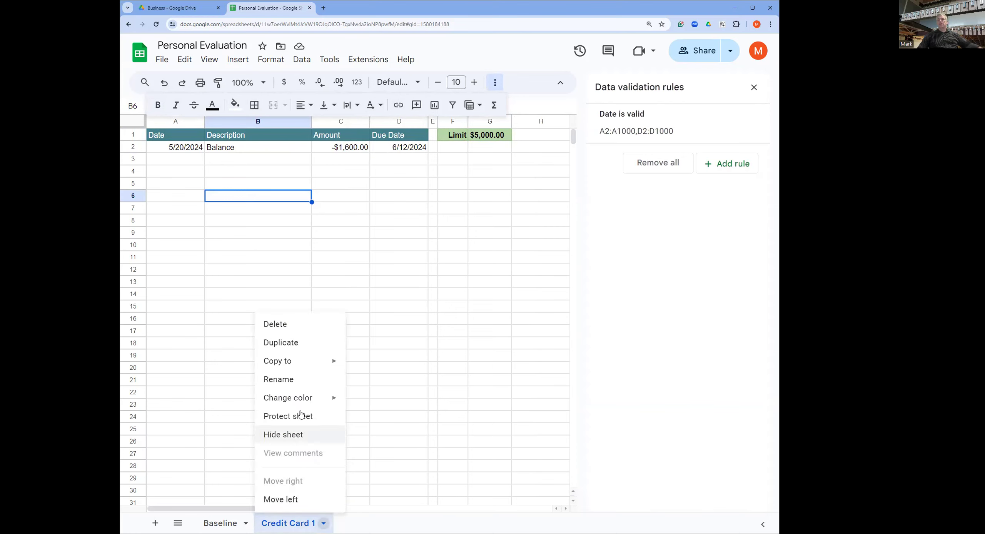
pyautogui.click(300, 343)
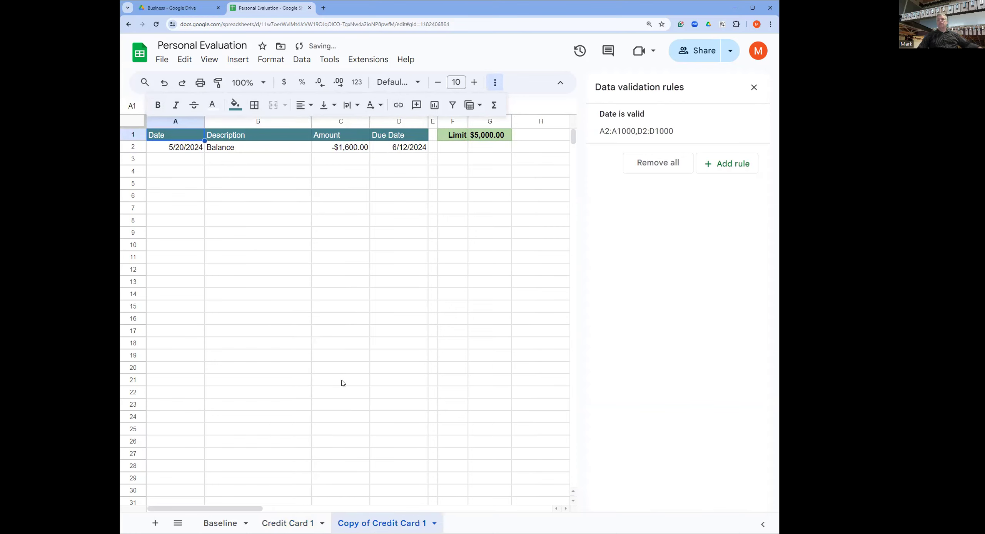
pyautogui.doubleClick(408, 525)
pyautogui.click(425, 525)
pyautogui.doubleClick(425, 525)
pyautogui.write('2')
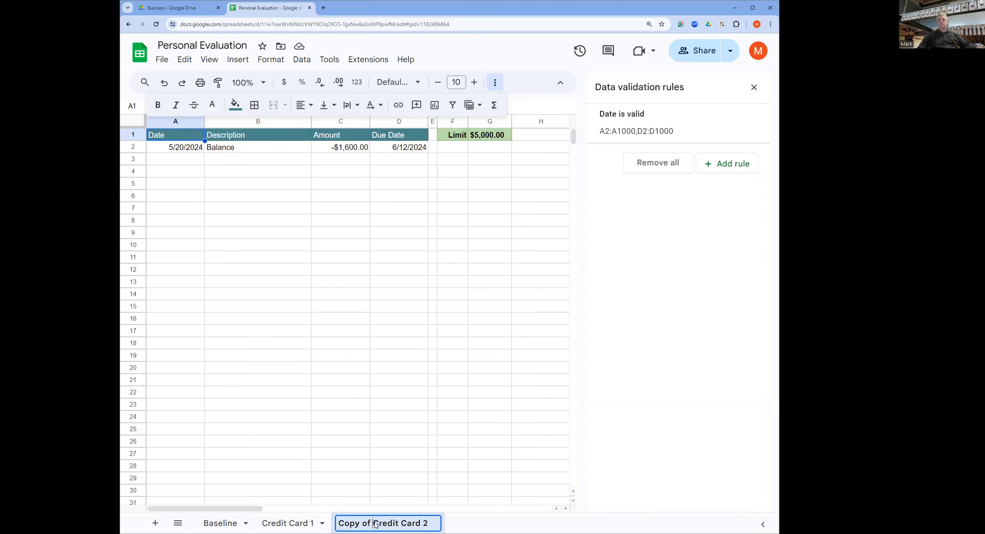
pyautogui.press('BackSpace')
pyautogui.press('BackSpace')
pyautogui.press('BackSpace')
pyautogui.press('BackSpace')
pyautogui.press('BackSpace')
pyautogui.press('BackSpace')
pyautogui.press('BackSpace')
pyautogui.press('BackSpace')
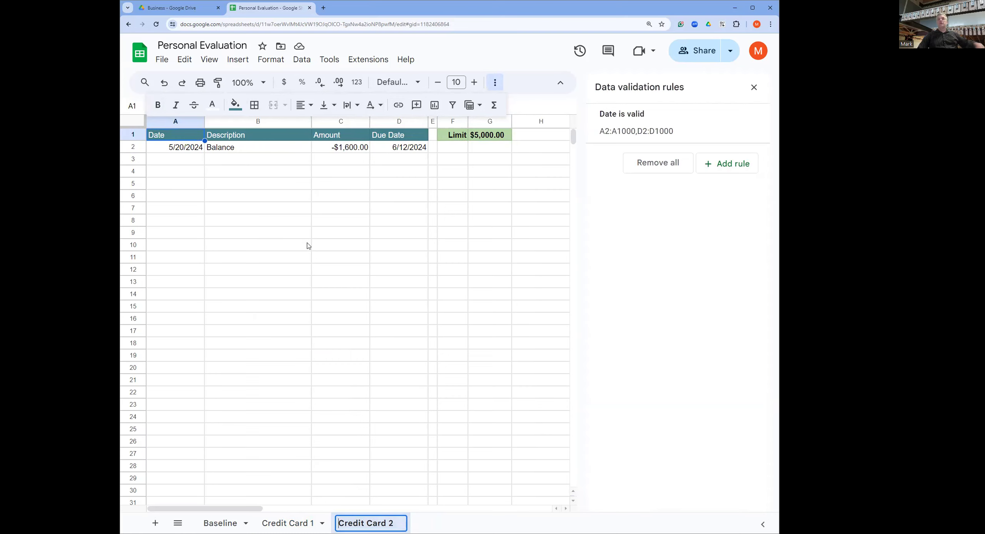
pyautogui.click(193, 149)
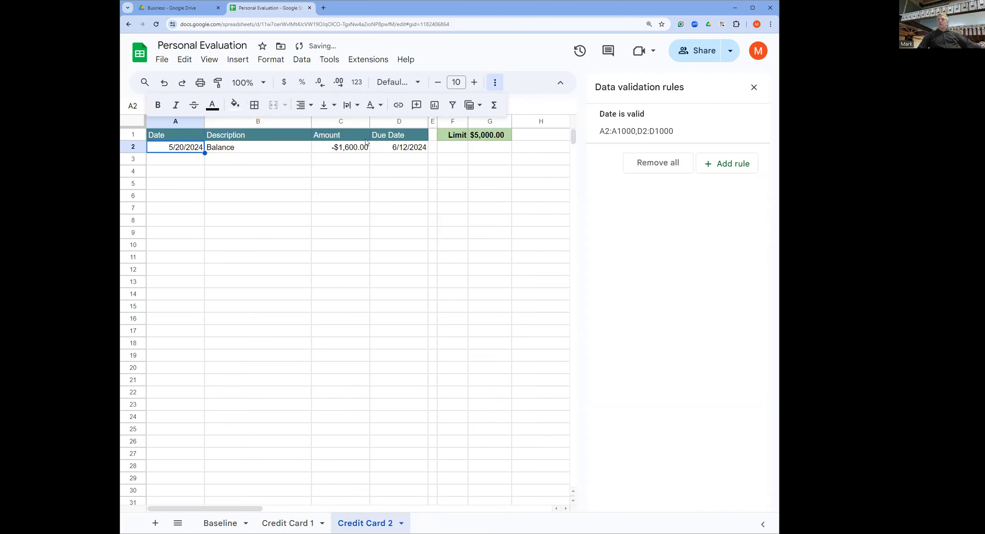
# On Credit Card 2, set the balance amount in C2 to 785 and the limit in G1 to 2000.
pyautogui.click(362, 151)
pyautogui.write('785')
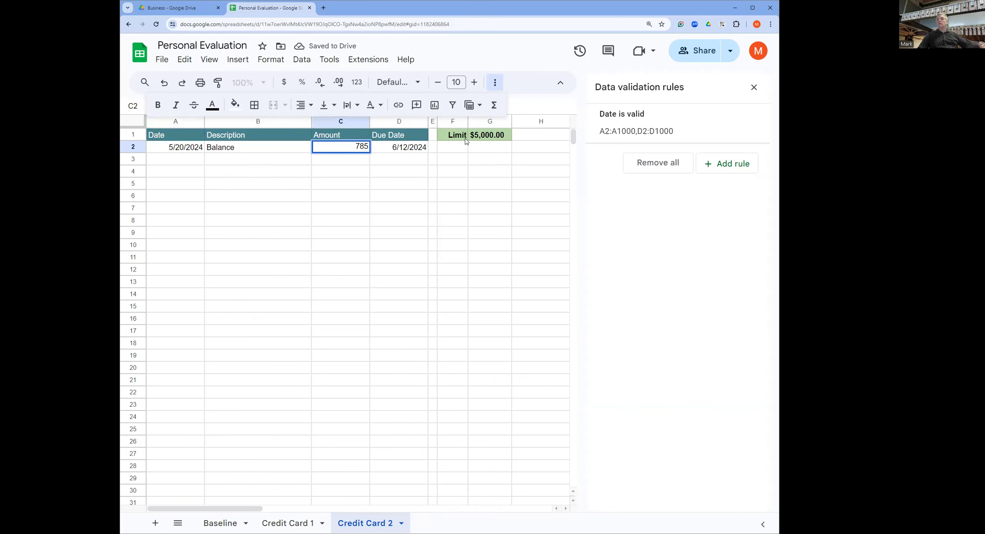
pyautogui.click(480, 138)
pyautogui.write('2')
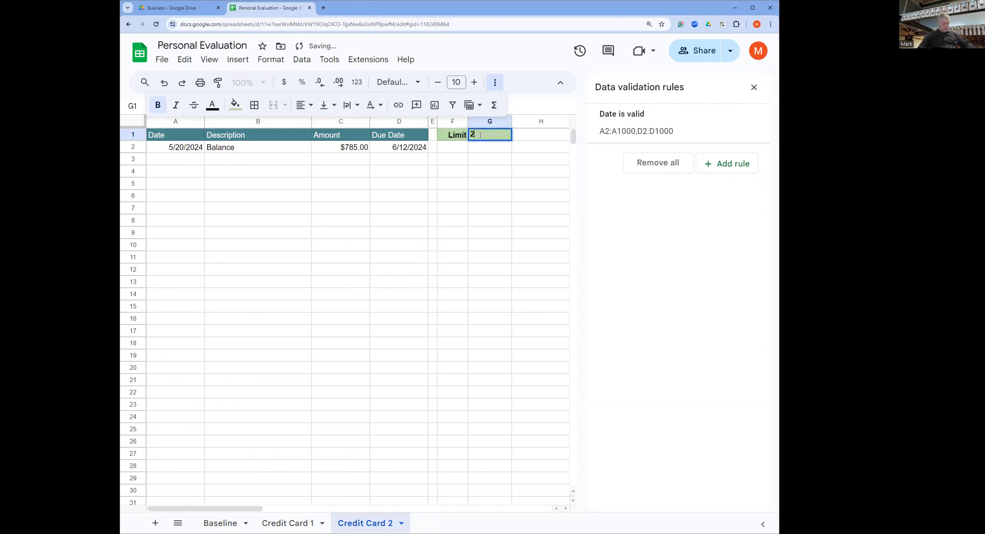
pyautogui.write(',00000')
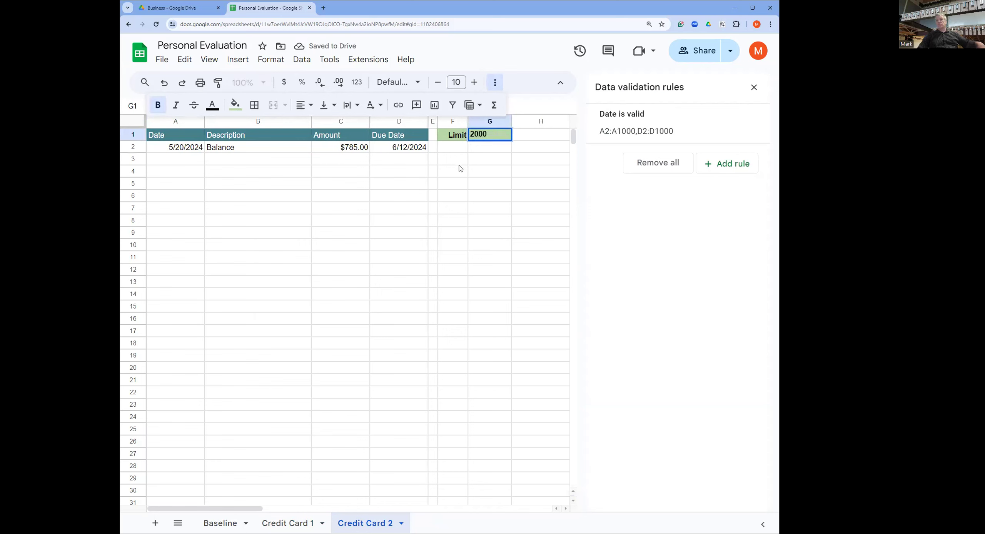
pyautogui.click(448, 162)
# Change the balance's due date in D2 to 6/1/2024.
pyautogui.doubleClick(397, 150)
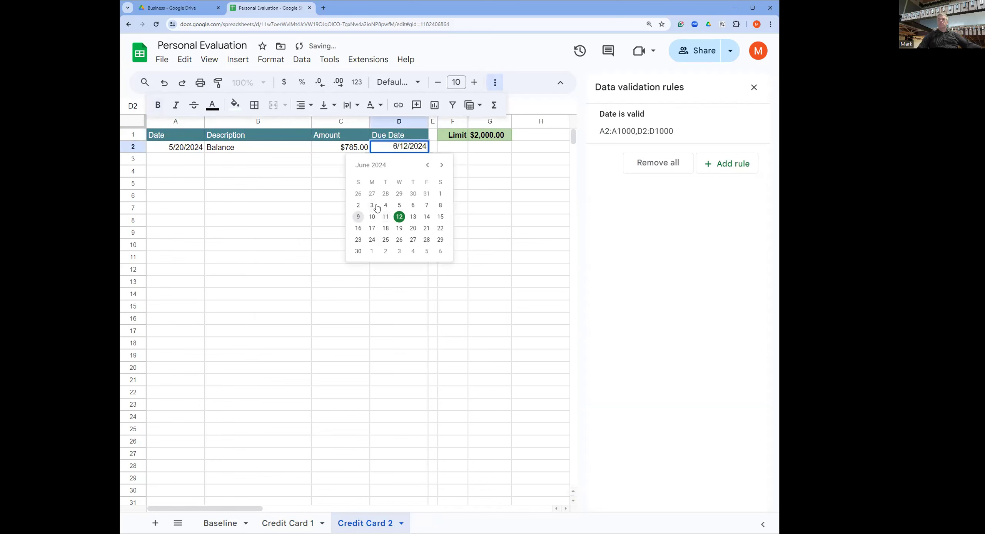
pyautogui.click(441, 193)
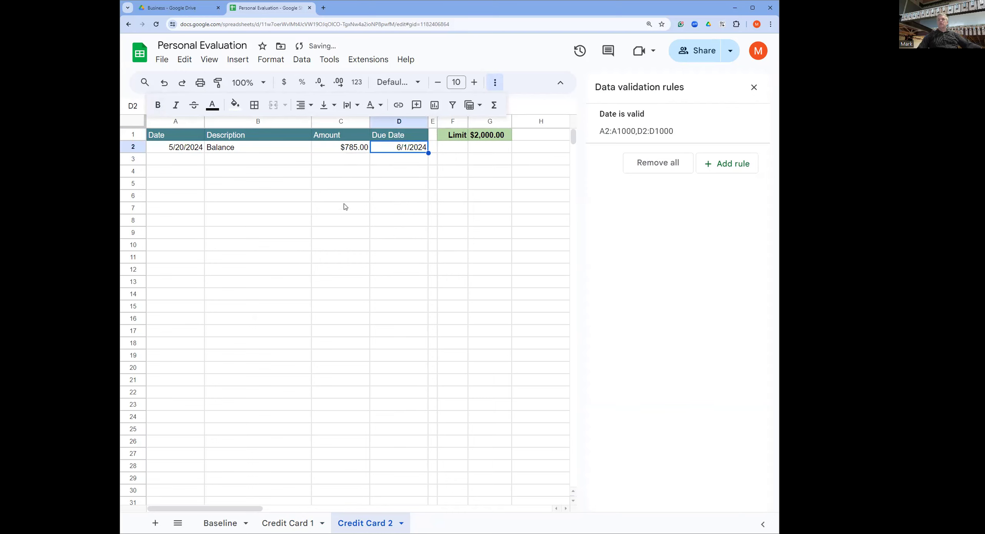
pyautogui.click(265, 196)
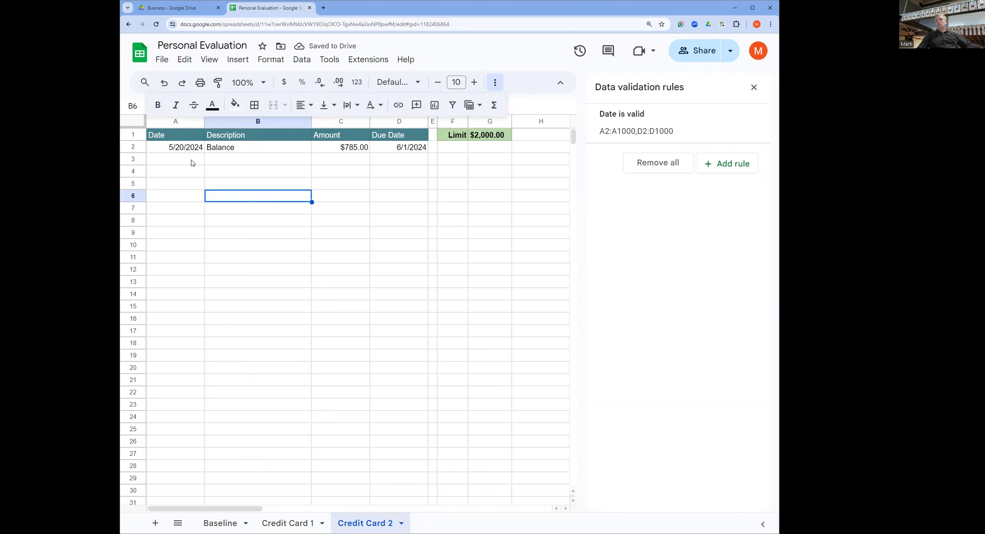
# Make the Credit Card 2 balance amount in C2 negative, -785.
pyautogui.click(337, 148)
pyautogui.doubleClick(338, 149)
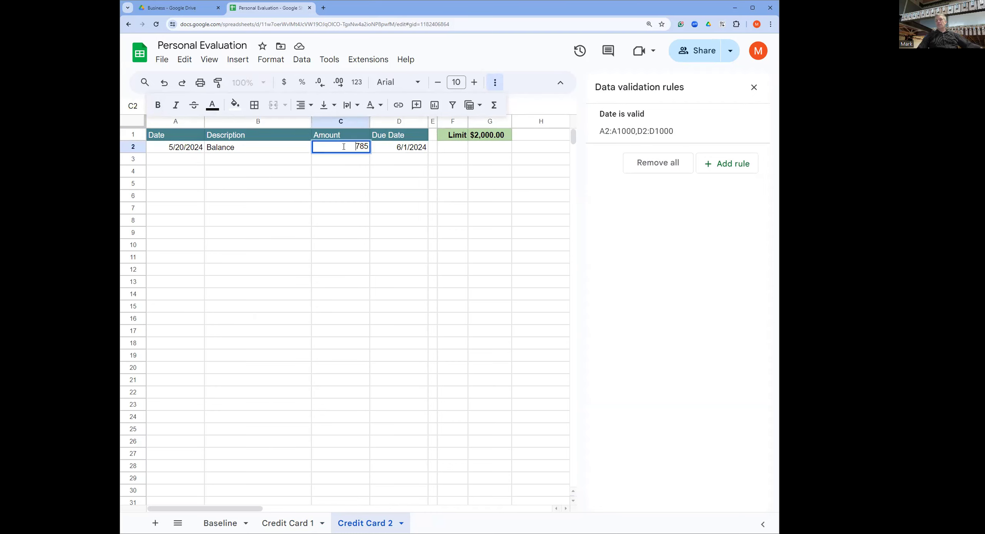
pyautogui.write('-')
pyautogui.click(334, 175)
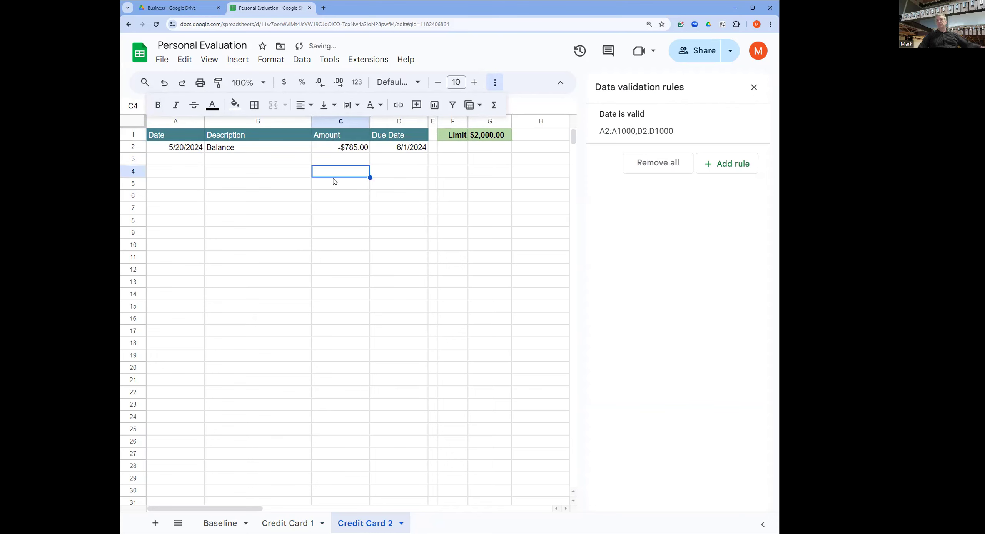
# Review both credit card sheets and Baseline's credit scores and annual total, closing the data validation rules along the way.
pyautogui.click(288, 523)
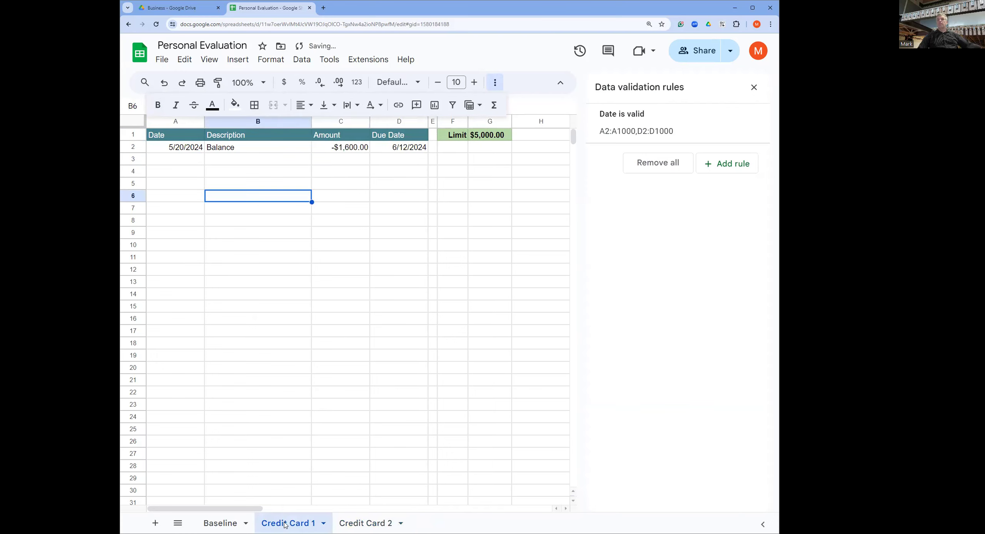
pyautogui.click(354, 524)
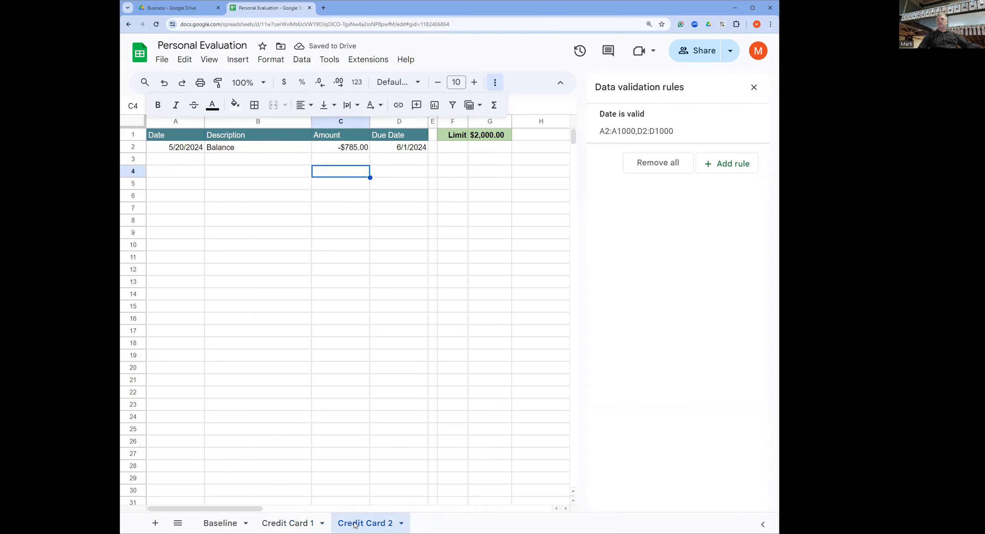
pyautogui.click(227, 524)
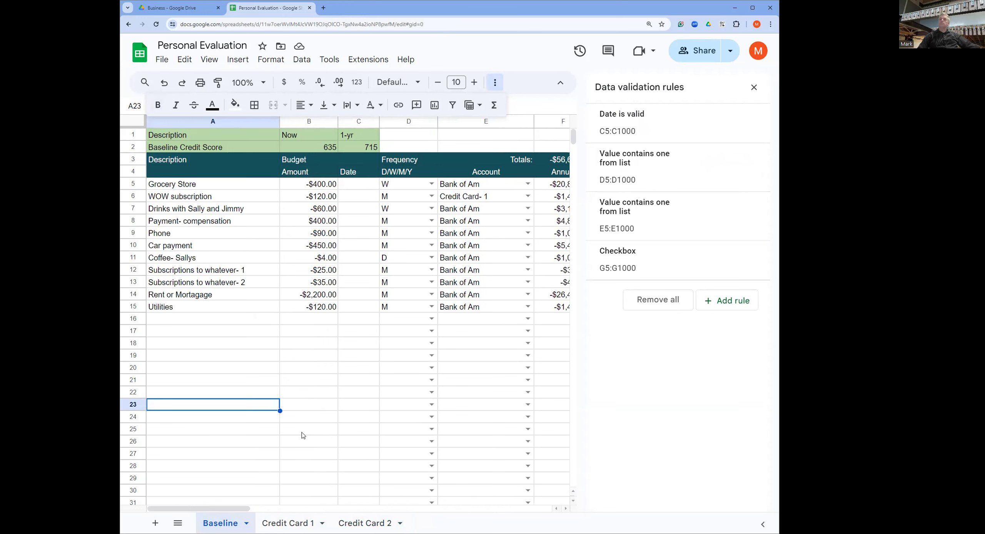
pyautogui.moveTo(246, 508); pyautogui.dragTo(310, 514)
pyautogui.hscroll(-10, 312, 514)
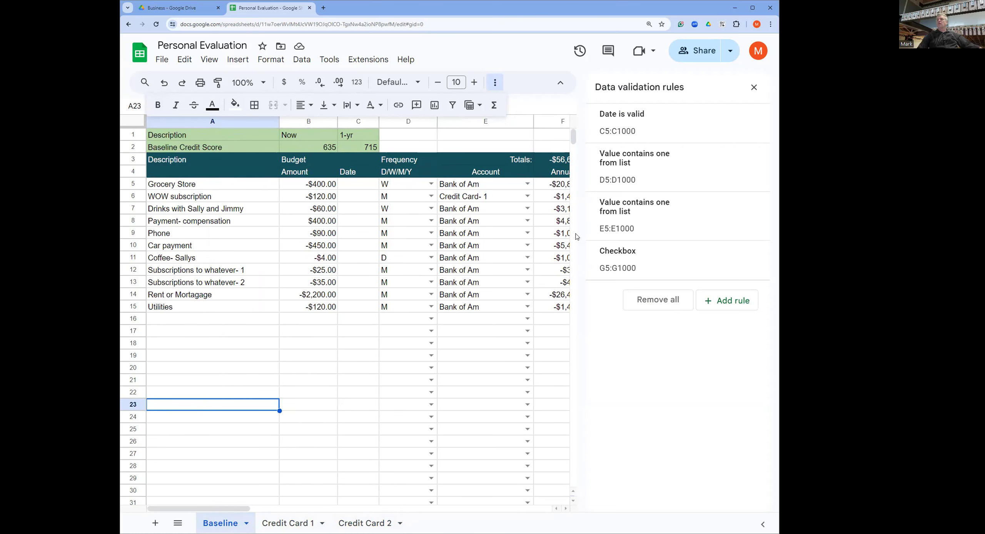
pyautogui.click(753, 87)
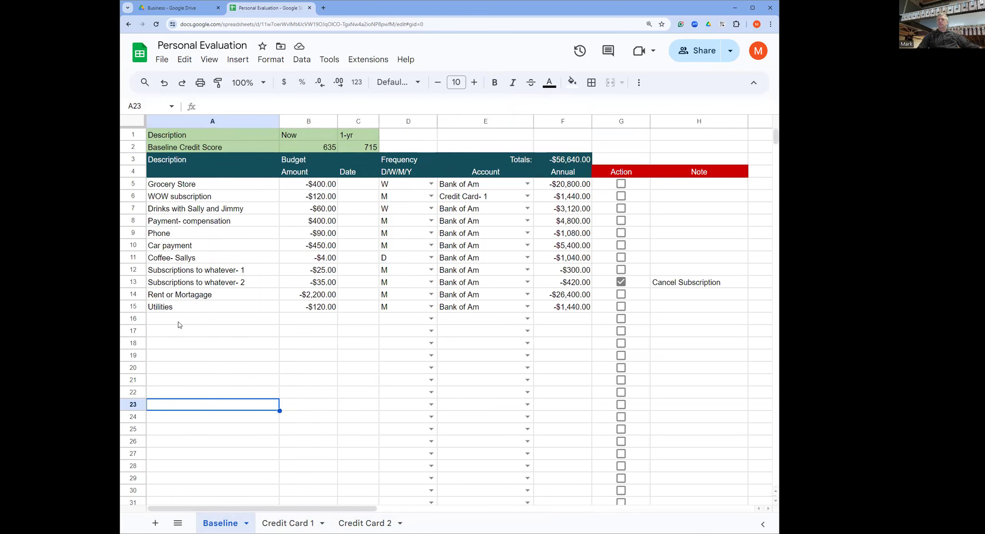
pyautogui.click(326, 150)
pyautogui.click(364, 150)
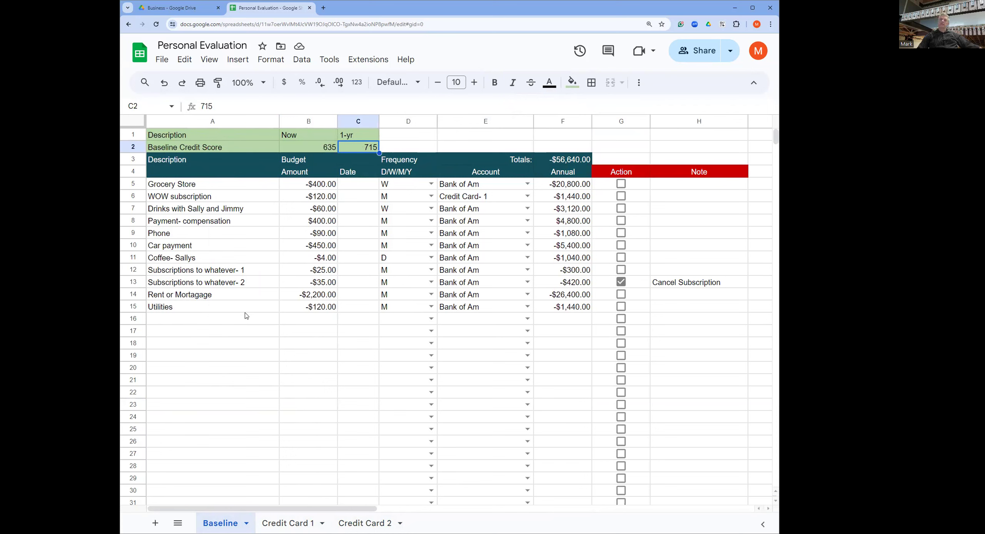
pyautogui.click(573, 160)
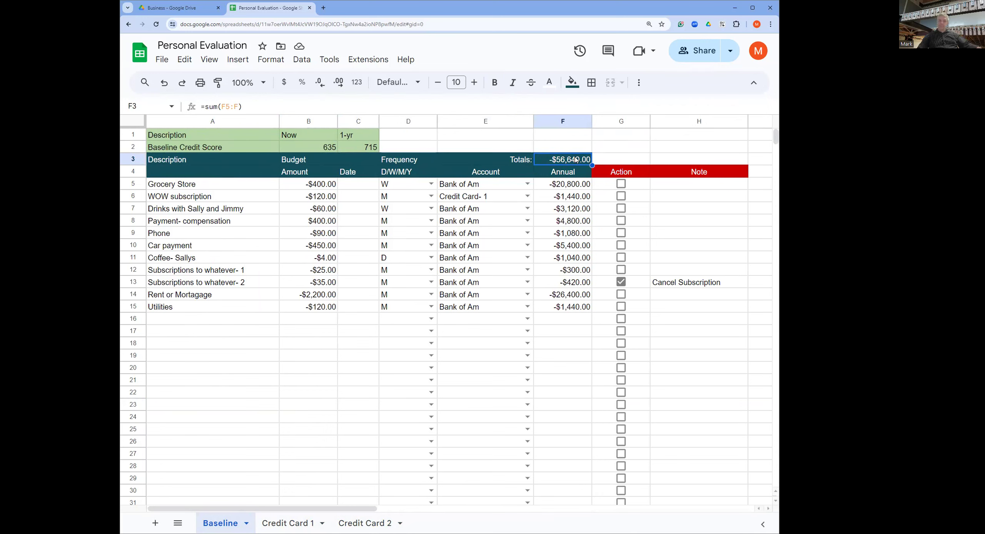
# Add a new sheet named Minimum and place it before the Baseline sheet.
pyautogui.click(155, 524)
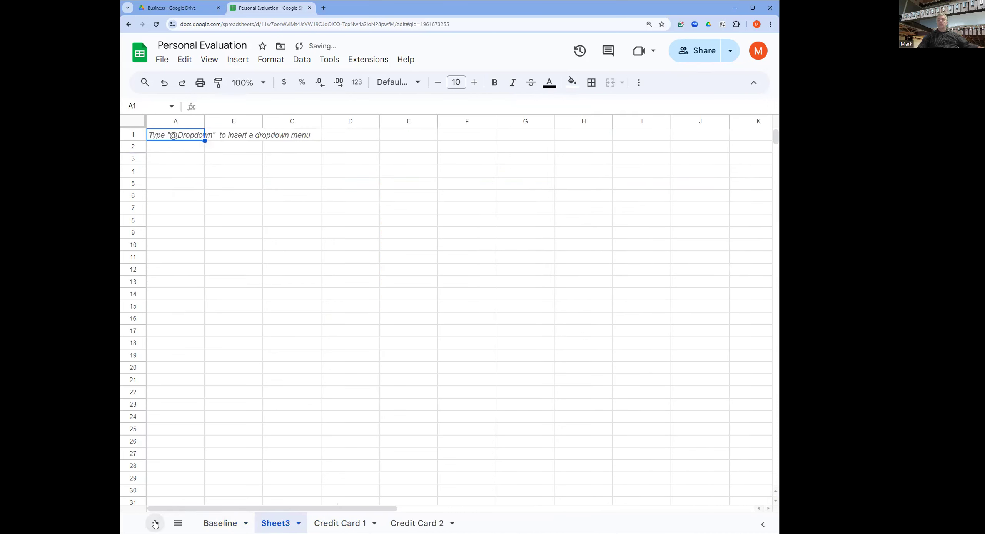
pyautogui.moveTo(271, 516); pyautogui.dragTo(225, 525)
pyautogui.doubleClick(225, 524)
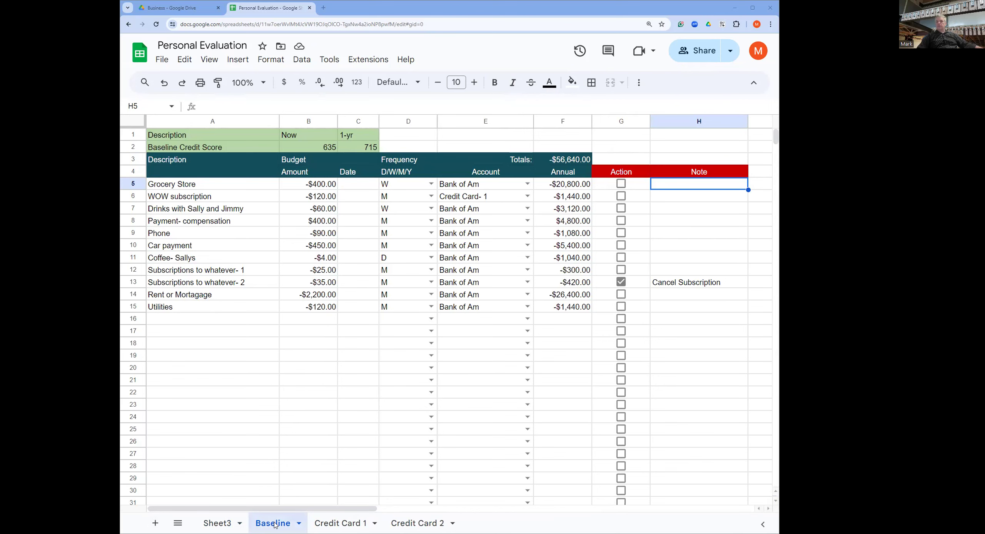
pyautogui.doubleClick(221, 524)
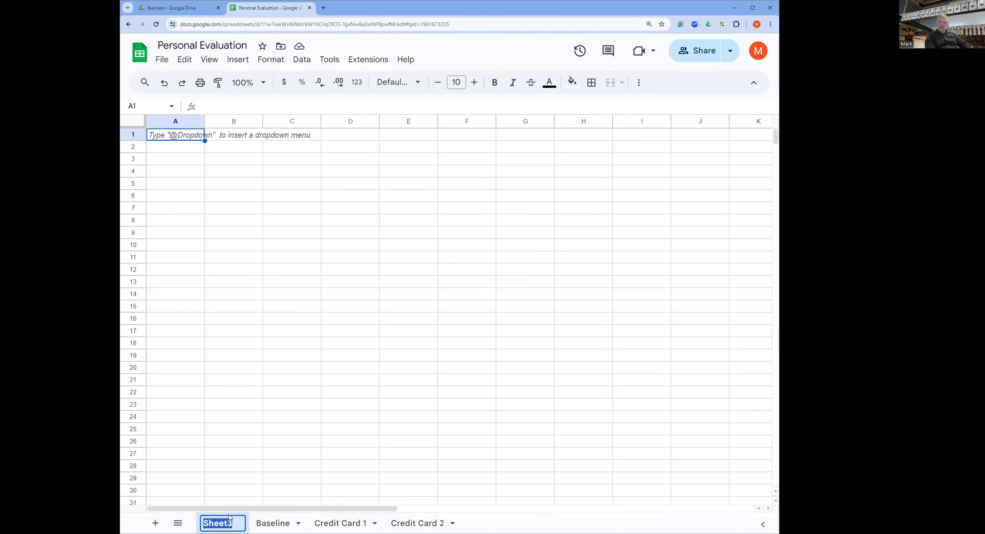
pyautogui.write('M')
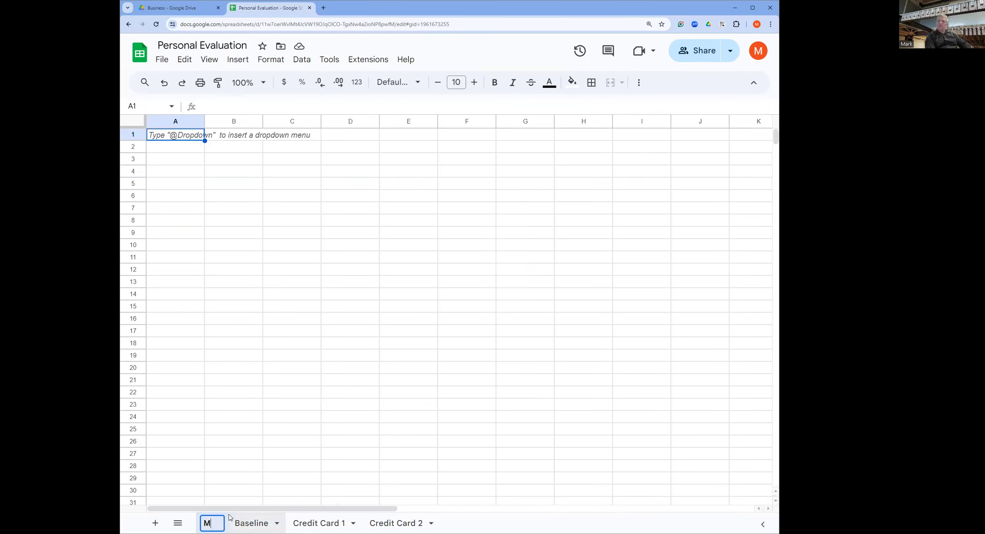
pyautogui.write('inimum')
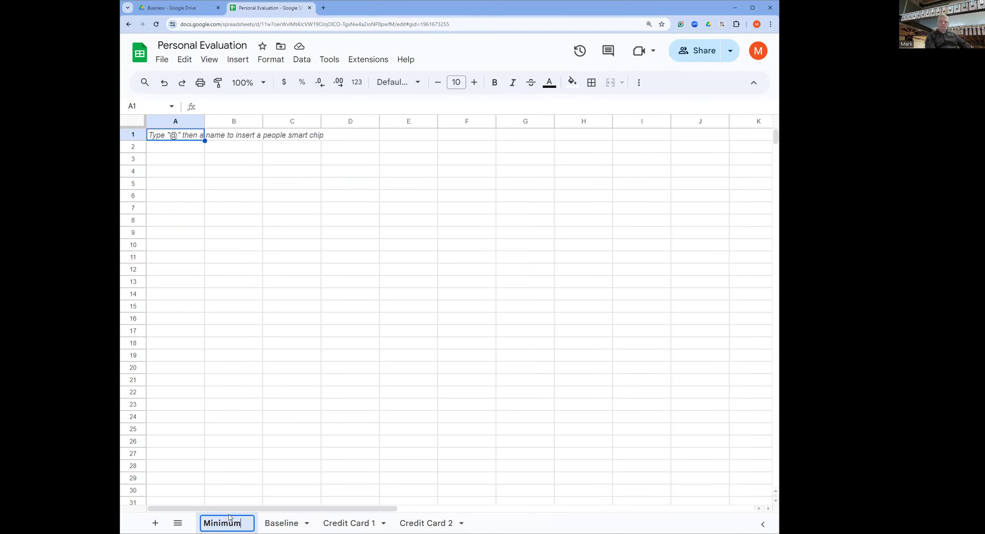
pyautogui.press('Return')
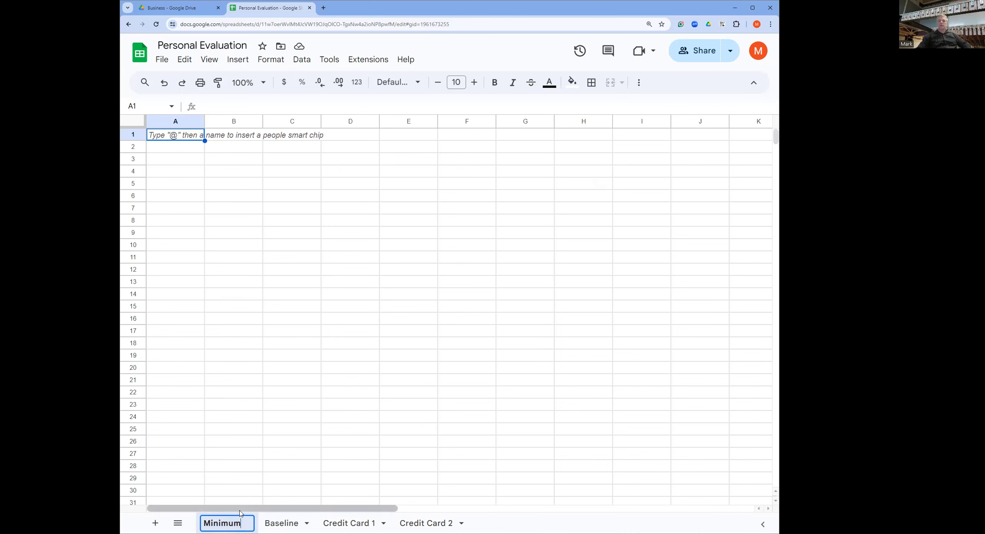
# Duplicate the Baseline sheet and name the copy 1-year Exp Adjustment.
pyautogui.click(281, 523)
pyautogui.rightClick(292, 524)
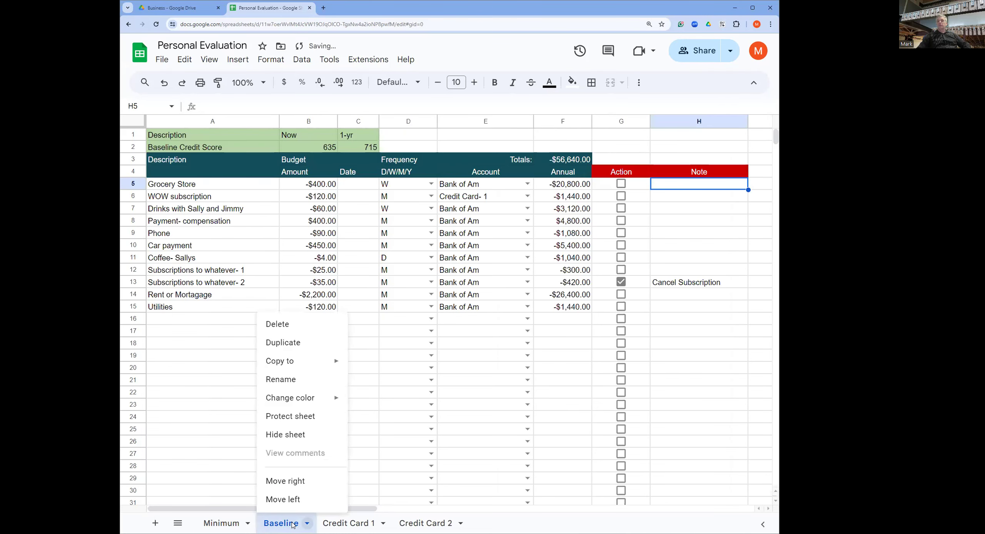
pyautogui.click(283, 343)
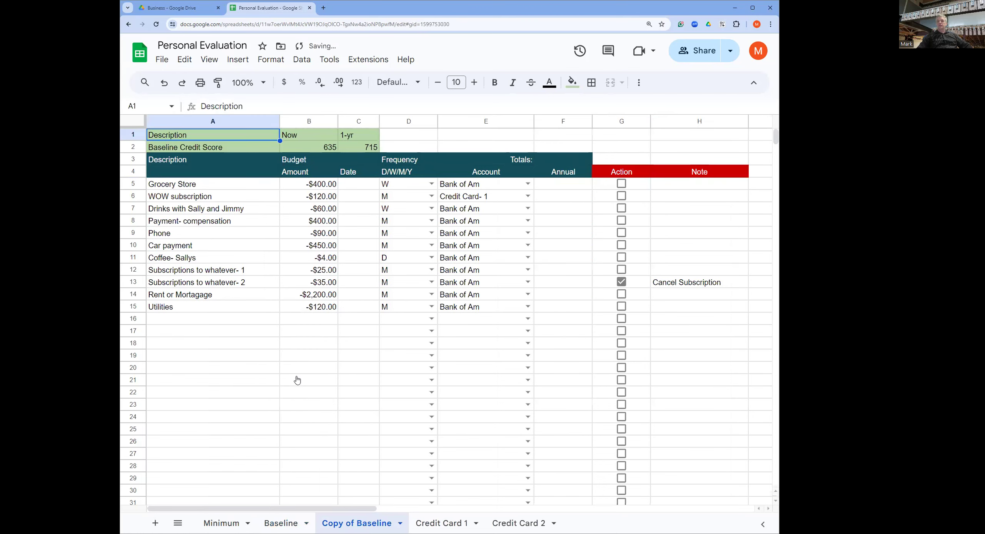
pyautogui.doubleClick(360, 524)
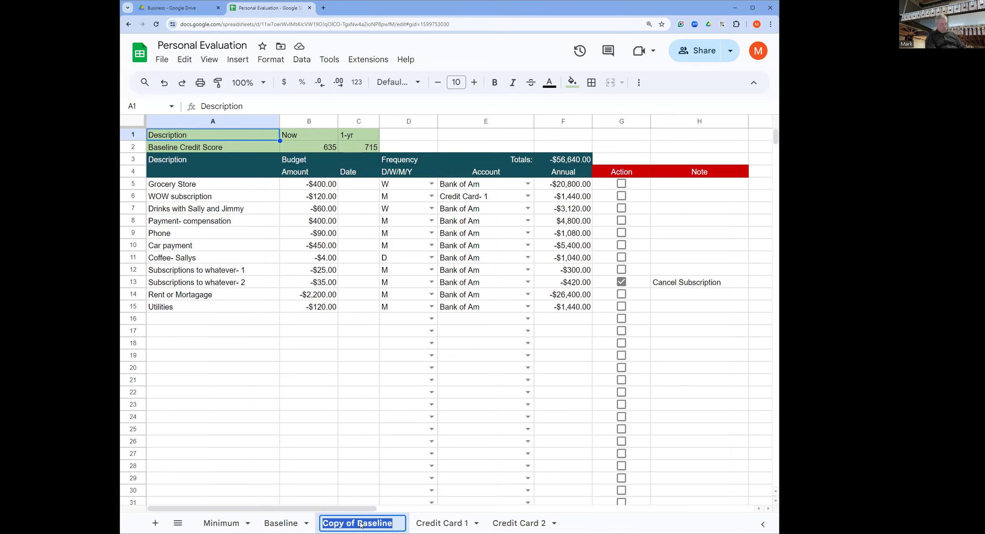
pyautogui.write('1-ye')
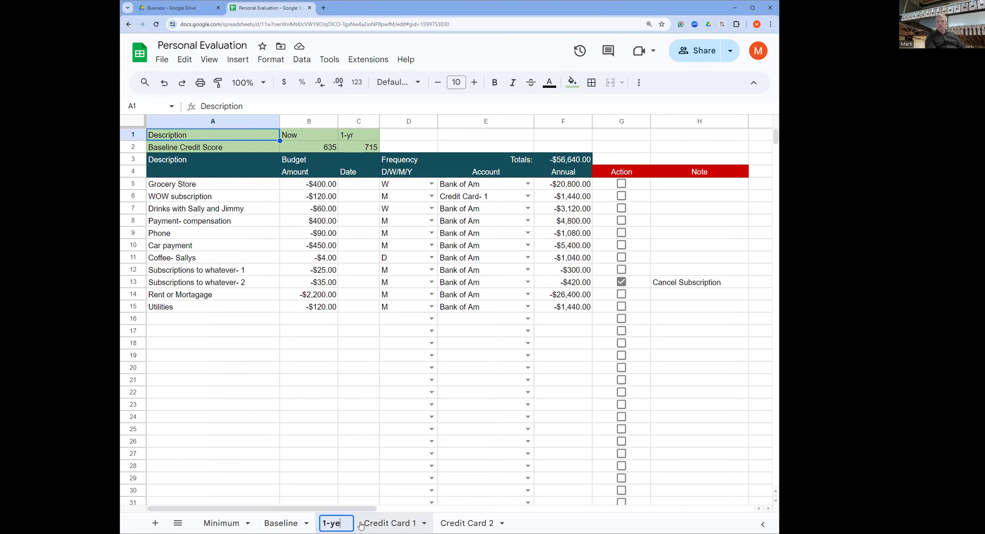
pyautogui.write('ar')
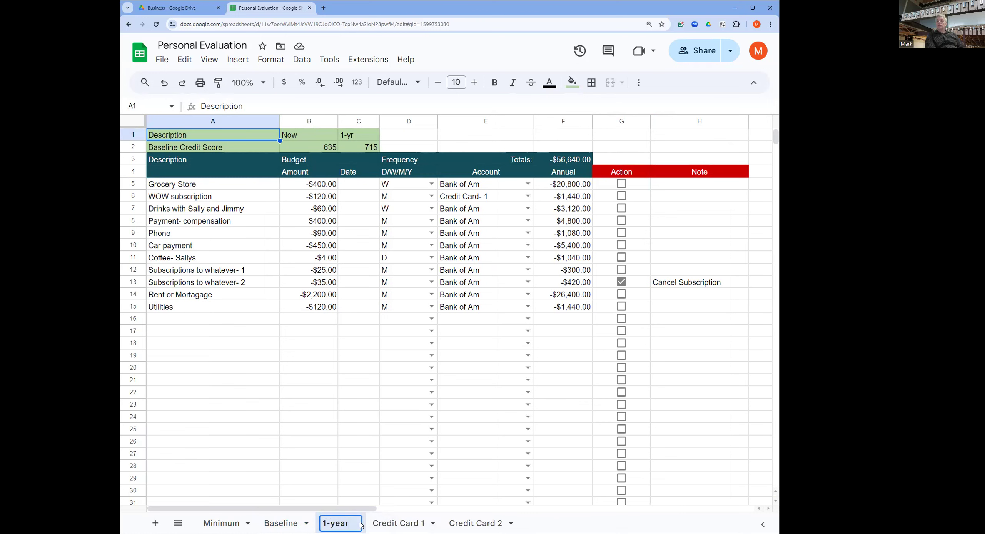
pyautogui.write(' E')
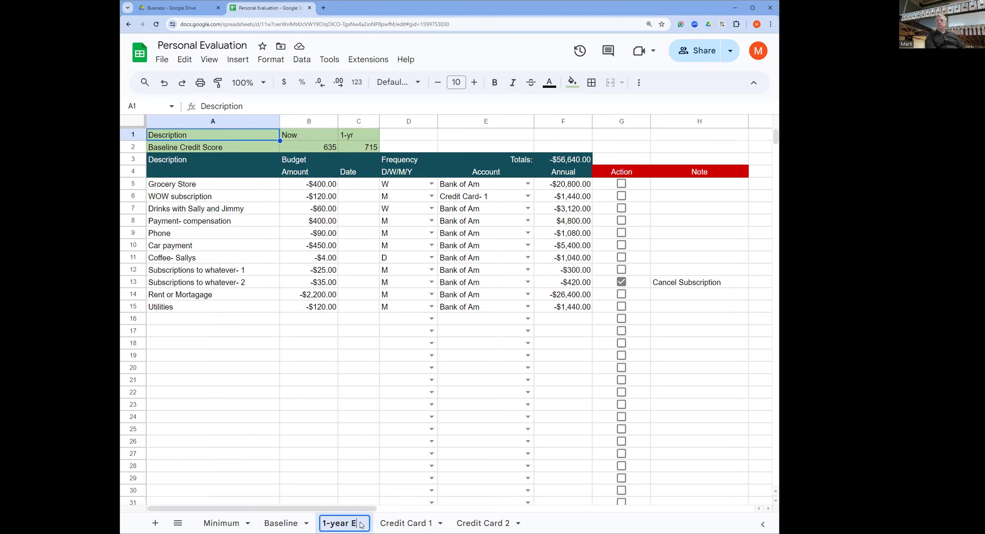
pyautogui.write('xp Ad')
pyautogui.write('justment')
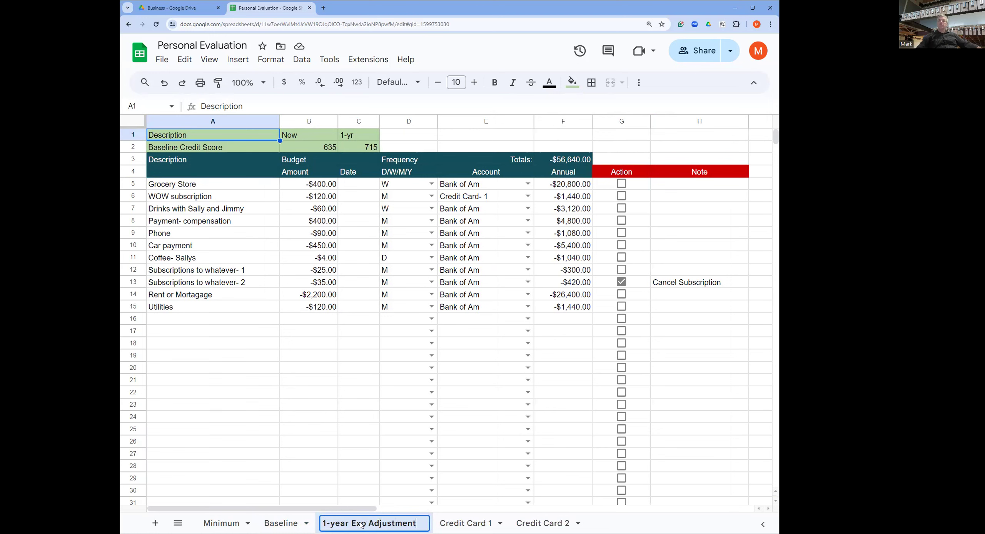
pyautogui.click(321, 456)
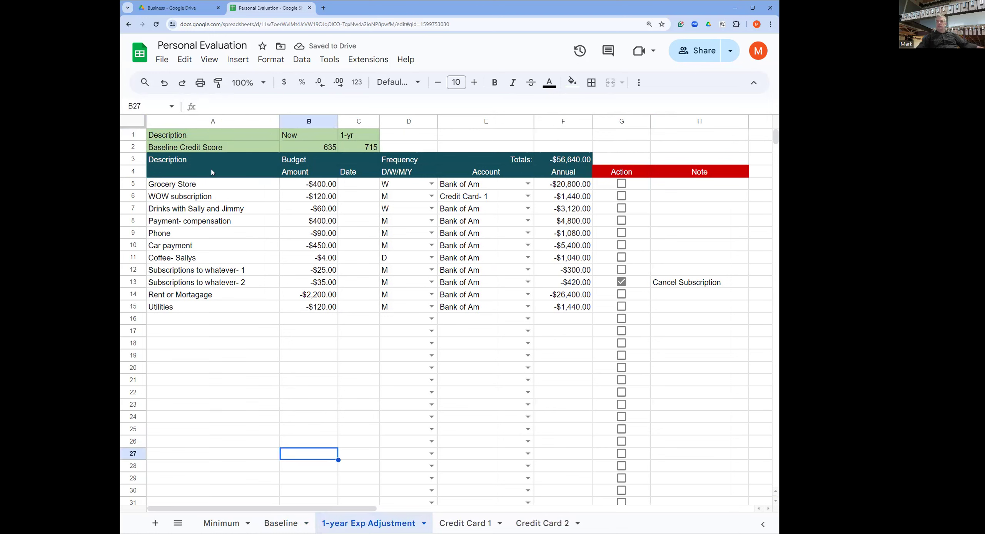
# Check the Action box for Grocery Store and enter the note "Reduce bill" in H5.
pyautogui.click(621, 184)
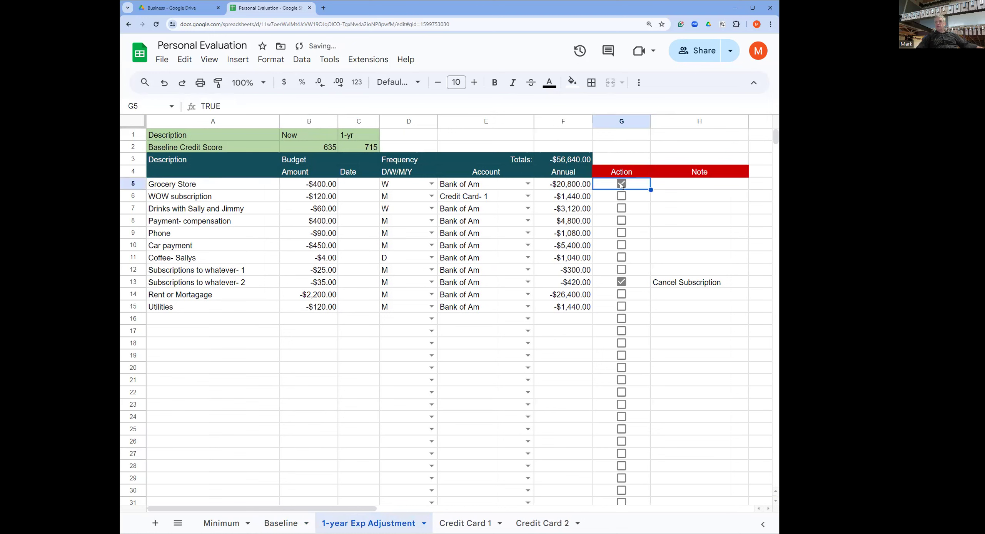
pyautogui.click(674, 189)
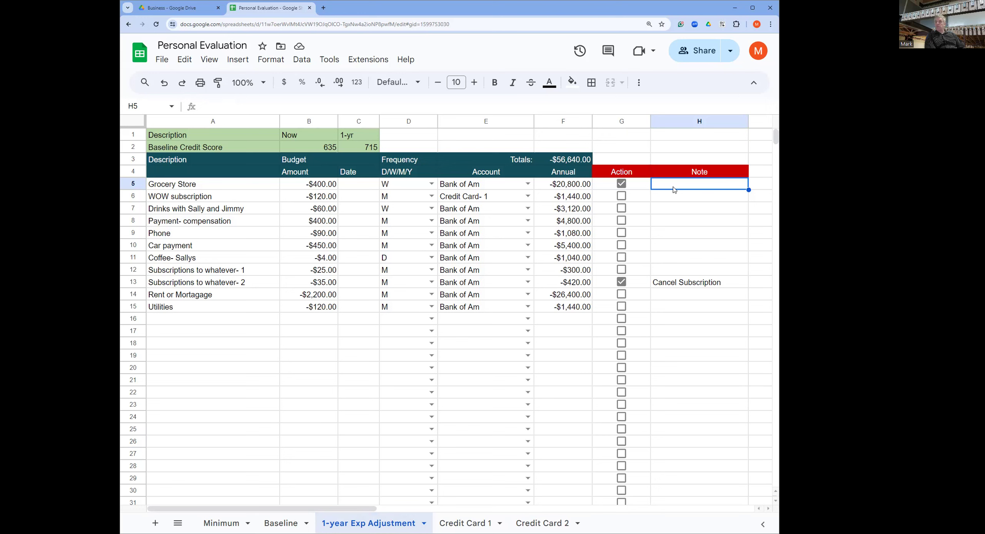
pyautogui.write('Reduce bill')
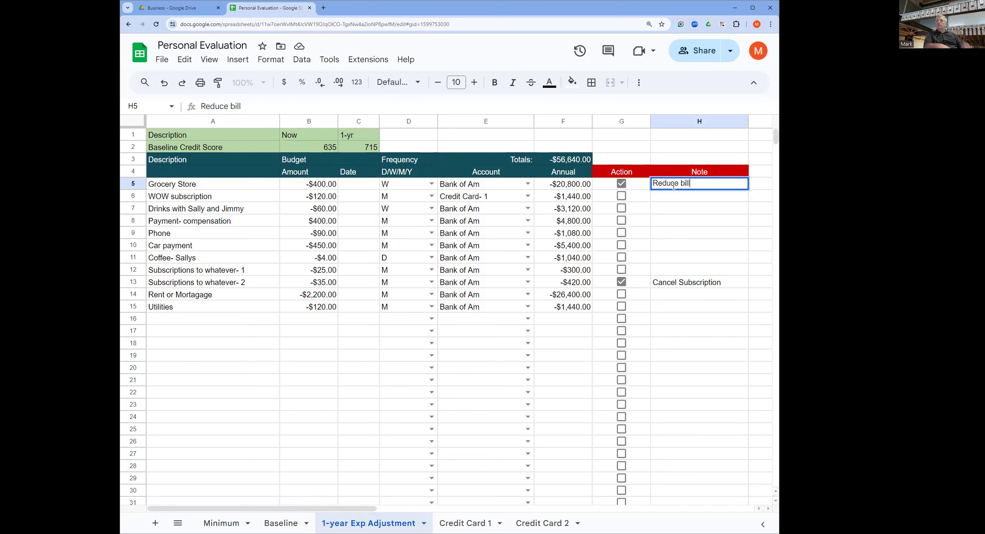
# Set the Grocery Store budget amount to -200 and clear the amount for Subscriptions to whatever- 2.
pyautogui.click(310, 184)
pyautogui.write('-')
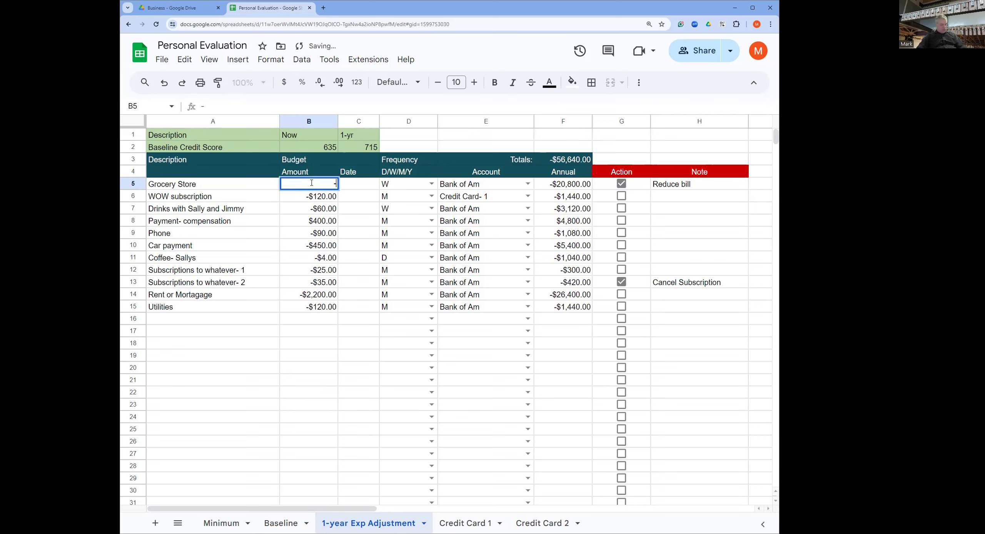
pyautogui.write('200')
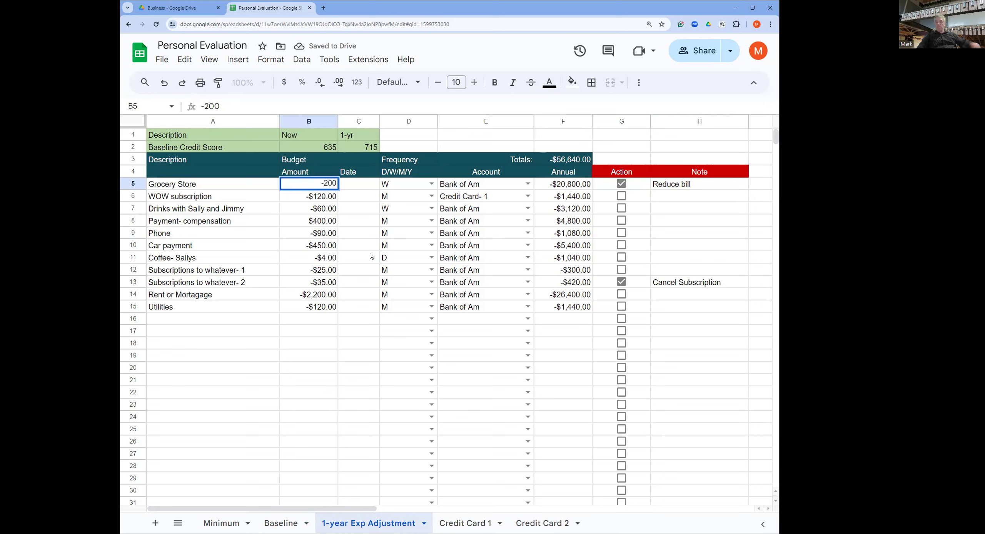
pyautogui.click(329, 287)
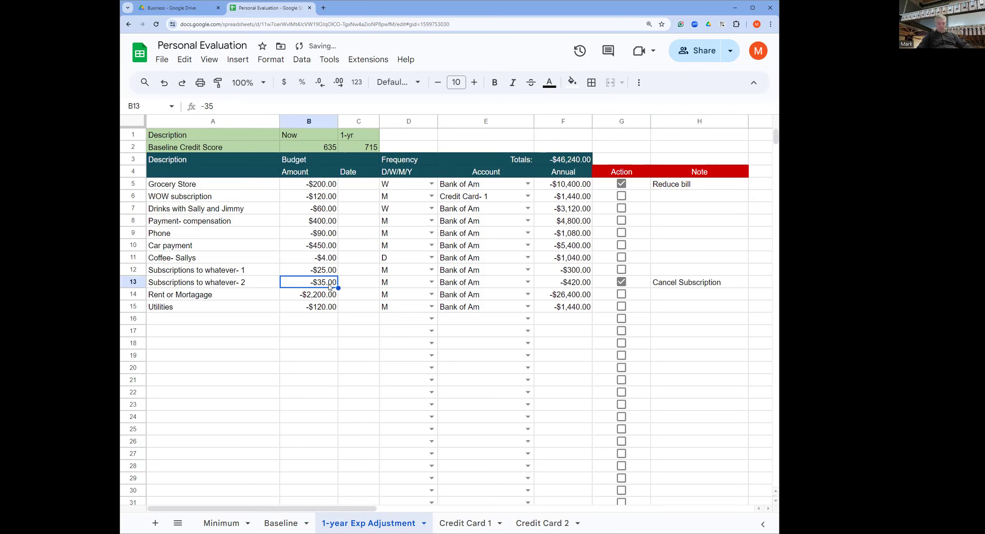
pyautogui.press('Delete')
pyautogui.click(317, 337)
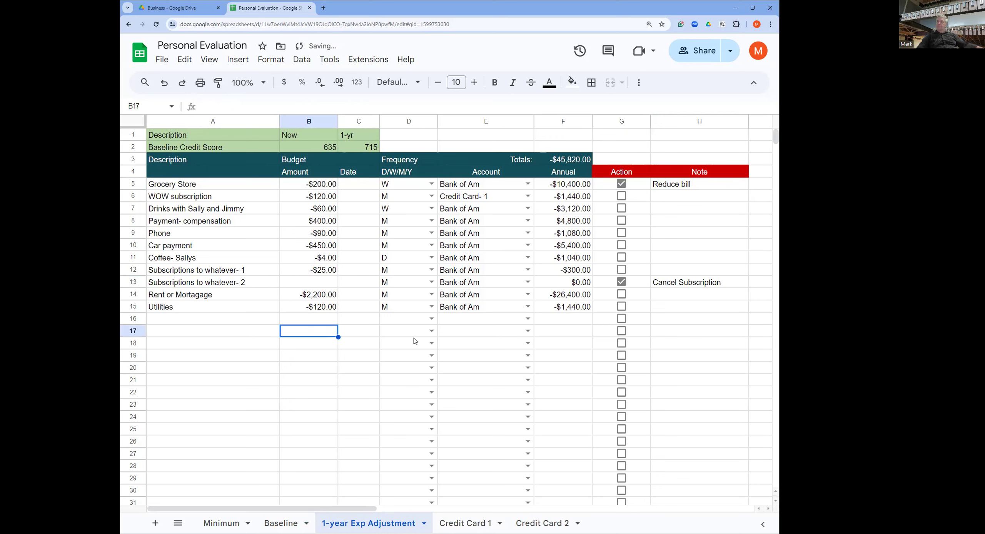
# Reword the notes in the past tense: "Cancelled Subscription" in H13 and "Reduced bill" in H5.
pyautogui.doubleClick(677, 283)
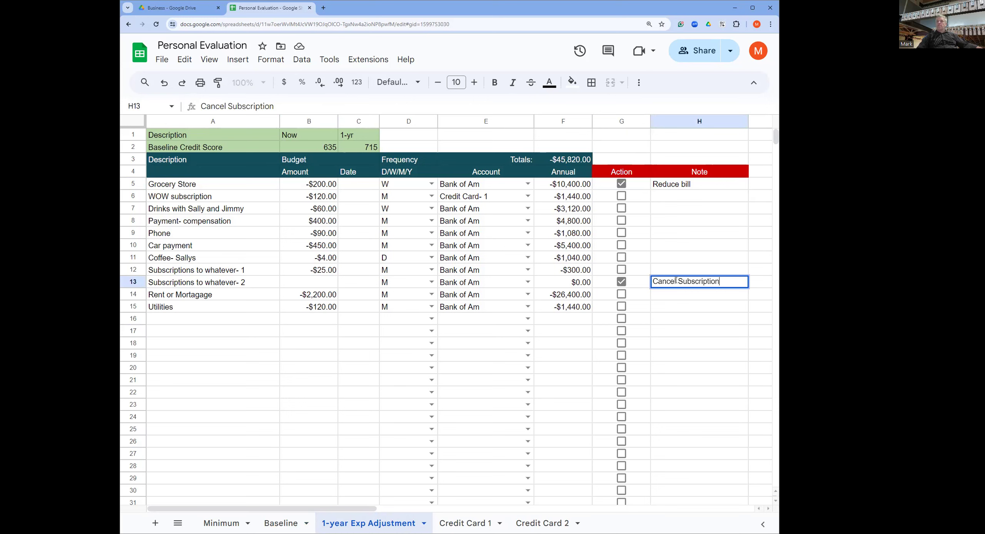
pyautogui.click(678, 281)
pyautogui.press('BackSpace')
pyautogui.write('led')
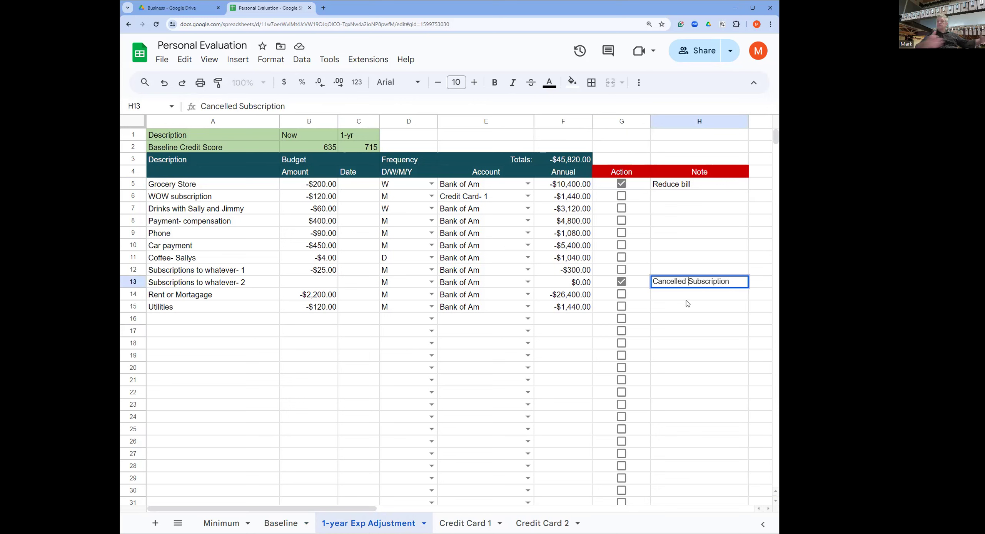
pyautogui.doubleClick(675, 185)
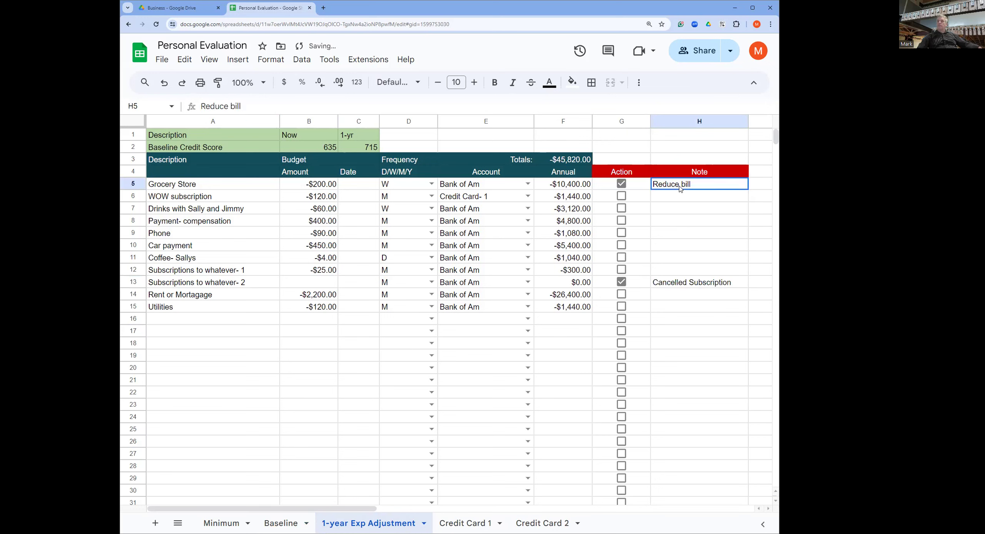
pyautogui.write('d')
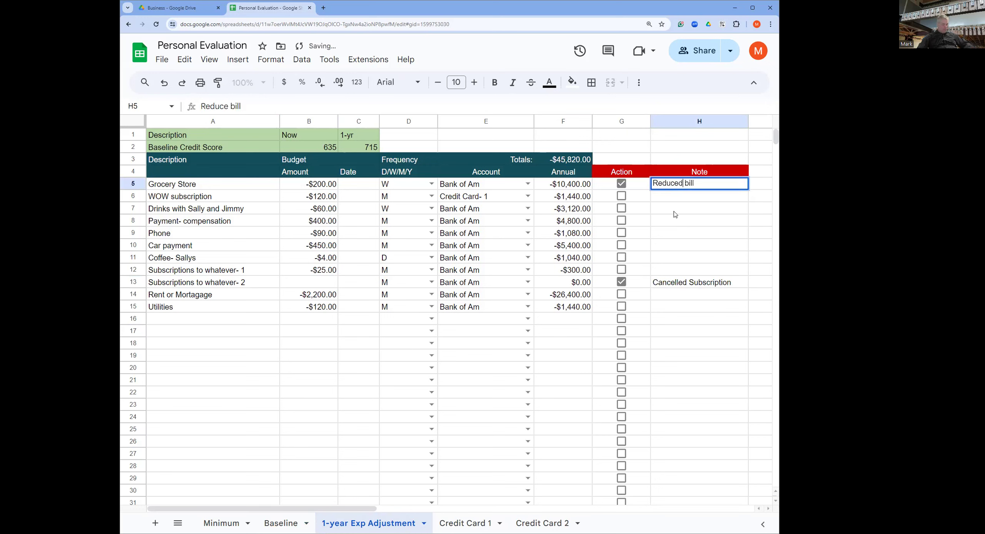
pyautogui.click(673, 217)
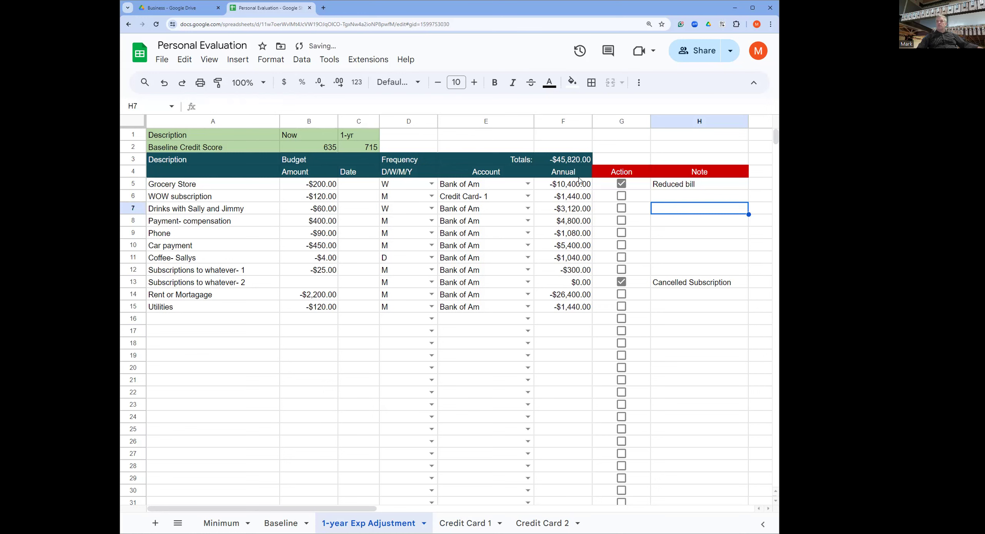
# Compare the adjusted annual total with Baseline's total, and review the balances and limits on both credit card sheets.
pyautogui.click(569, 162)
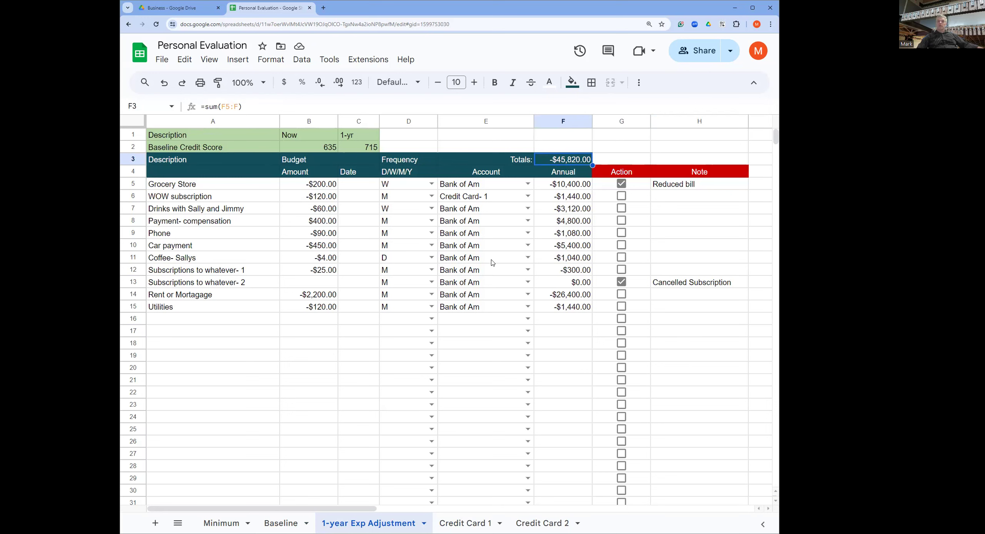
pyautogui.click(286, 524)
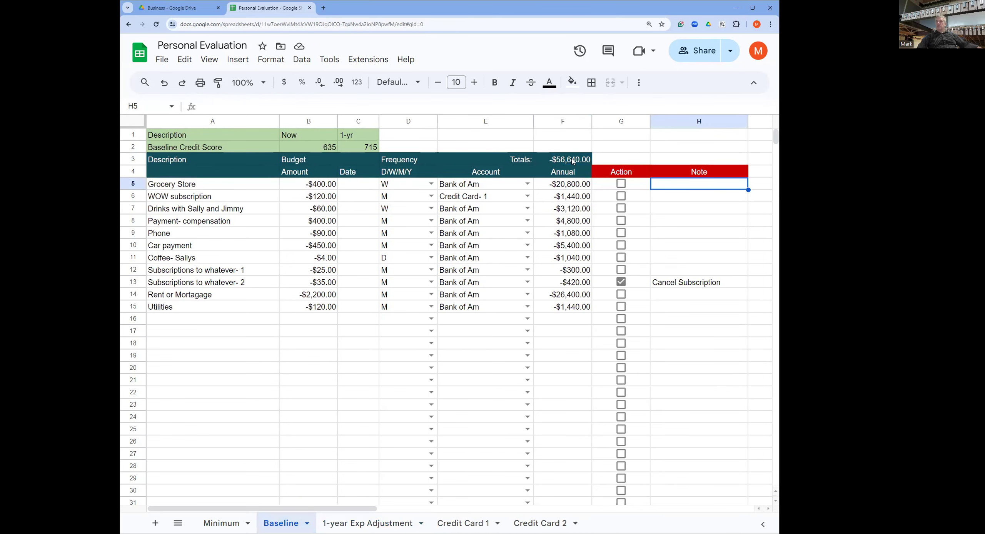
pyautogui.click(342, 524)
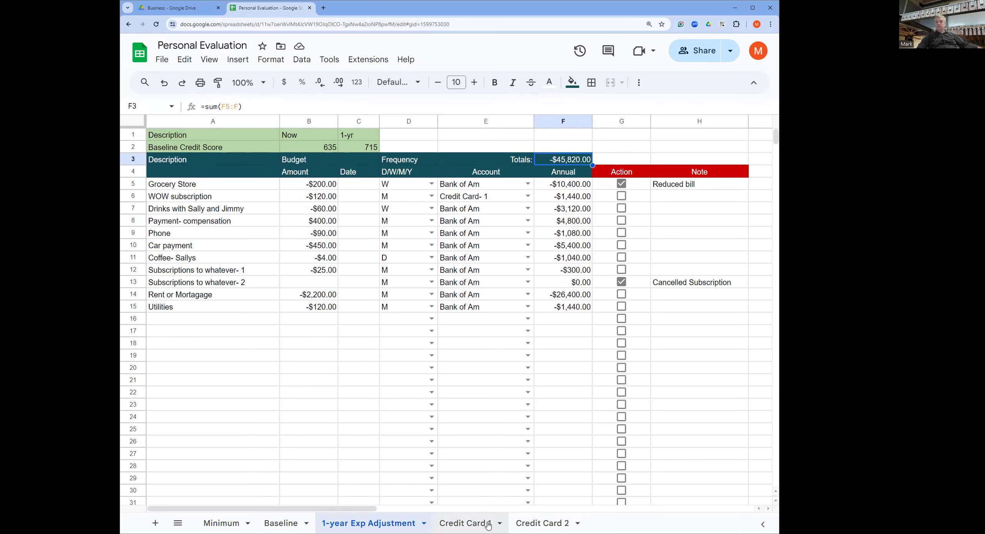
pyautogui.click(473, 524)
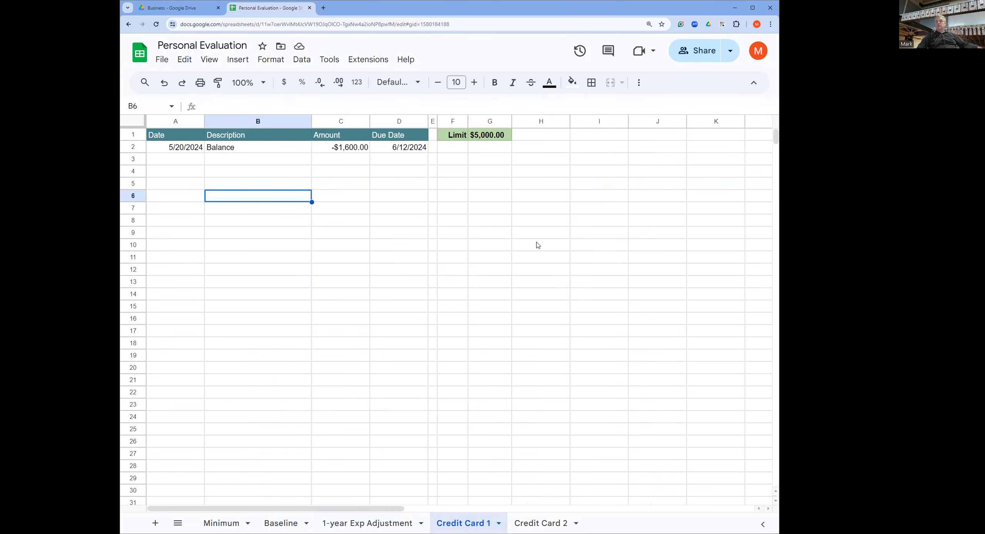
pyautogui.click(540, 524)
pyautogui.click(475, 523)
pyautogui.click(538, 524)
pyautogui.click(488, 524)
pyautogui.click(540, 524)
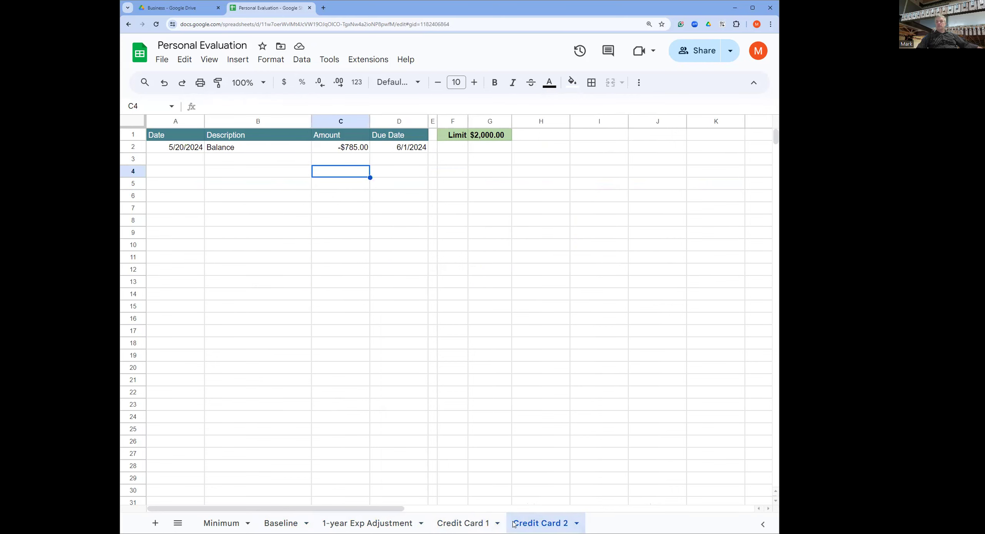
# Add a "Credit Card 1 payment" entry in row 16 of 1-year Exp Adjustment, with Bank of Am as its account.
pyautogui.click(368, 523)
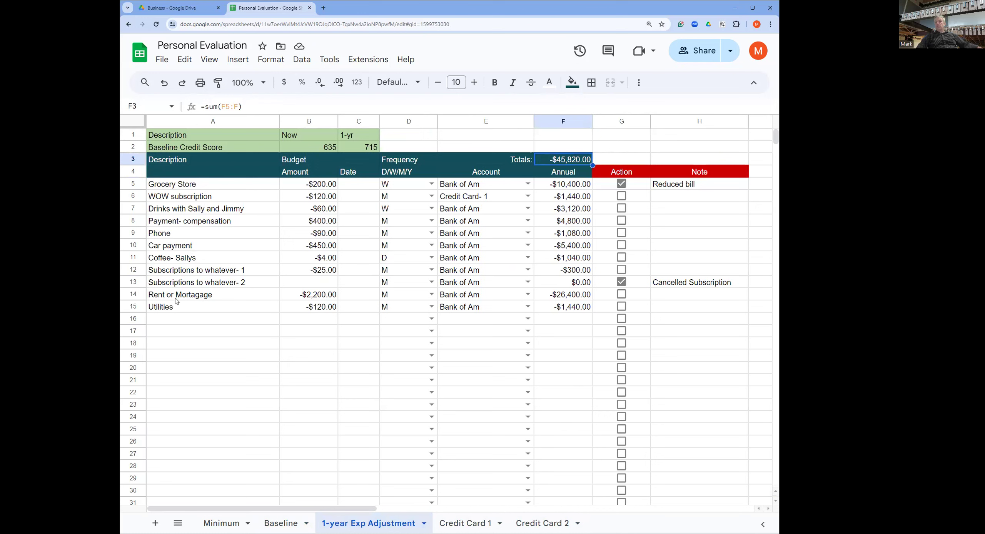
pyautogui.click(170, 318)
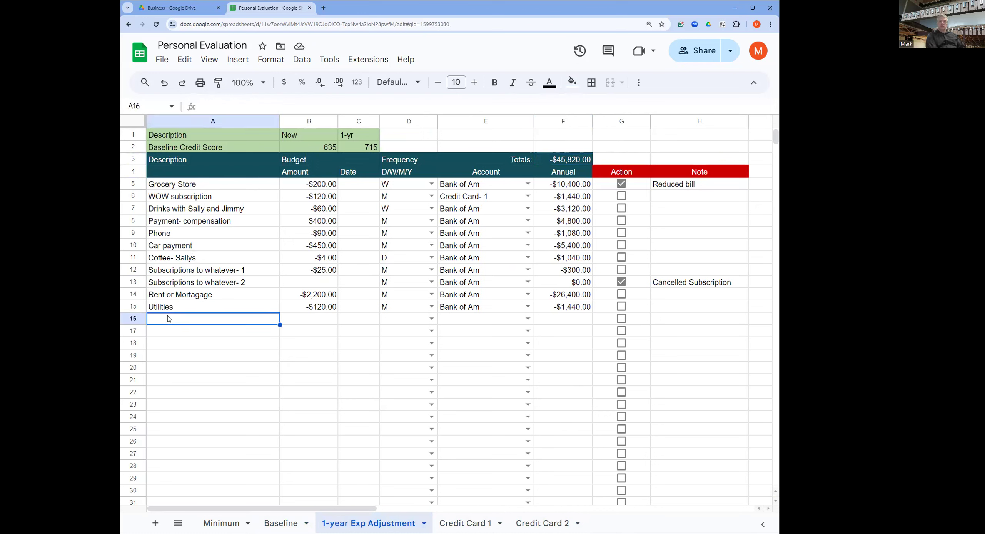
pyautogui.write('Cre')
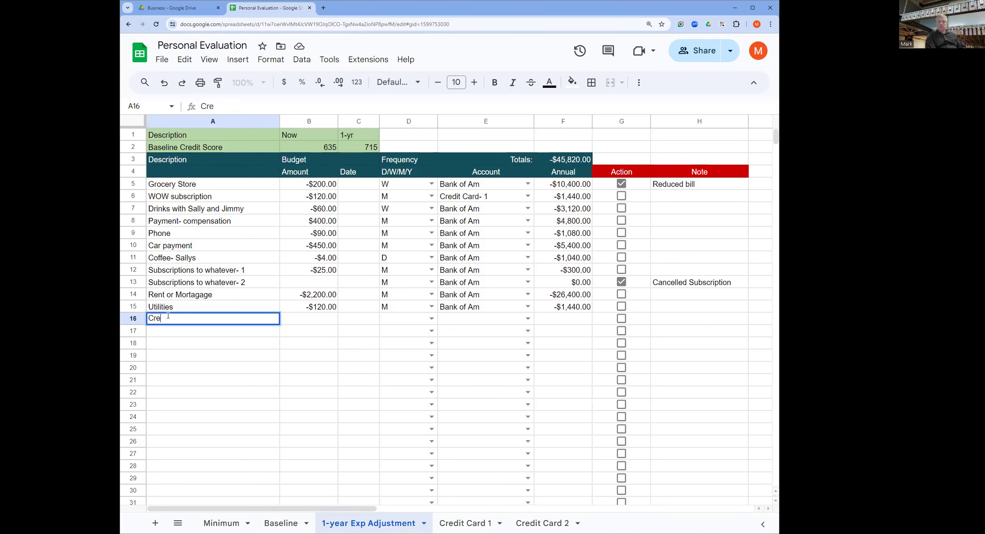
pyautogui.write('dit Card 1 payment')
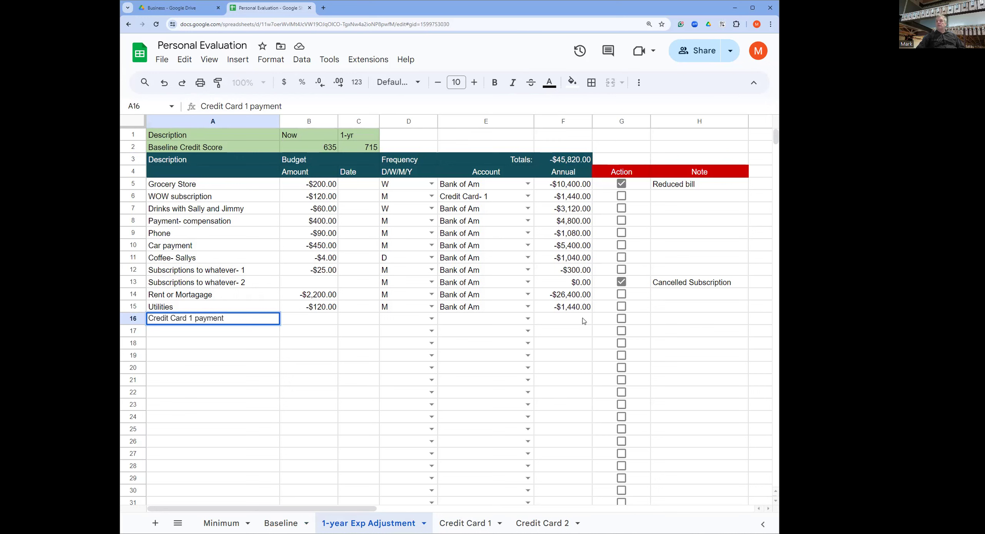
pyautogui.click(527, 319)
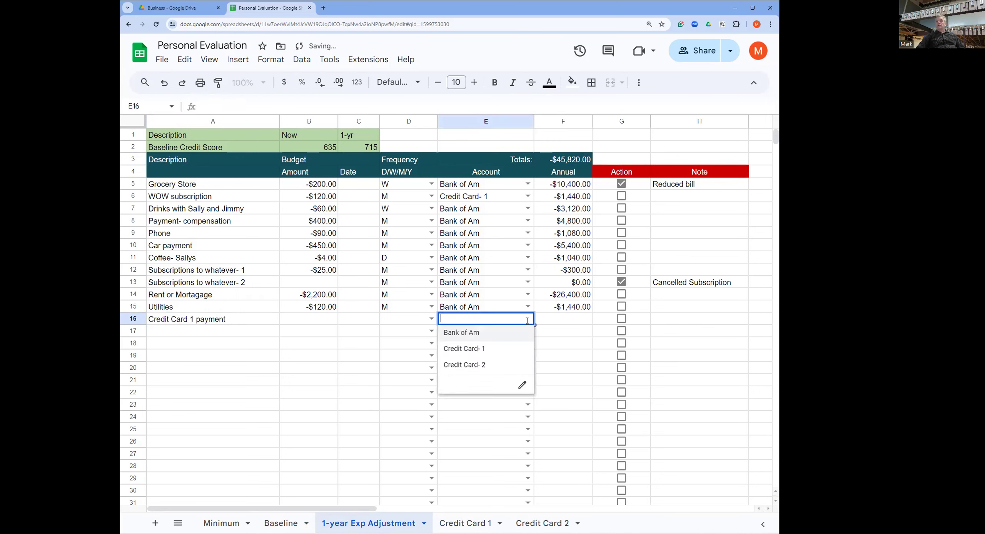
pyautogui.click(485, 338)
# Set the Credit Card 1 payment amount to -220 and its frequency to M.
pyautogui.click(322, 325)
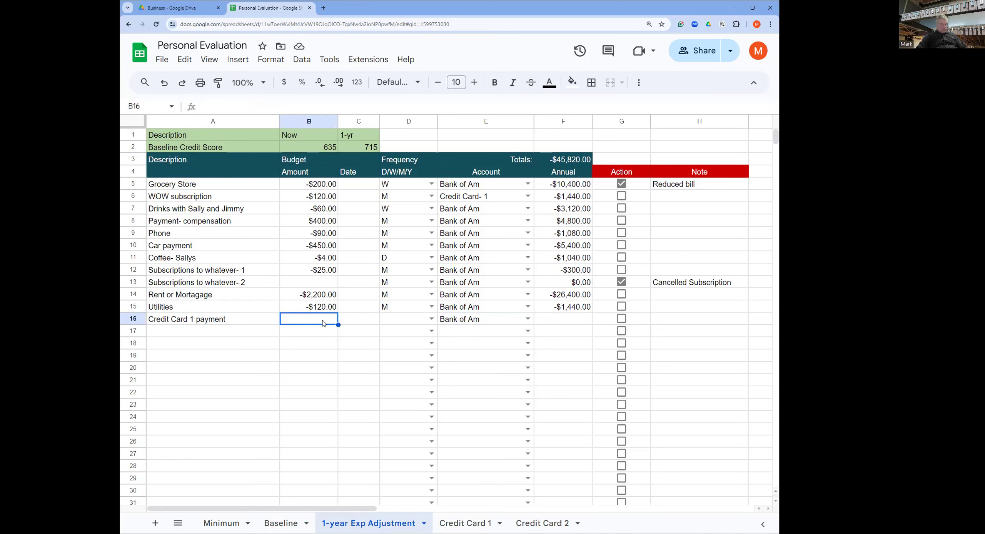
pyautogui.write('-220')
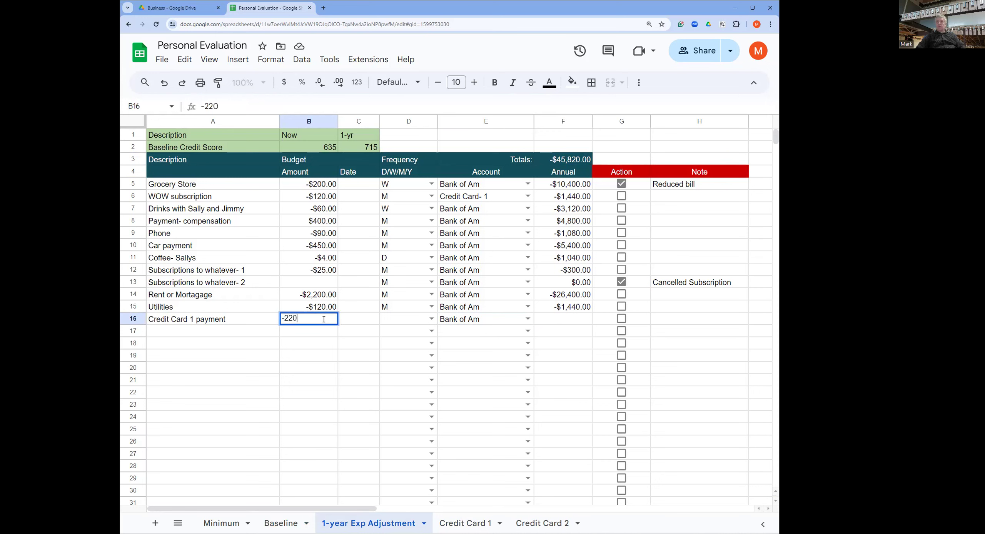
pyautogui.click(383, 322)
pyautogui.click(431, 319)
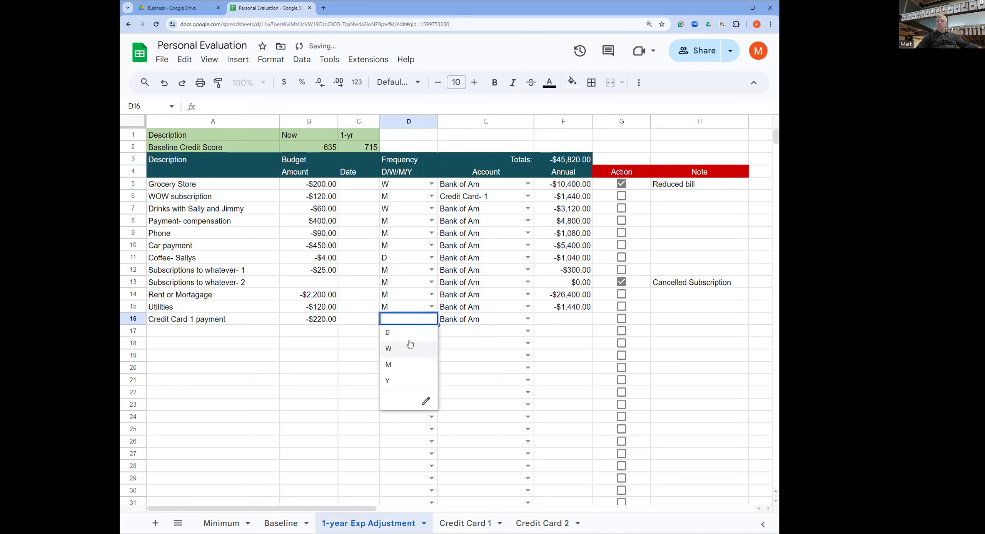
pyautogui.click(408, 364)
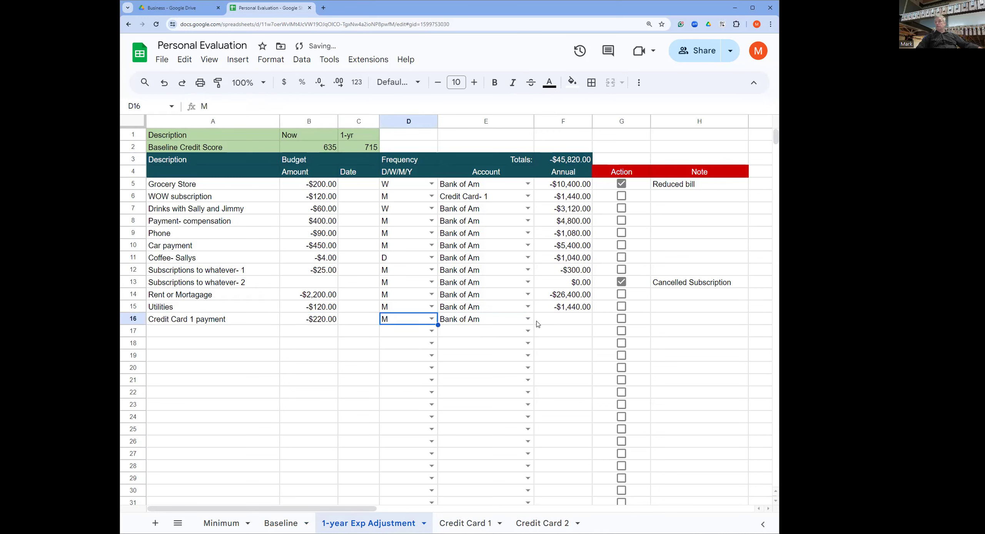
# Extend the Annual formula from the Utilities row down to F16 for the Credit Card 1 payment.
pyautogui.click(553, 319)
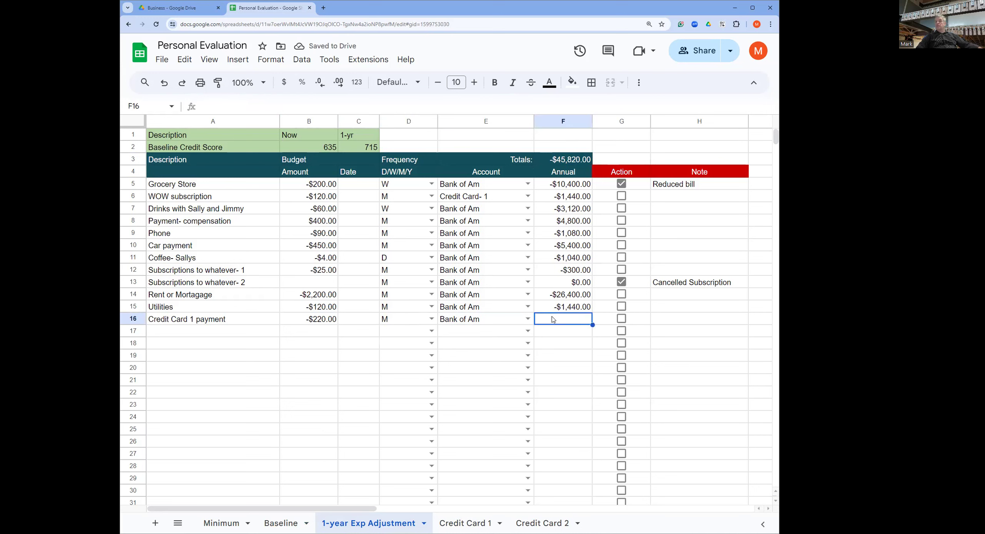
pyautogui.click(580, 310)
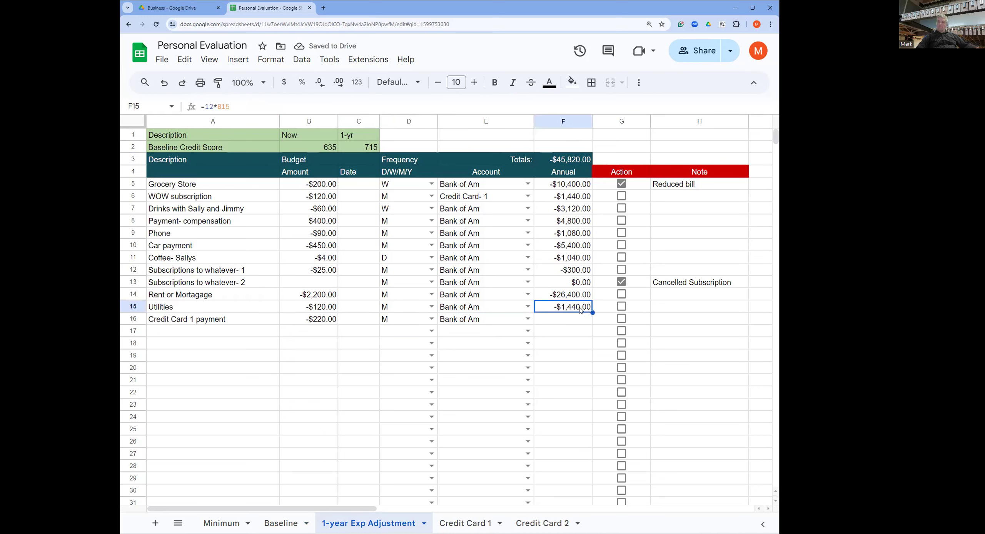
pyautogui.moveTo(591, 313); pyautogui.dragTo(591, 319)
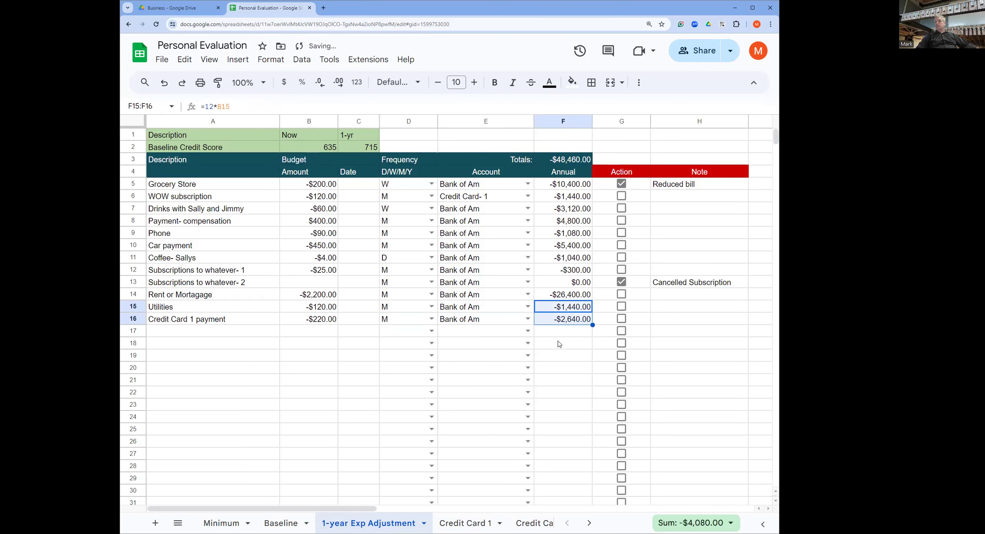
# Check both credit card balances and add a "Credit Card 2 payment" entry in A17 of 1-year Exp Adjustment.
pyautogui.click(468, 523)
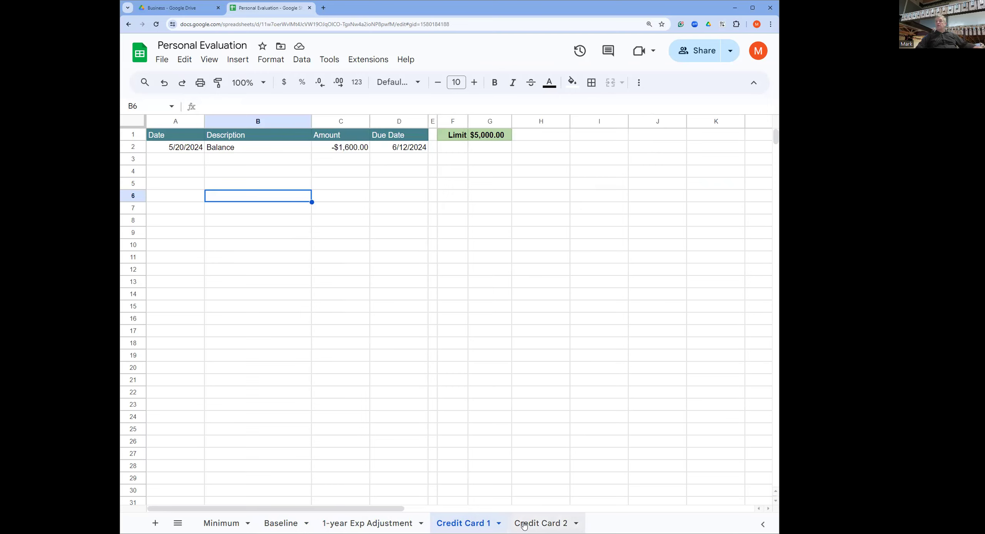
pyautogui.click(541, 522)
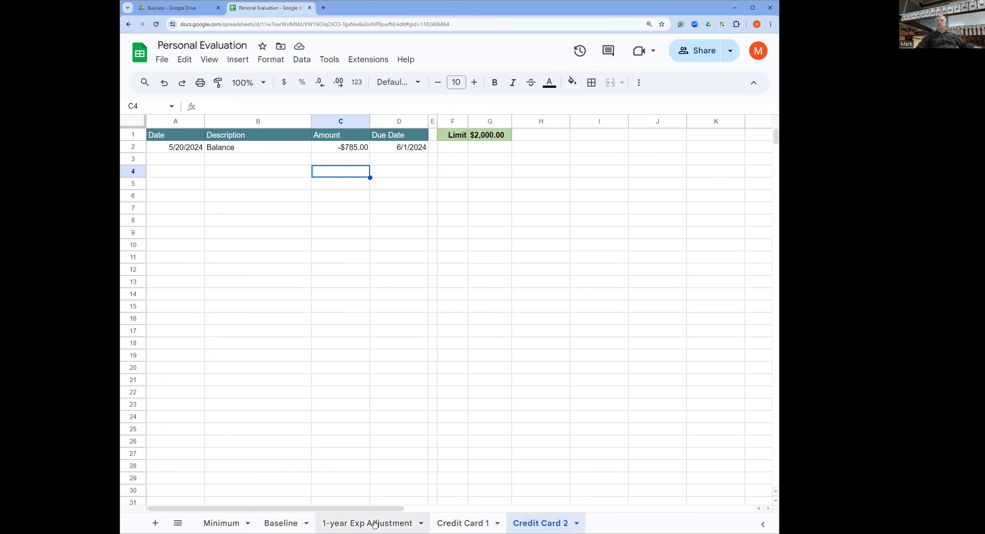
pyautogui.click(346, 523)
pyautogui.click(162, 333)
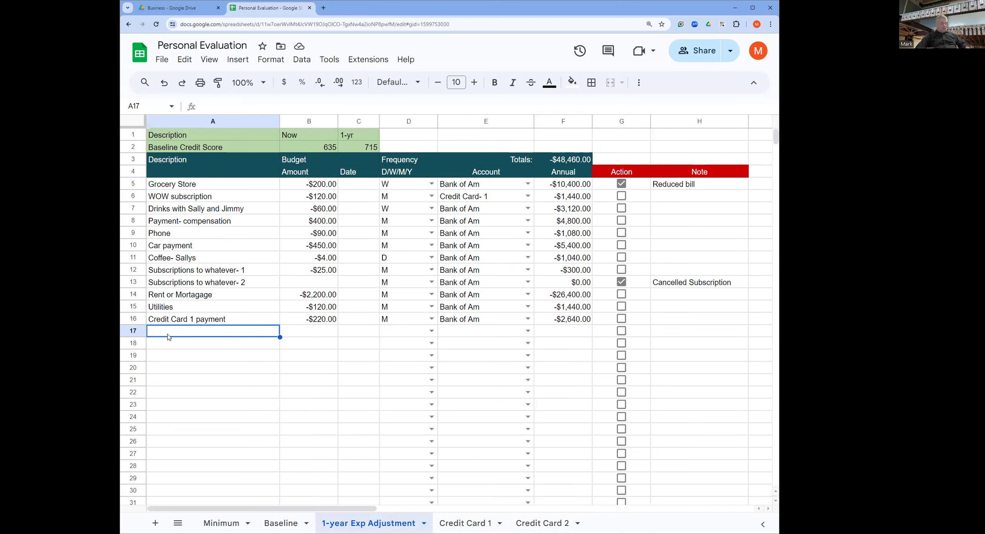
pyautogui.write('Credit')
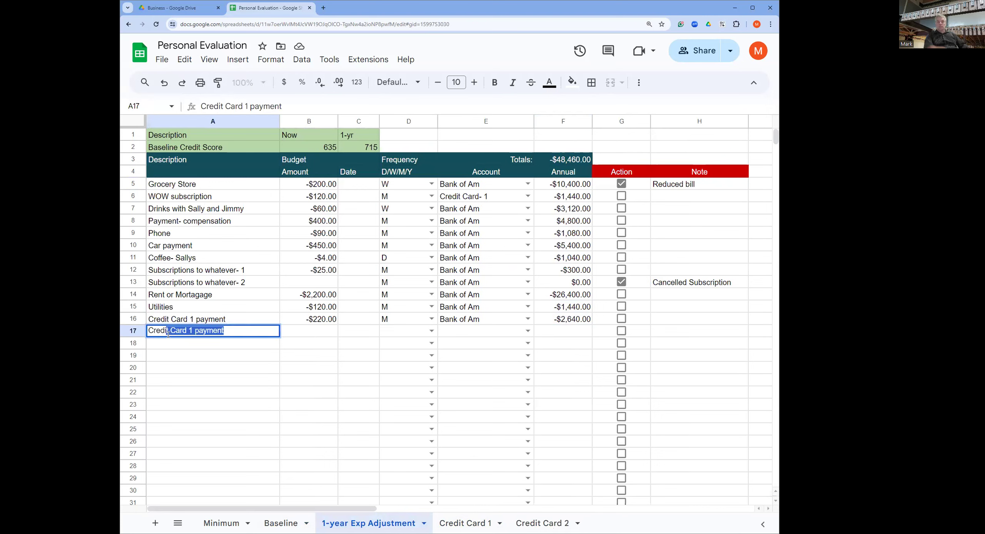
pyautogui.click(196, 330)
pyautogui.doubleClick(193, 330)
pyautogui.write('2')
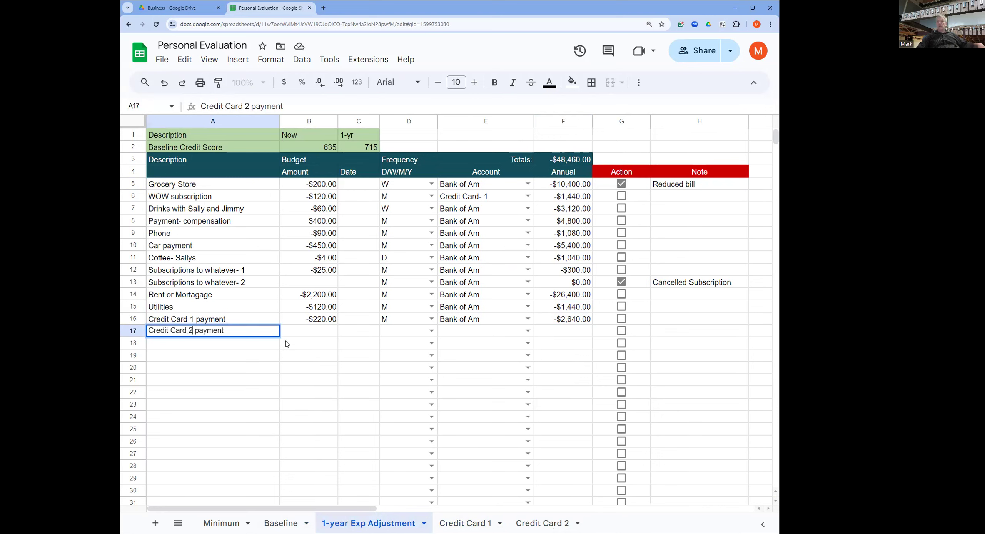
# Set the Credit Card 2 payment amount to -100, with frequency M and Bank of Am as its account.
pyautogui.click(322, 333)
pyautogui.write('-$1')
pyautogui.write('00')
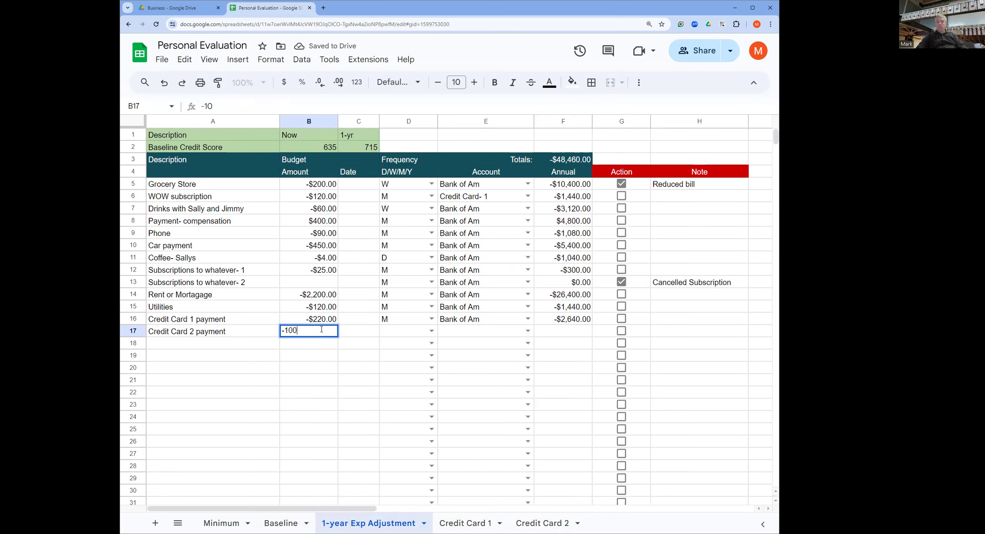
pyautogui.click(411, 334)
pyautogui.doubleClick(412, 333)
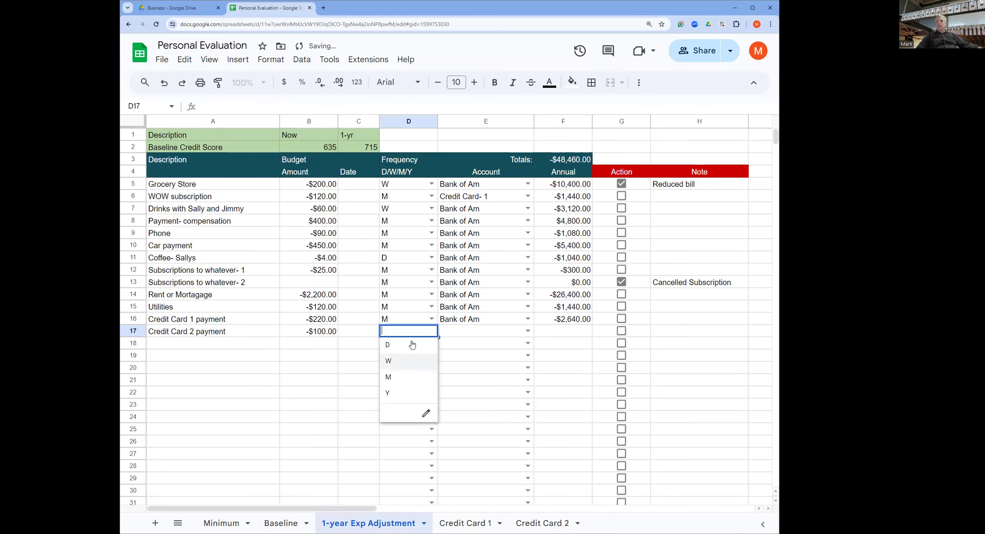
pyautogui.click(400, 377)
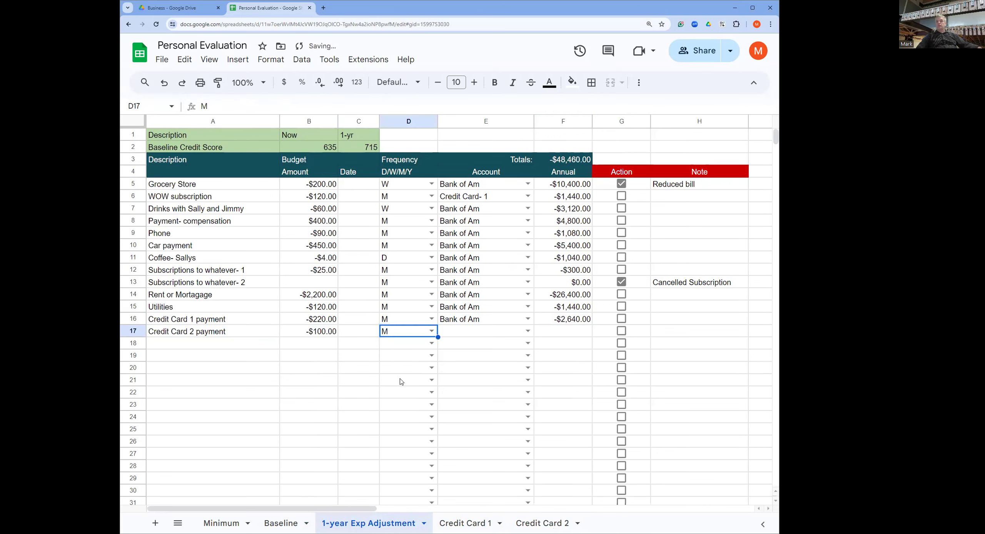
pyautogui.doubleClick(513, 333)
pyautogui.click(490, 344)
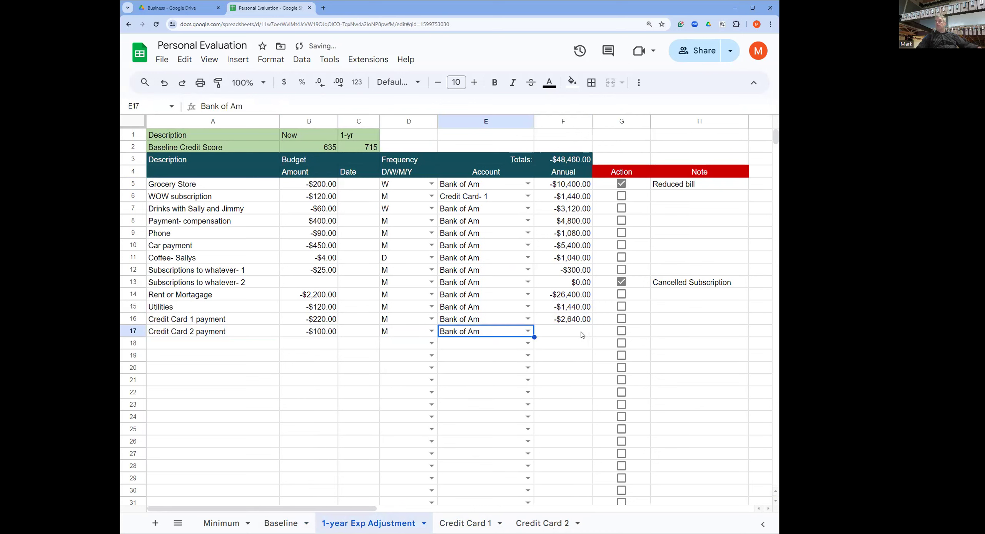
# Extend the Annual formula from F16 down to F17 for the Credit Card 2 payment.
pyautogui.click(585, 321)
pyautogui.moveTo(592, 325); pyautogui.dragTo(589, 342)
pyautogui.click(590, 342)
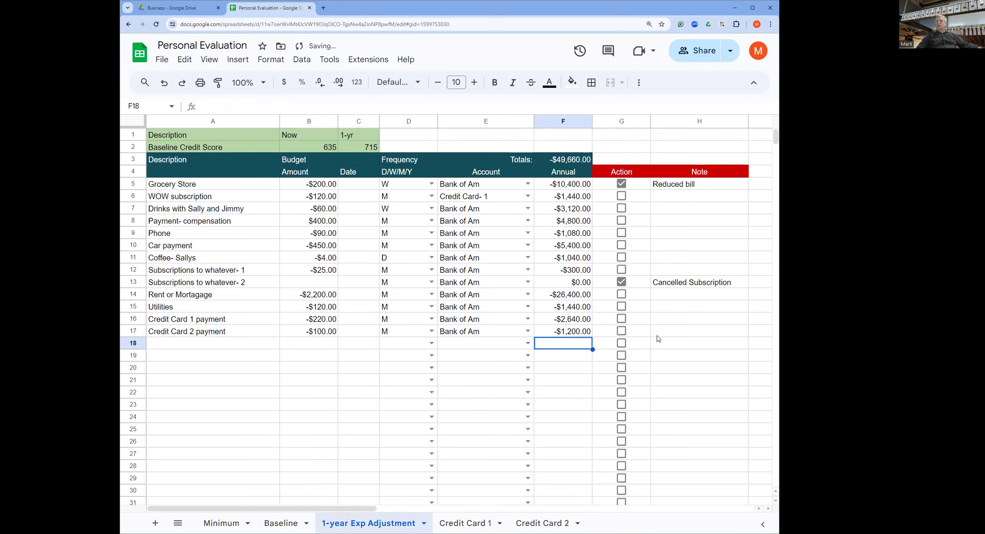
pyautogui.click(674, 322)
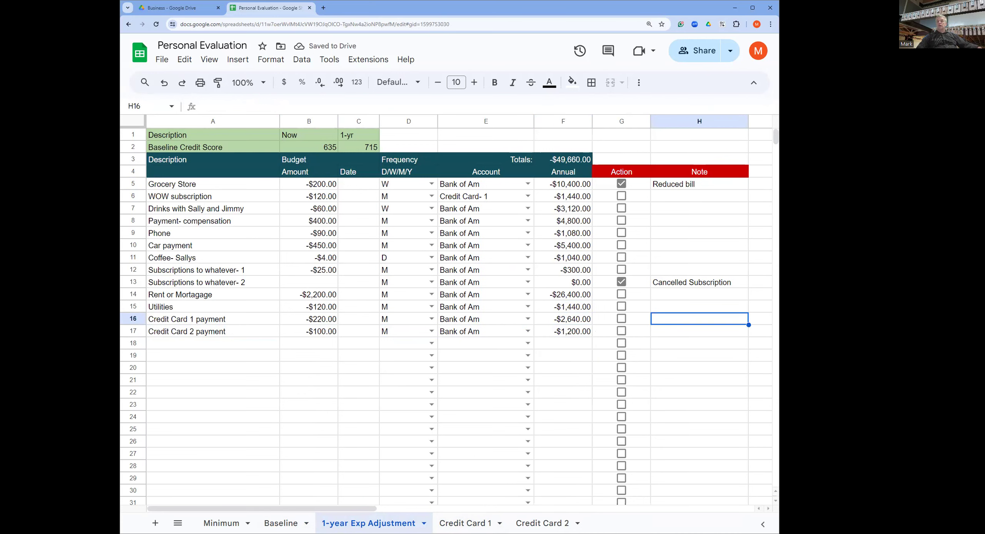
# Review the balances and limits on both credit card sheets against the payment entries in 1-year Exp Adjustment and Baseline.
pyautogui.click(480, 521)
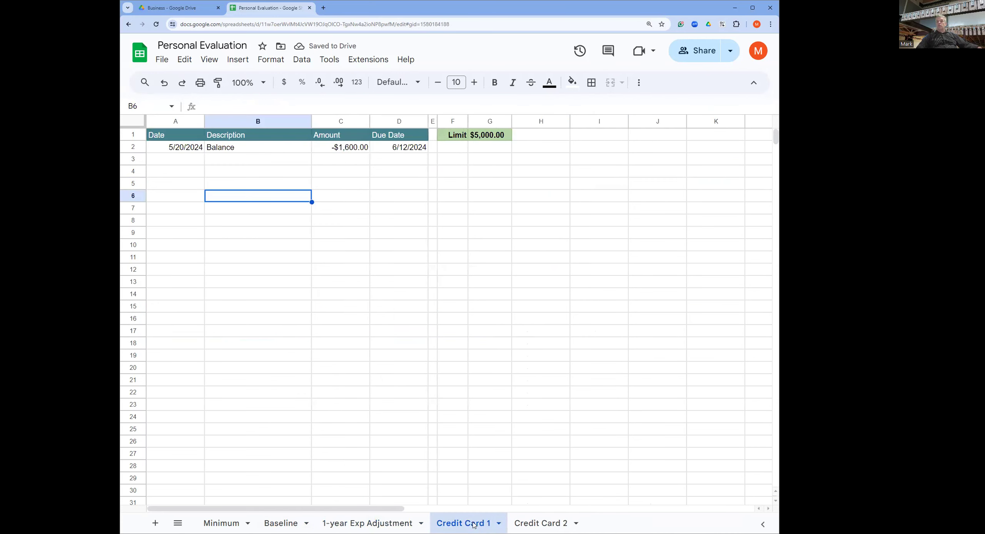
pyautogui.click(536, 523)
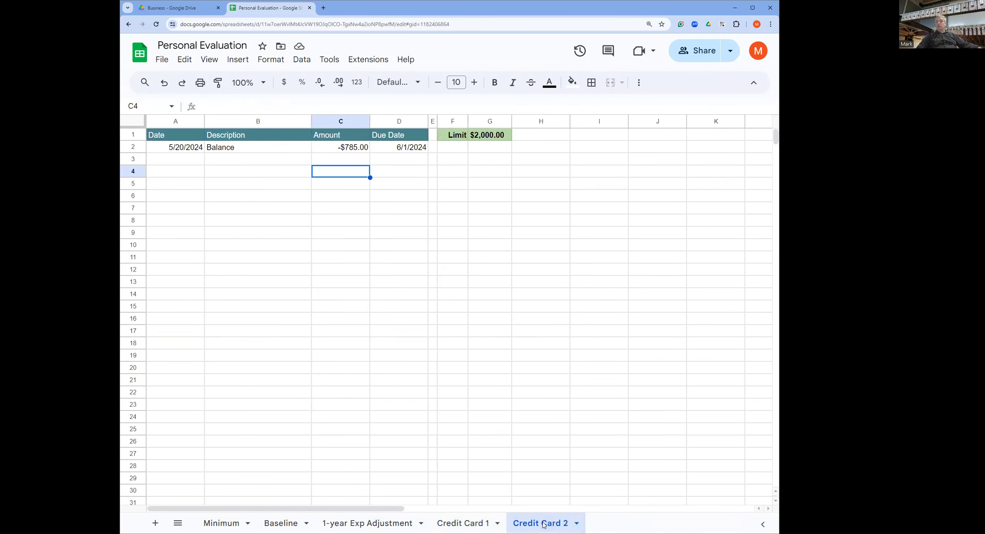
pyautogui.click(471, 524)
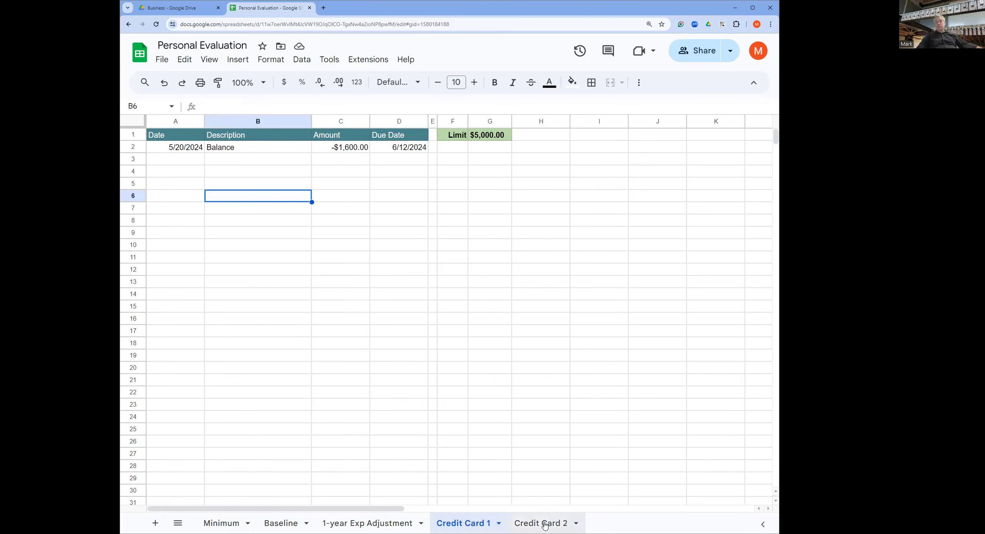
pyautogui.click(546, 523)
pyautogui.click(472, 523)
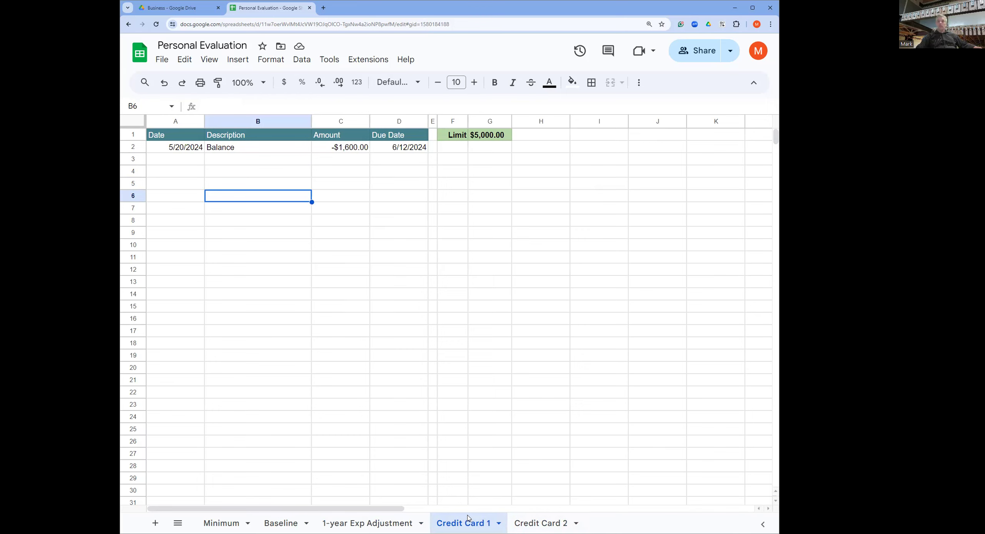
pyautogui.click(355, 523)
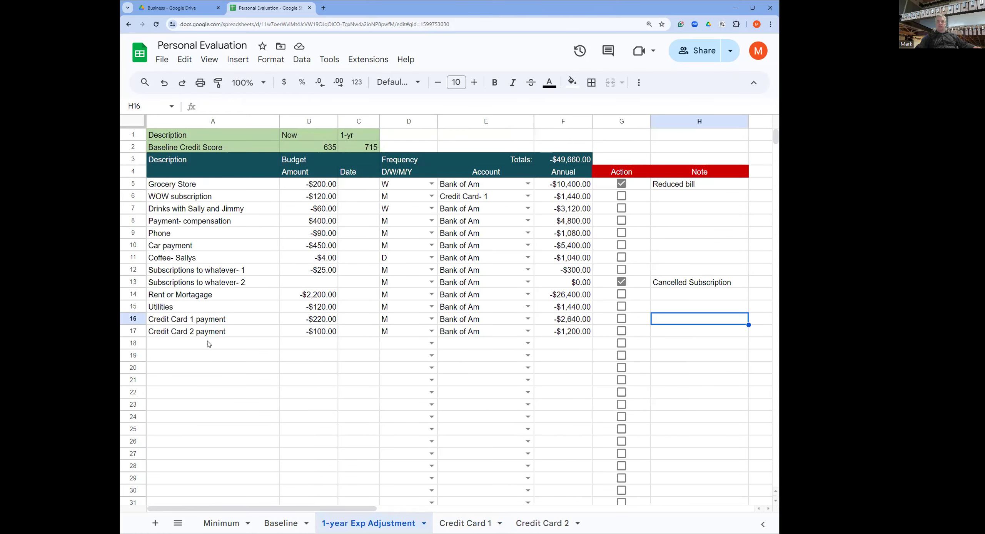
pyautogui.click(467, 523)
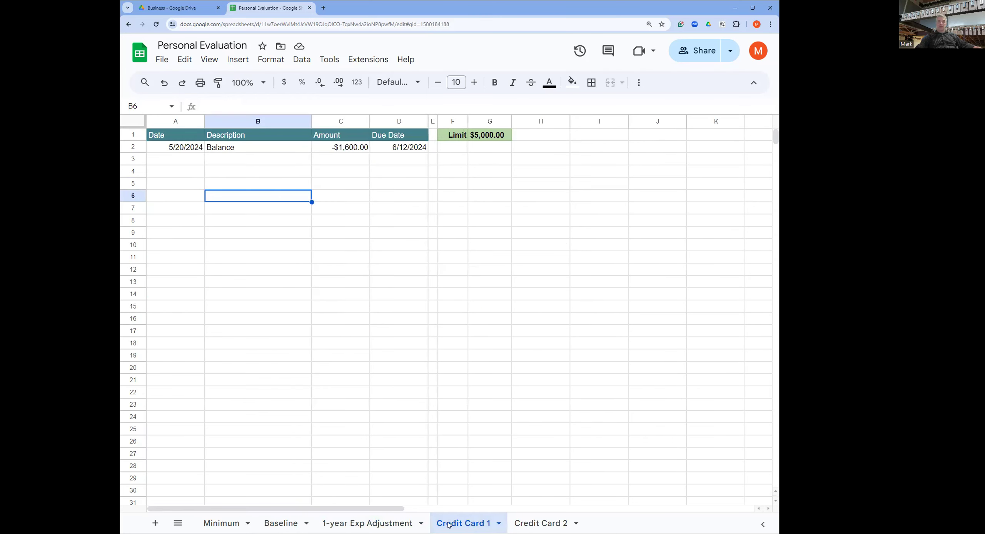
pyautogui.click(385, 524)
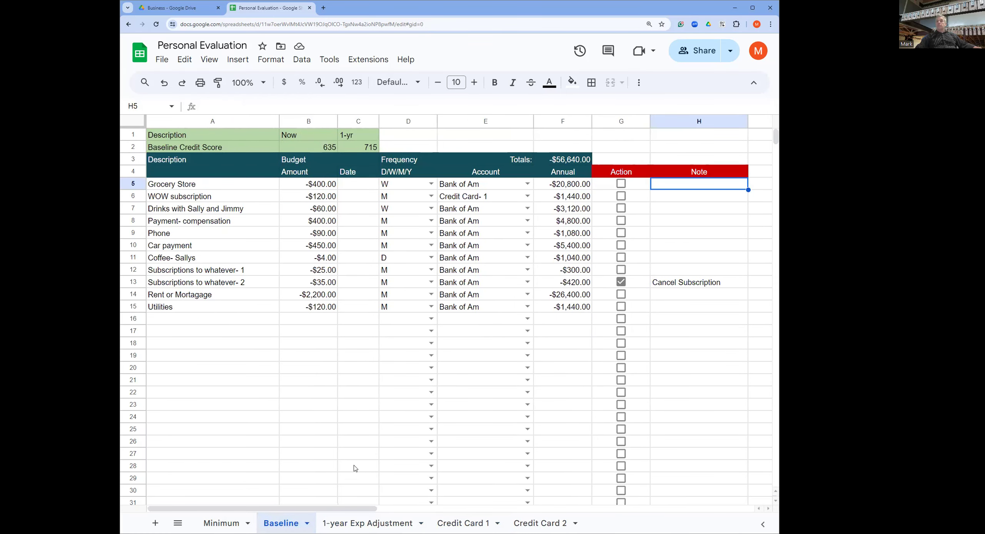
pyautogui.click(383, 525)
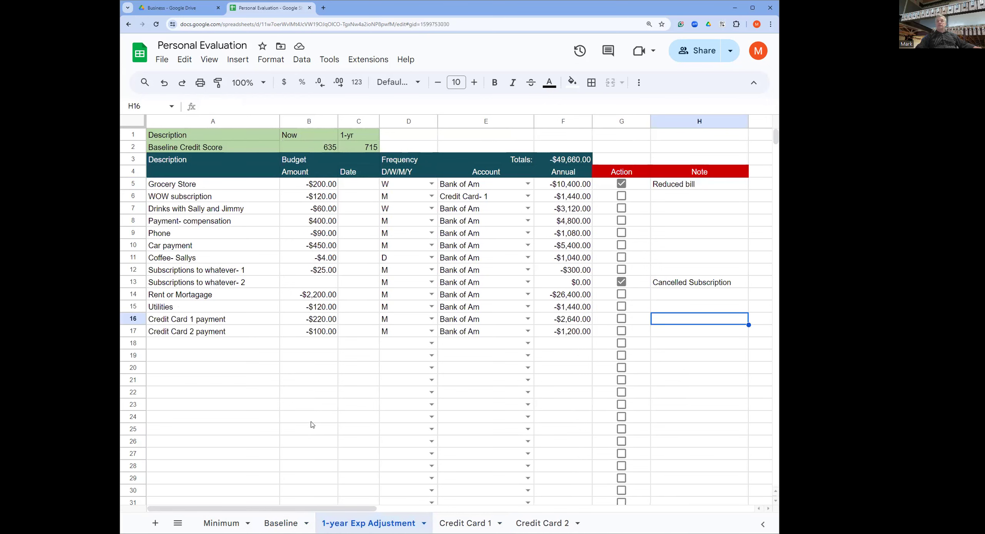
# Copy credit card payment rows 16 and 17 from 1-year Exp Adjustment into Baseline starting at A16, and check the annual total.
pyautogui.moveTo(137, 324); pyautogui.dragTo(133, 330)
pyautogui.rightClick(133, 330)
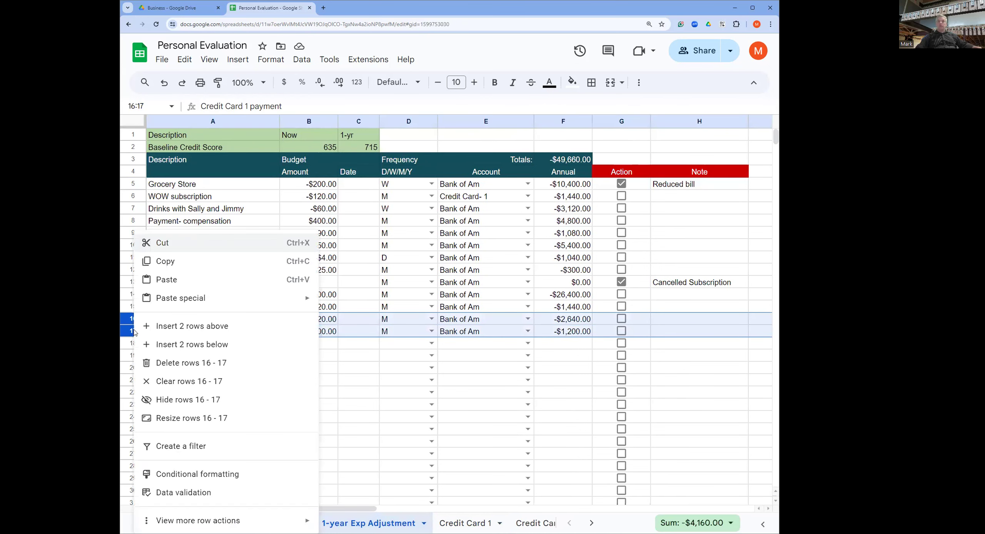
pyautogui.click(215, 260)
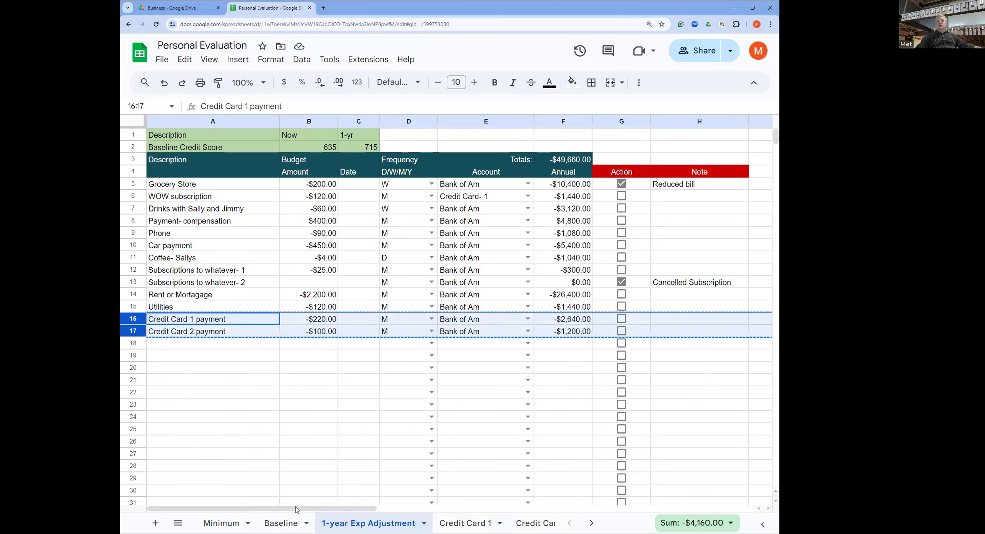
pyautogui.click(291, 522)
pyautogui.click(163, 323)
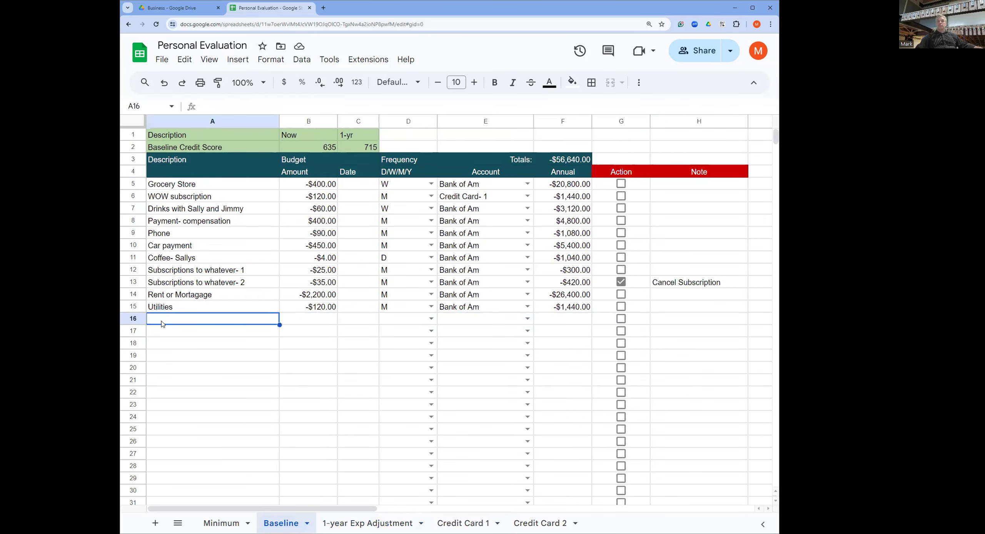
pyautogui.rightClick(162, 323)
pyautogui.click(194, 168)
pyautogui.click(232, 380)
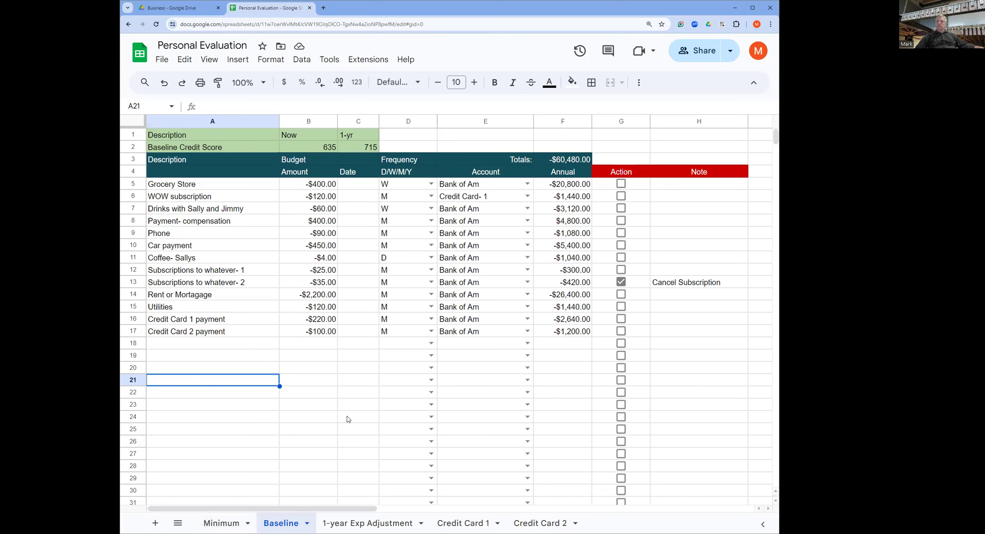
pyautogui.click(561, 161)
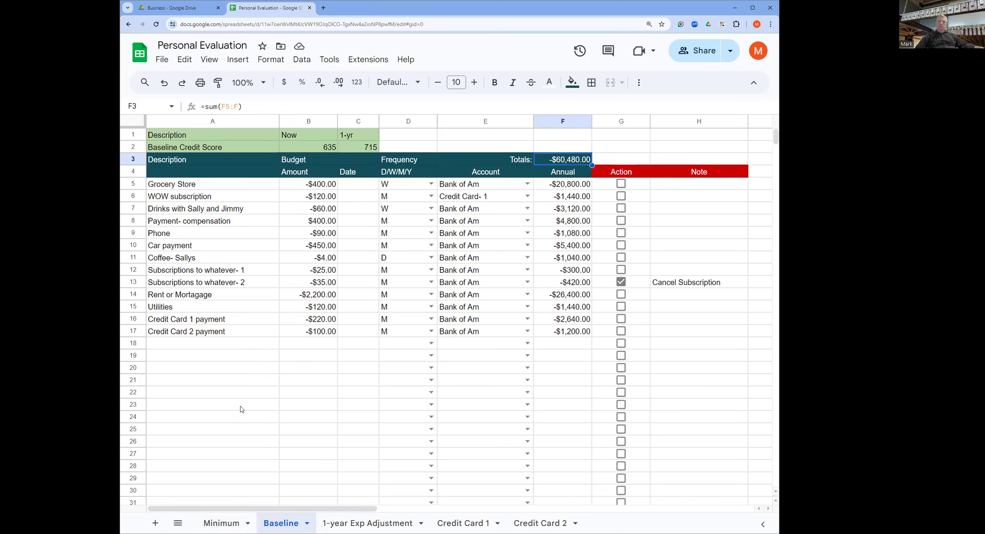
# Enter the label "Minimum Annual Expenses" in A2 of the Minimum sheet and widen column A to fit it.
pyautogui.click(221, 523)
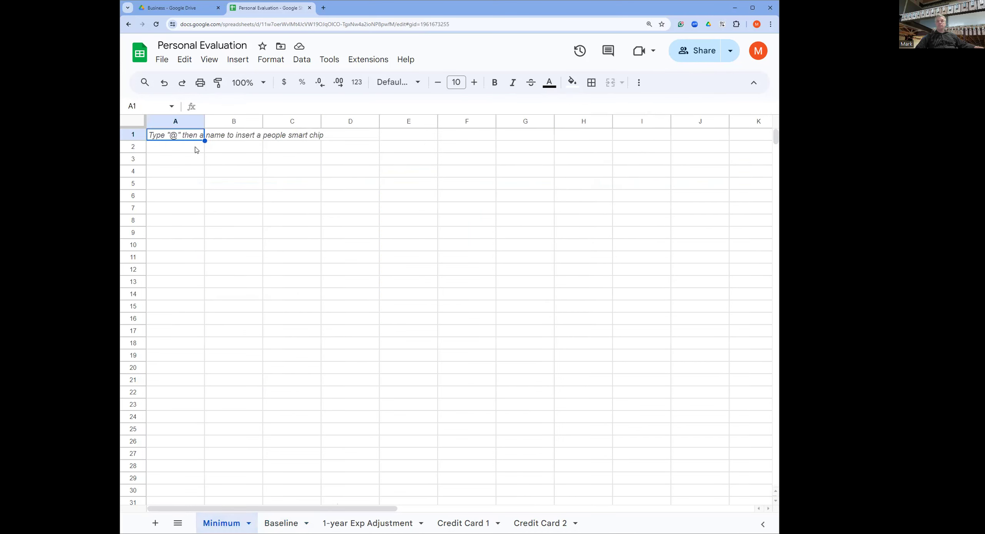
pyautogui.click(197, 150)
pyautogui.write('Min')
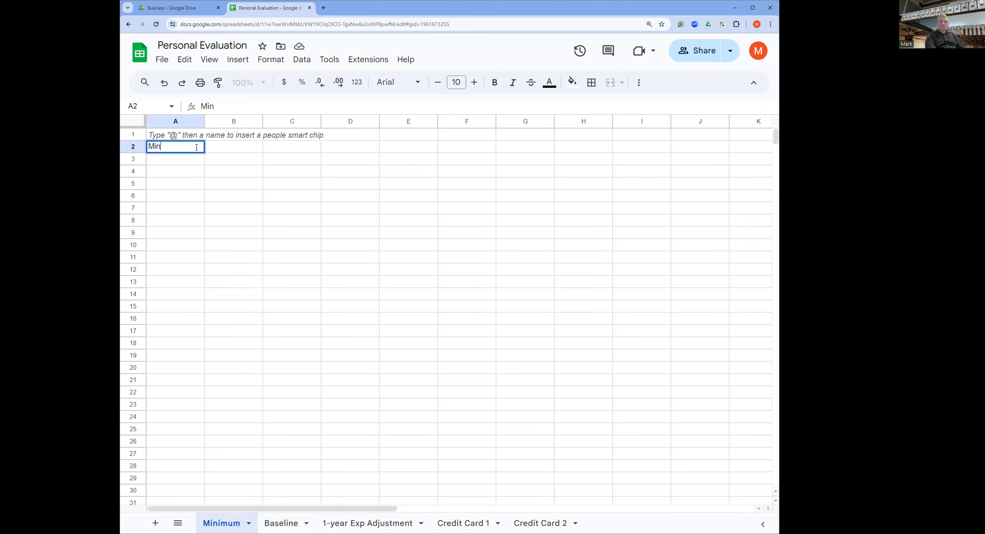
pyautogui.write('nmum Annual Expensi')
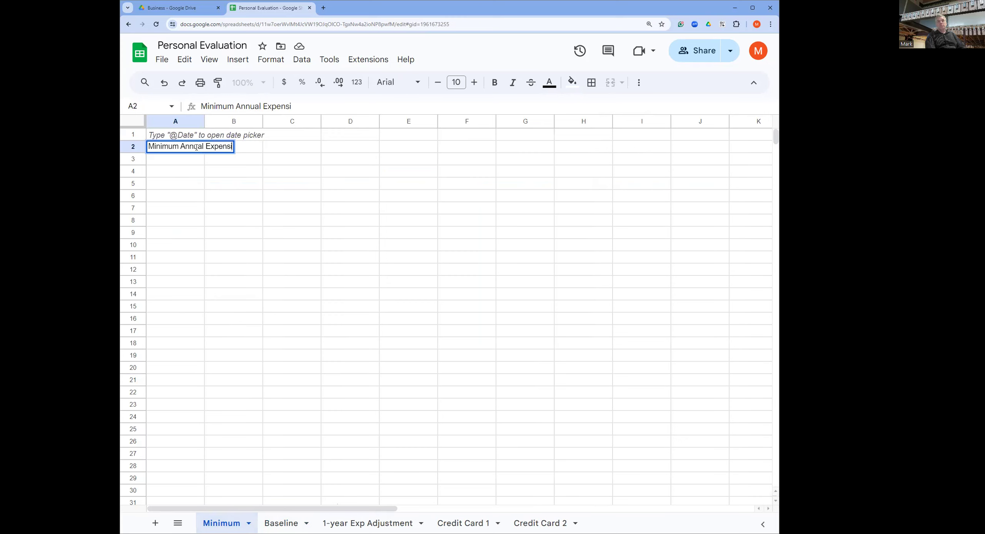
pyautogui.press('BackSpace')
pyautogui.write('es')
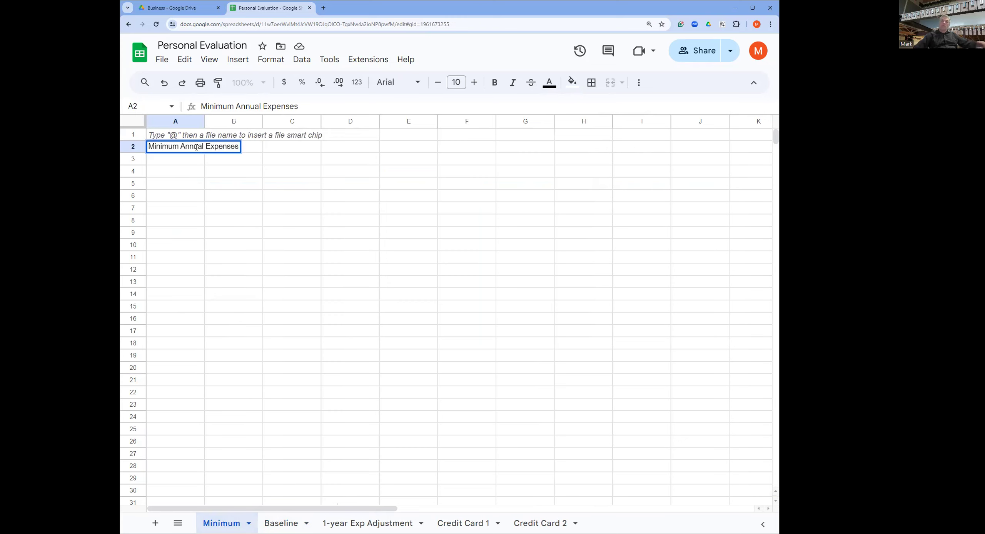
pyautogui.click(194, 232)
pyautogui.moveTo(234, 122); pyautogui.dragTo(271, 122)
# Link B2 of the Minimum sheet to the annual expense total in Baseline with the formula =Baseline!F3.
pyautogui.click(306, 147)
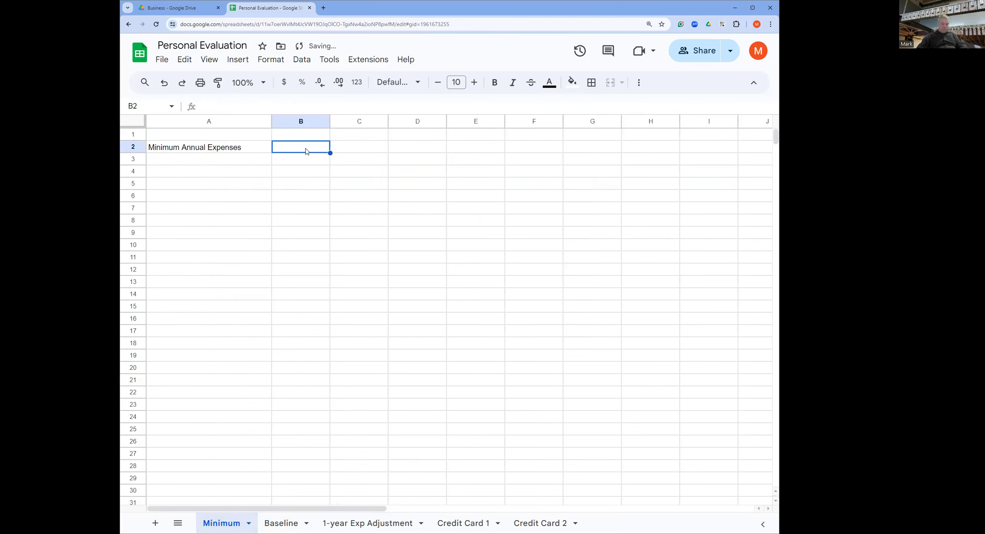
pyautogui.write('=')
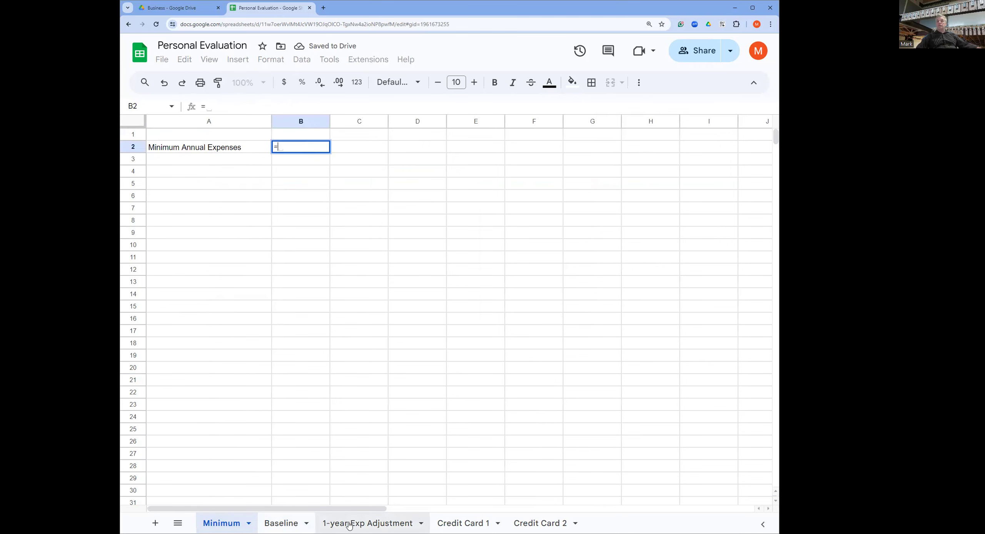
pyautogui.click(291, 523)
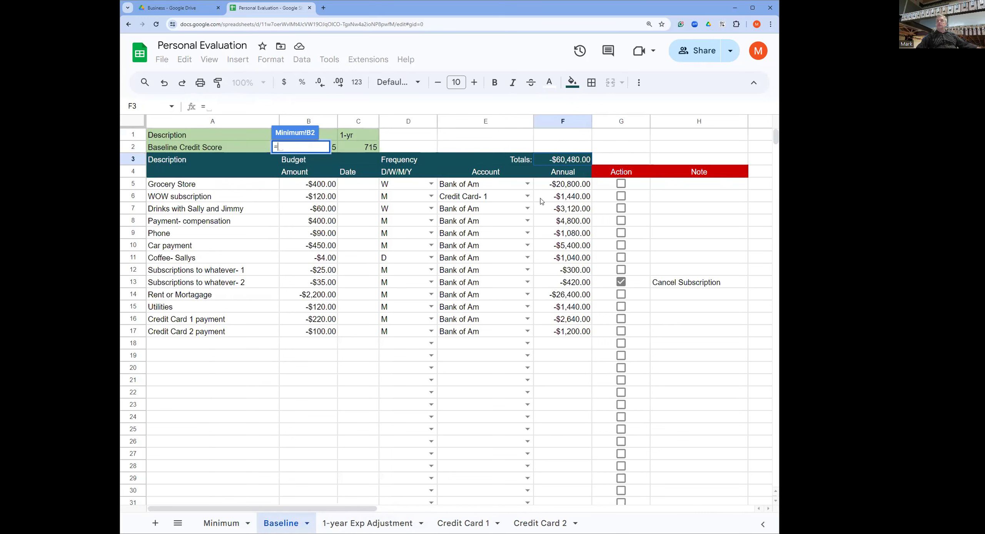
pyautogui.click(573, 164)
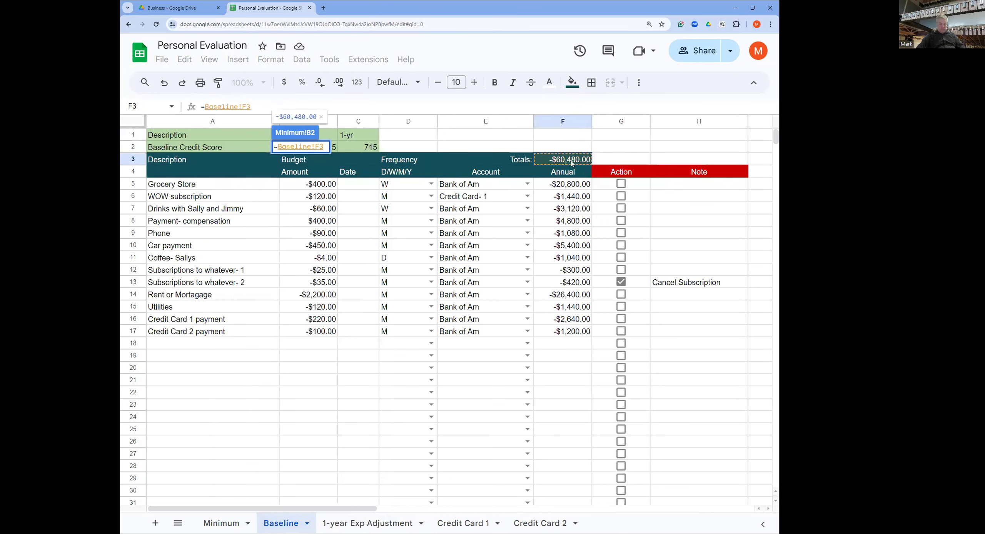
pyautogui.press('Return')
# Add the label "Minimum Monthly Expenses" in A3 and calculate the monthly amount in B3 with =B2/12.
pyautogui.click(210, 163)
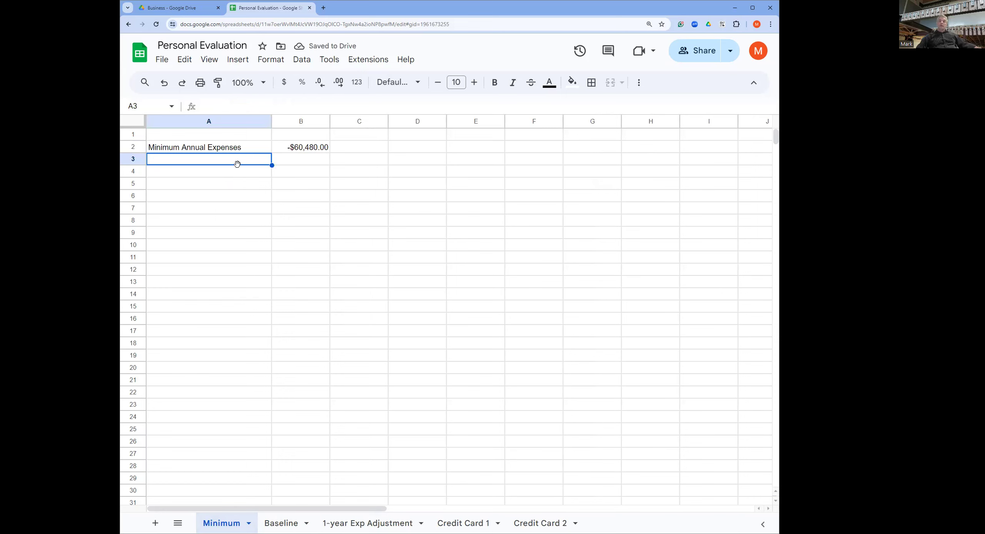
pyautogui.write('Minimum Monthly Ex')
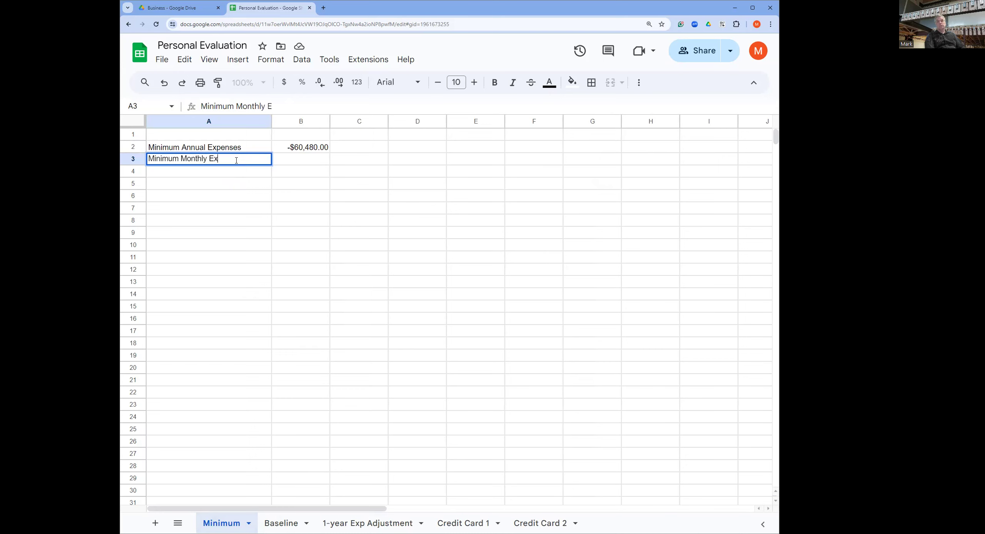
pyautogui.write('penses')
pyautogui.click(323, 162)
pyautogui.write('=')
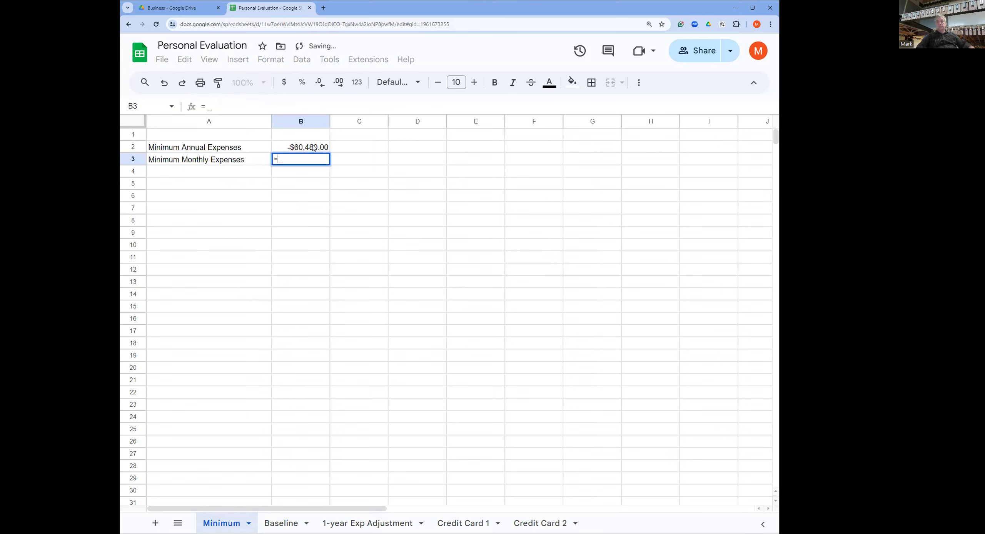
pyautogui.click(312, 146)
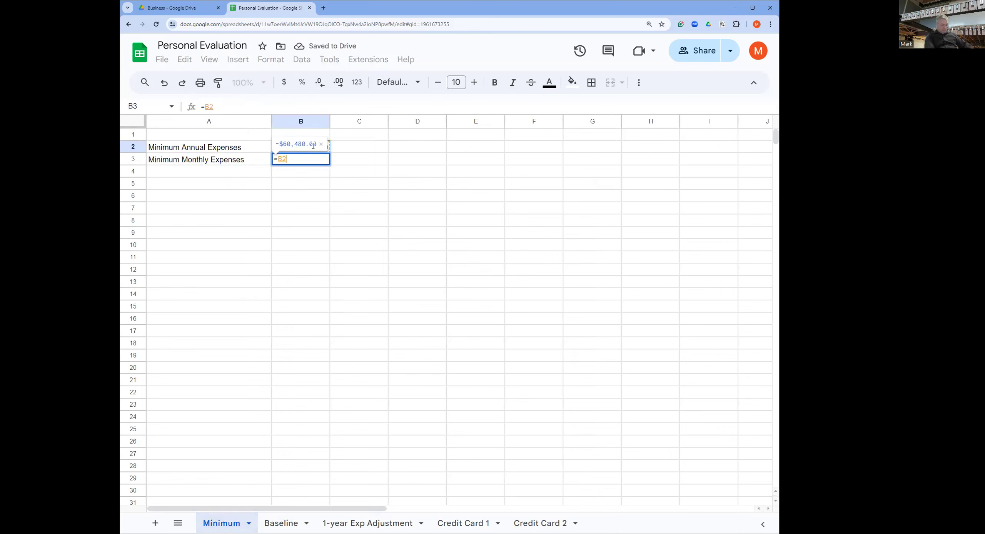
pyautogui.write('/12')
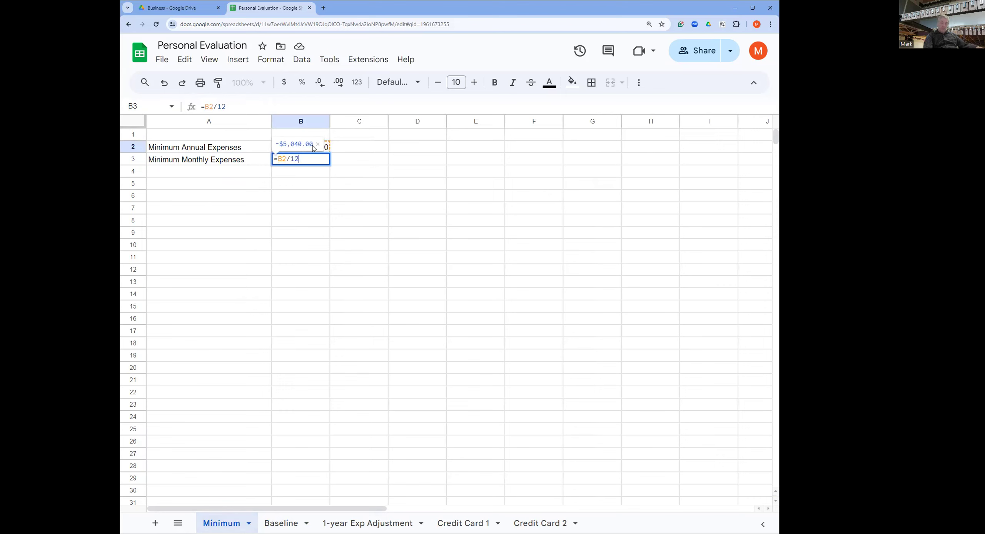
pyautogui.press('Return')
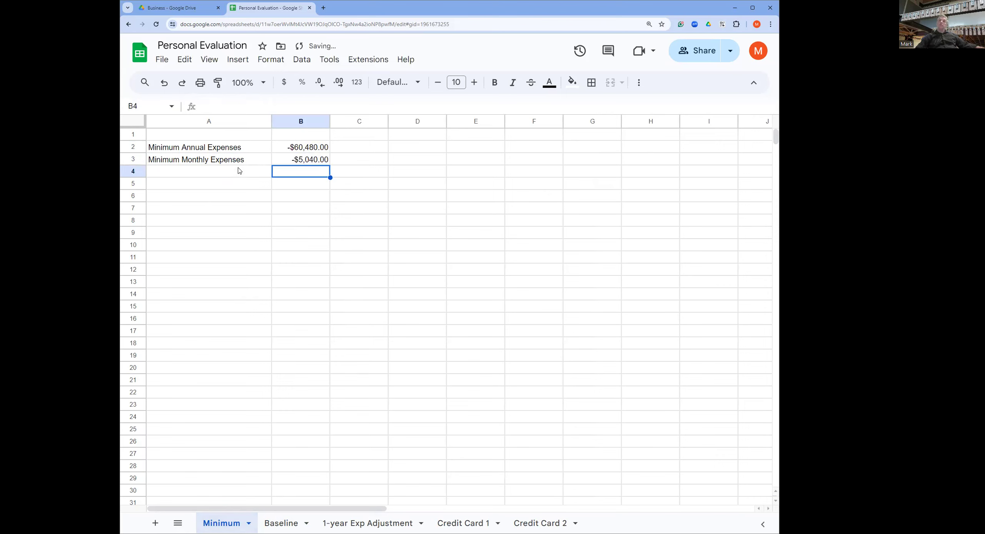
# Compare the Minimum sheet's monthly figure with the expense totals in Baseline and 1-year Exp Adjustment.
pyautogui.click(319, 163)
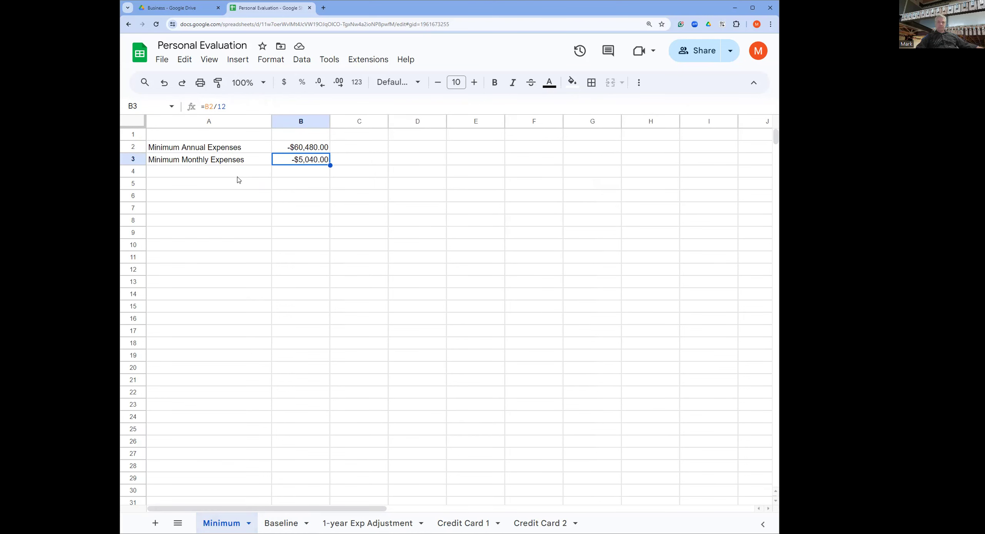
pyautogui.click(280, 524)
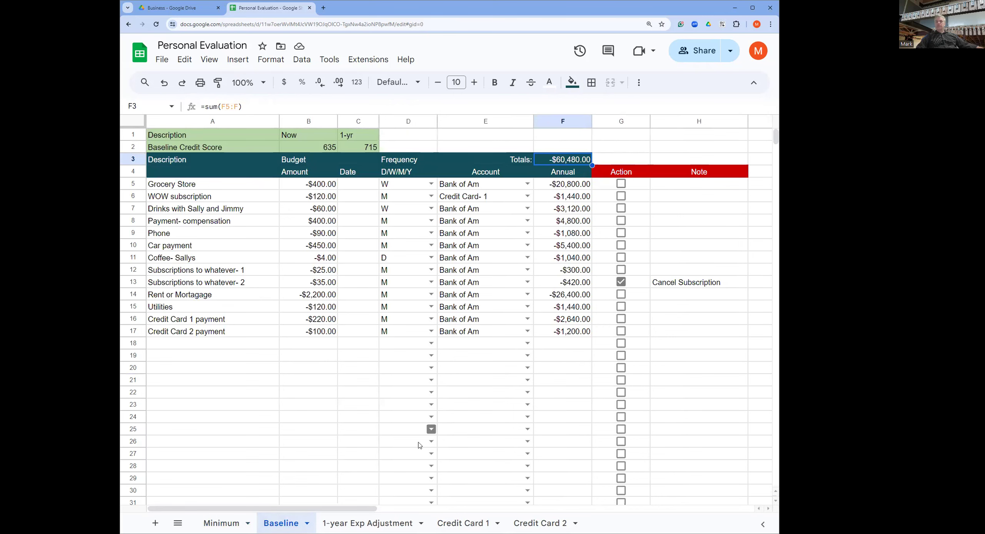
pyautogui.click(368, 524)
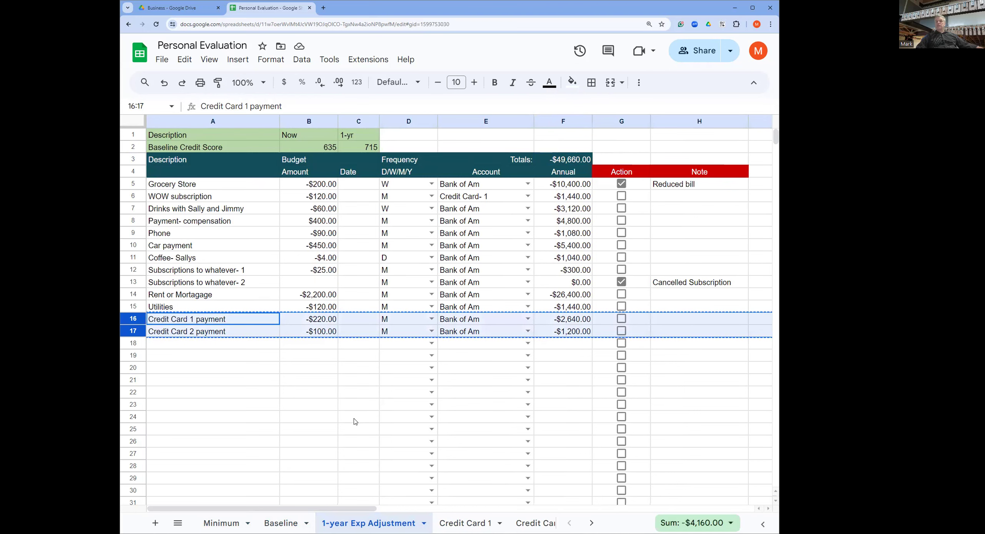
pyautogui.click(222, 523)
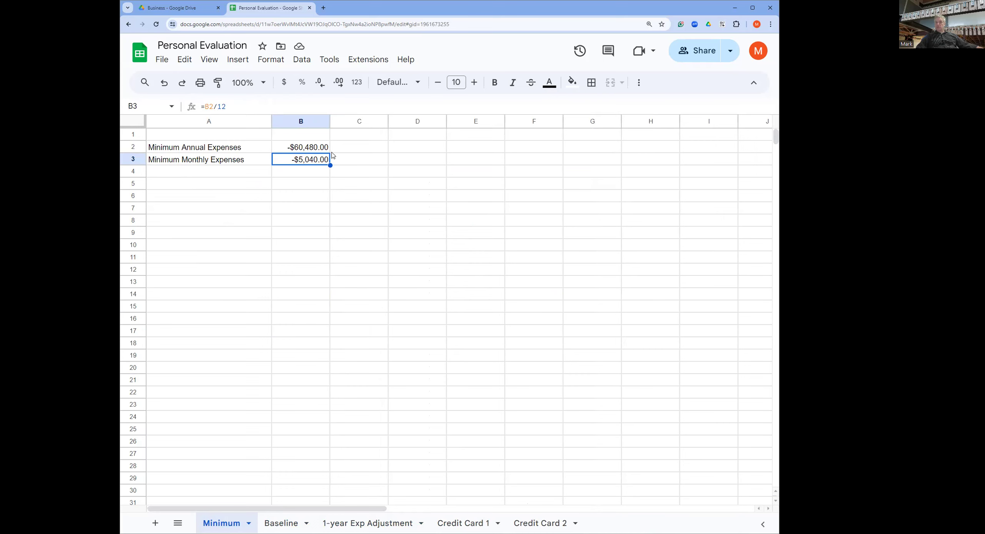
# Enter the label "Wages" in A5 of the Minimum sheet, leaving row 4 empty.
pyautogui.click(240, 173)
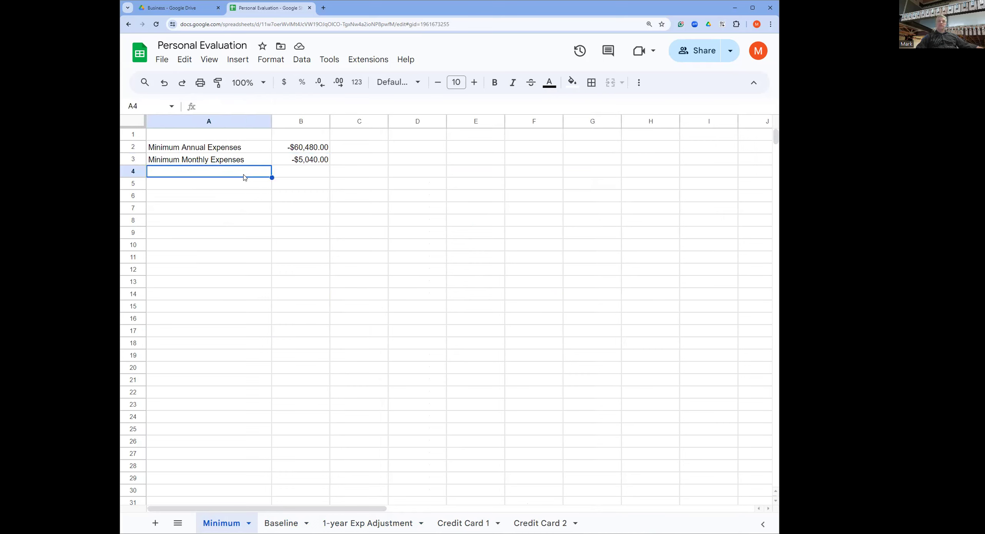
pyautogui.click(257, 189)
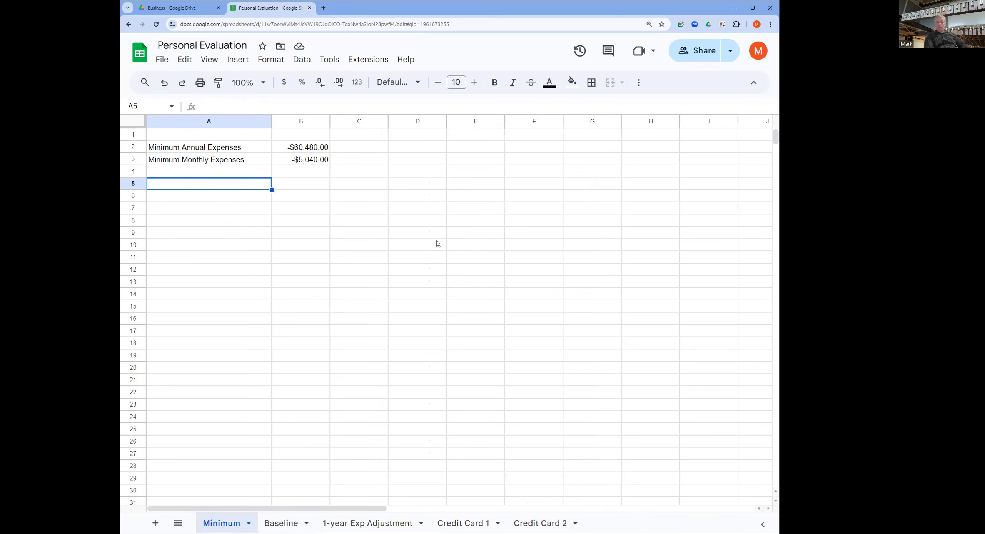
pyautogui.write('Wages')
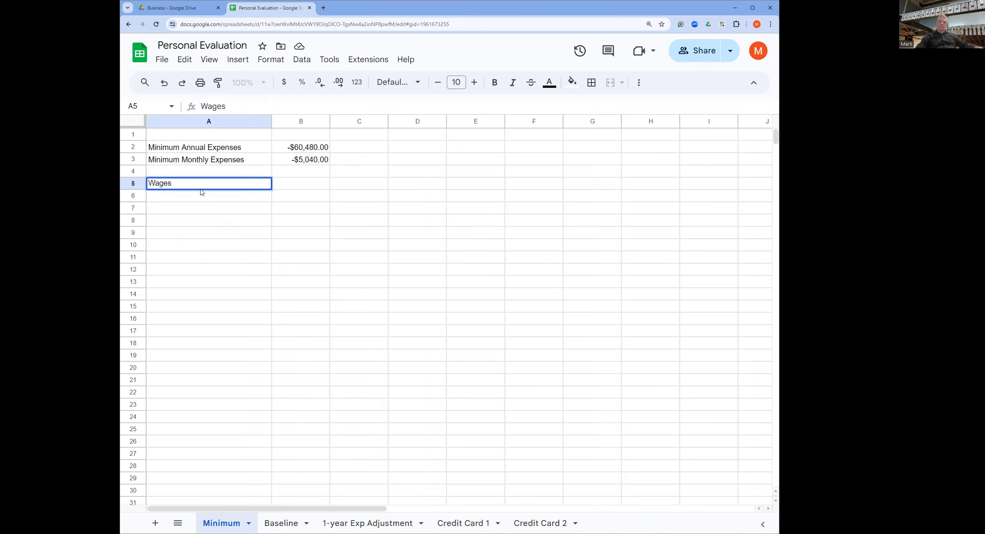
pyautogui.click(295, 187)
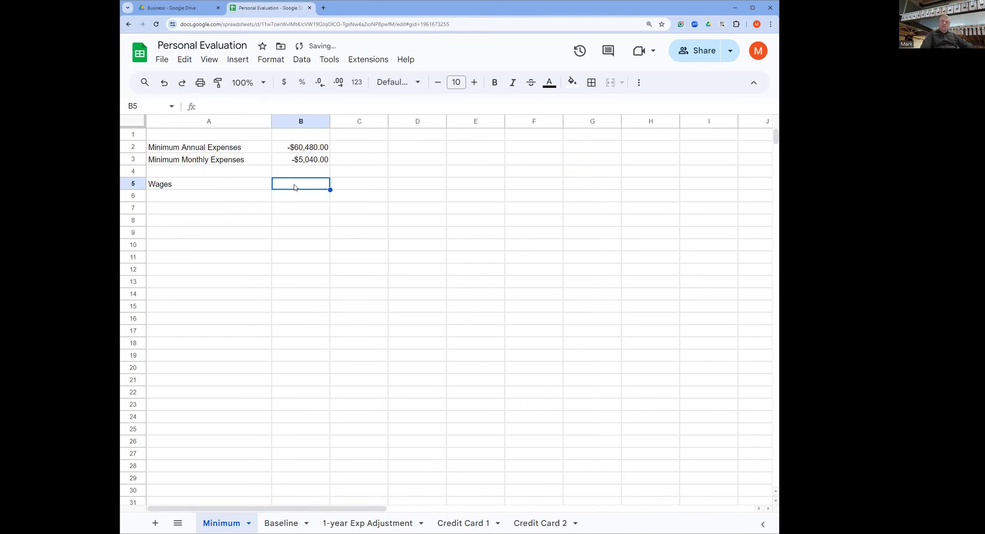
# Begin the Wages formula in B5 with a reference to the monthly expenses in B3.
pyautogui.click(302, 165)
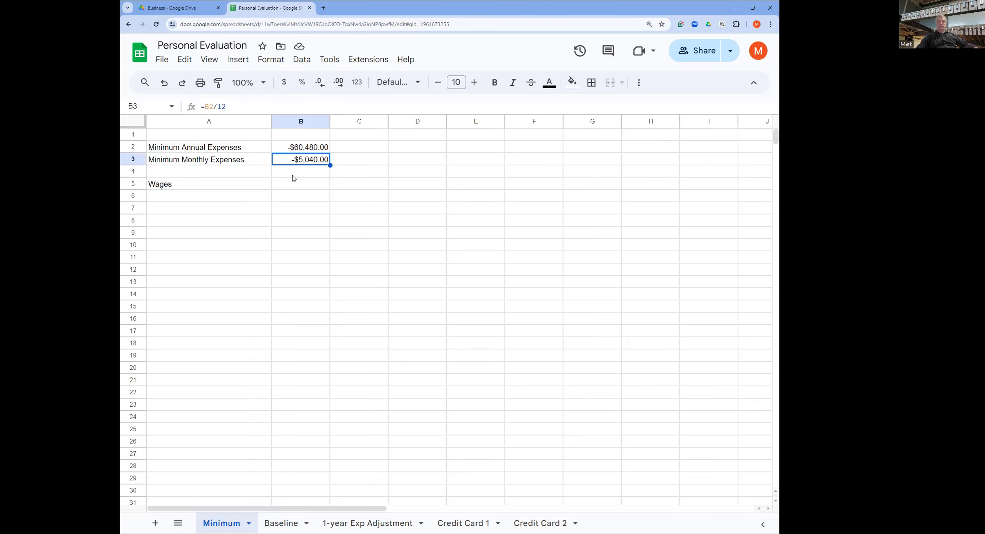
pyautogui.click(302, 186)
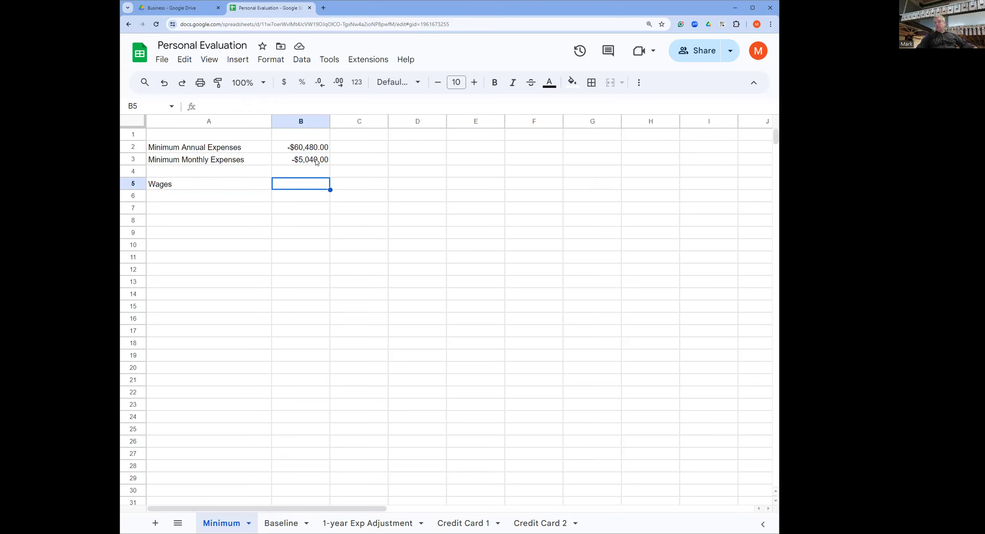
pyautogui.click(316, 161)
pyautogui.click(312, 187)
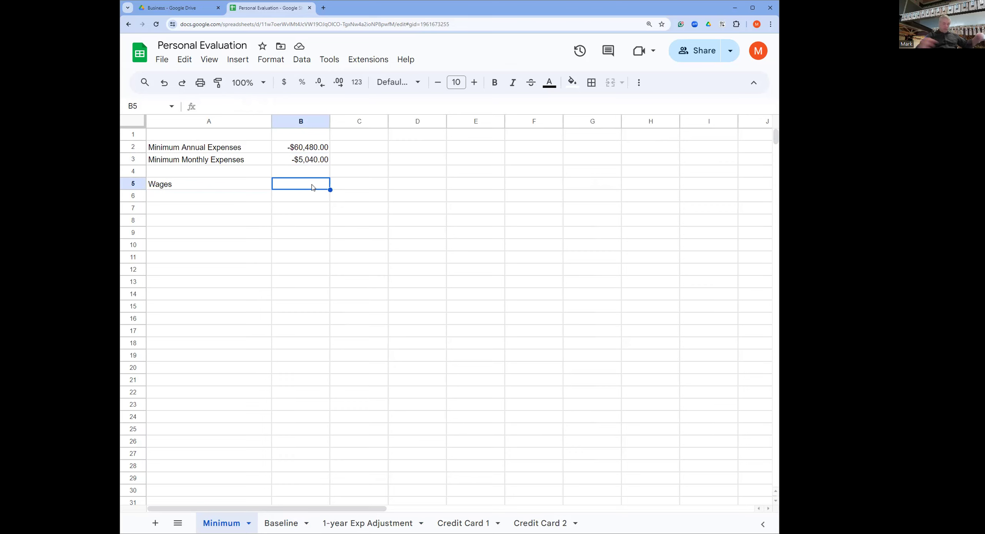
pyautogui.write('=')
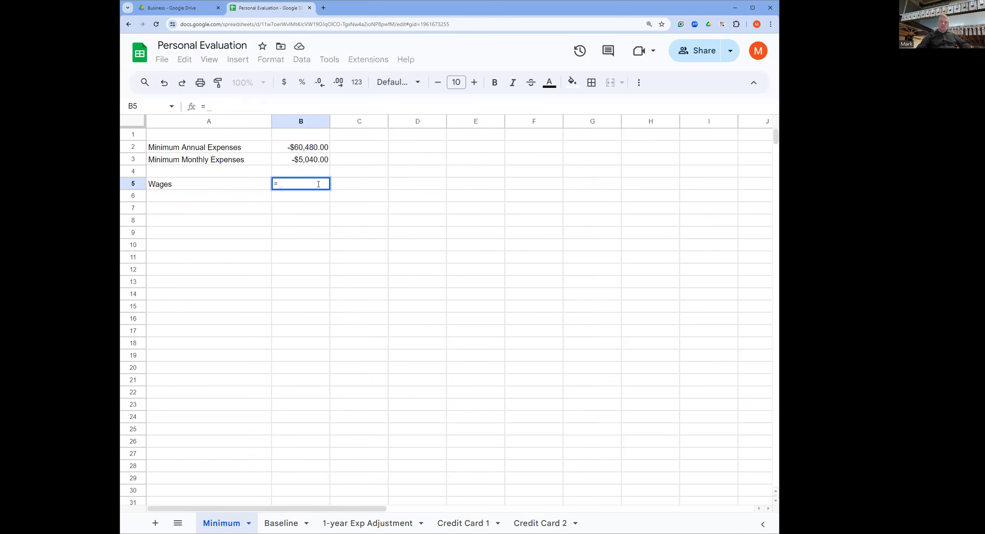
pyautogui.click(319, 162)
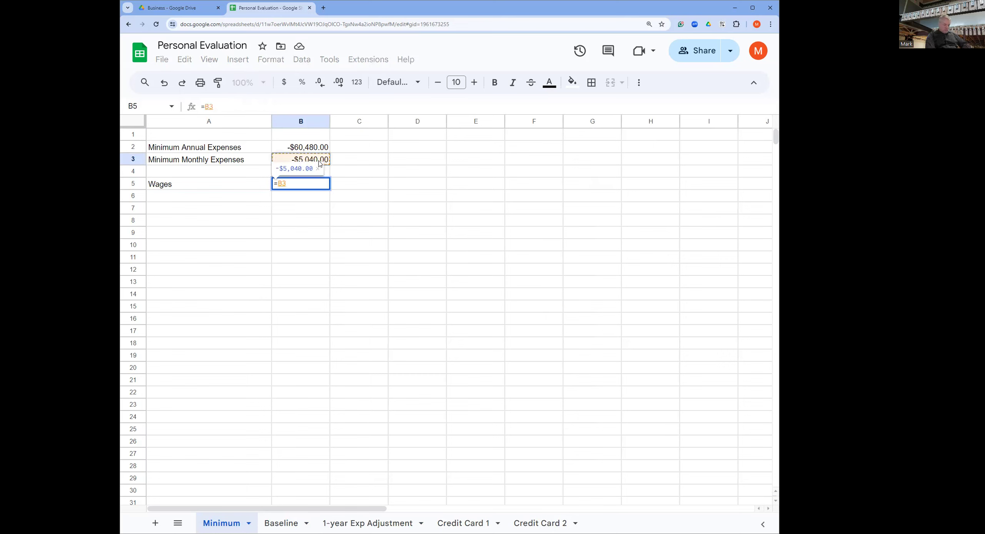
pyautogui.write('*')
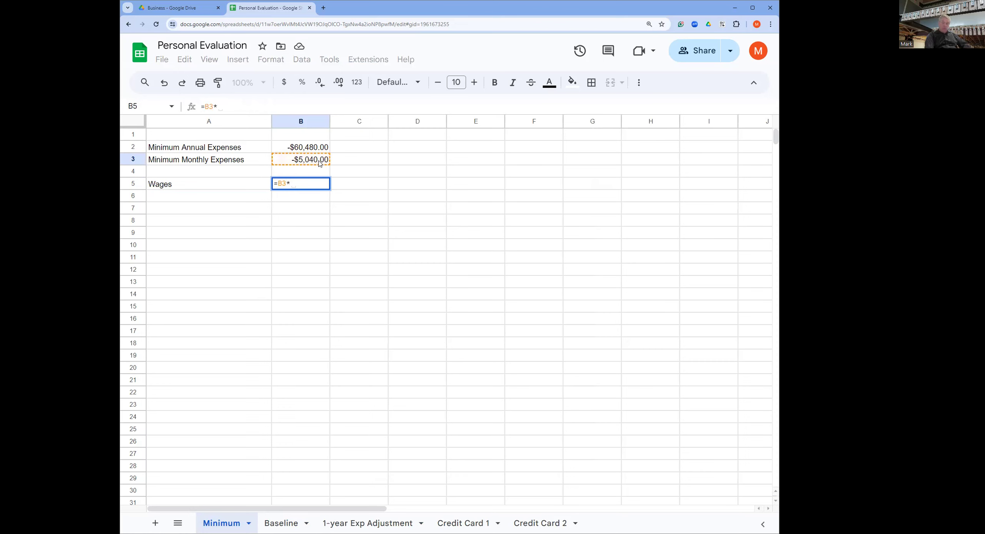
pyautogui.press('BackSpace')
pyautogui.write('+20%')
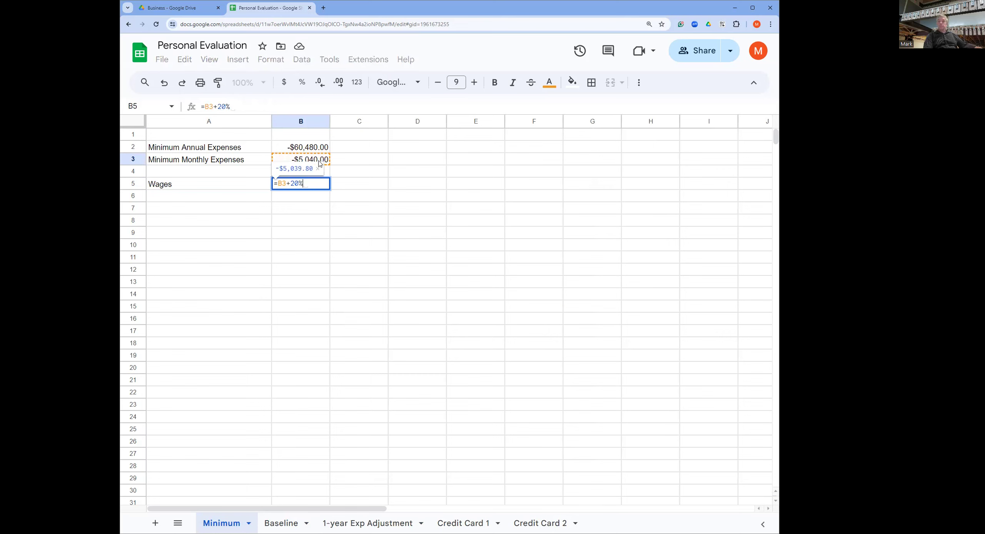
pyautogui.press('BackSpace')
pyautogui.press('BackSpace')
pyautogui.press('BackSpace')
pyautogui.press('BackSpace')
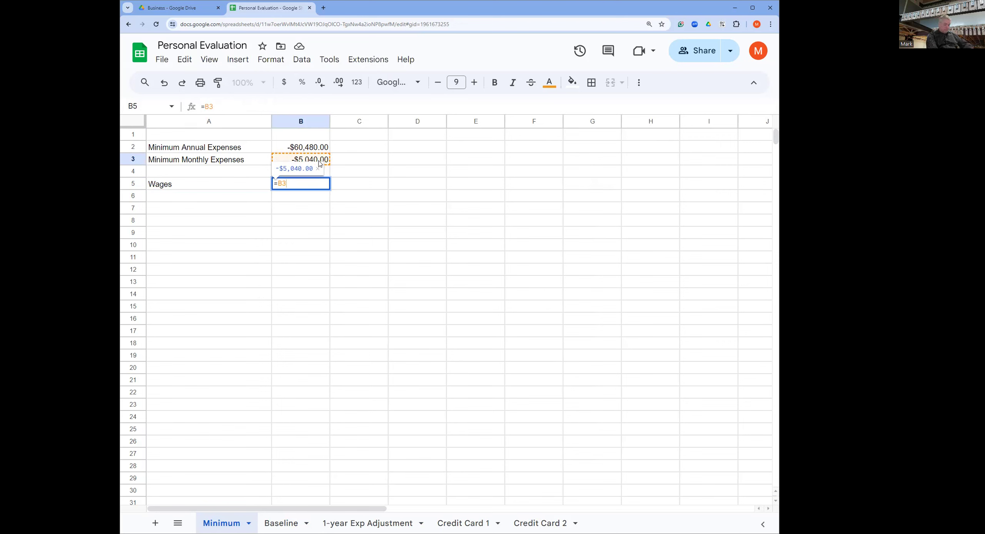
# Make the B5 formula take 20% of the absolute monthly expenses, written as =Abs(B3)*20%.
pyautogui.write('*20')
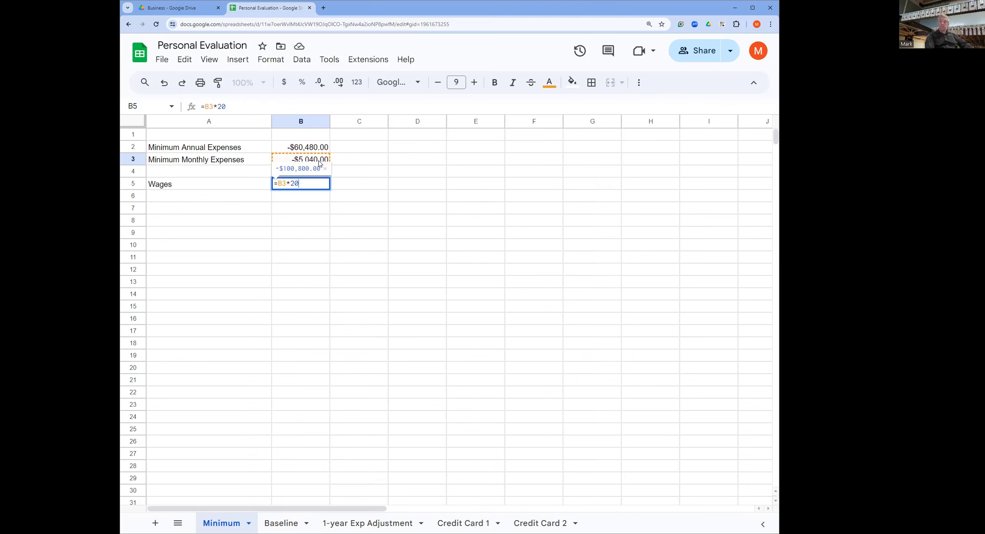
pyautogui.write('%')
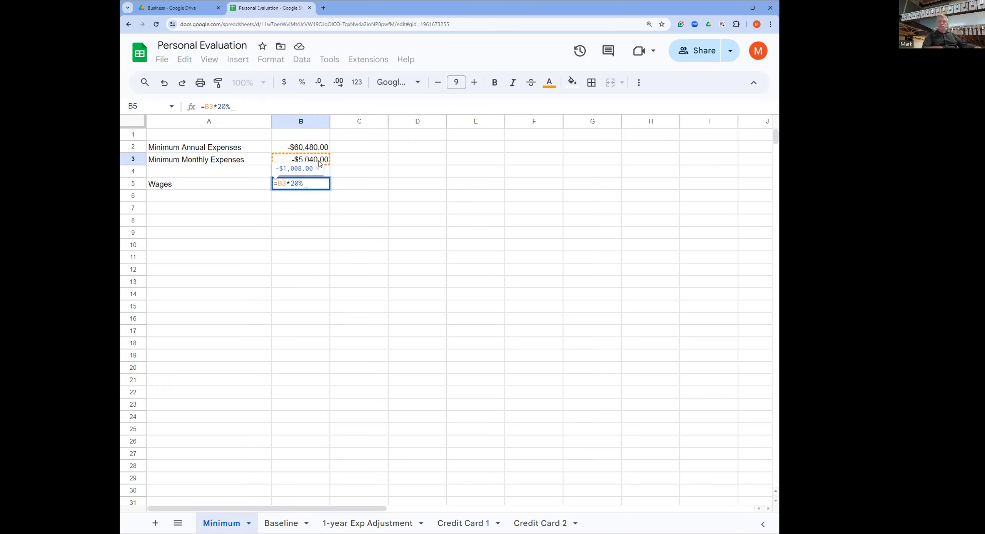
pyautogui.click(278, 184)
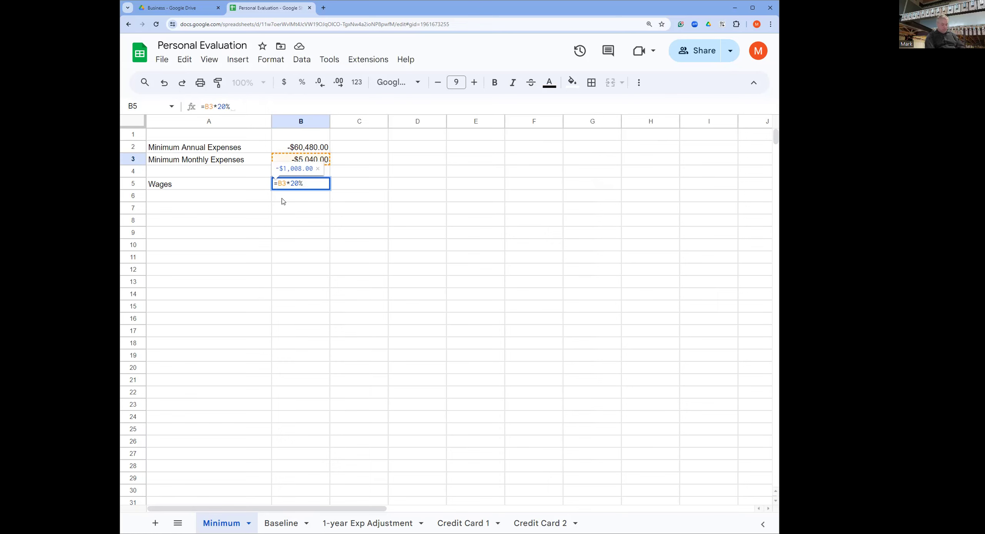
pyautogui.write('Abs')
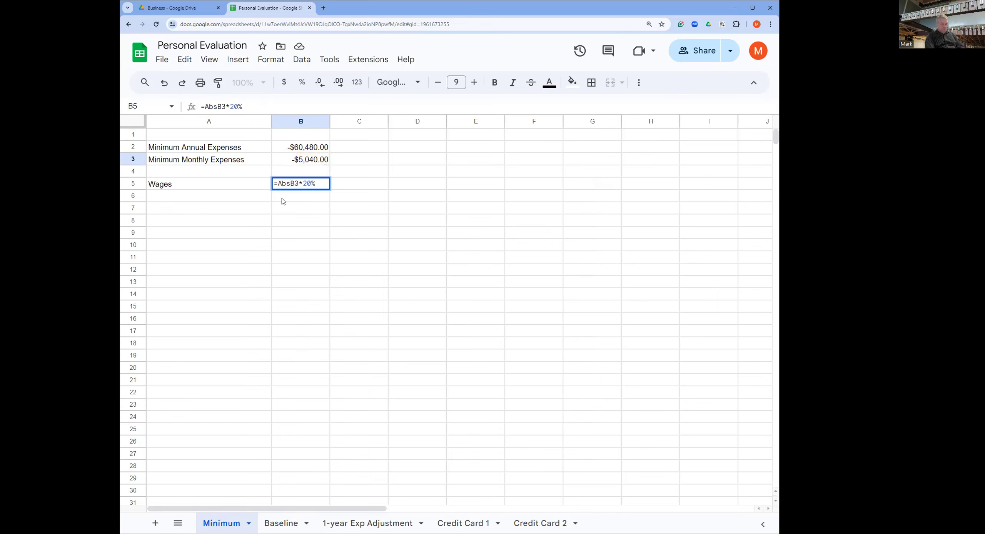
pyautogui.write('(')
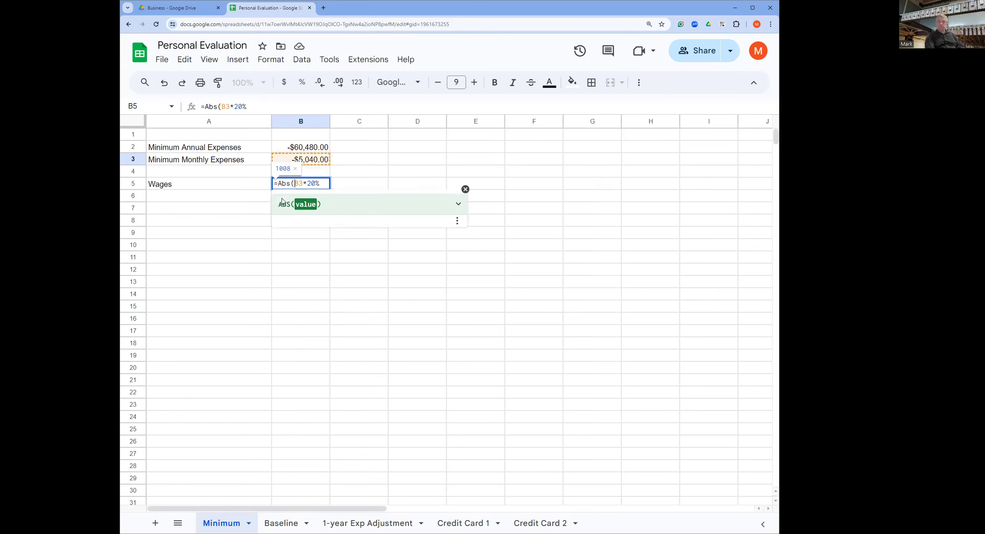
pyautogui.click(304, 183)
pyautogui.write(')')
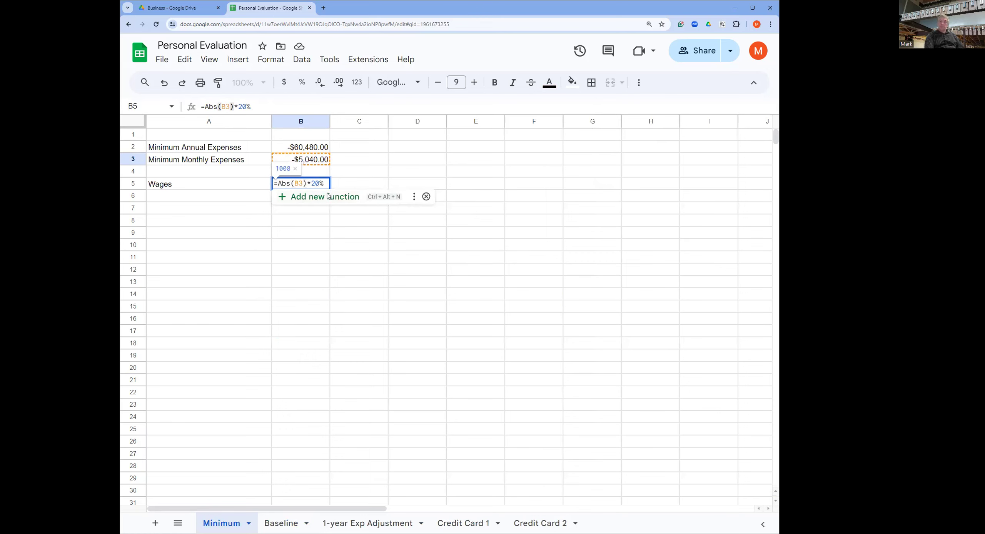
# Complete the B5 formula by adding the absolute monthly expenses to the 20%, giving =Abs(B3)*20%+ABS(B3).
pyautogui.write('__')
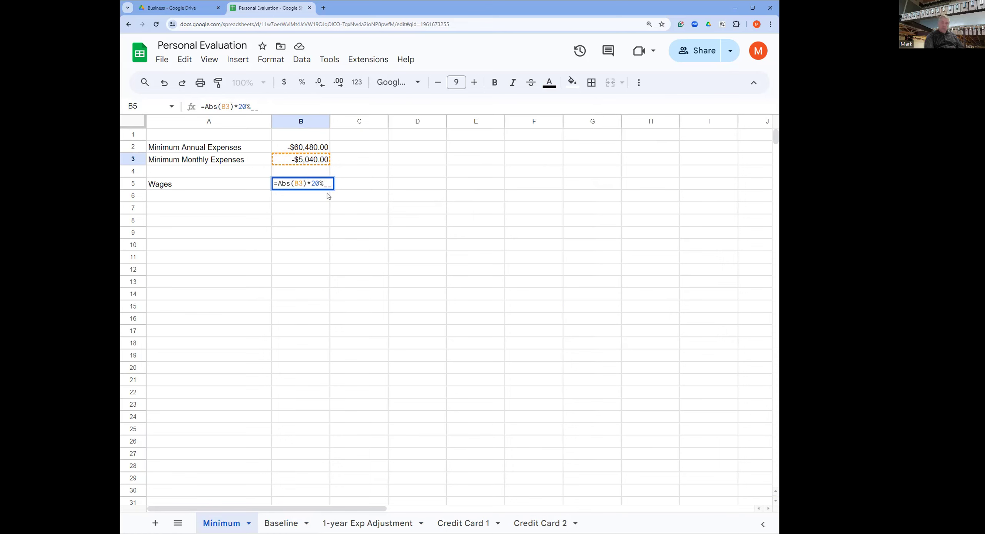
pyautogui.press('BackSpace')
pyautogui.press('BackSpace')
pyautogui.write('+')
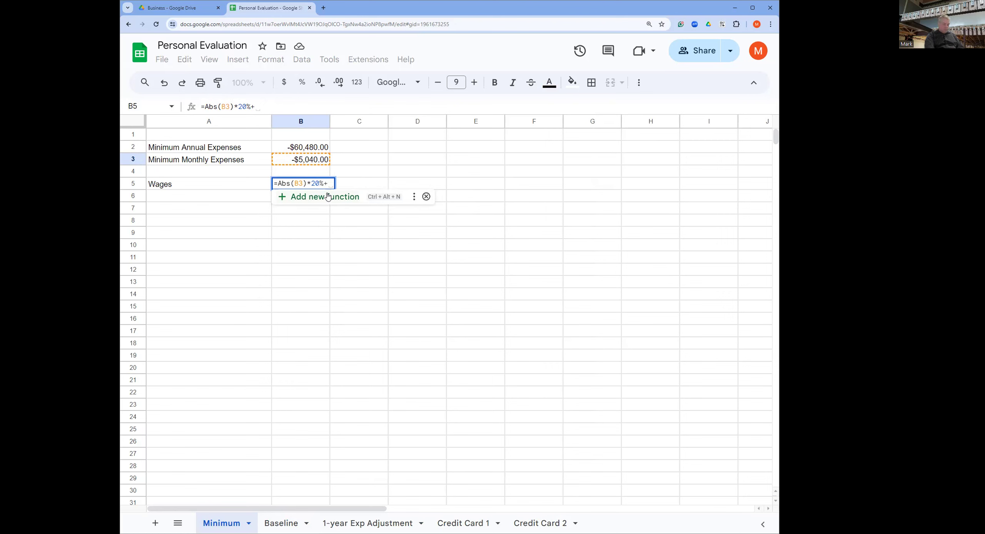
pyautogui.write('ABS')
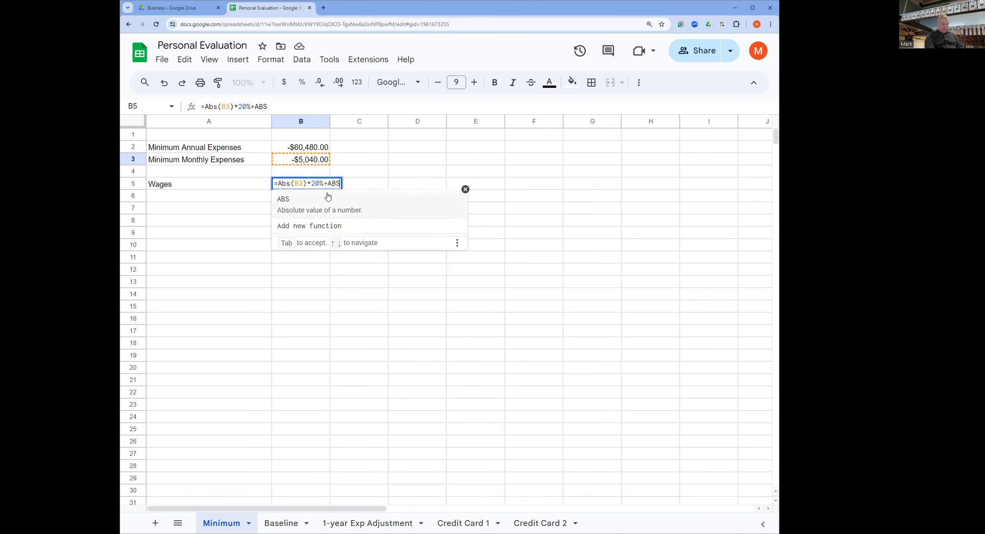
pyautogui.write('(')
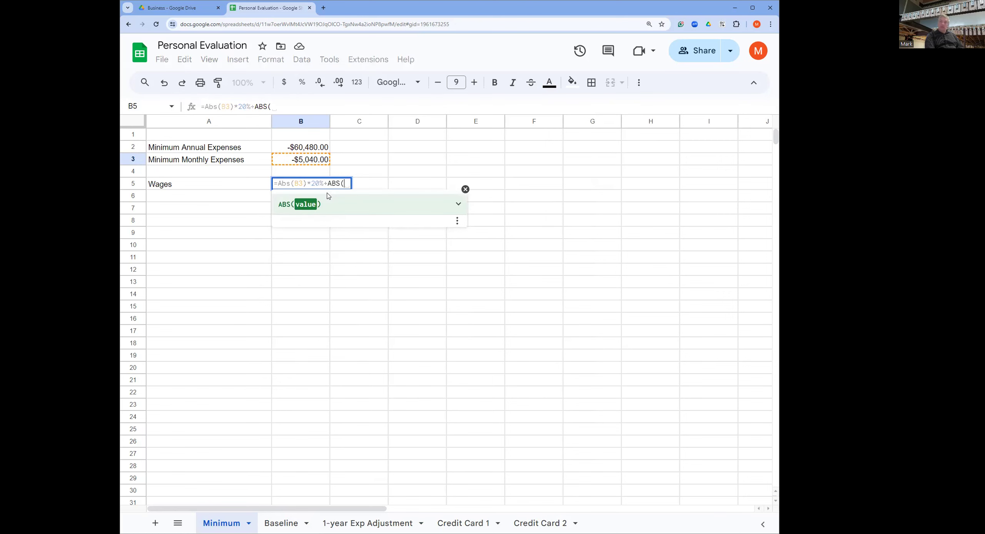
pyautogui.click(301, 161)
pyautogui.write(')')
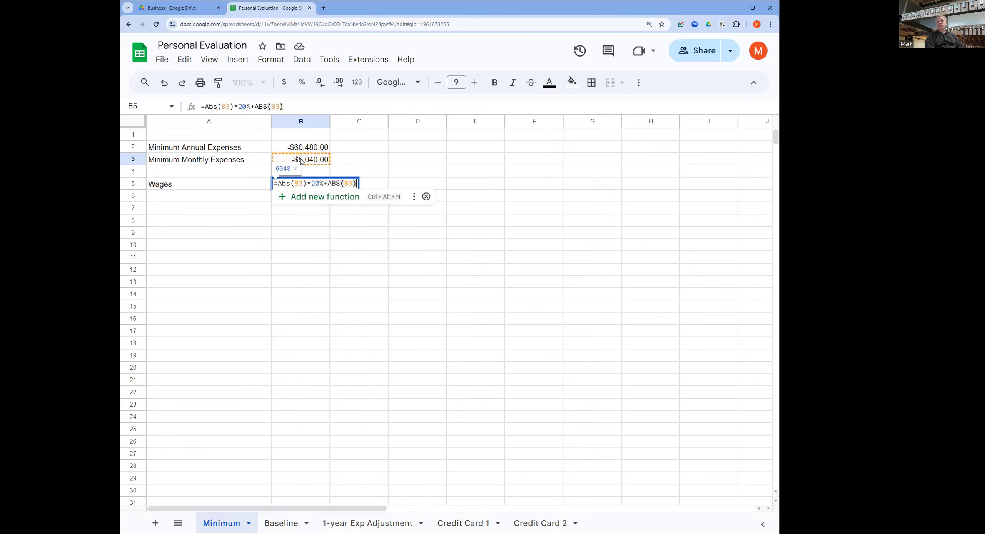
pyautogui.press('Return')
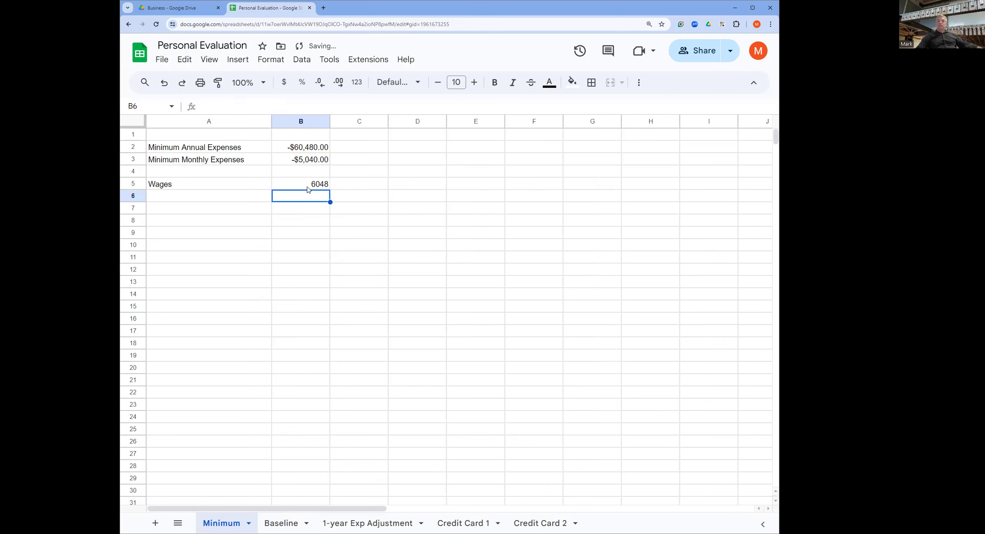
# Format the Wages amount in B5 as currency.
pyautogui.click(307, 188)
pyautogui.click(284, 82)
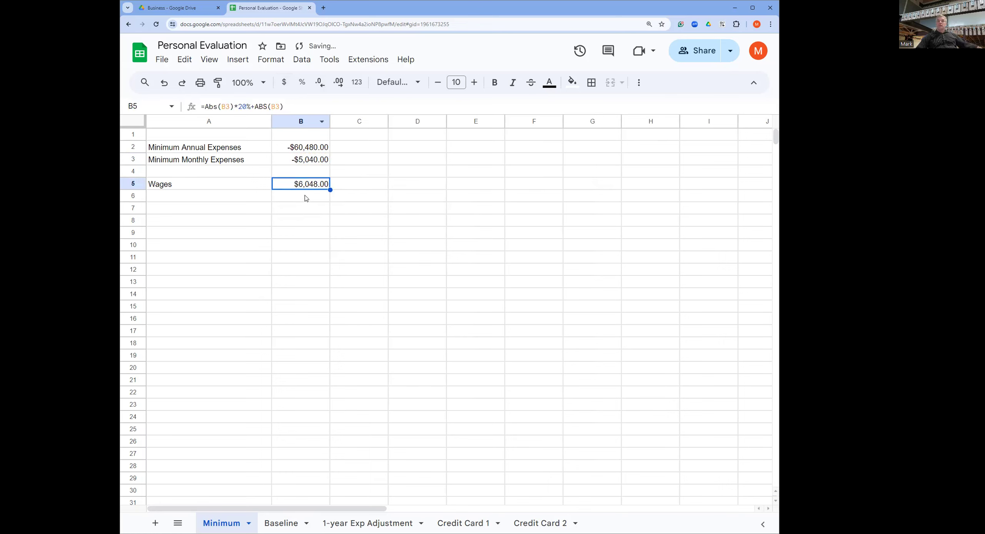
pyautogui.click(176, 197)
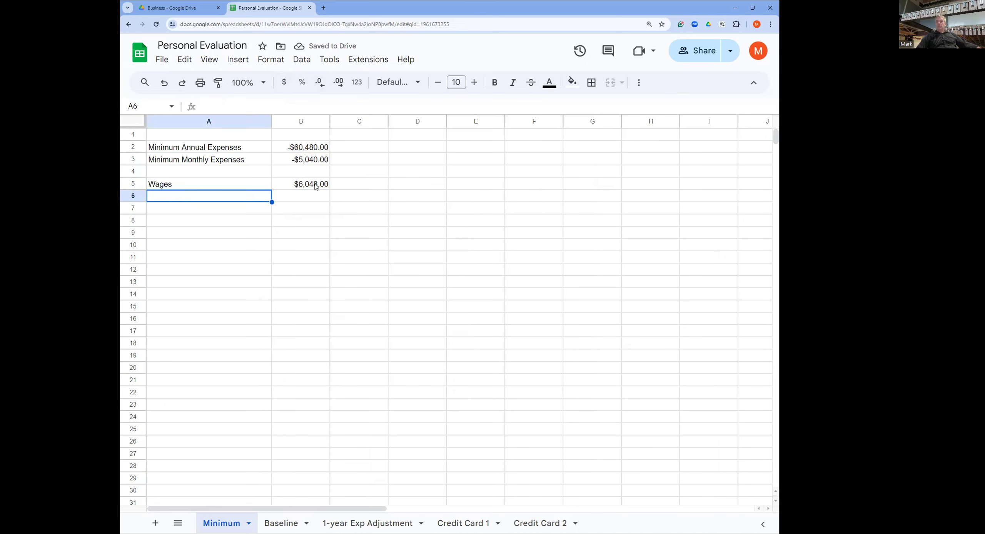
pyautogui.click(316, 186)
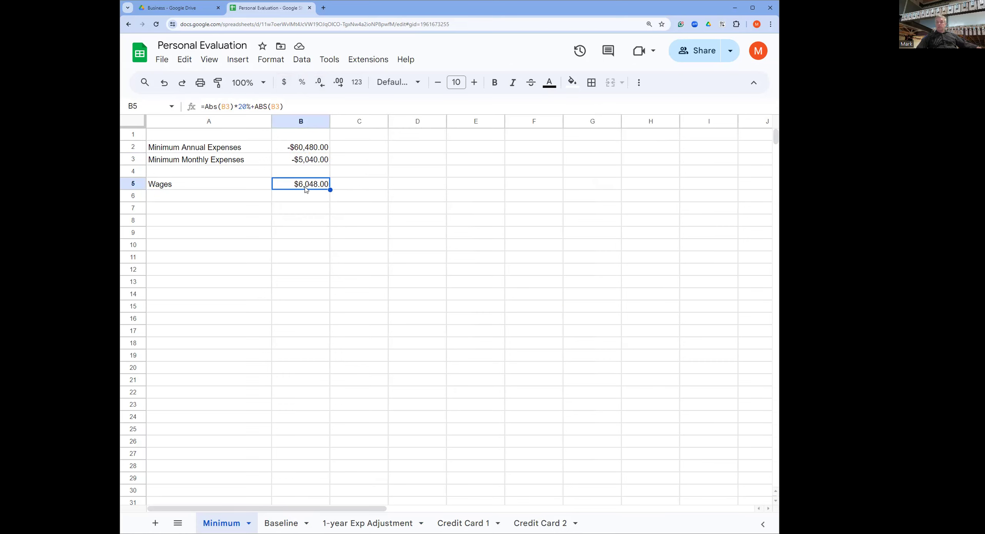
pyautogui.click(261, 201)
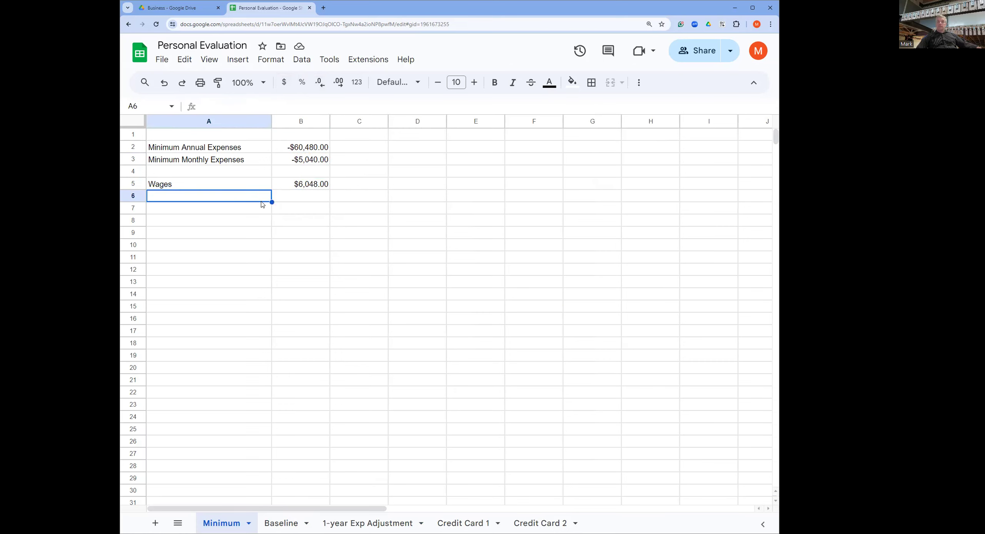
pyautogui.press('Up')
pyautogui.press('Right')
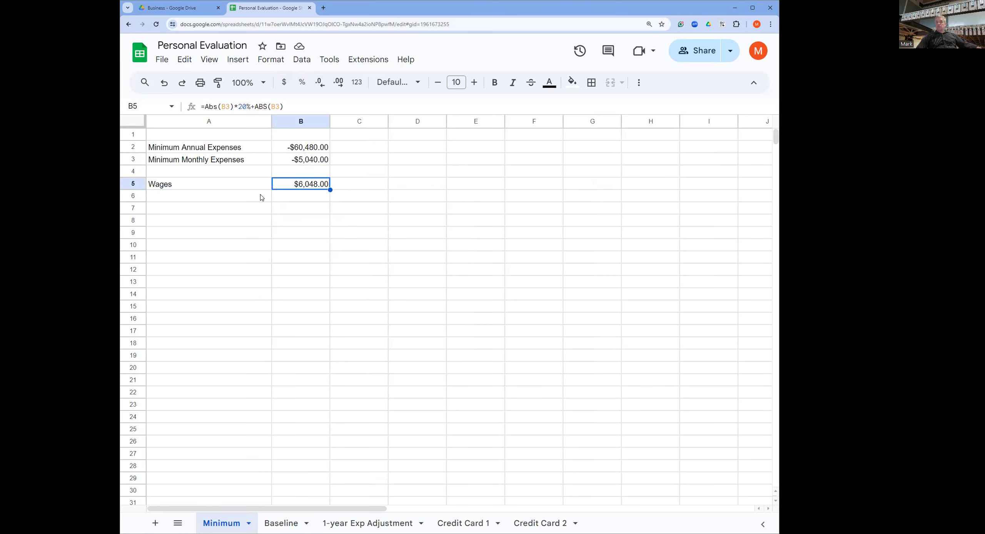
pyautogui.click(254, 197)
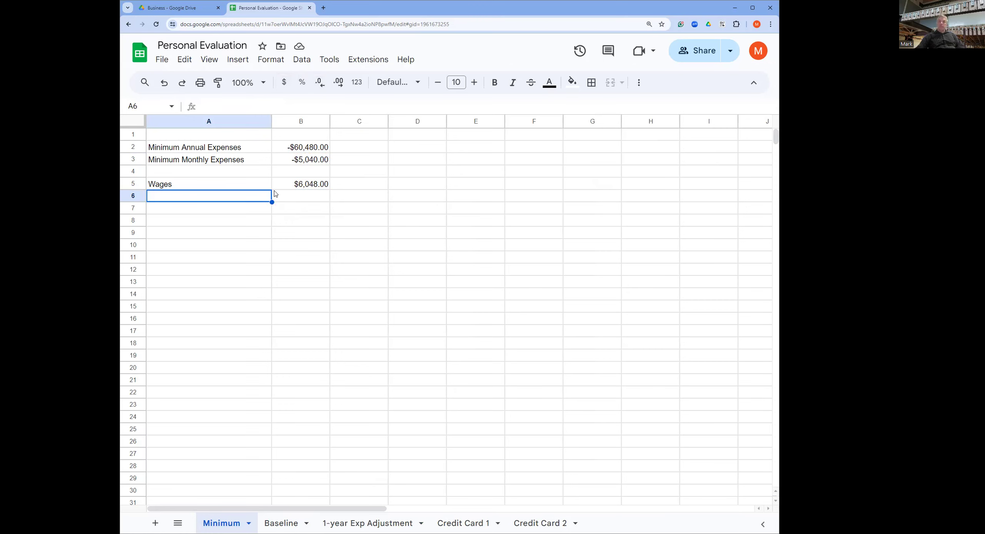
# Calculate the hourly wage in C5 by dividing the monthly wages in B5 by 160 hours, as =B5/160.
pyautogui.click(372, 189)
pyautogui.write('=')
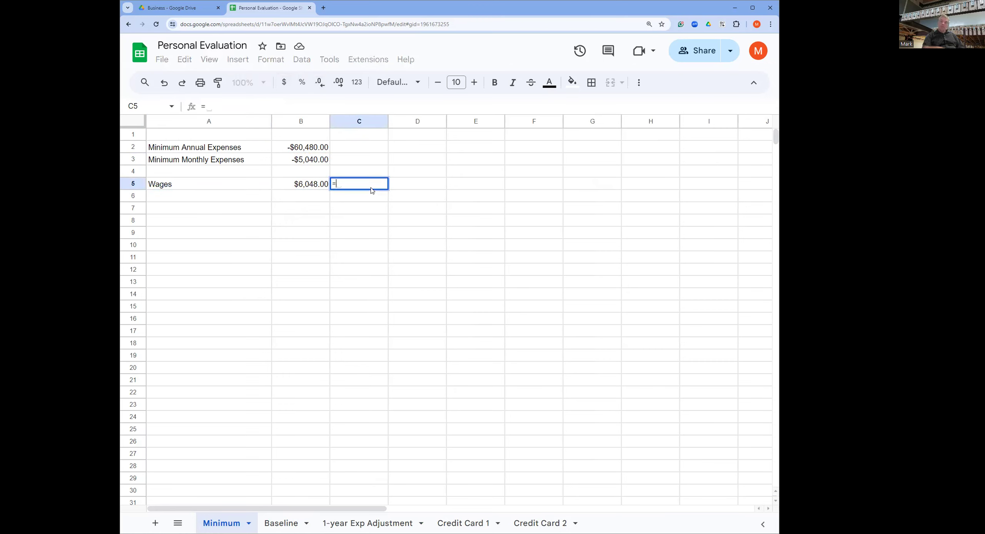
pyautogui.click(310, 188)
pyautogui.write('/160')
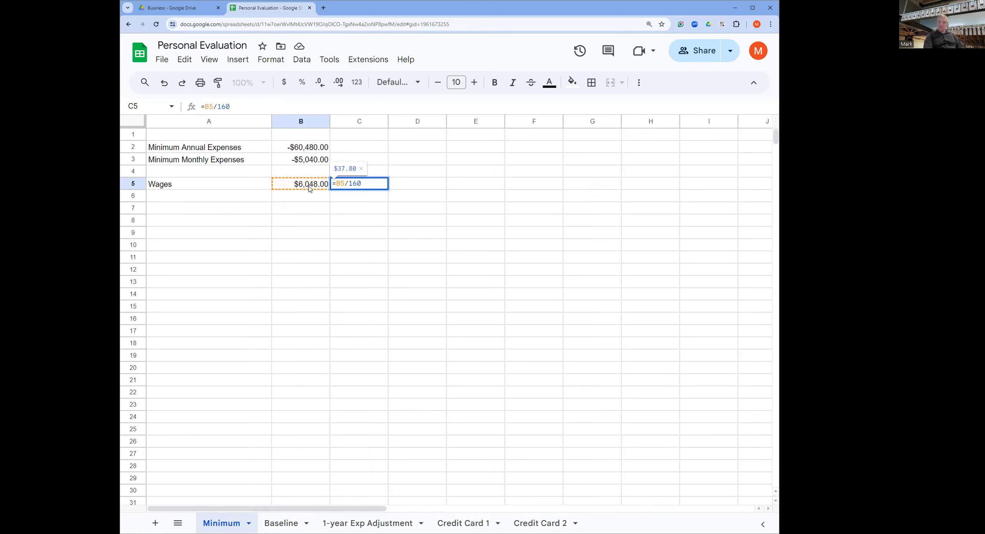
pyautogui.press('Return')
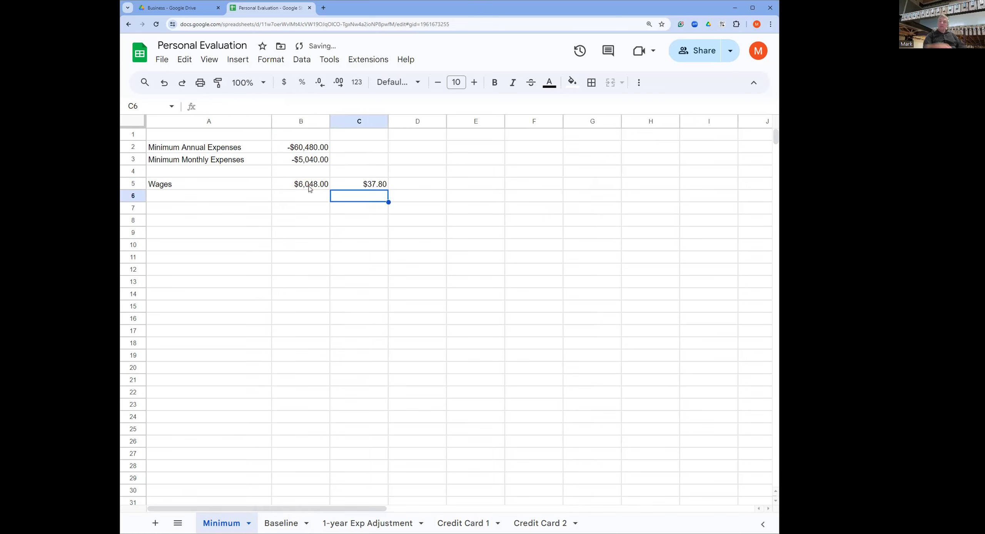
pyautogui.click(370, 187)
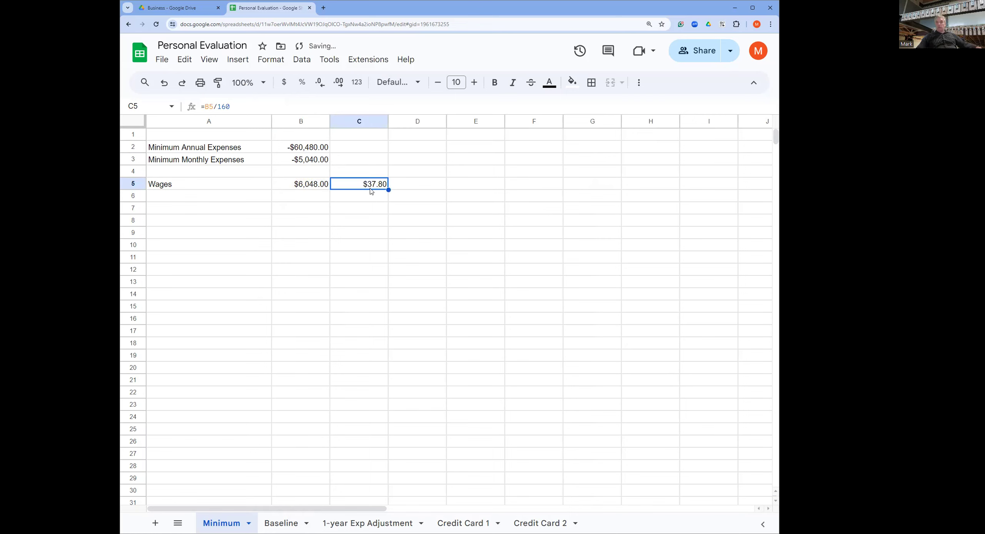
# Enter the two-line heading "Hourly Rate" / "Take Home" in C4 above the hourly figure.
pyautogui.click(354, 176)
pyautogui.write('Hour')
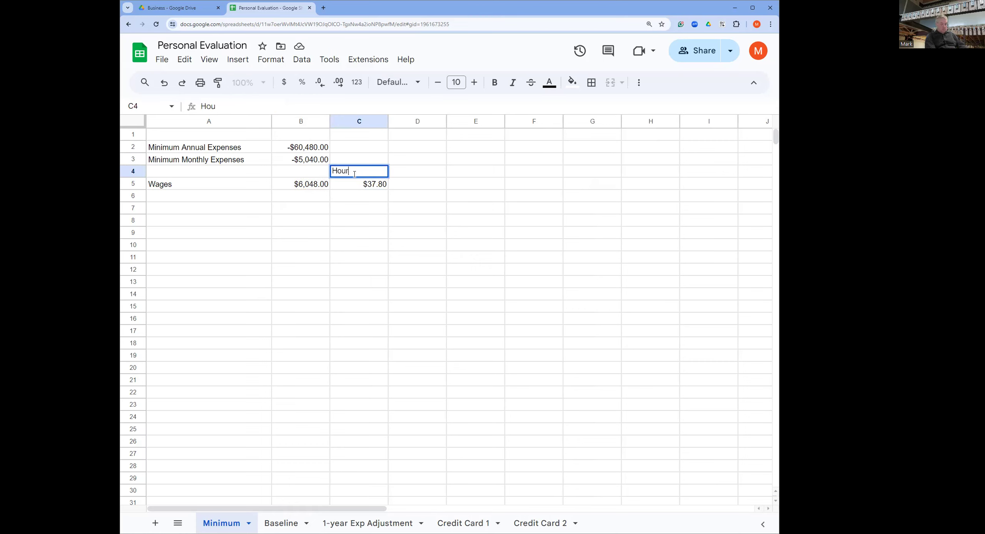
pyautogui.write('ly Rate')
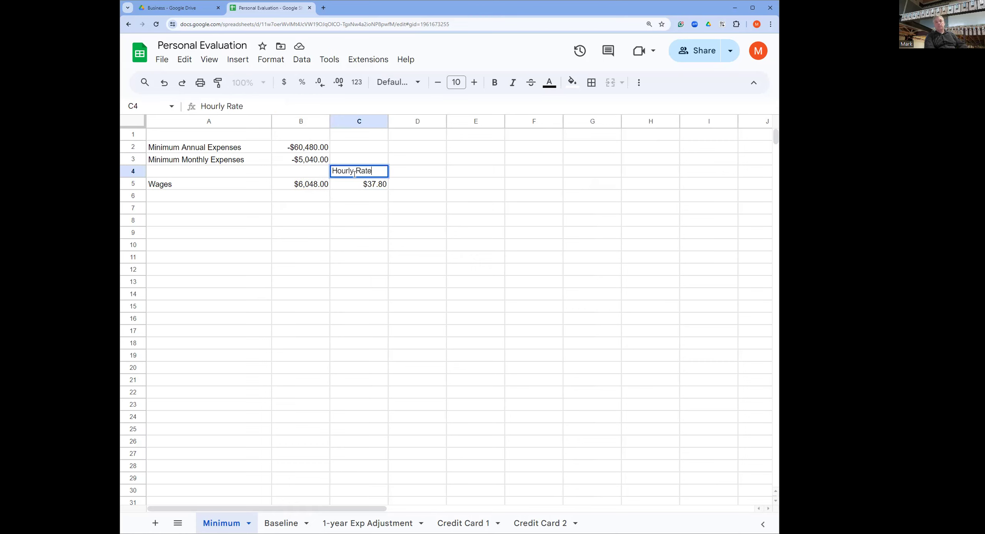
pyautogui.write(' THake')
pyautogui.press('BackSpace')
pyautogui.press('BackSpace')
pyautogui.press('BackSpace')
pyautogui.press('BackSpace')
pyautogui.press('BackSpace')
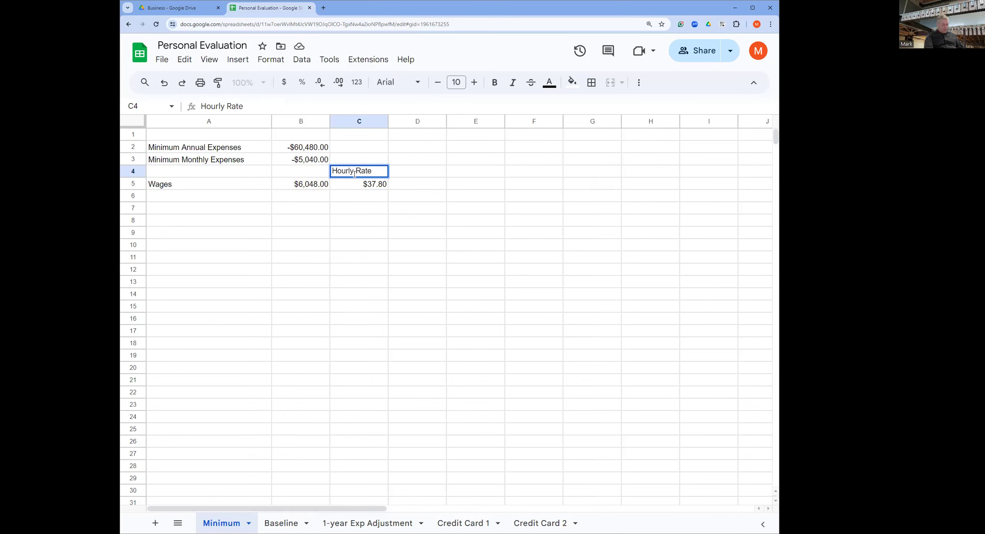
pyautogui.hotkey('alt', 'Return')
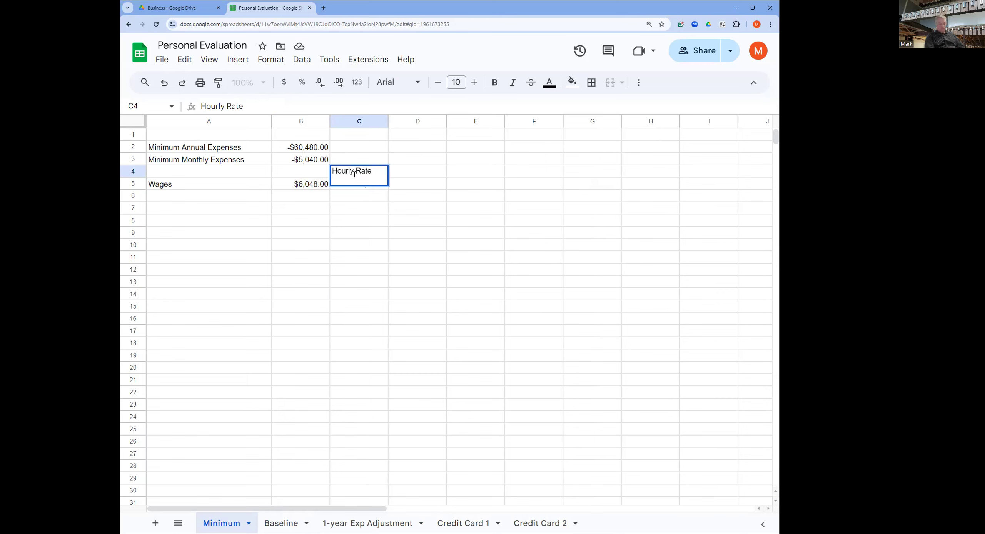
pyautogui.write('Take Home')
pyautogui.press('Return')
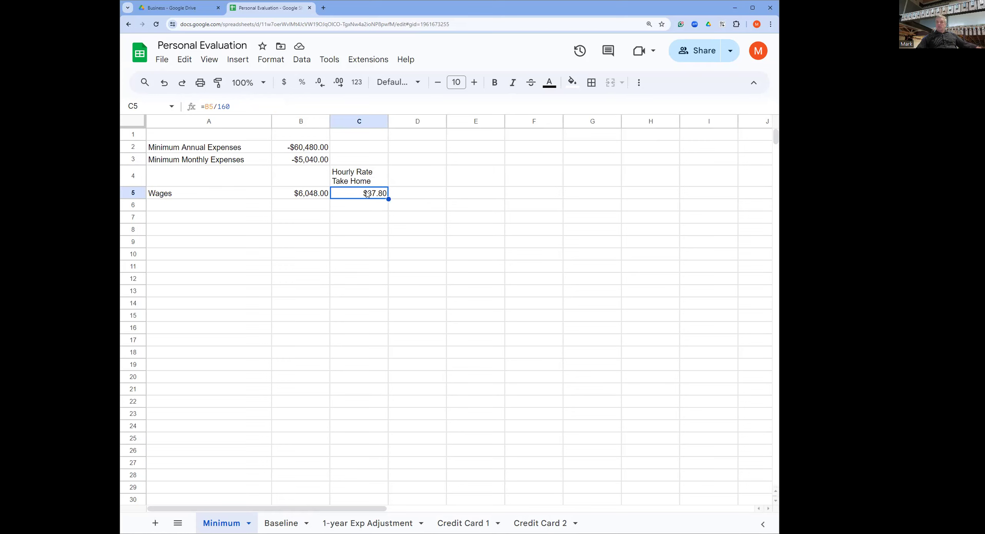
# Enter the row label "Employee Wage Calc" in A8 and the column heading "Wage" in B7.
pyautogui.click(207, 232)
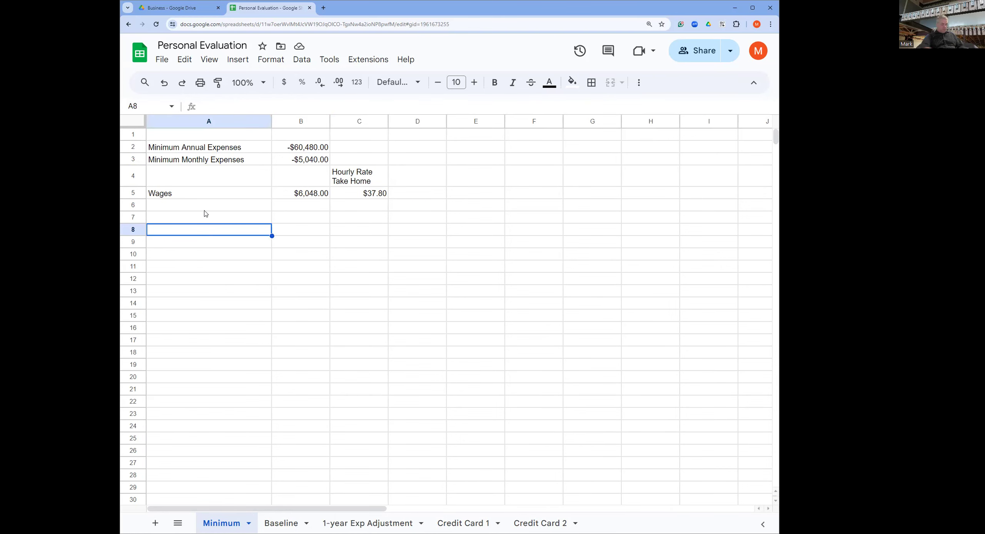
pyautogui.write('Employ')
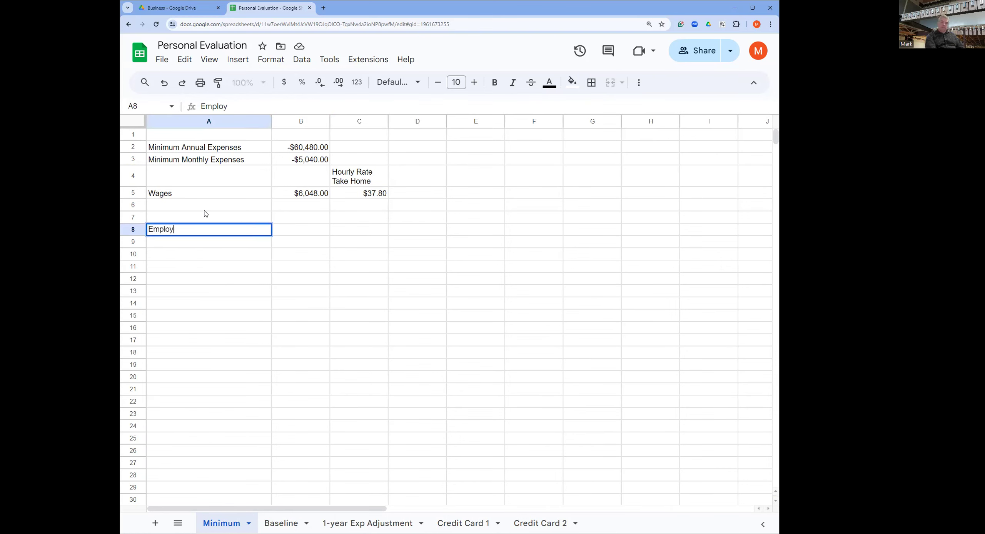
pyautogui.write('ee Wag')
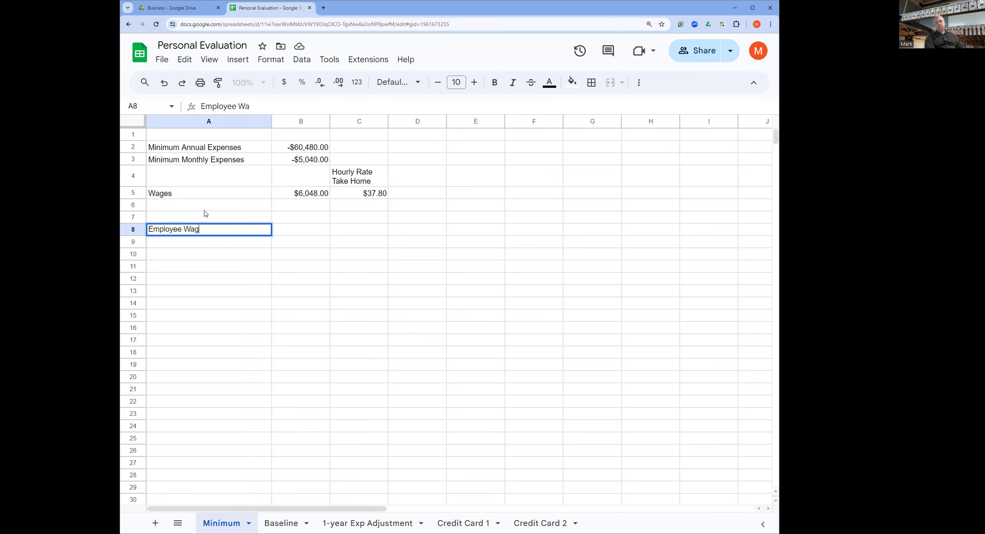
pyautogui.write('e Calc')
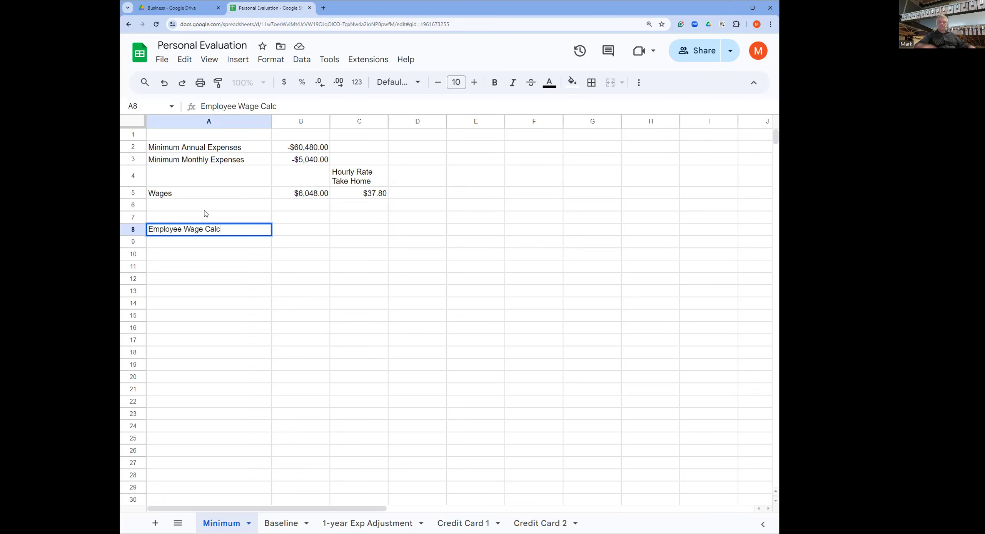
pyautogui.click(300, 235)
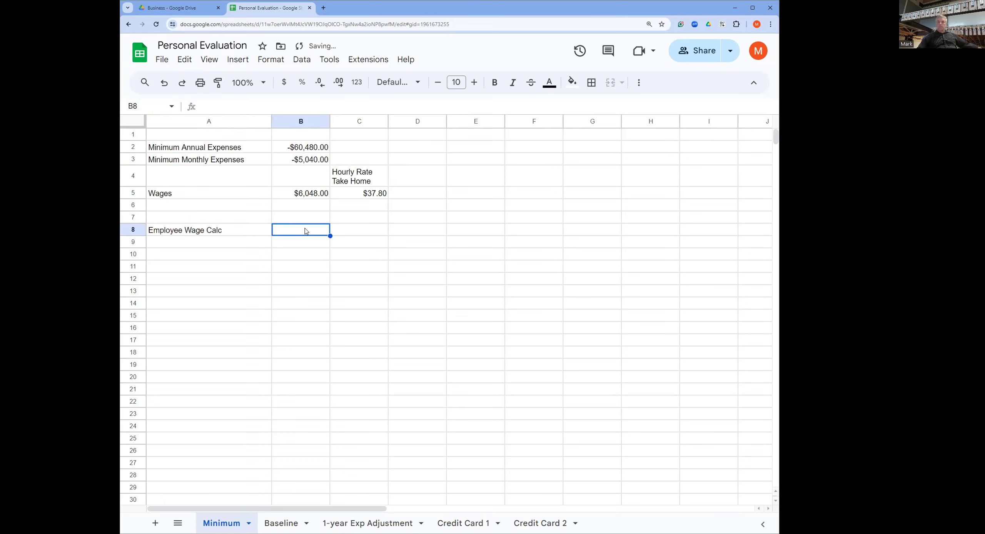
pyautogui.click(307, 221)
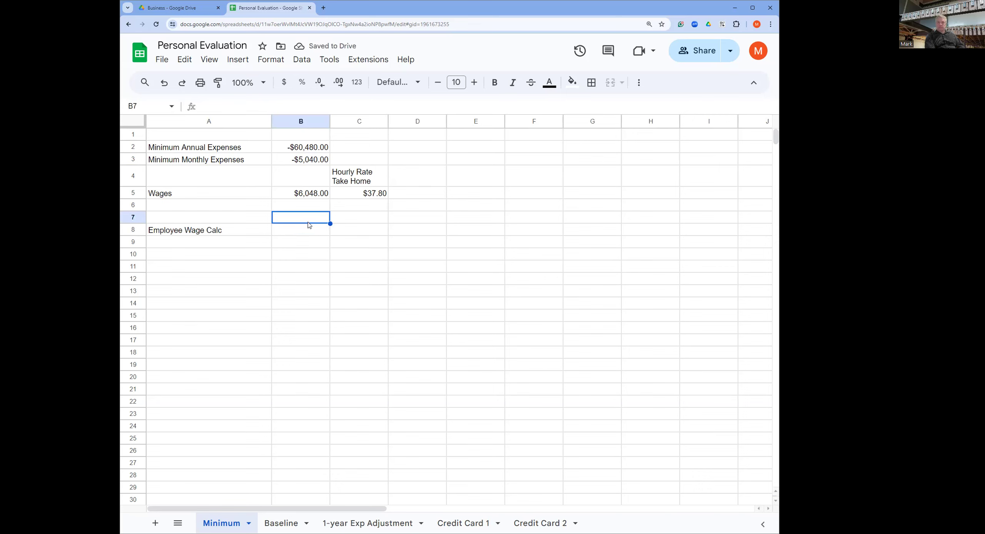
pyautogui.write('Wage')
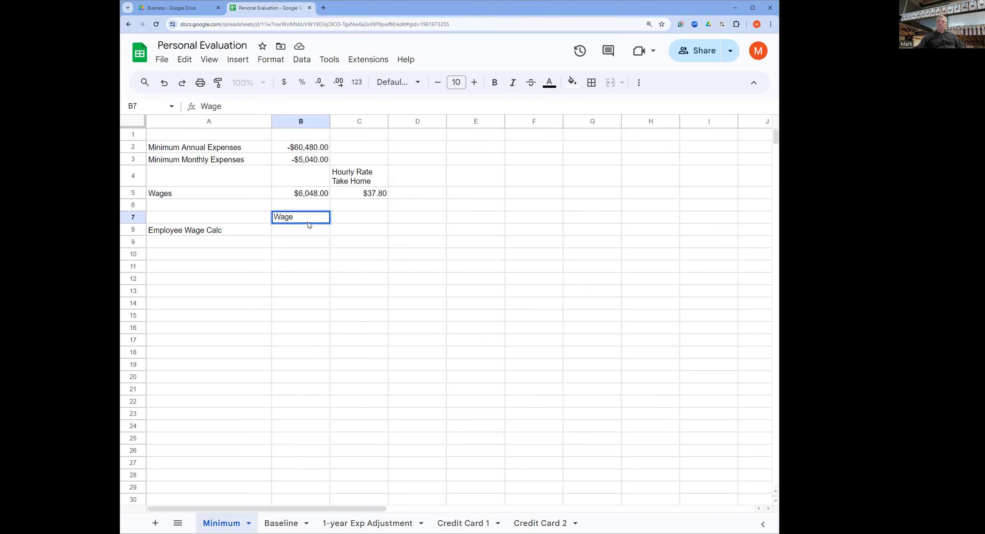
# Enter an employee wage of 35 in B8 and format it as currency.
pyautogui.click(305, 235)
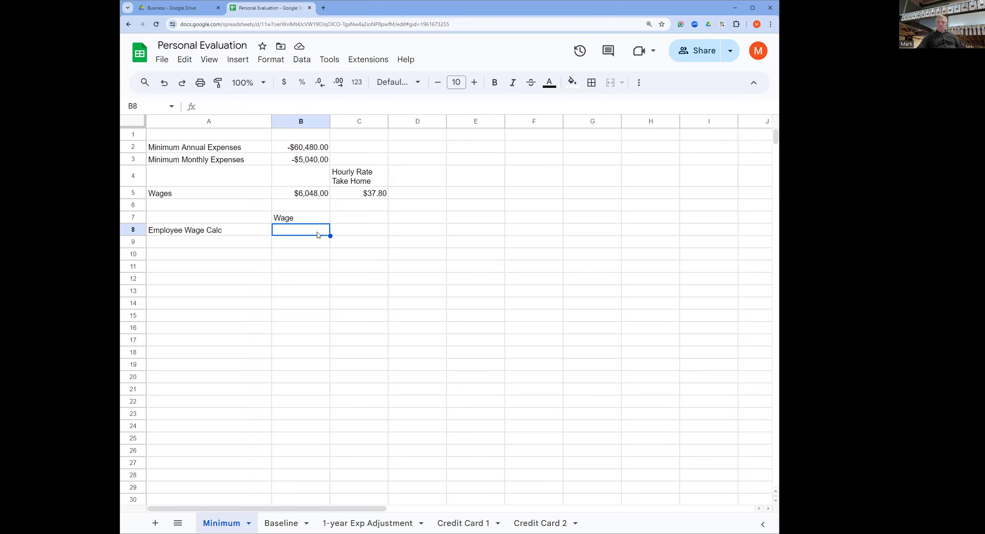
pyautogui.write('35')
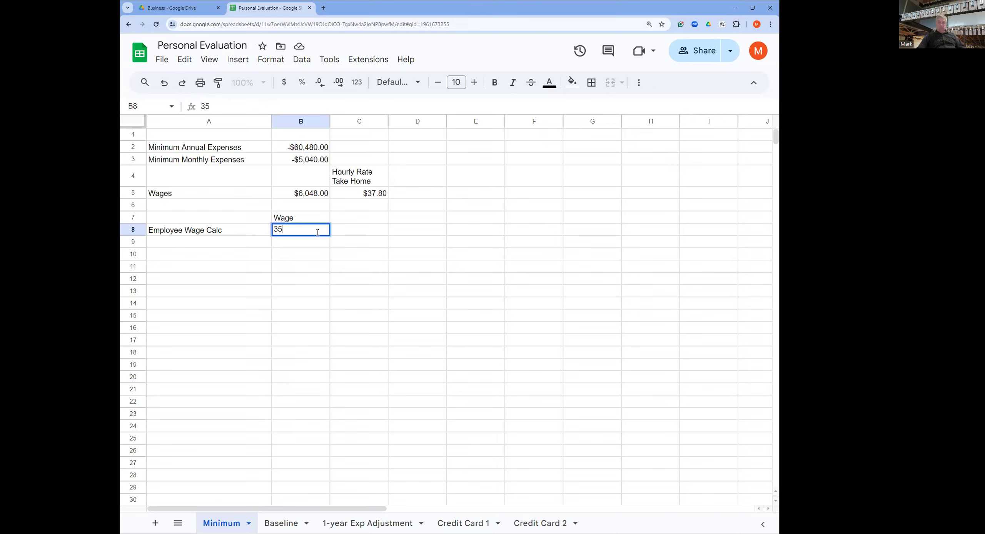
pyautogui.click(352, 230)
pyautogui.click(313, 231)
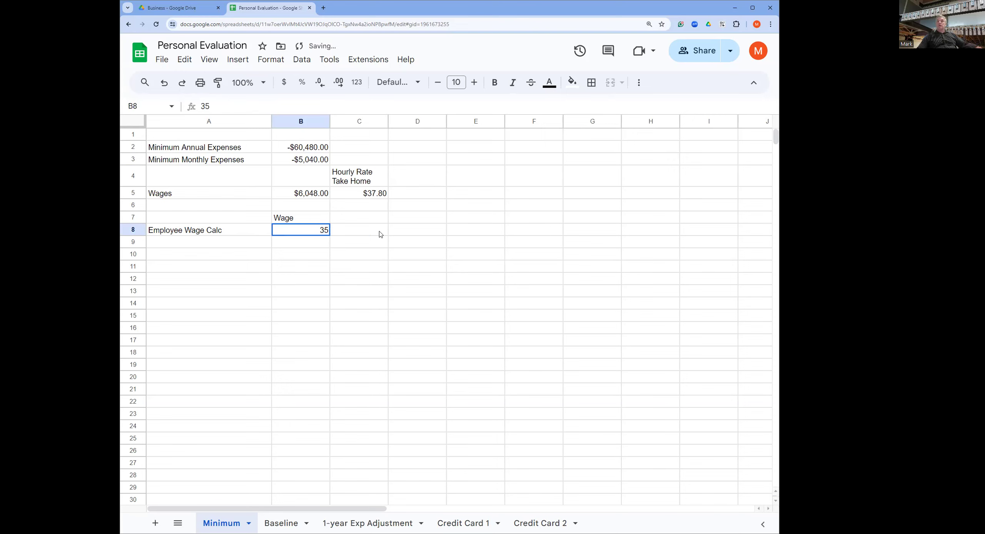
pyautogui.moveTo(380, 234); pyautogui.dragTo(417, 231)
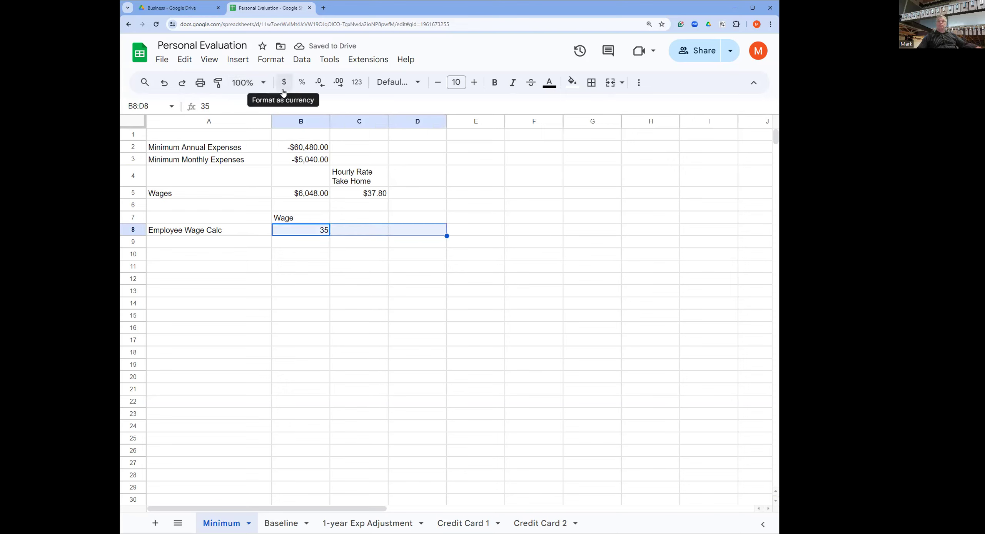
pyautogui.click(311, 232)
pyautogui.click(284, 82)
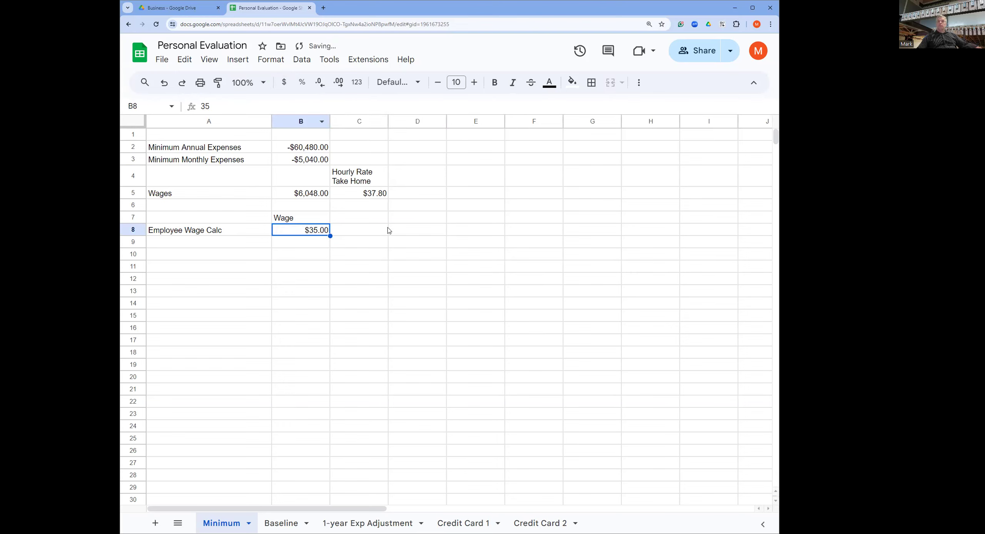
# Enter the column heading "Benefits" in C7 and a benefits amount of 15 in C8, formatted as currency.
pyautogui.click(357, 218)
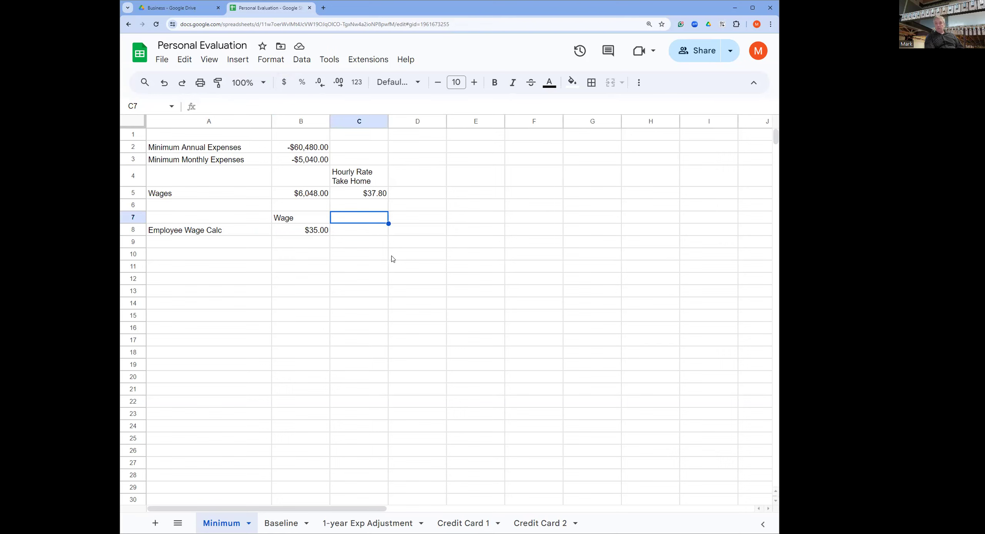
pyautogui.write('Benefits')
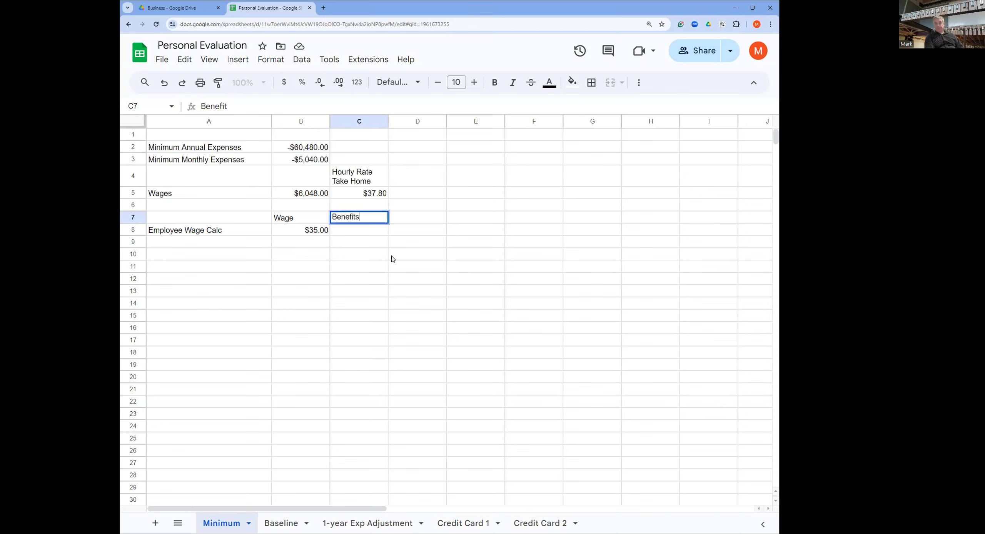
pyautogui.click(385, 233)
pyautogui.write('2')
pyautogui.press('BackSpace')
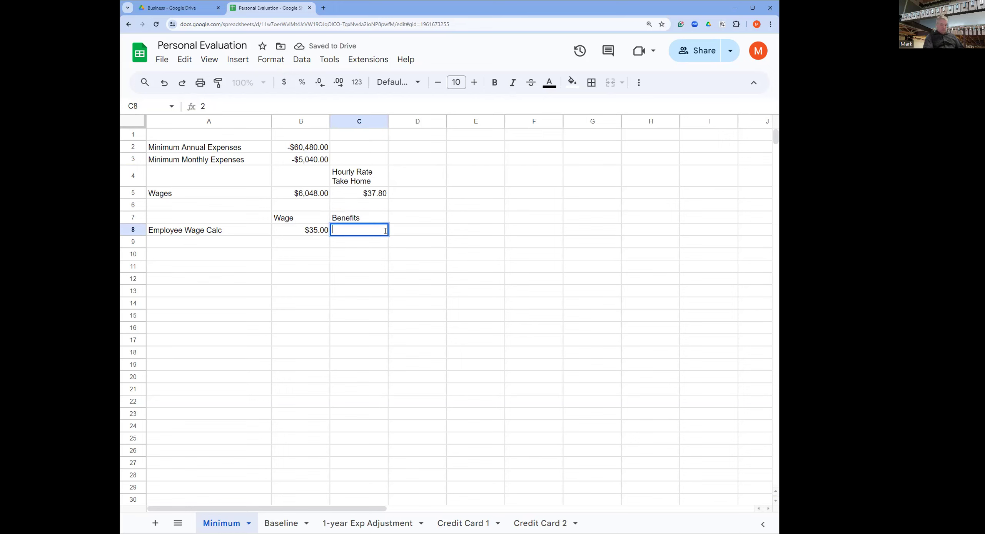
pyautogui.write('15')
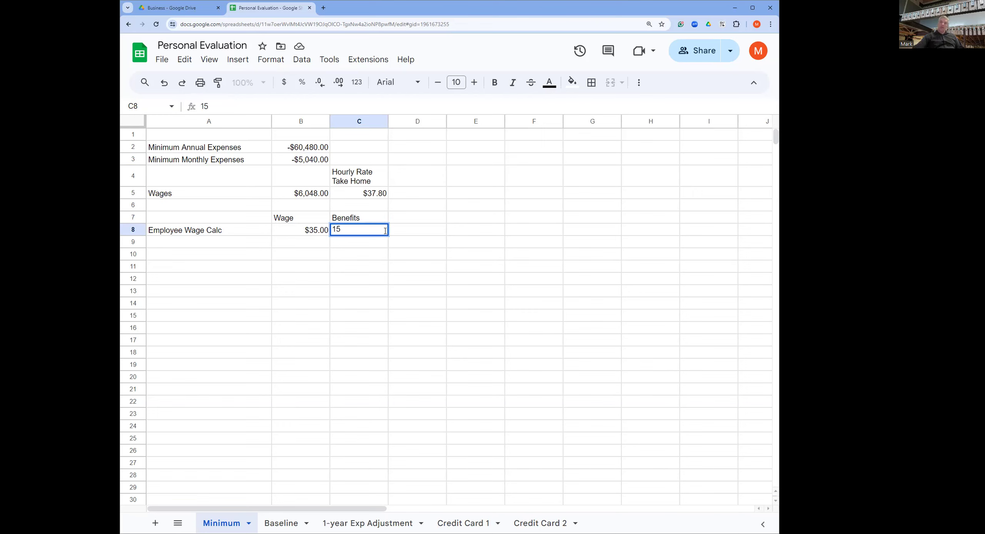
pyautogui.press('Return')
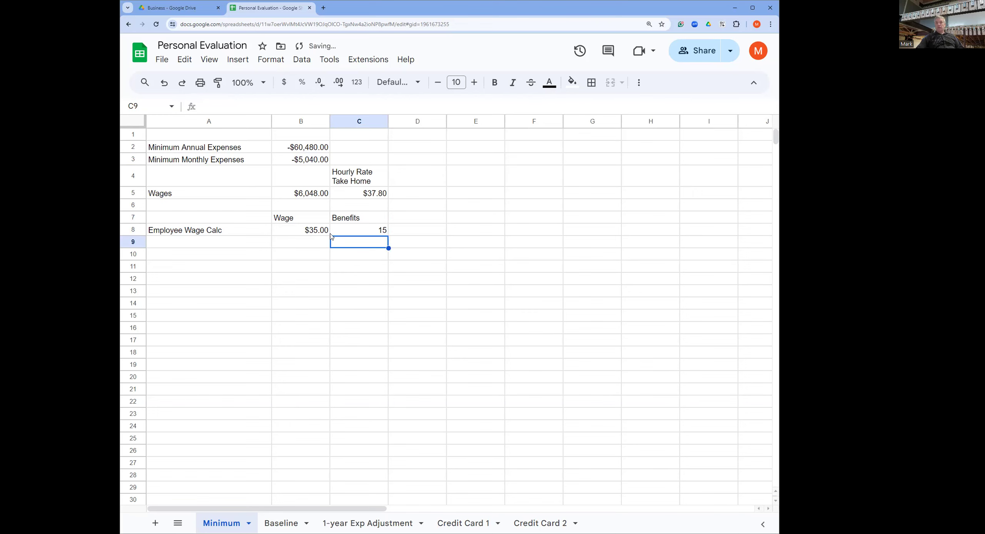
pyautogui.click(317, 231)
pyautogui.click(366, 232)
pyautogui.click(284, 82)
# Enter the column heading "Emp Taxes" in D7, next to the Benefits heading.
pyautogui.click(422, 219)
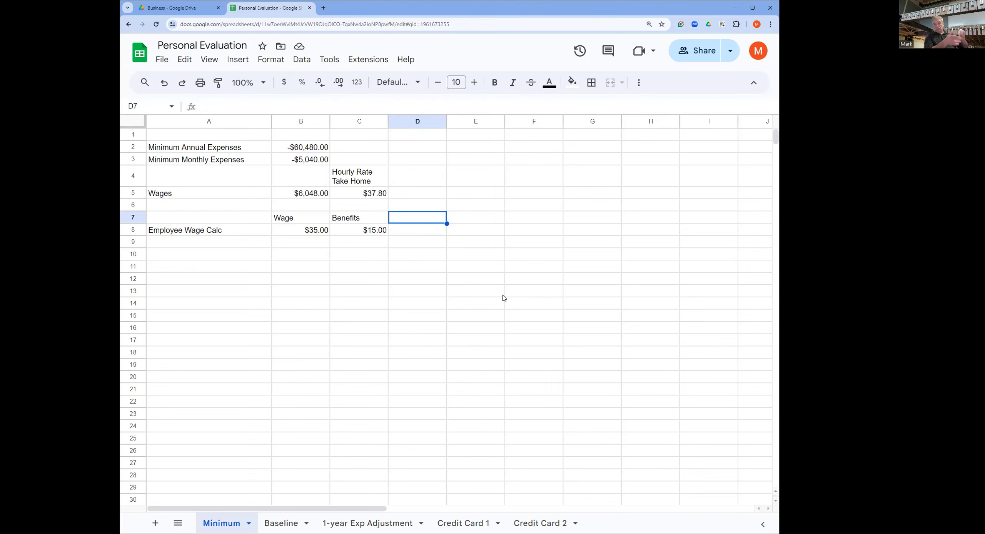
pyautogui.write('Emp')
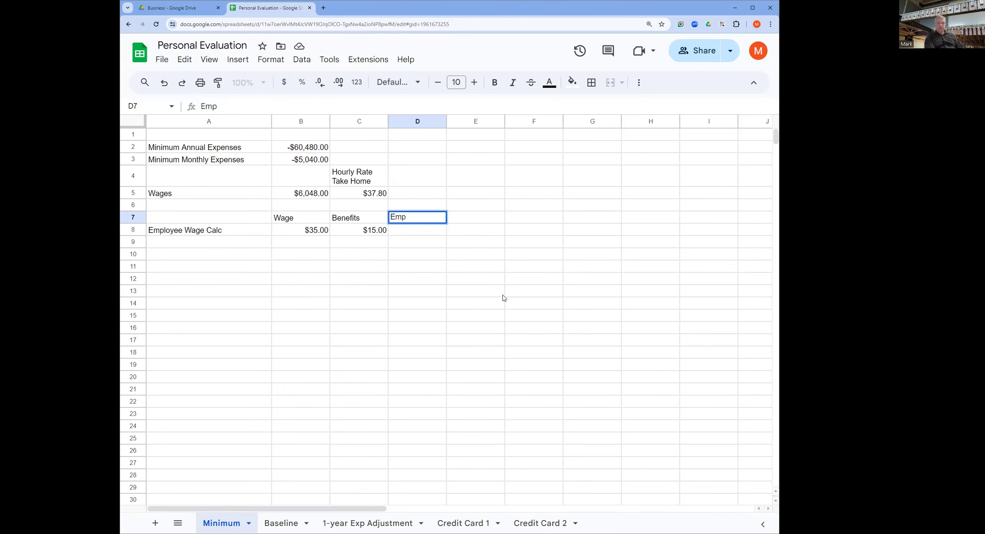
pyautogui.write(' Taxe')
pyautogui.press('Return')
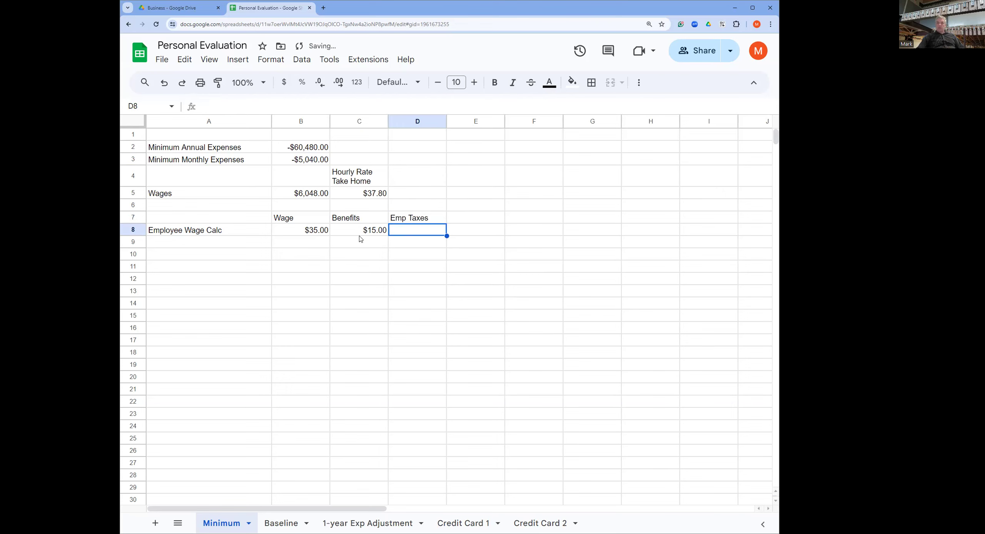
# Calculate the employee taxes in D8 as 21% of the wage in B8, using =B8*21%.
pyautogui.click(319, 233)
pyautogui.click(430, 232)
pyautogui.write('=')
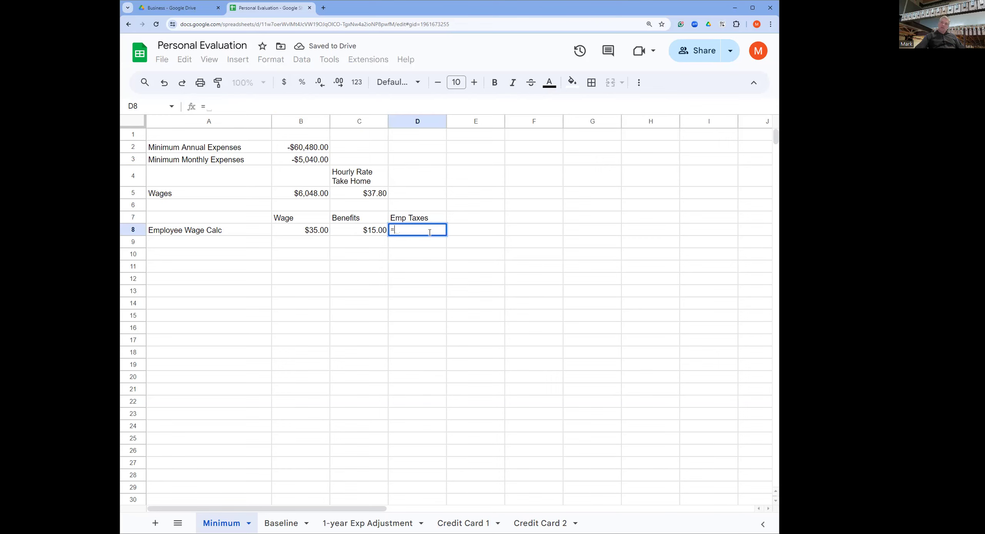
pyautogui.click(316, 231)
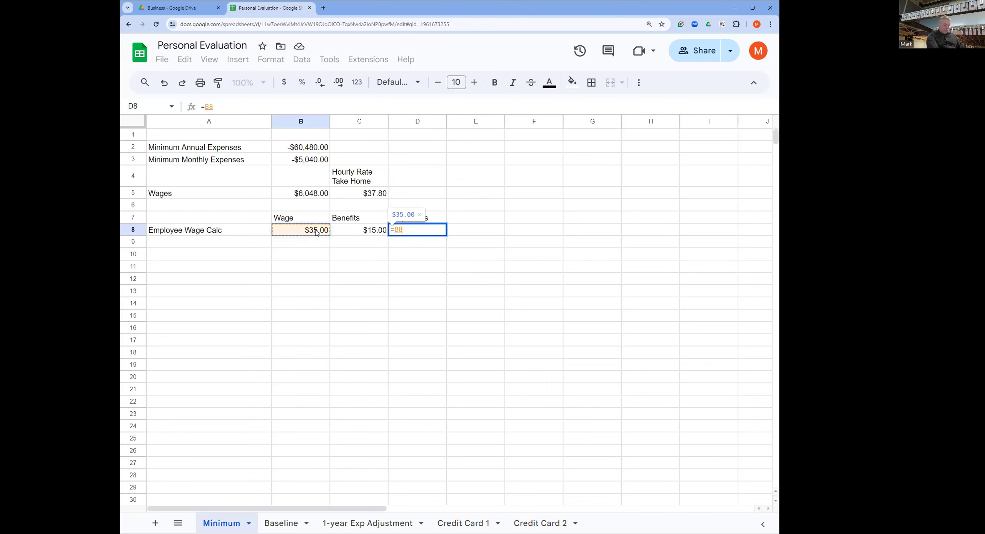
pyautogui.write('*21')
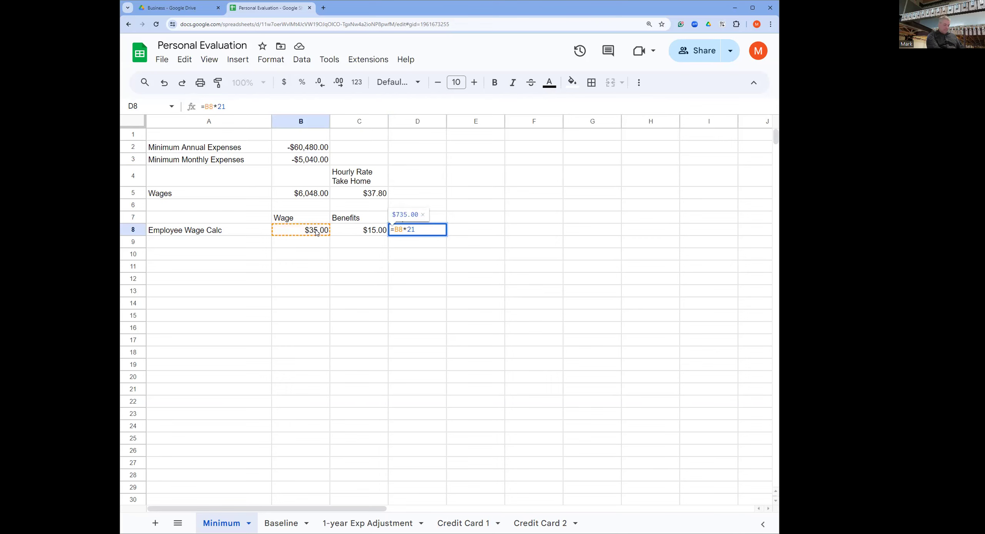
pyautogui.write('%')
pyautogui.press('Return')
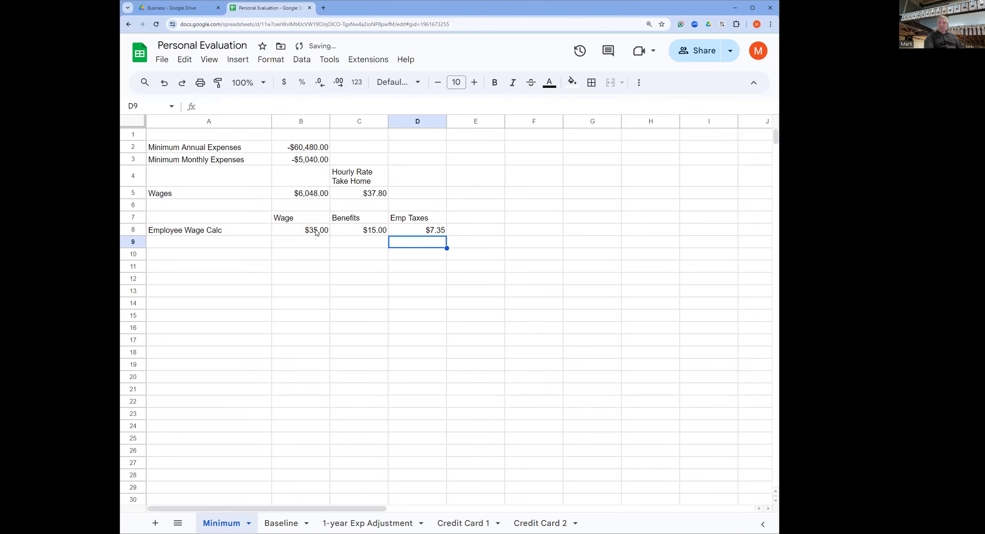
# Enter the column heading "Total Burdened Hrly" in E7, next to the Emp Taxes heading.
pyautogui.click(490, 223)
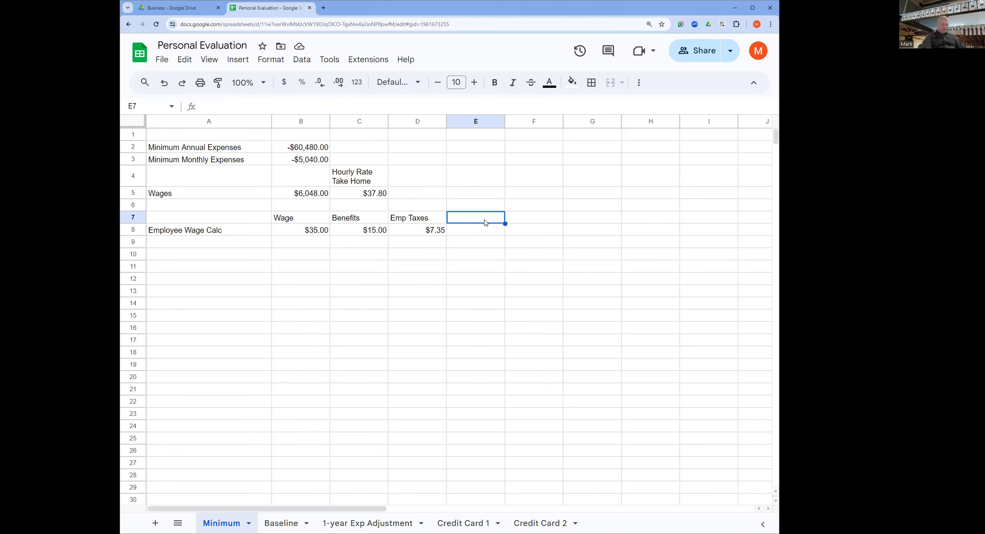
pyautogui.write('Total ')
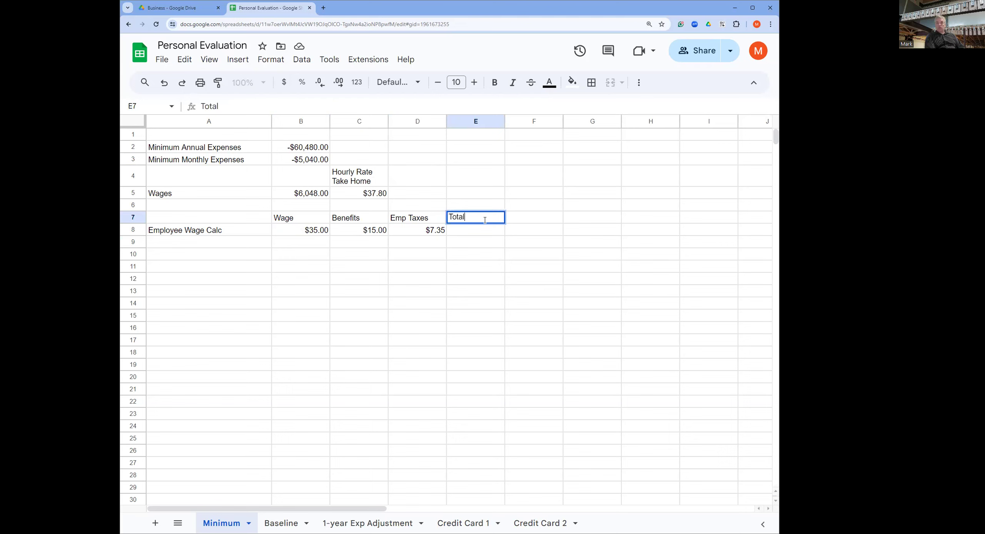
pyautogui.write('Burdened Cost')
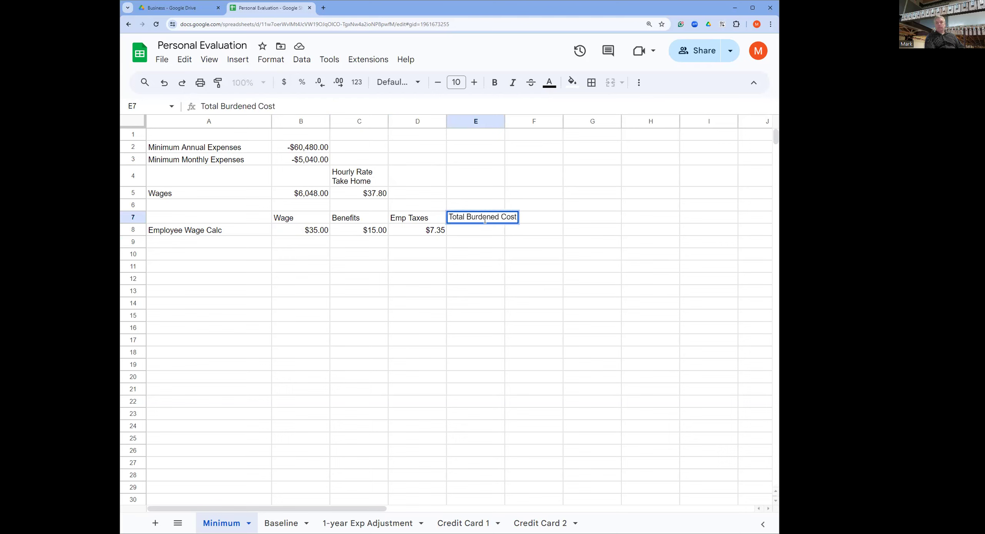
pyautogui.press('BackSpace')
pyautogui.press('BackSpace')
pyautogui.press('BackSpace')
pyautogui.press('BackSpace')
pyautogui.write('Hrly')
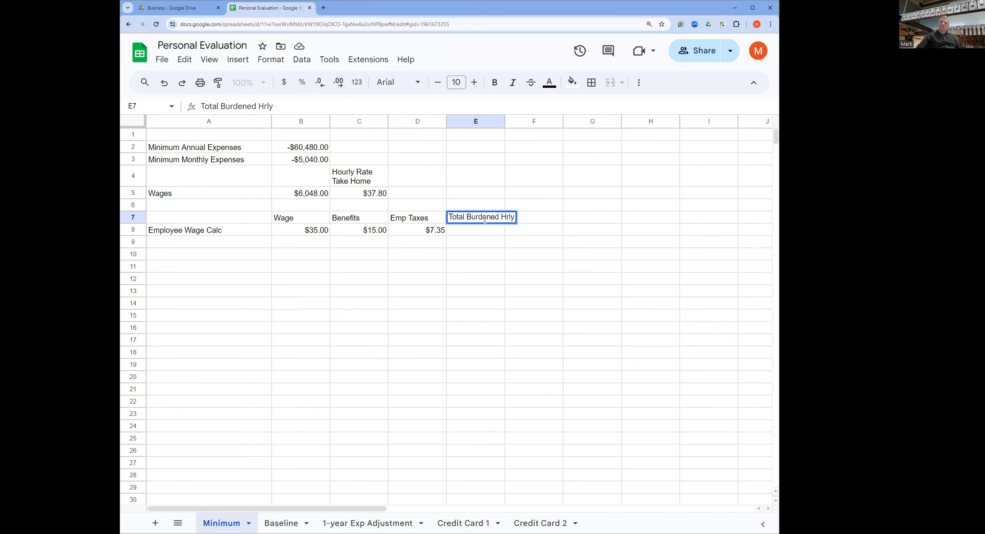
# Calculate the total burdened hourly cost in E8 by summing wage, benefits and taxes, as =sum(B8:D8).
pyautogui.click(483, 234)
pyautogui.write('=')
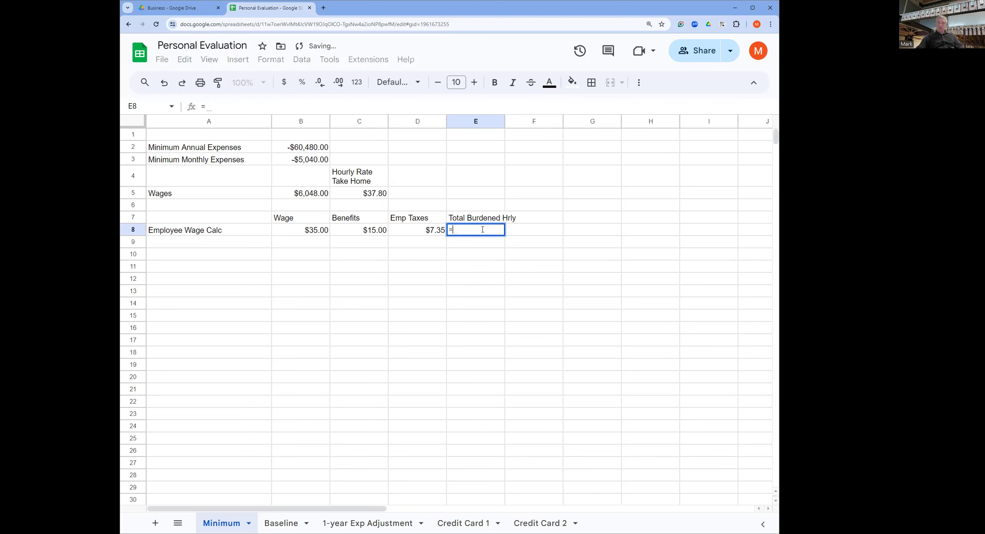
pyautogui.write('sum(')
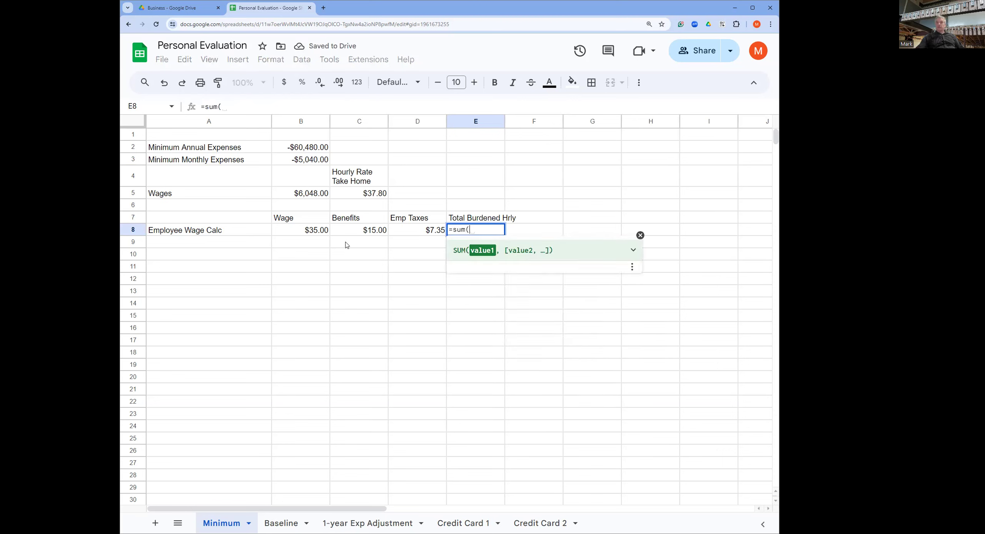
pyautogui.moveTo(319, 231); pyautogui.dragTo(408, 235)
pyautogui.write(')')
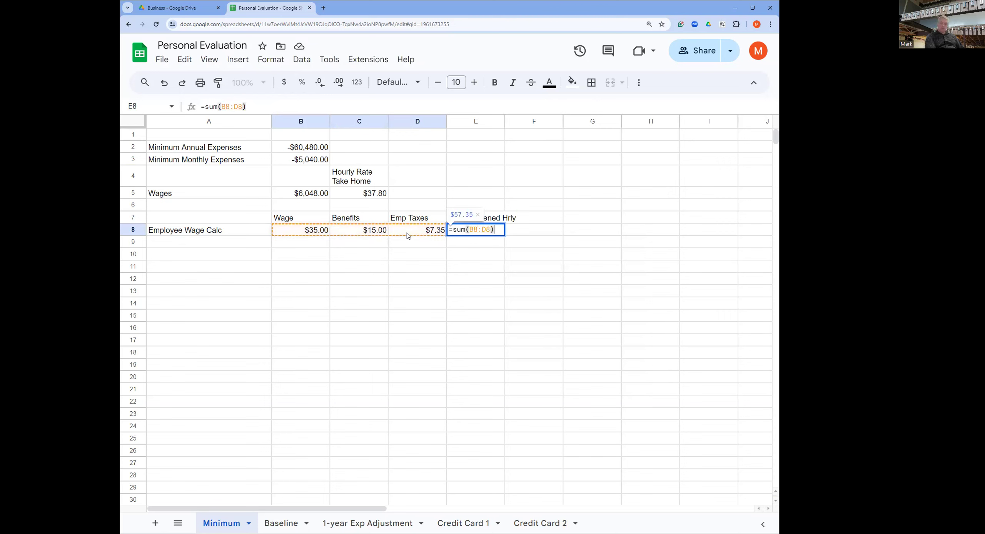
pyautogui.press('Return')
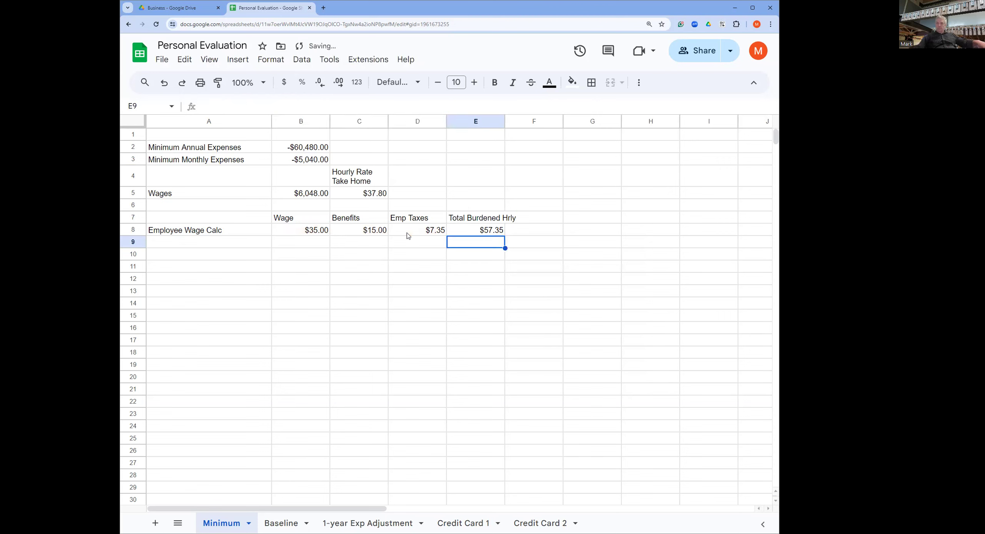
pyautogui.click(497, 233)
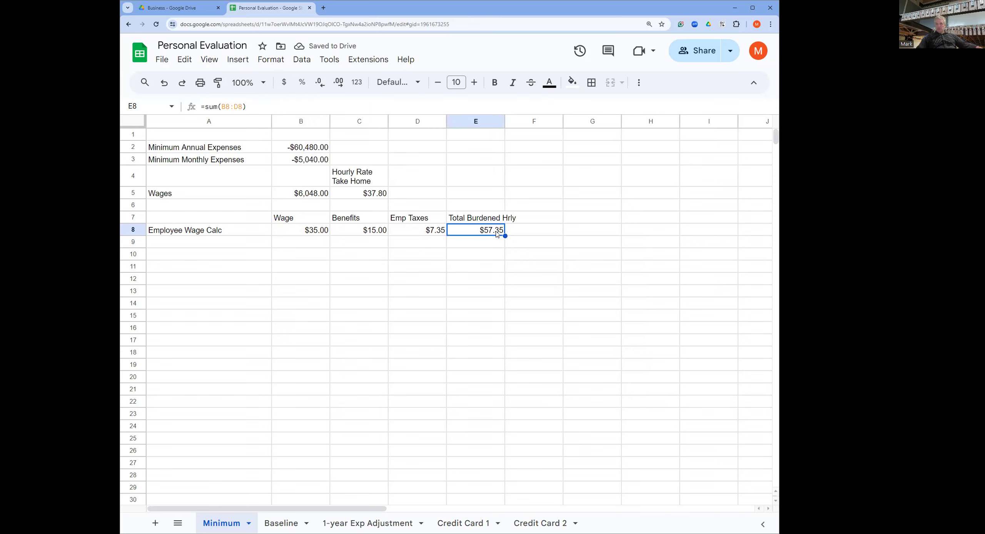
pyautogui.click(315, 235)
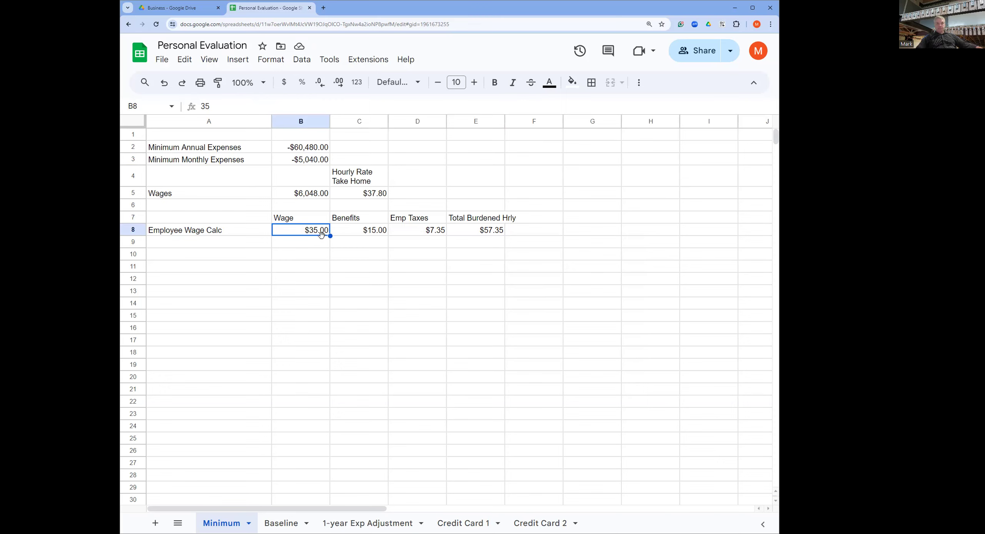
pyautogui.click(379, 197)
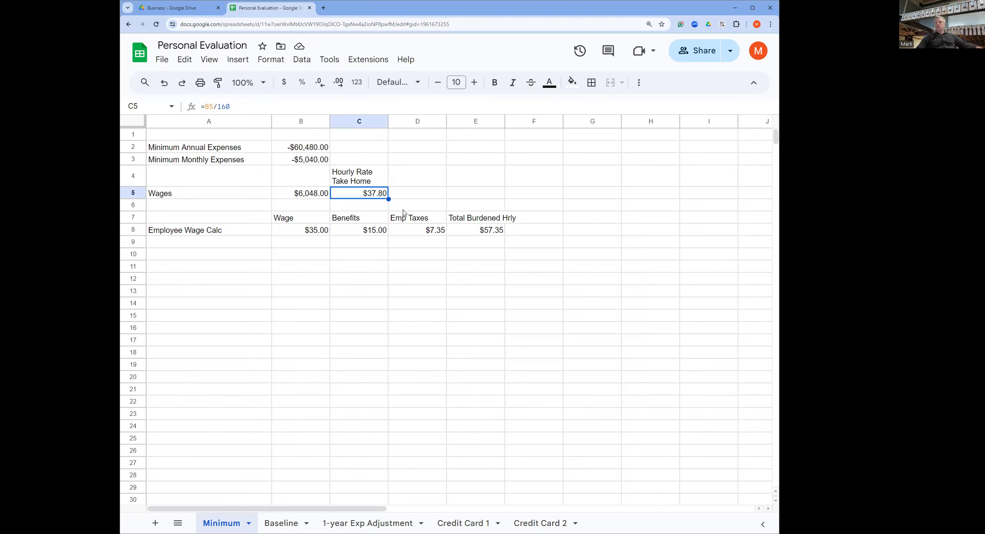
pyautogui.click(421, 196)
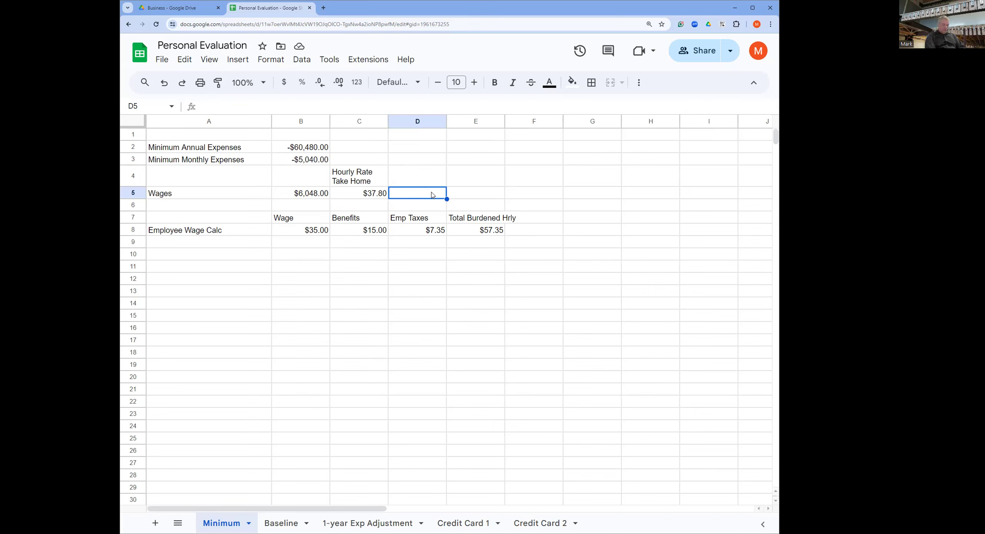
pyautogui.write('=')
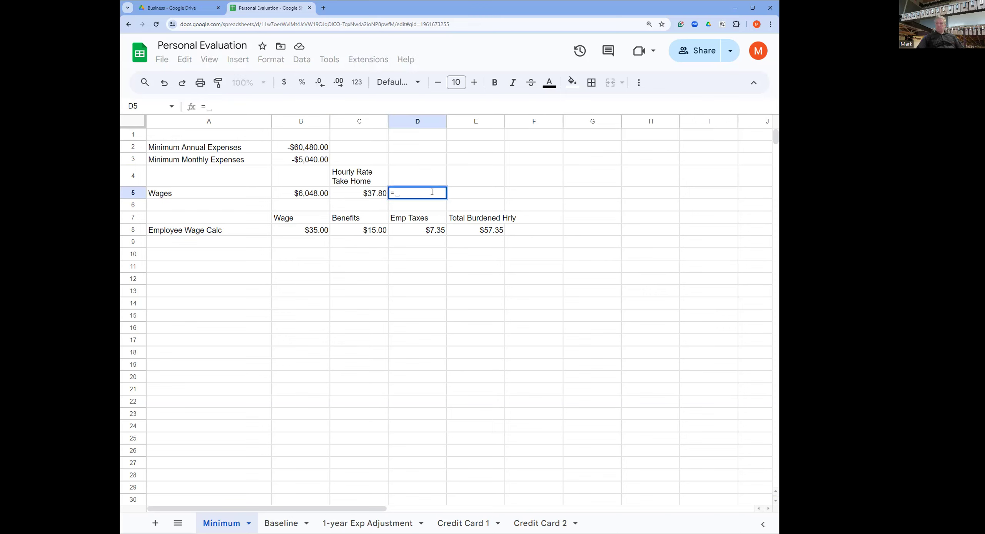
pyautogui.press('Escape')
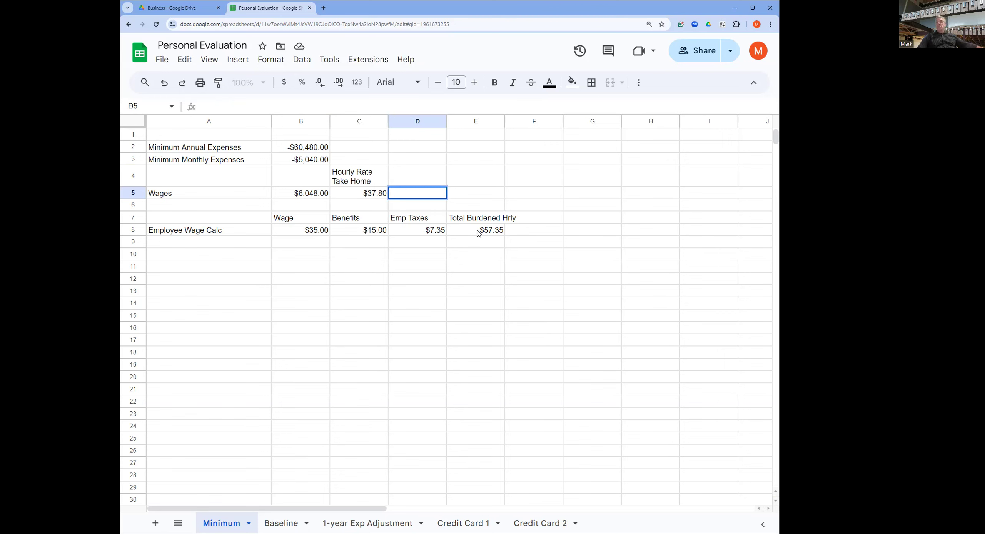
pyautogui.doubleClick(420, 192)
pyautogui.press('Escape')
pyautogui.press('Left')
pyautogui.press('Left')
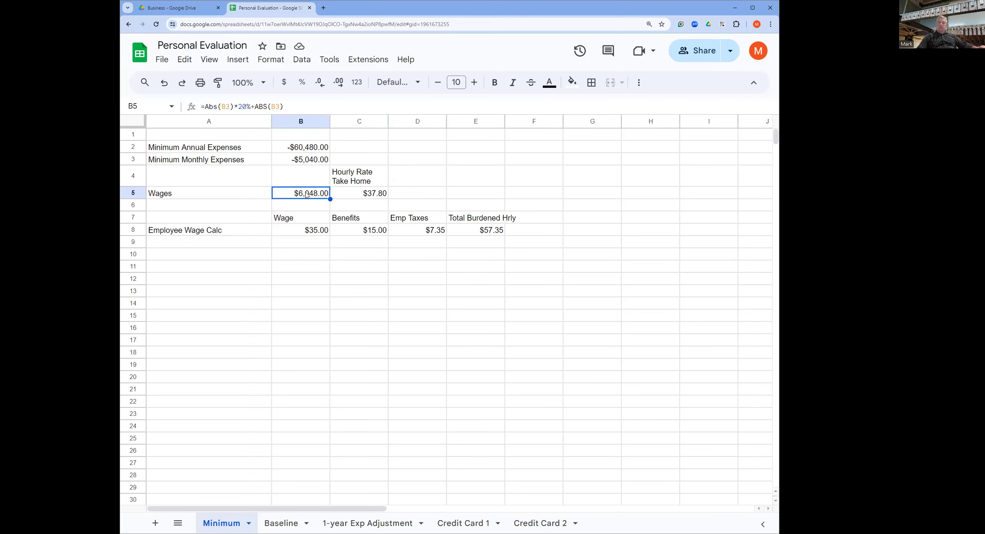
# Calculate the monthly wages from B5 plus 25% in D5, as =B5*25%+B5.
pyautogui.click(430, 195)
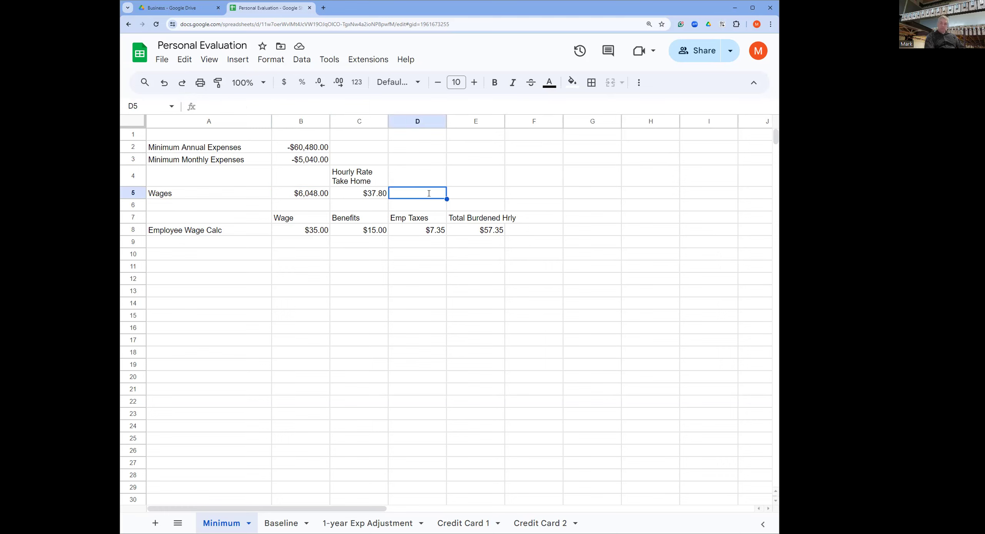
pyautogui.write('=')
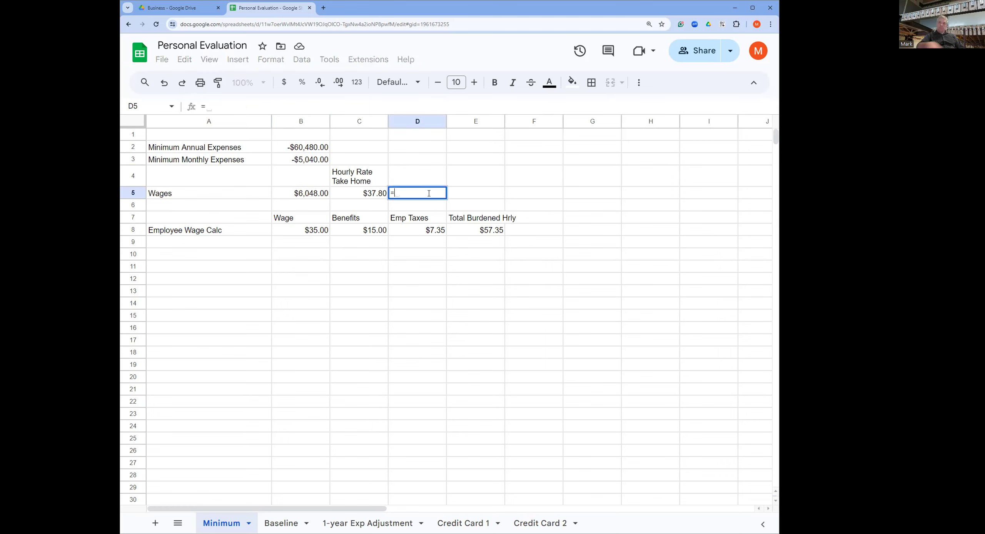
pyautogui.click(327, 198)
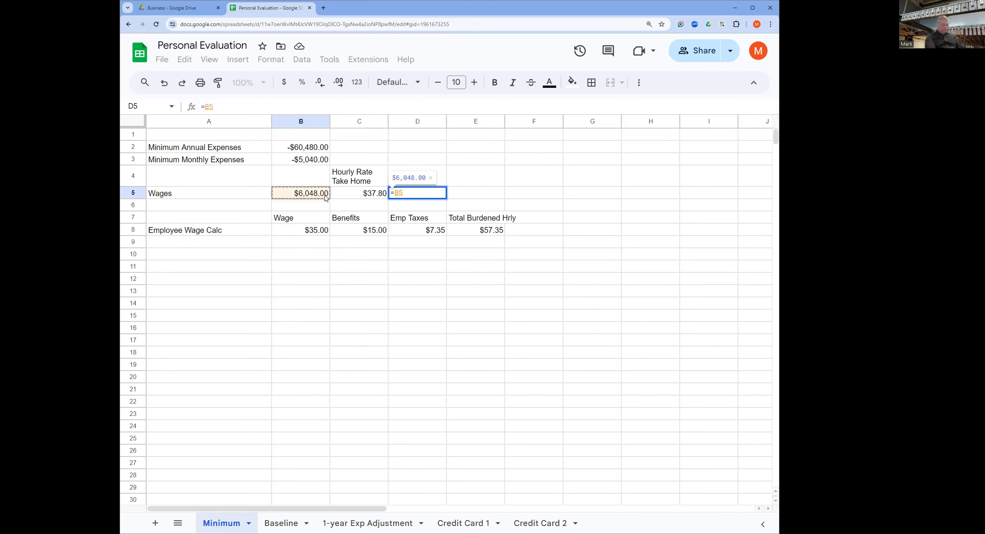
pyautogui.write('*25%')
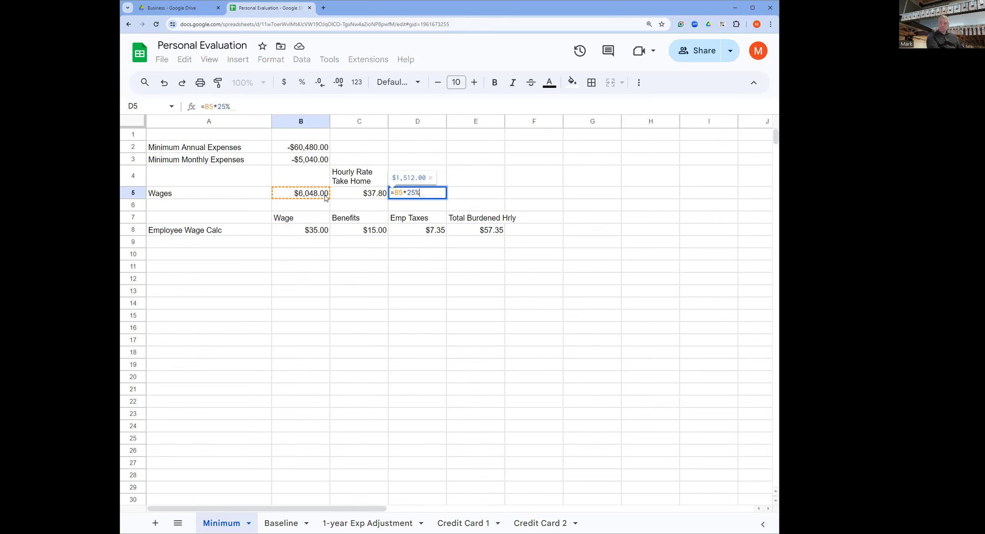
pyautogui.write('+')
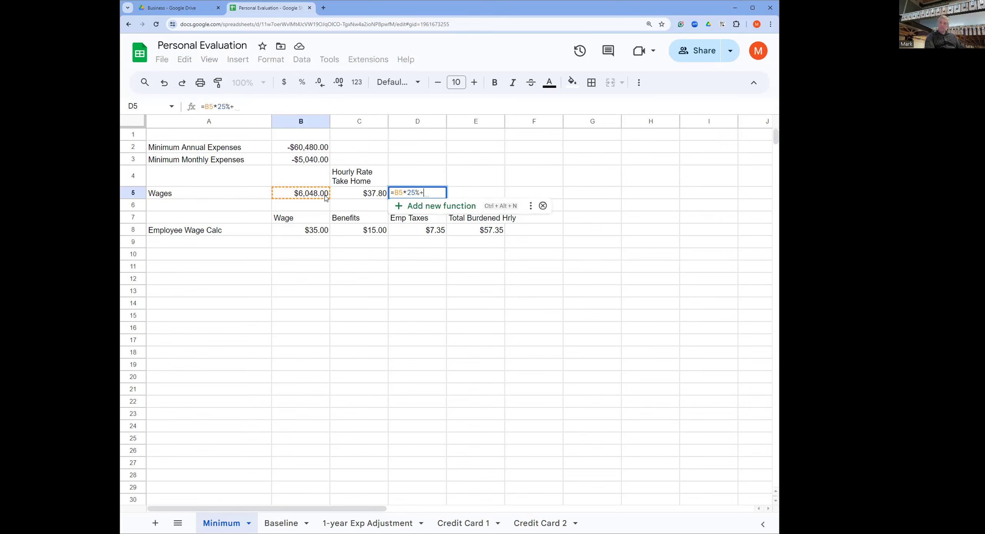
pyautogui.click(323, 197)
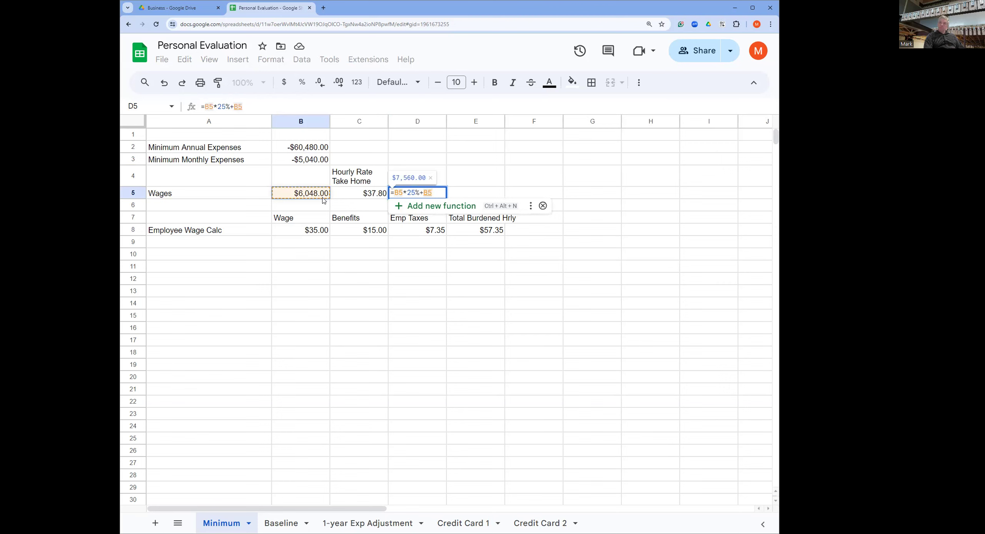
pyautogui.press('Return')
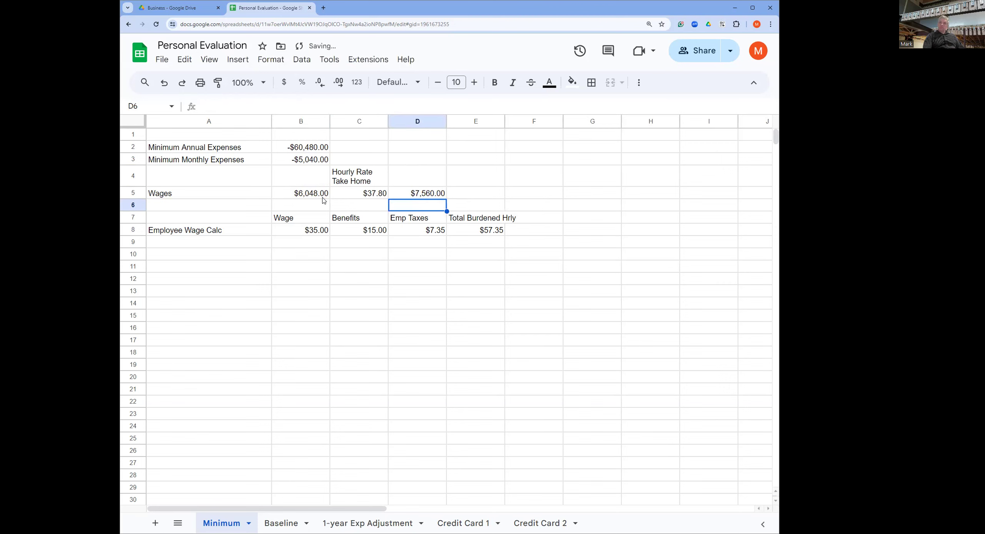
pyautogui.click(461, 196)
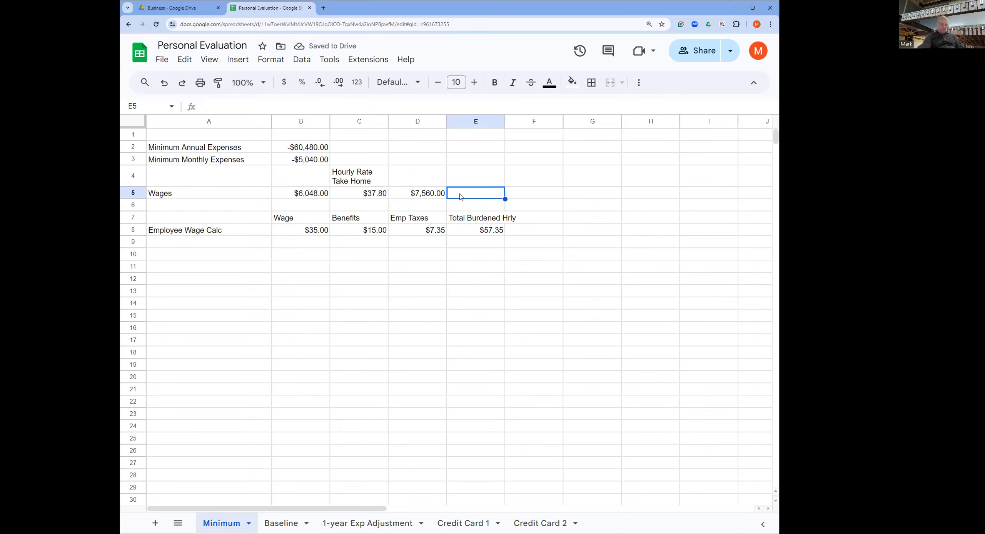
# Calculate the hourly rate in E5 by dividing the increased monthly wages by 160 hours, as =D5/160.
pyautogui.write('=')
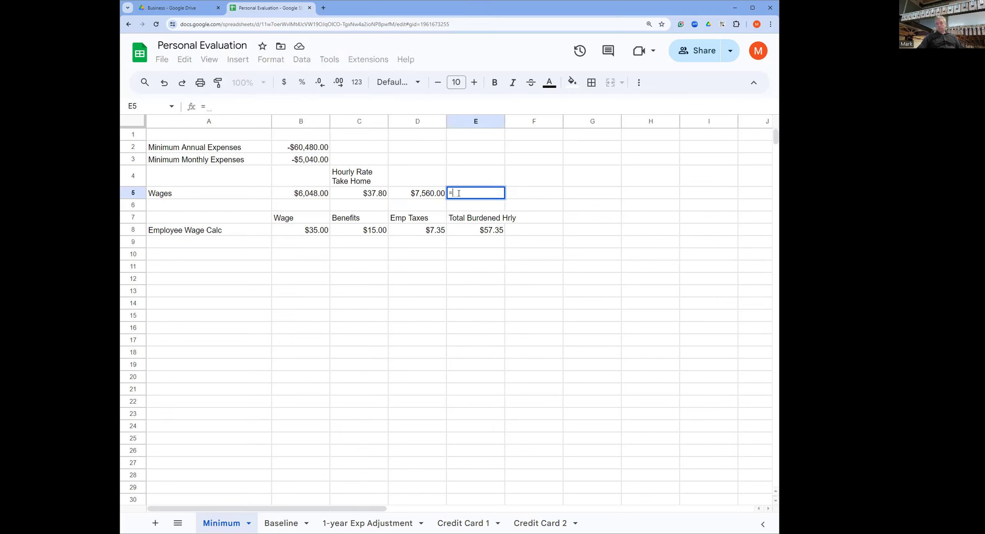
pyautogui.click(416, 197)
pyautogui.write('/')
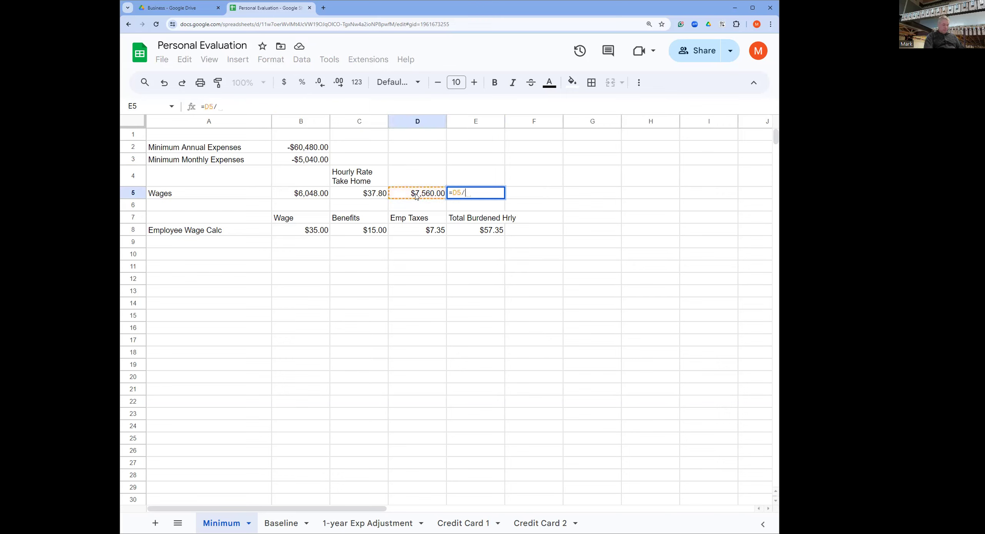
pyautogui.write('160')
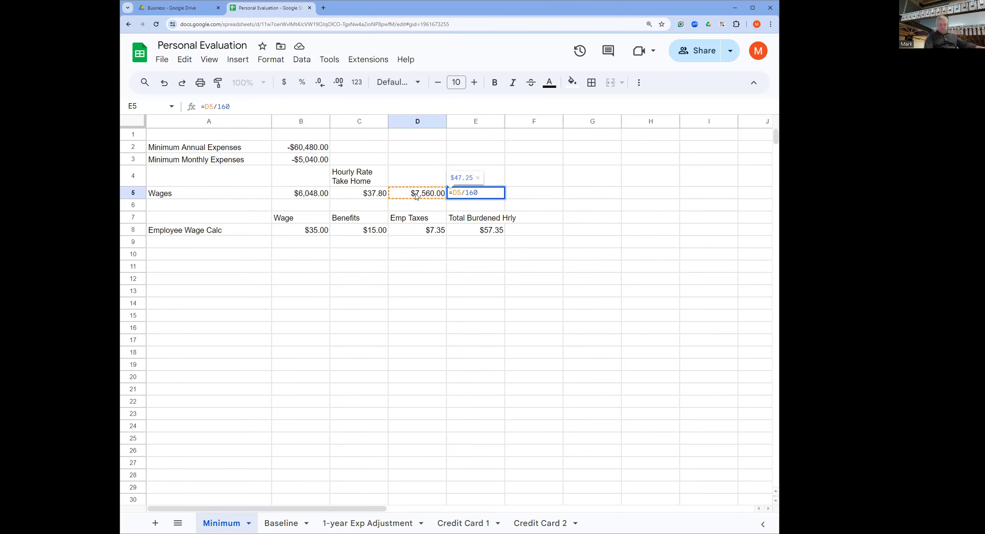
pyautogui.press('Return')
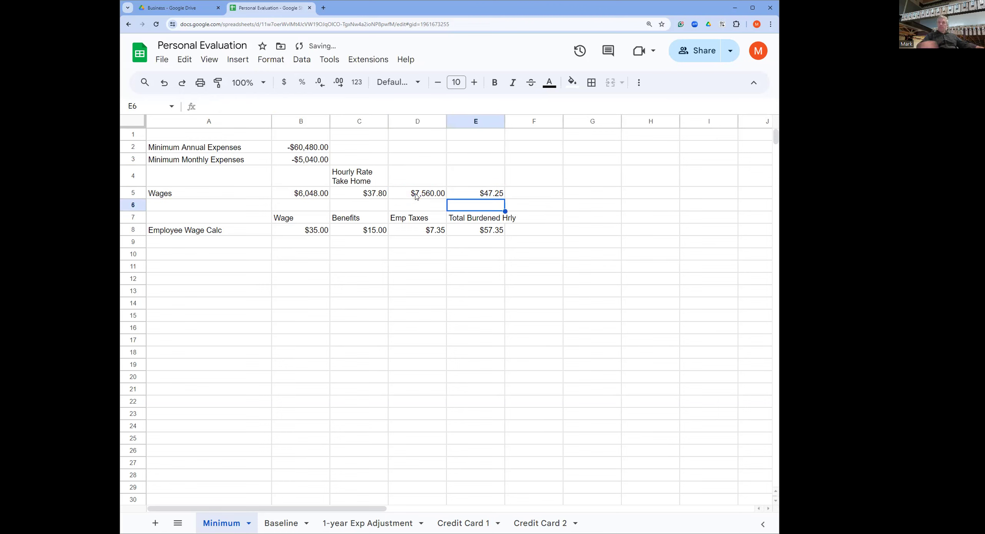
pyautogui.click(500, 196)
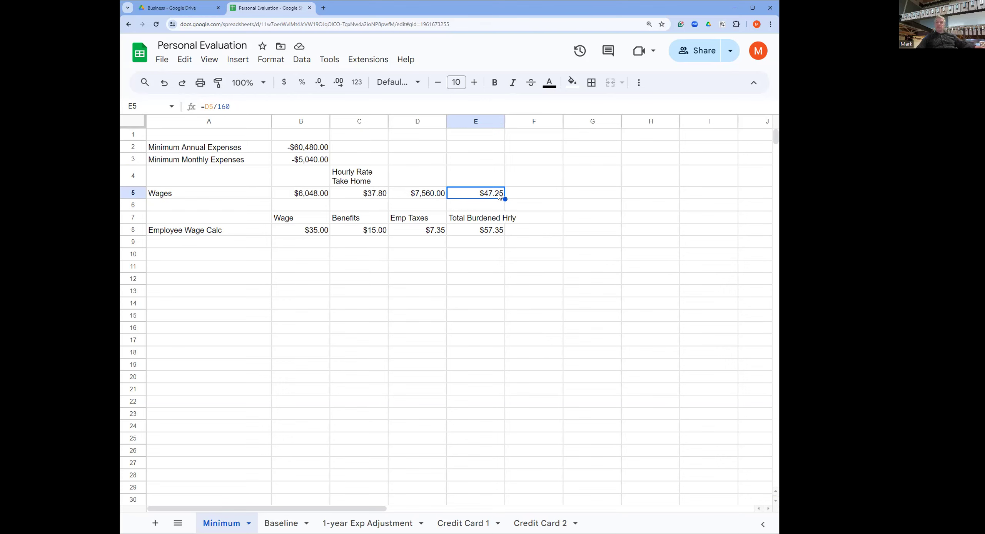
# Add an "Owner" row in A9 with a wage of 47.25 in B9, formatted as currency.
pyautogui.click(230, 244)
pyautogui.write('Owner')
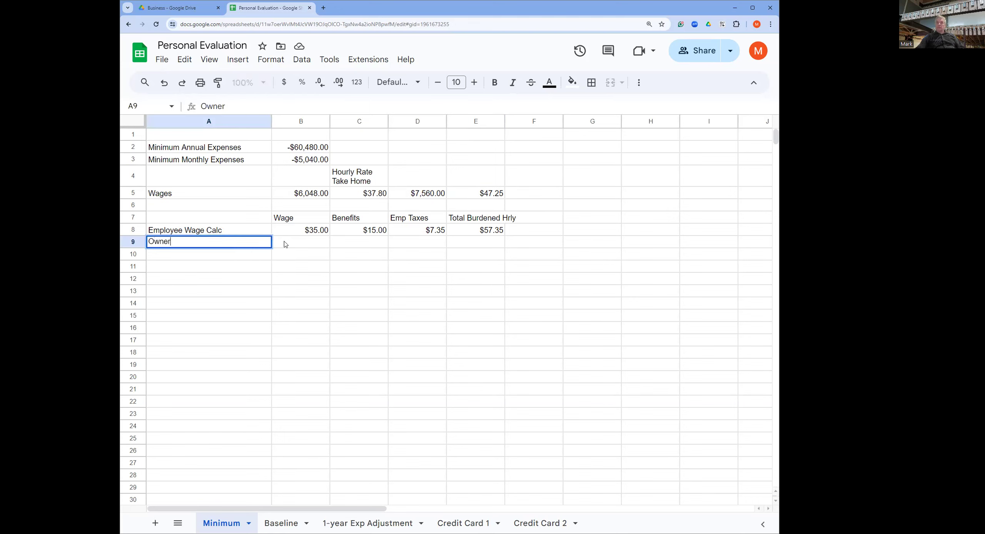
pyautogui.click(312, 241)
pyautogui.write('47.25')
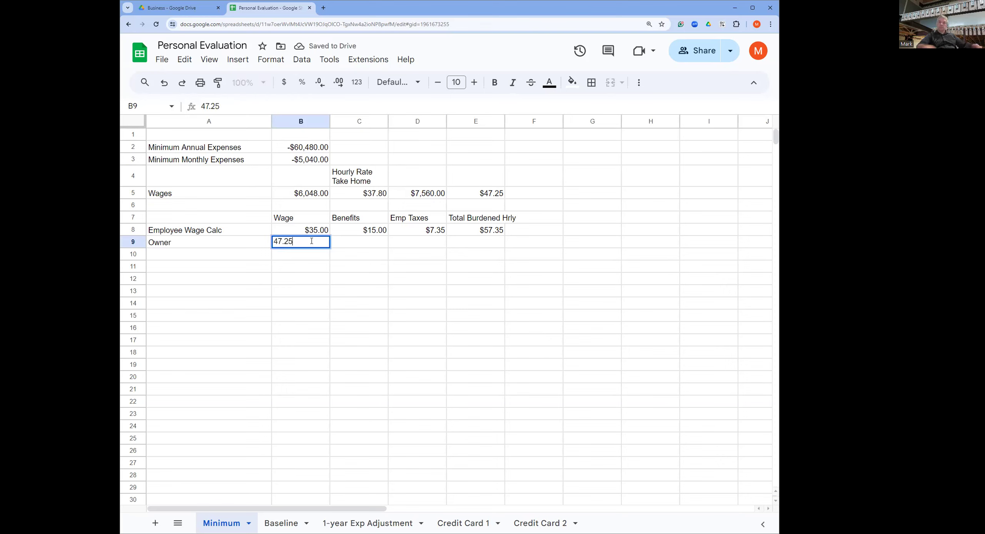
pyautogui.click(366, 243)
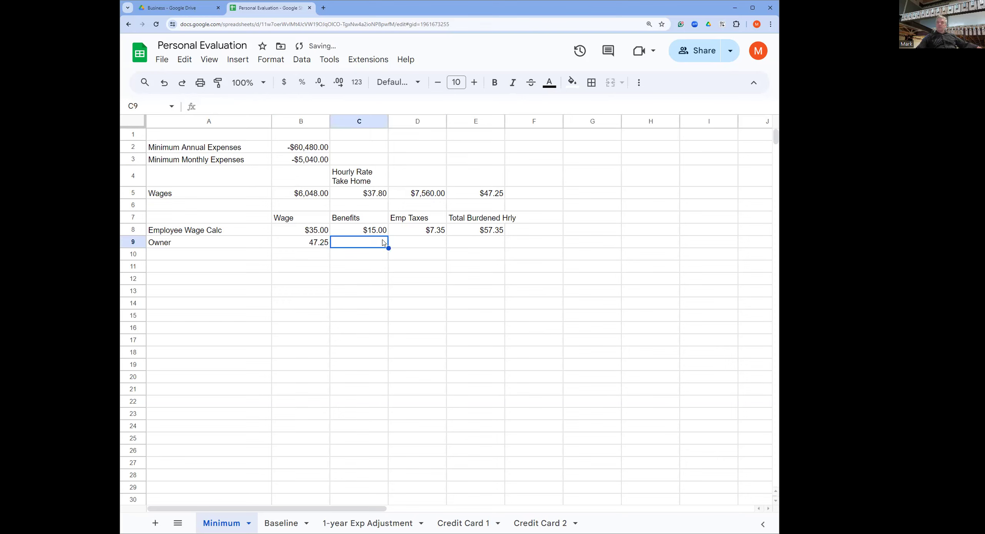
pyautogui.click(312, 245)
pyautogui.click(283, 84)
# Enter the owner's benefits in C9 as 15 and format the cell as currency.
pyautogui.click(373, 245)
pyautogui.write('15')
pyautogui.press('Return')
pyautogui.click(372, 246)
pyautogui.click(283, 82)
# Fill the employee tax and total burdened hourly formulas from D8 and E8 down to the Owner row.
pyautogui.click(438, 242)
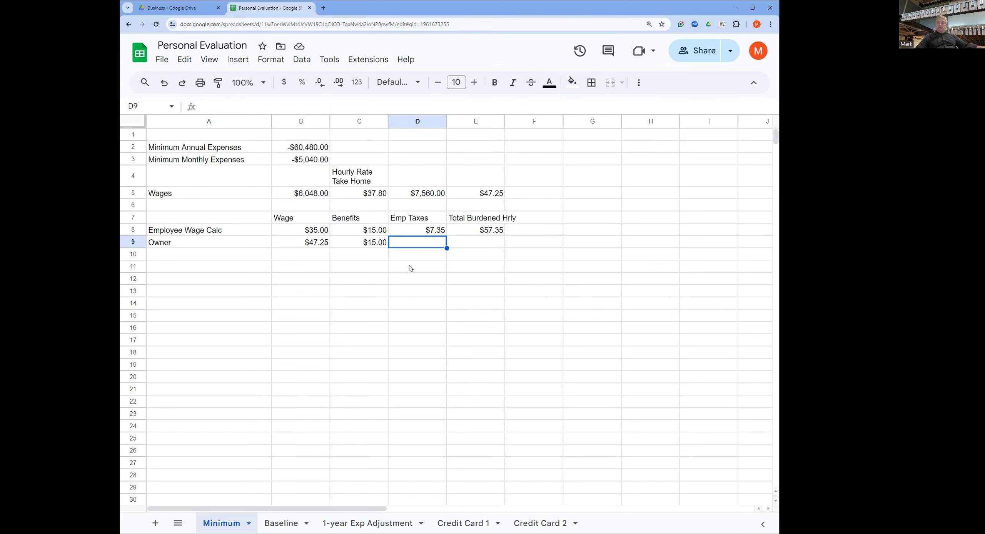
pyautogui.click(374, 246)
pyautogui.click(433, 246)
pyautogui.click(434, 234)
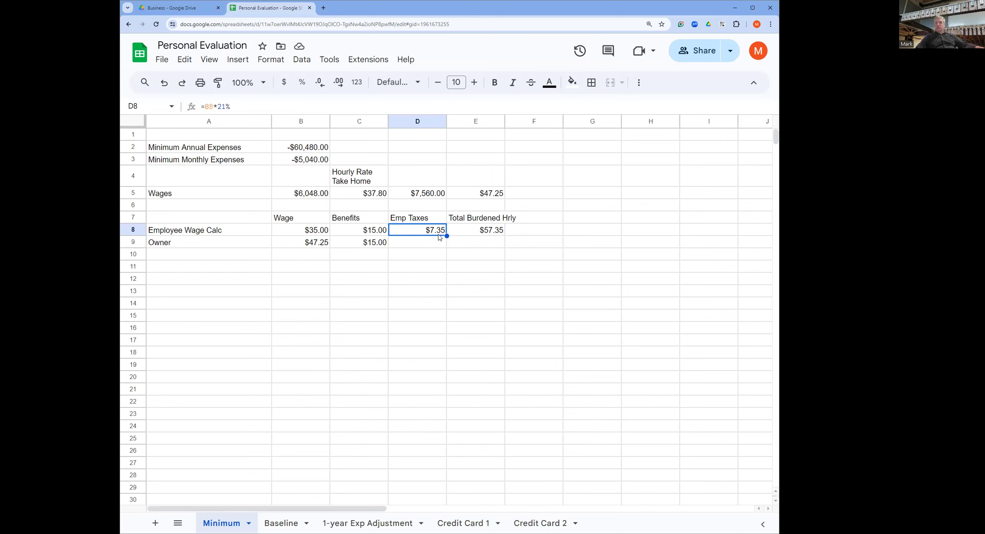
pyautogui.moveTo(446, 236); pyautogui.dragTo(447, 243)
pyautogui.click(476, 232)
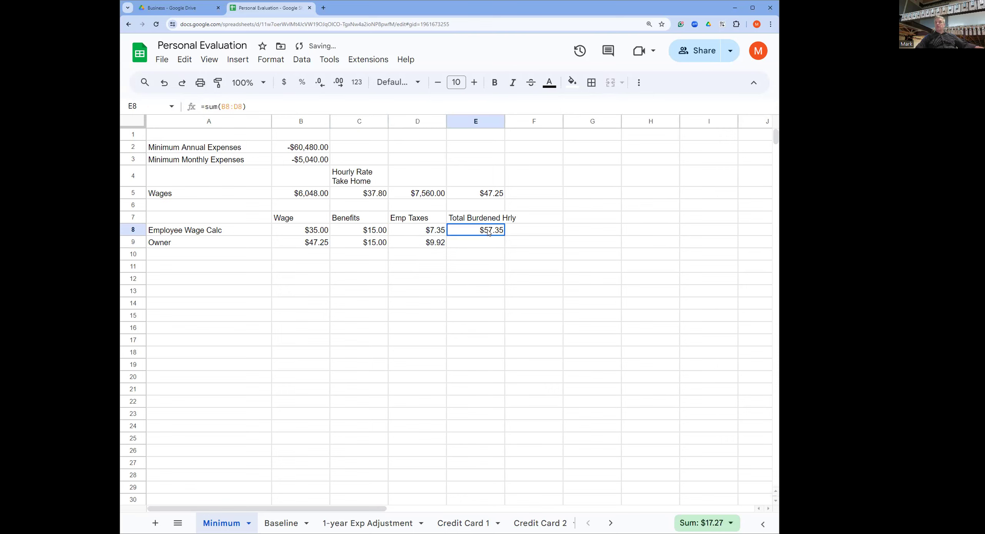
pyautogui.moveTo(504, 236); pyautogui.dragTo(503, 242)
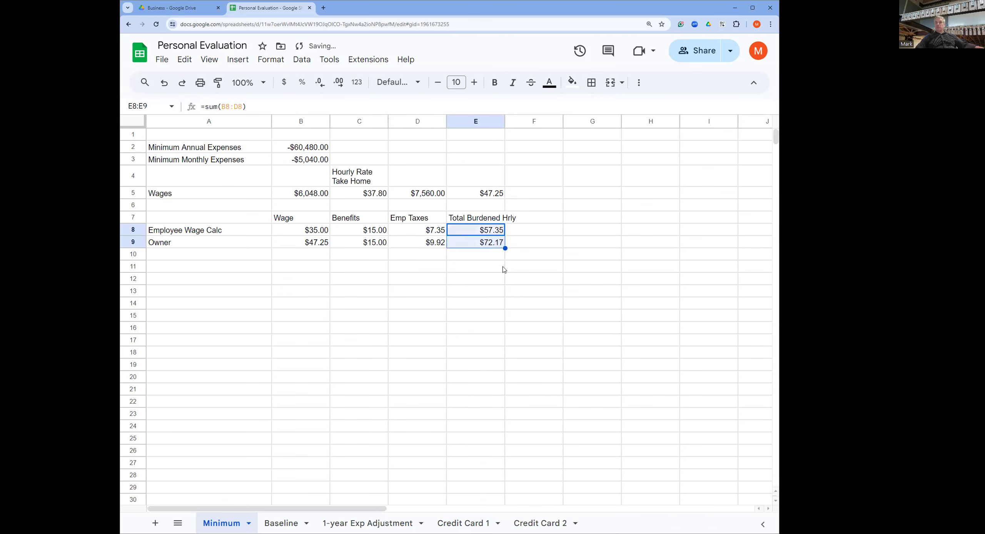
pyautogui.click(492, 254)
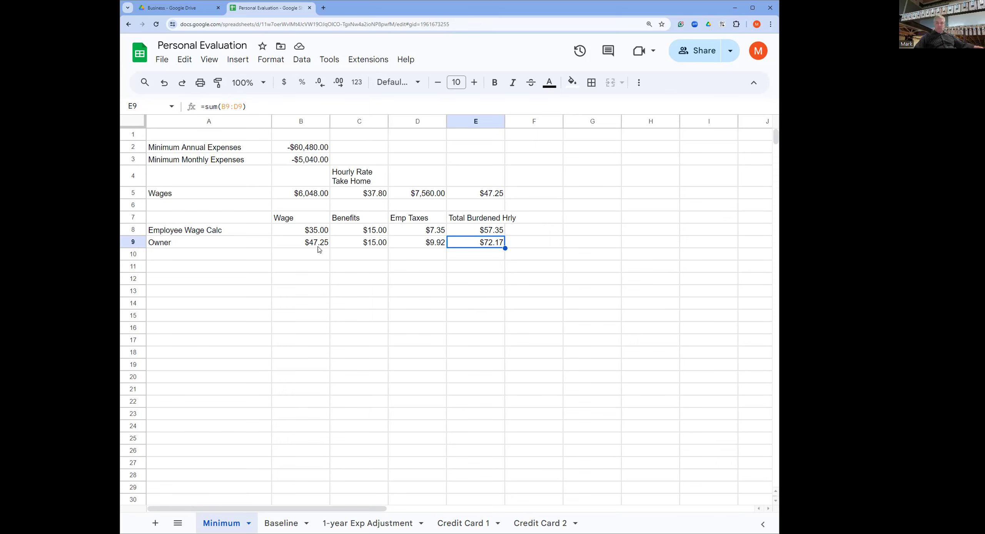
pyautogui.click(236, 255)
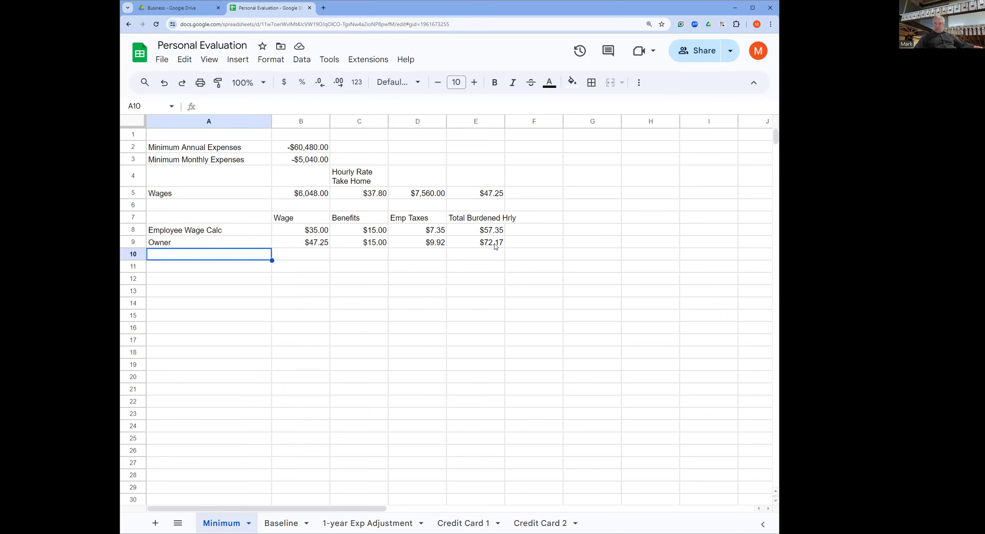
pyautogui.click(247, 284)
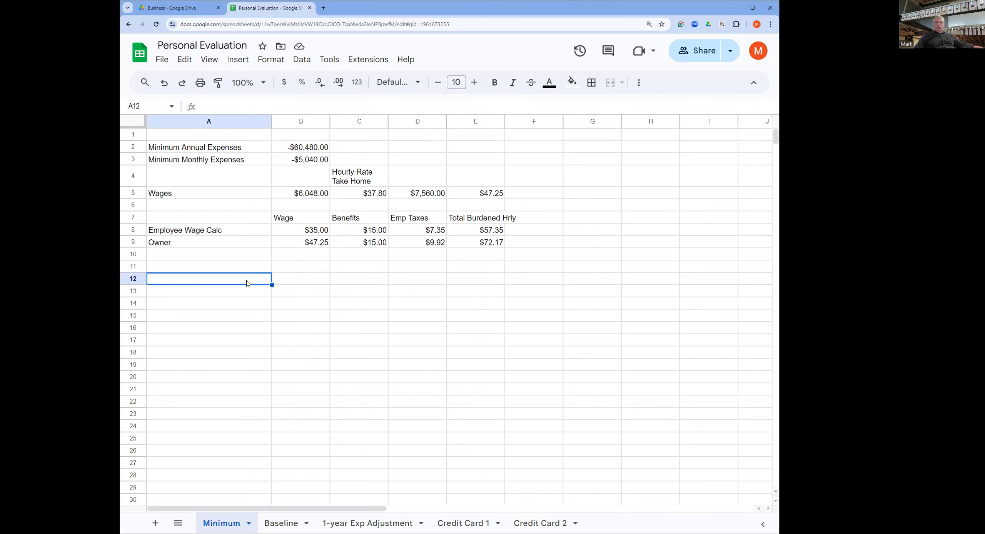
pyautogui.click(490, 245)
pyautogui.click(491, 235)
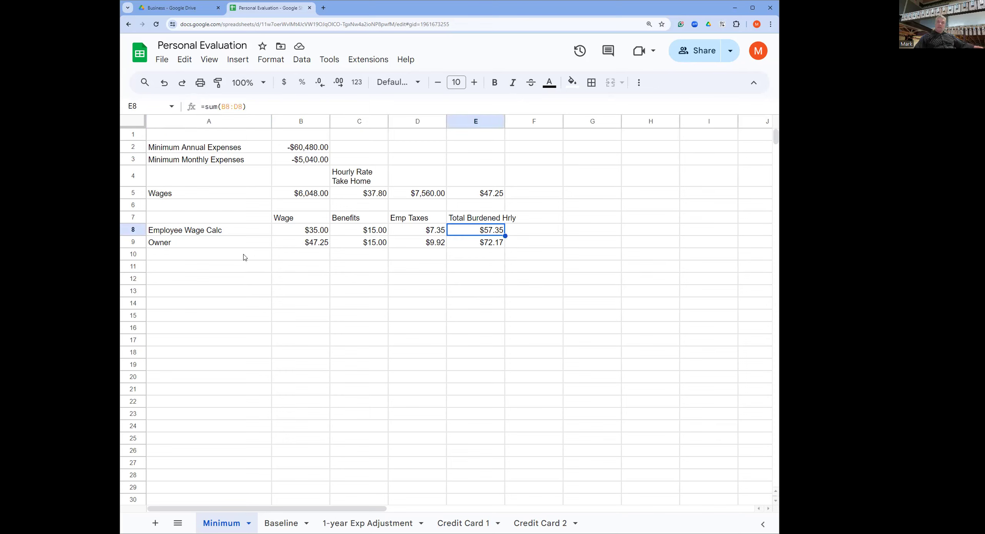
# Copy the Employee Wage Calc row, A8:E8, into row 10 beneath the Owner row.
pyautogui.moveTo(242, 231); pyautogui.dragTo(466, 235)
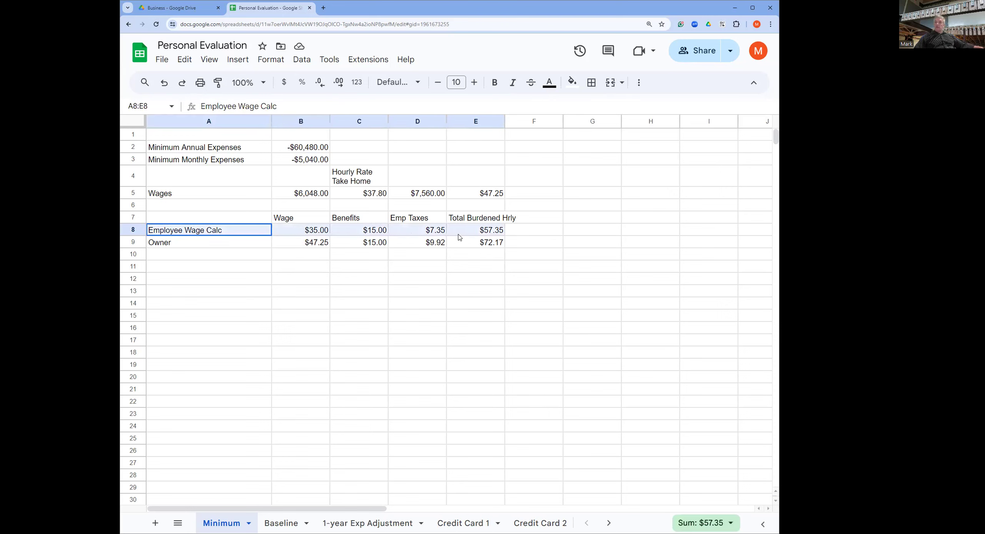
pyautogui.rightClick(466, 235)
pyautogui.click(517, 196)
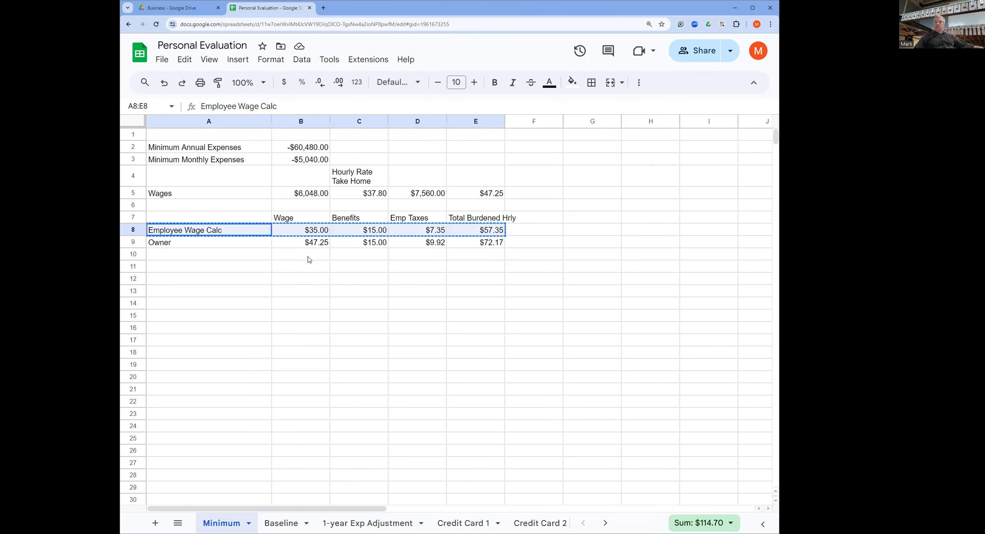
pyautogui.click(248, 260)
pyautogui.rightClick(248, 260)
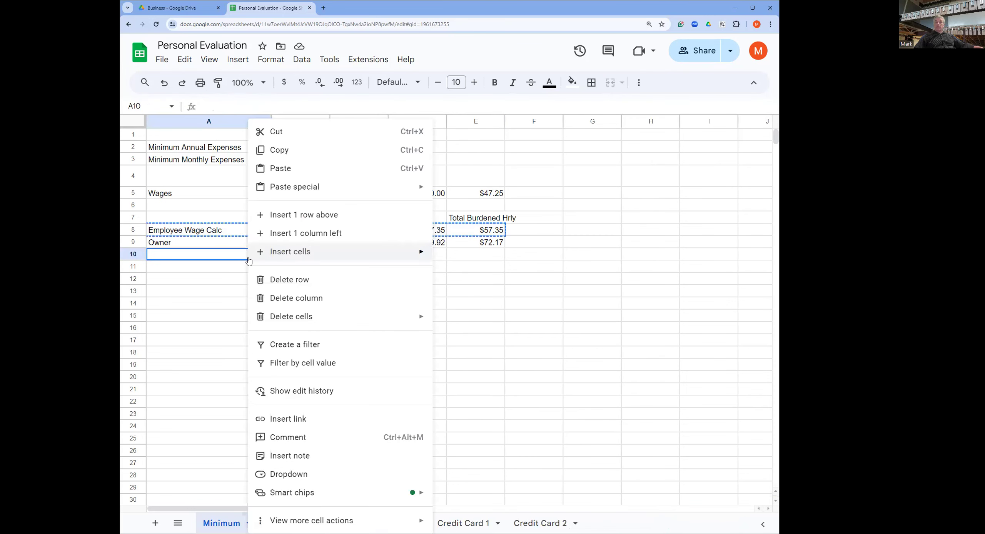
pyautogui.click(305, 169)
# Relabel the copied row in A10 as "Apprentice Wage" and set its wage in B10 to 20.
pyautogui.doubleClick(215, 254)
pyautogui.moveTo(220, 254); pyautogui.dragTo(148, 256)
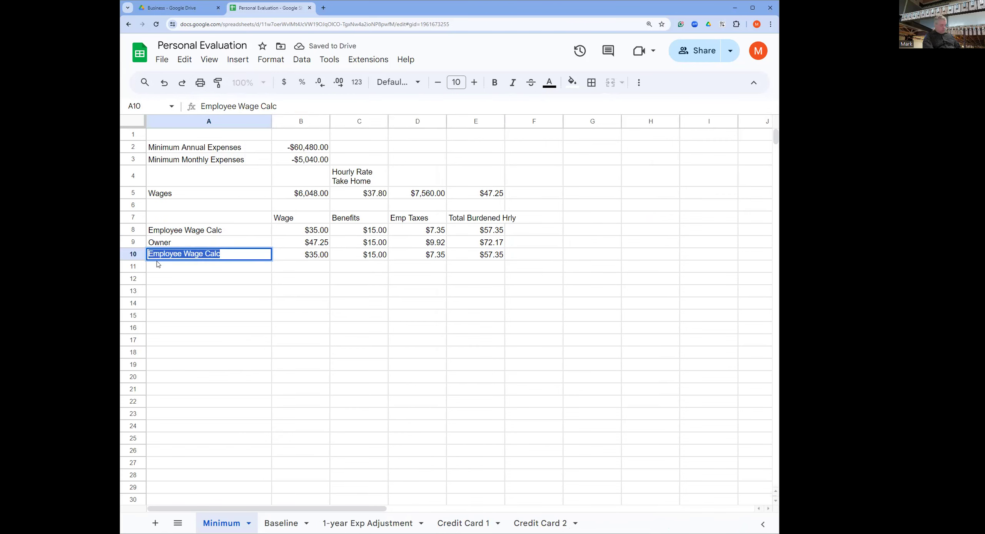
pyautogui.write('Apprentice')
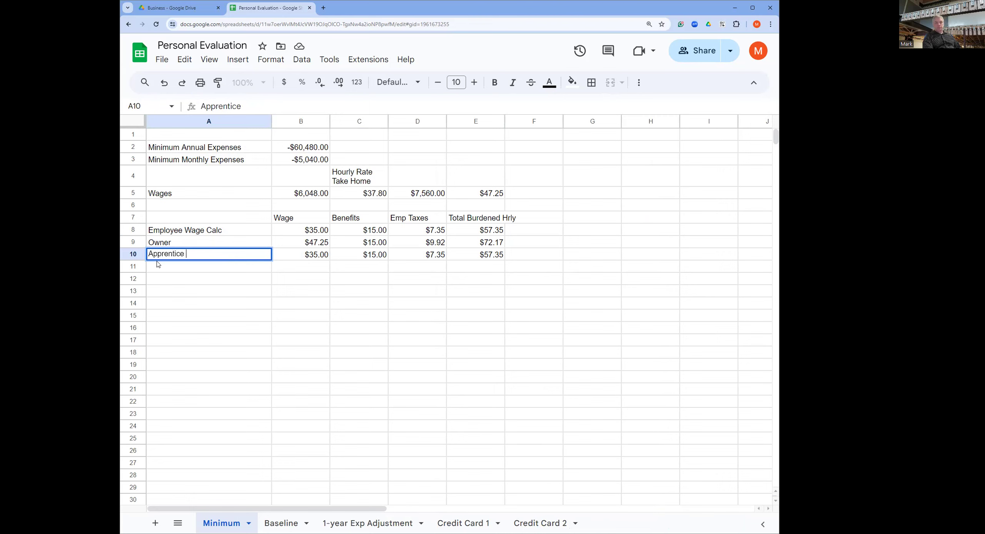
pyautogui.write(' Wage')
pyautogui.click(325, 256)
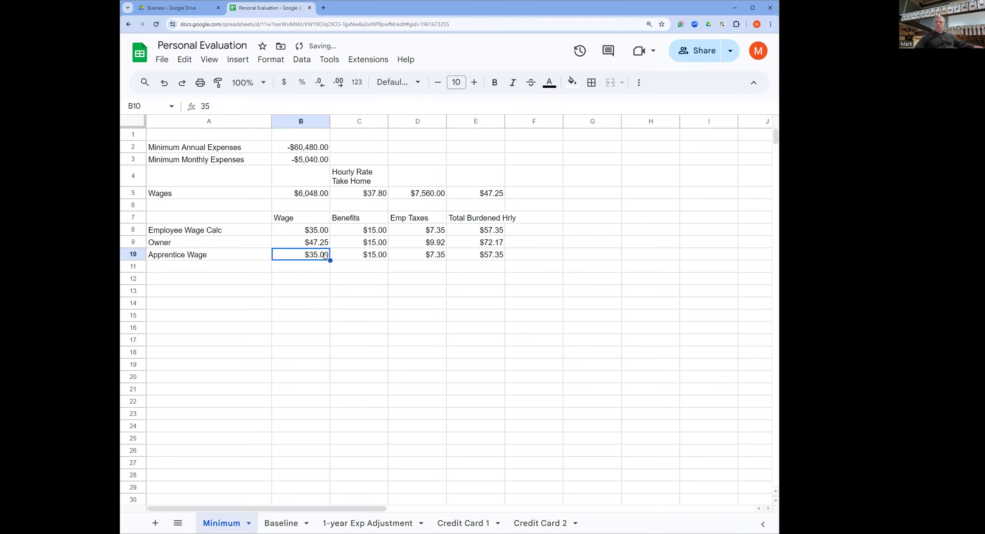
pyautogui.write('20')
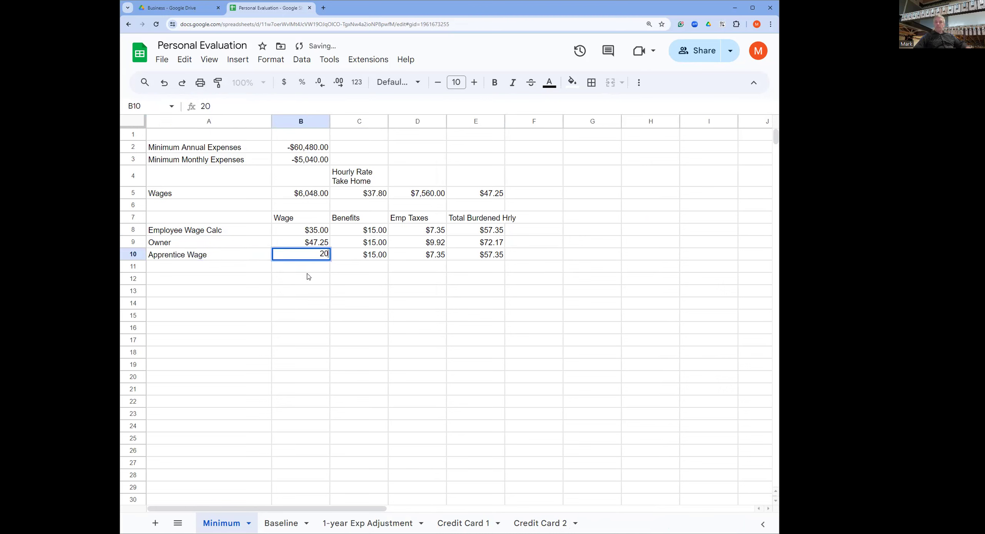
pyautogui.press('Return')
pyautogui.keyDown('shift'); pyautogui.click(307, 277); pyautogui.keyUp('shift')
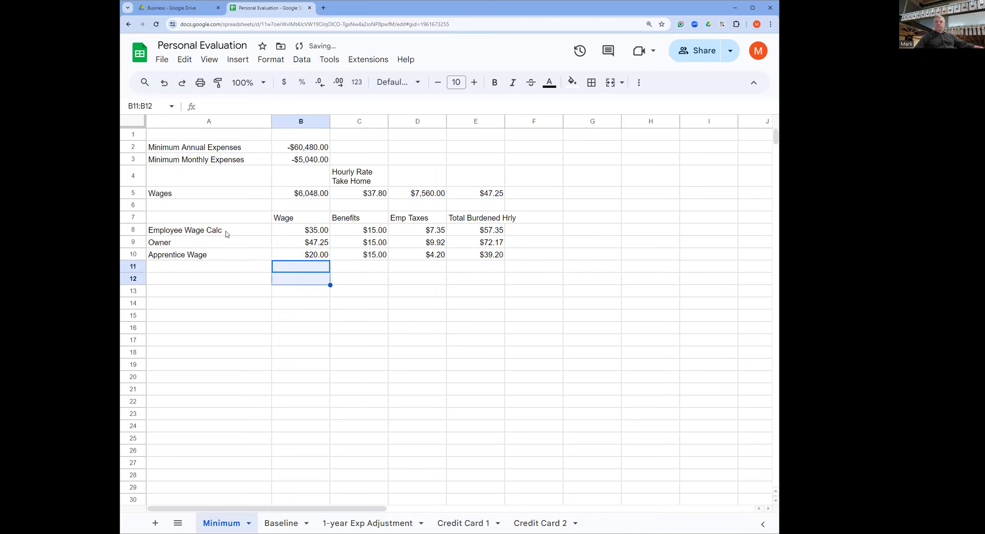
# Rename the "Employee Wage Calc" label in A8 to "Employee 1".
pyautogui.click(210, 234)
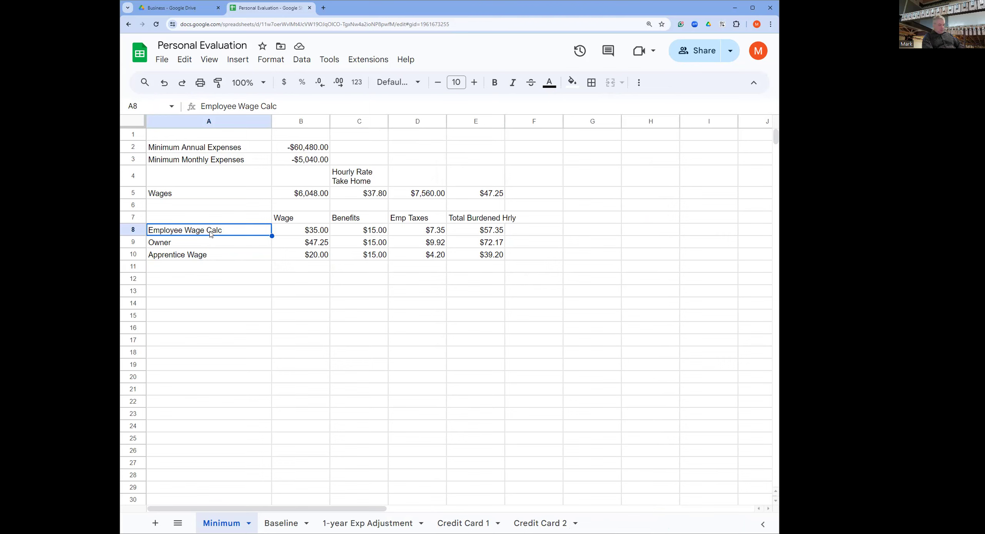
pyautogui.write('Emply')
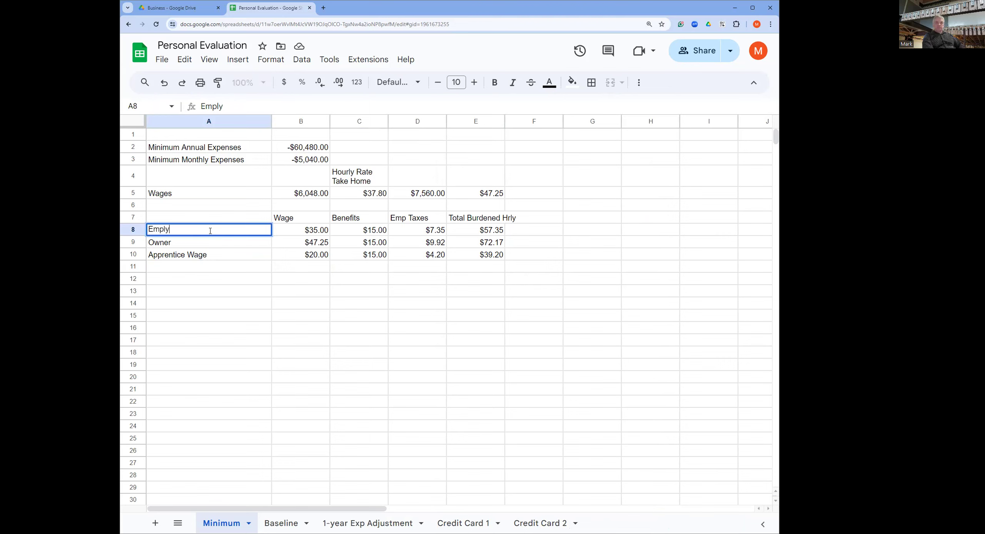
pyautogui.press('BackSpace')
pyautogui.write('oyee 1')
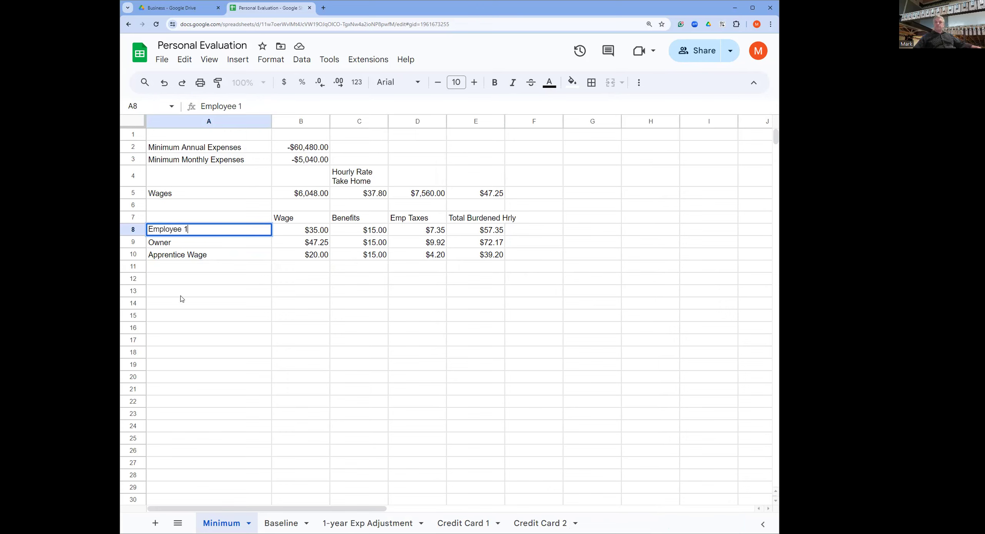
pyautogui.click(184, 271)
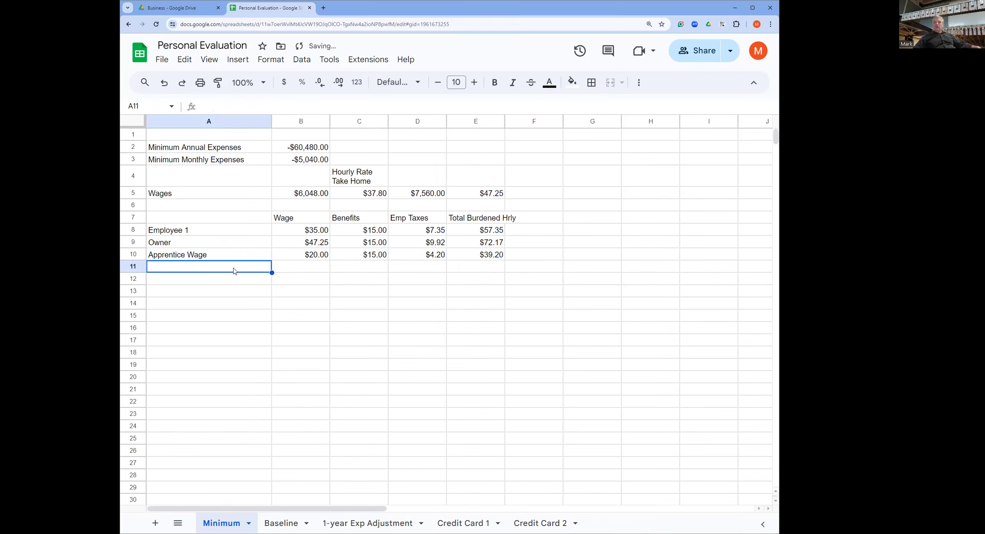
# Enter the row label "E+A" in A12 for the combined employee and apprentice cost.
pyautogui.click(180, 230)
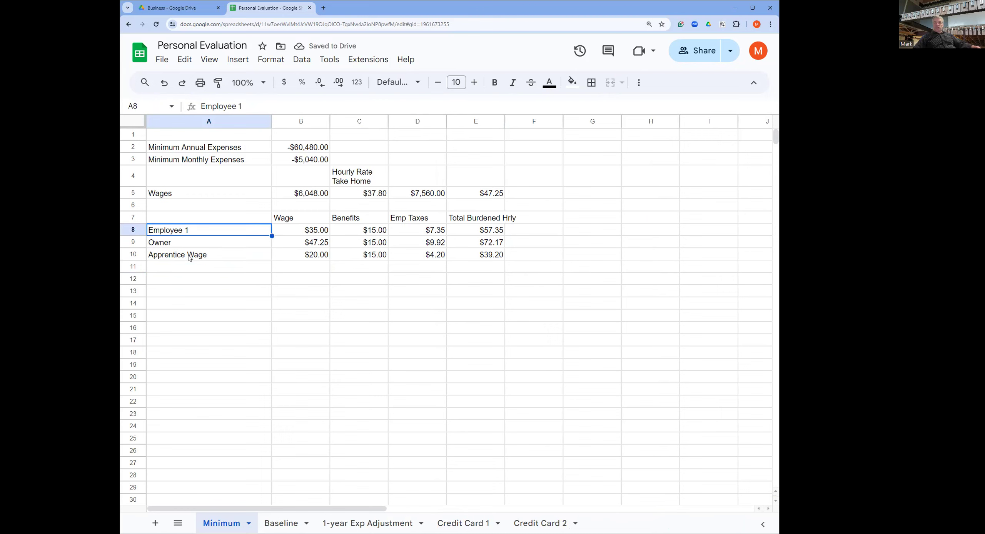
pyautogui.click(189, 256)
pyautogui.click(181, 284)
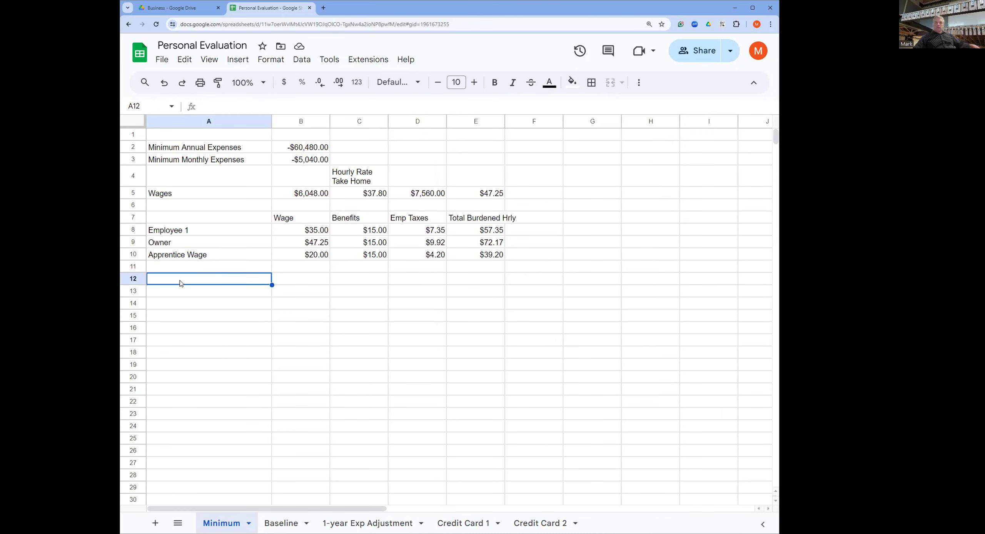
pyautogui.write('E')
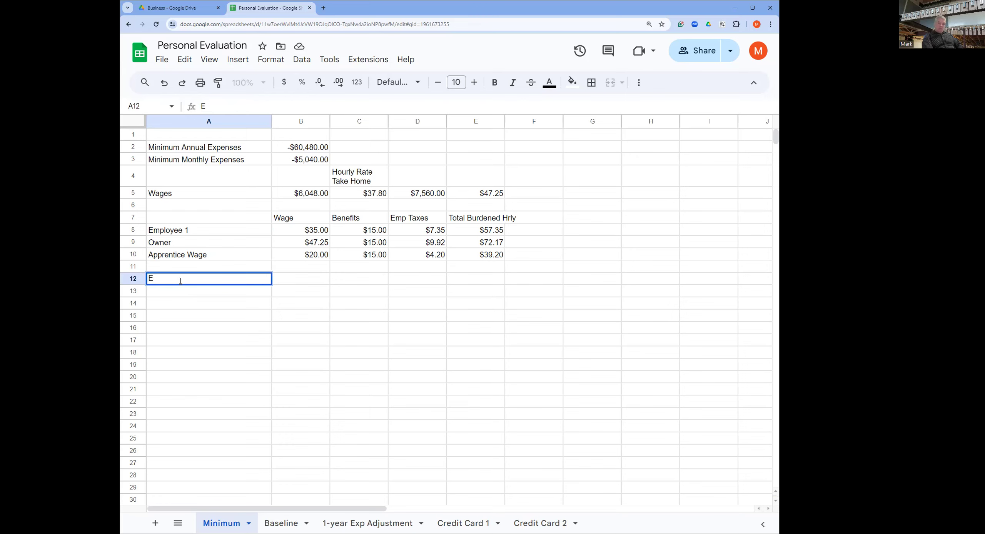
pyautogui.write('+A')
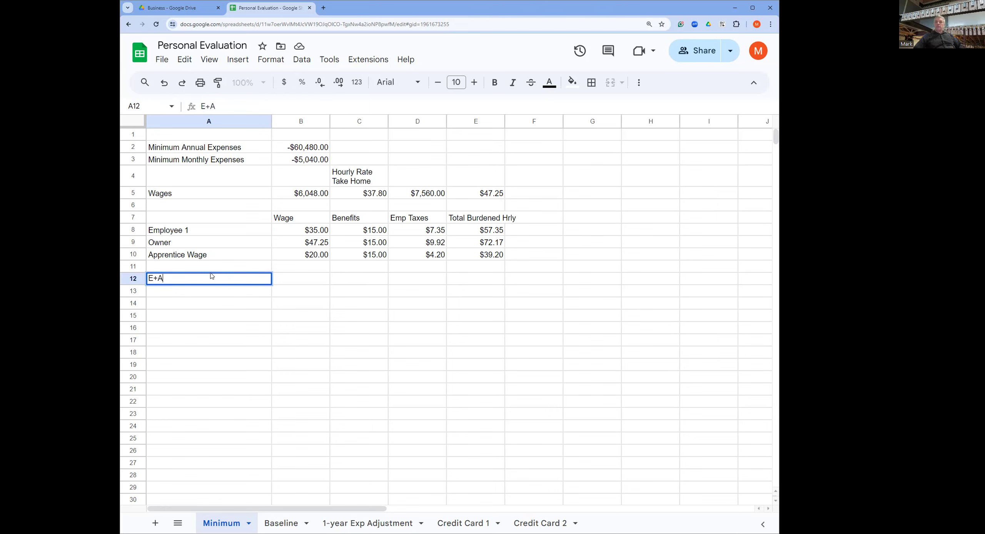
pyautogui.click(316, 283)
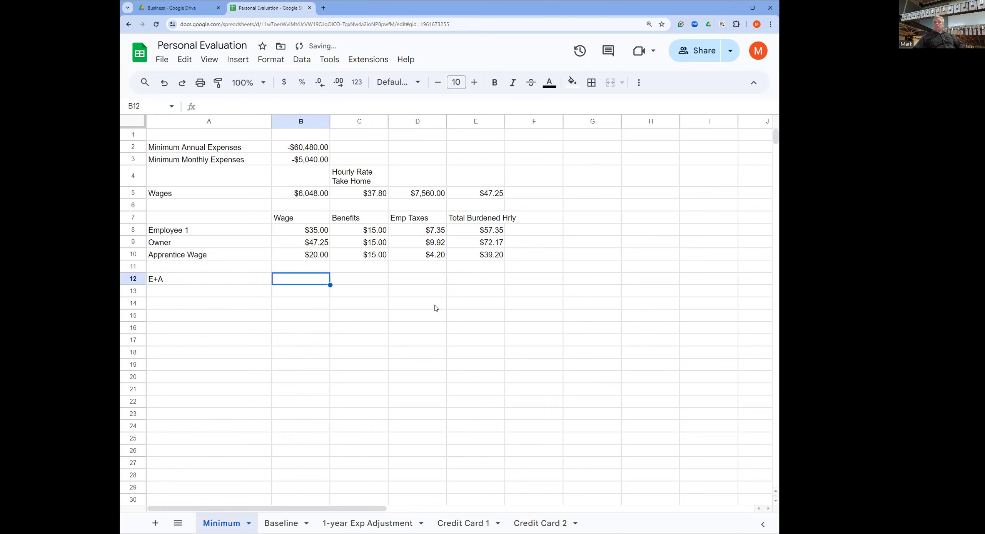
# Calculate the combined E+A burdened hourly cost in E12 by adding the Employee 1 and Apprentice Wage totals with =E8+E10.
pyautogui.click(499, 275)
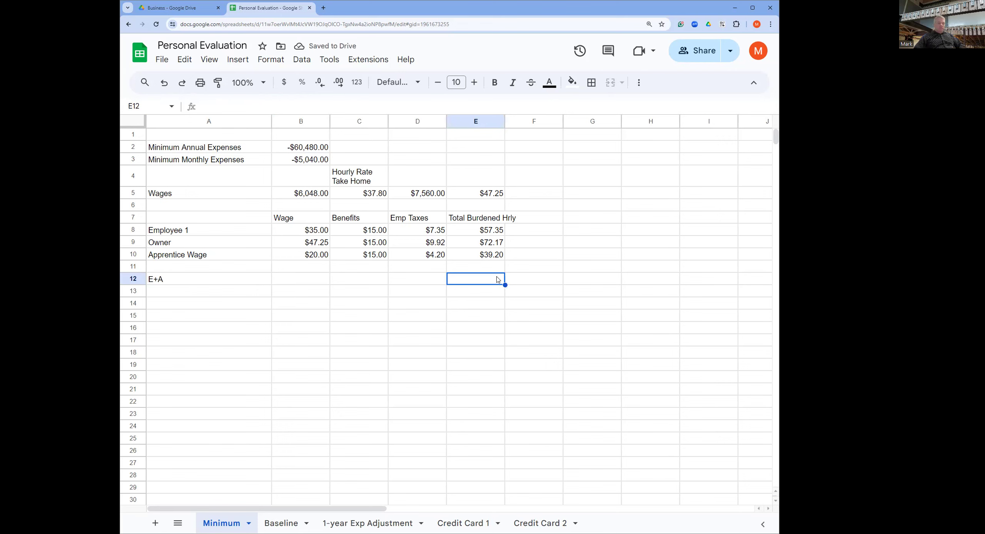
pyautogui.write('=')
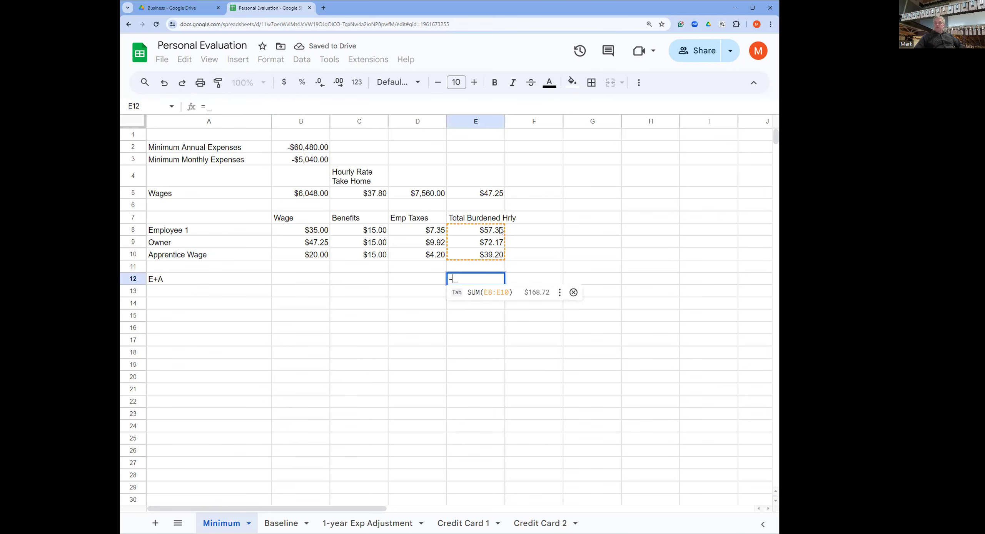
pyautogui.click(499, 230)
pyautogui.write('+')
pyautogui.click(497, 255)
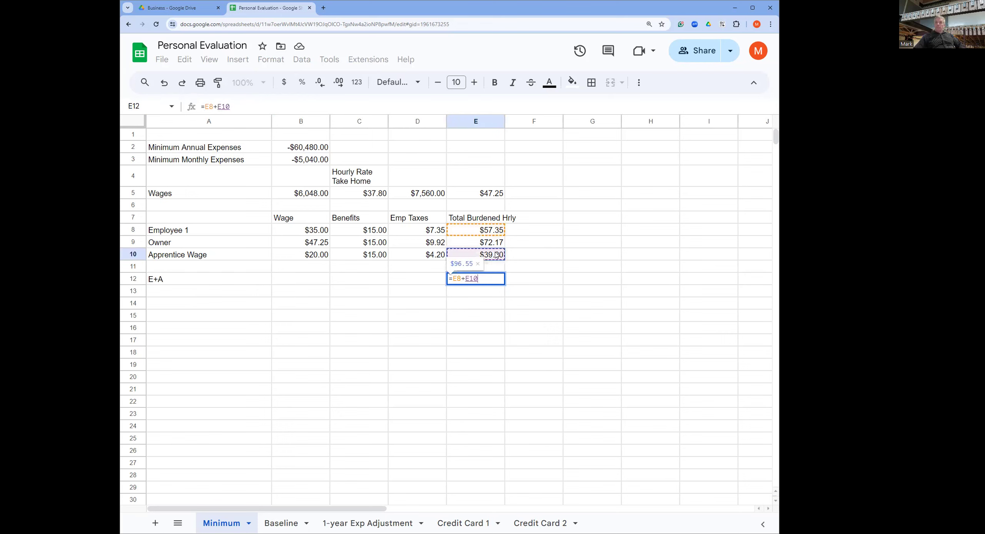
pyautogui.press('Return')
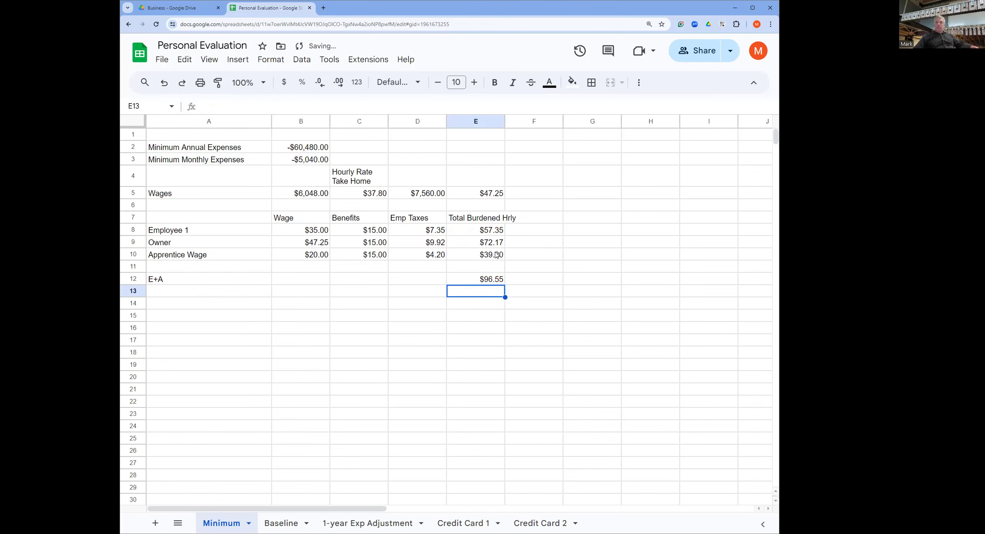
pyautogui.click(495, 280)
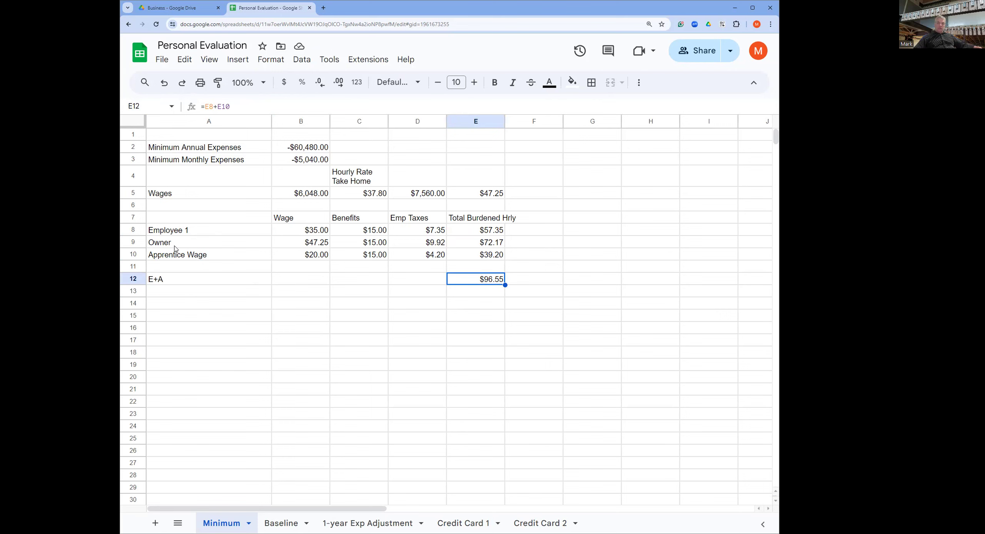
pyautogui.moveTo(477, 251); pyautogui.dragTo(476, 264)
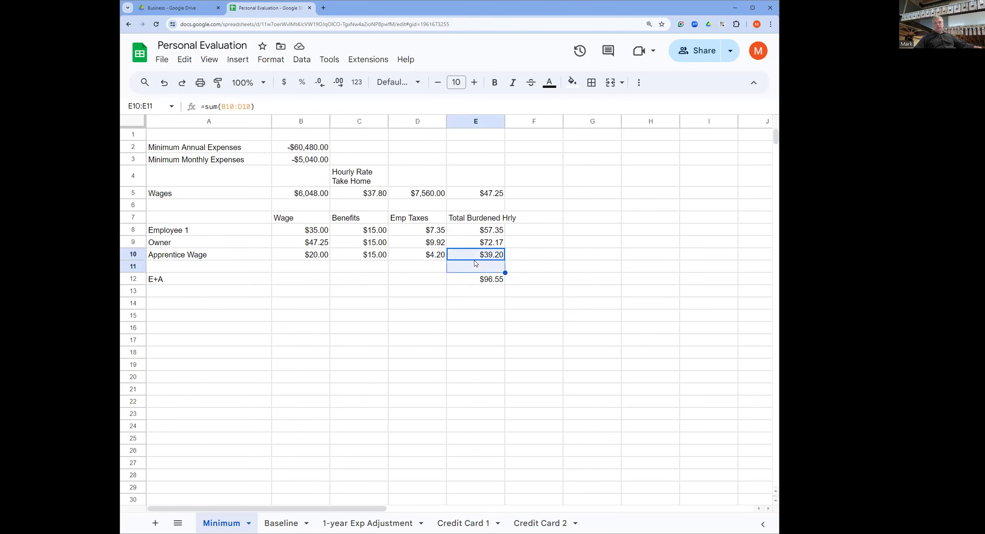
pyautogui.click(486, 233)
pyautogui.click(479, 255)
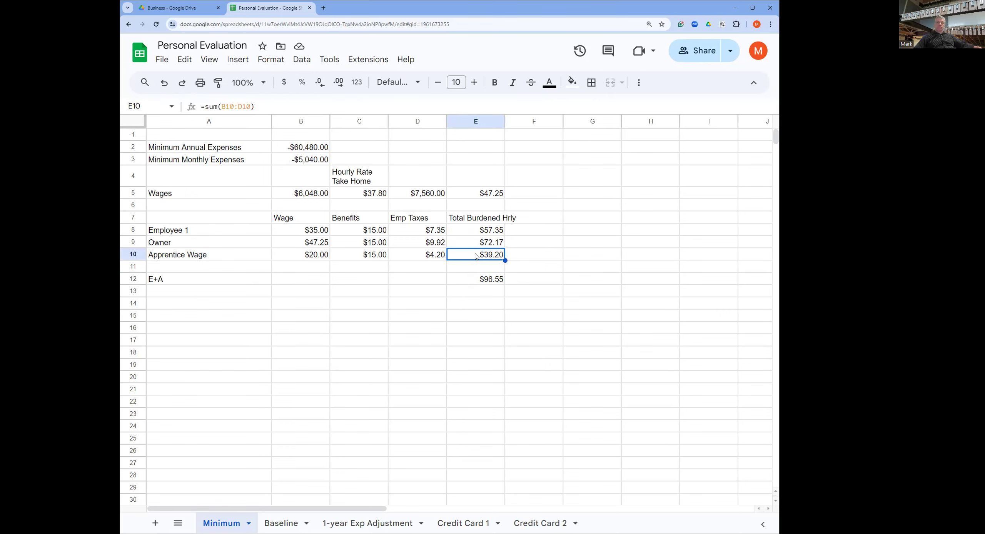
pyautogui.click(274, 277)
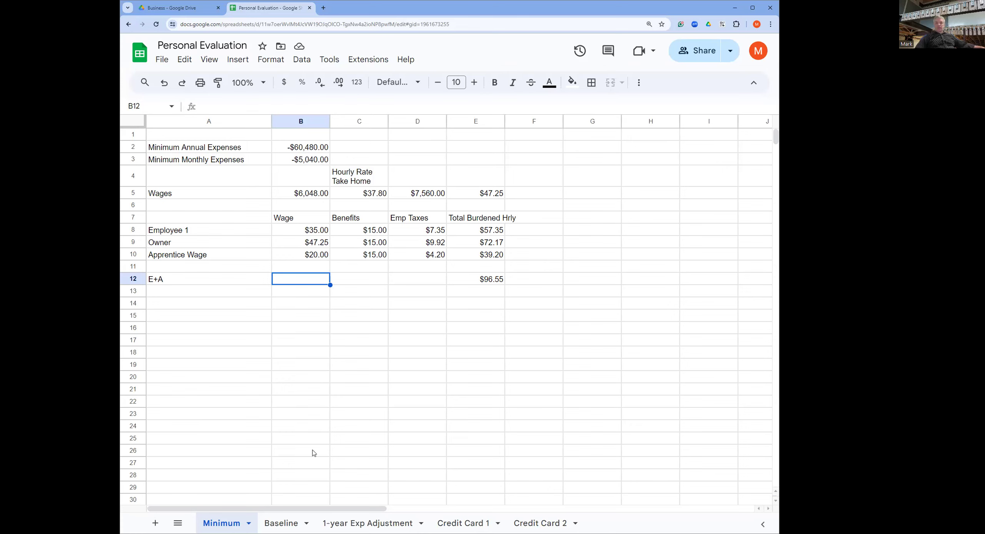
# Review the 1-year Exp Adjustment, Credit Card 1, Credit Card 2 and Baseline sheets, and return to the Minimum sheet.
pyautogui.click(366, 524)
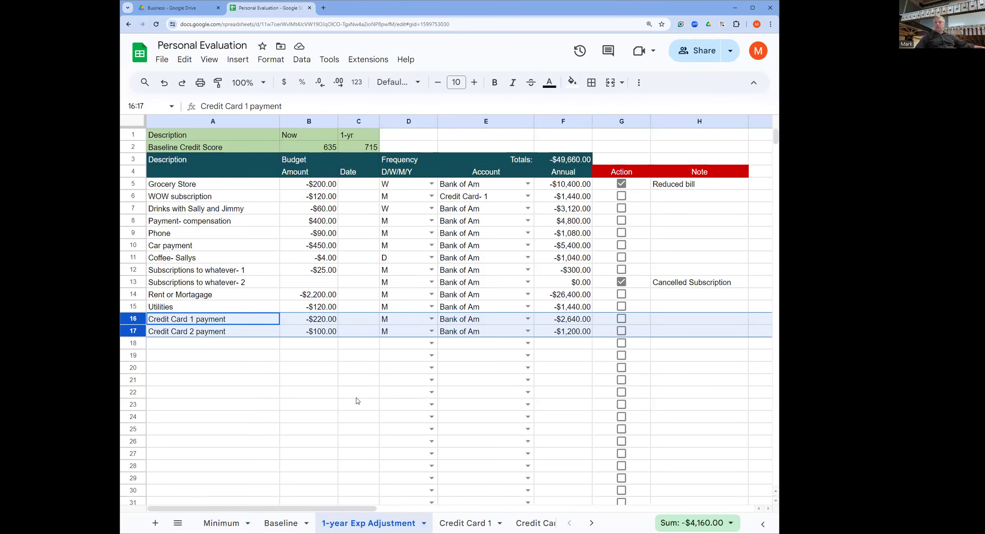
pyautogui.click(466, 523)
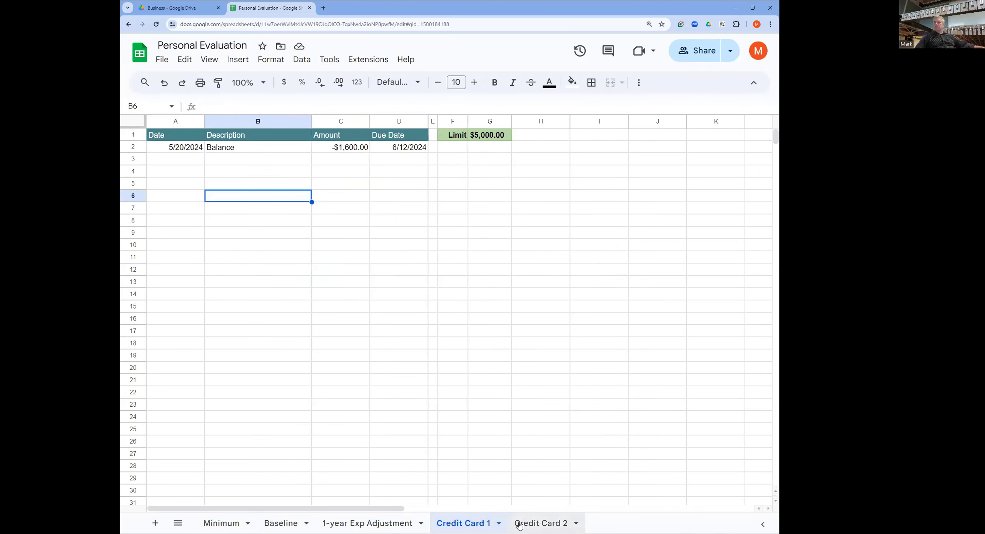
pyautogui.click(552, 525)
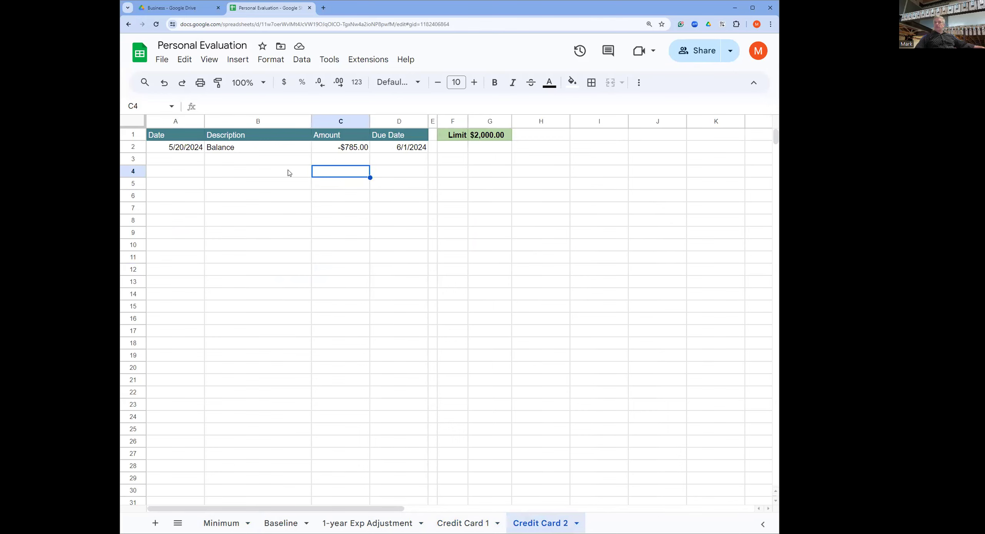
pyautogui.click(463, 523)
pyautogui.click(381, 524)
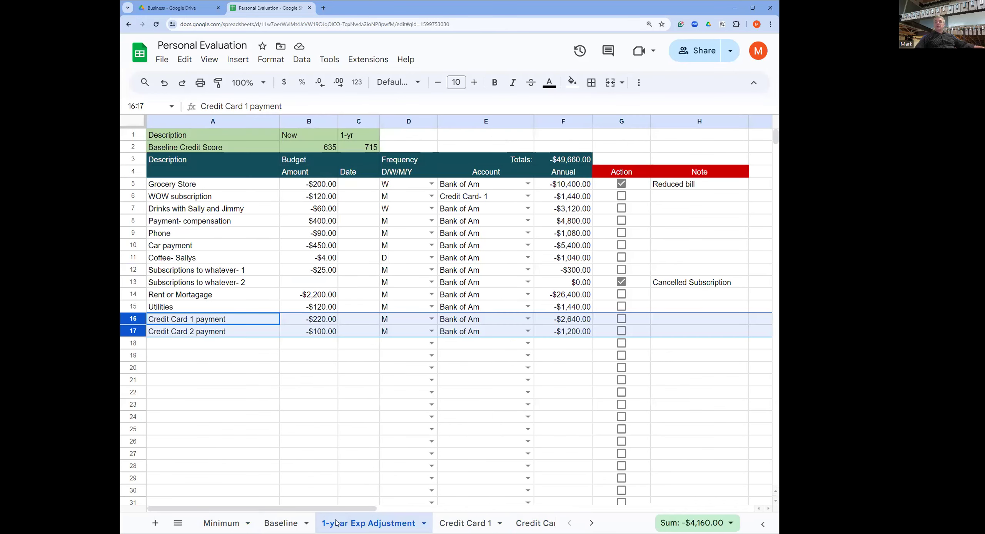
pyautogui.click(279, 524)
pyautogui.click(214, 526)
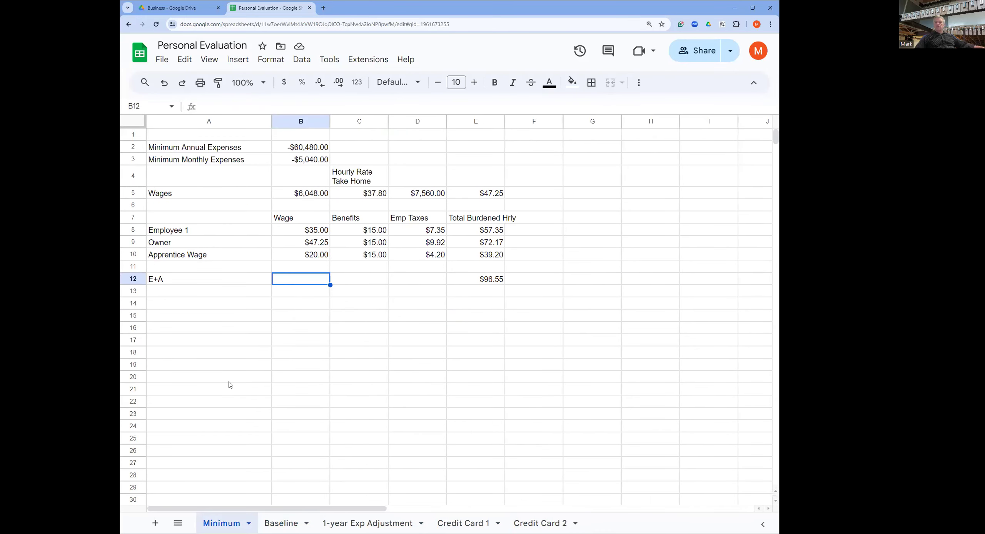